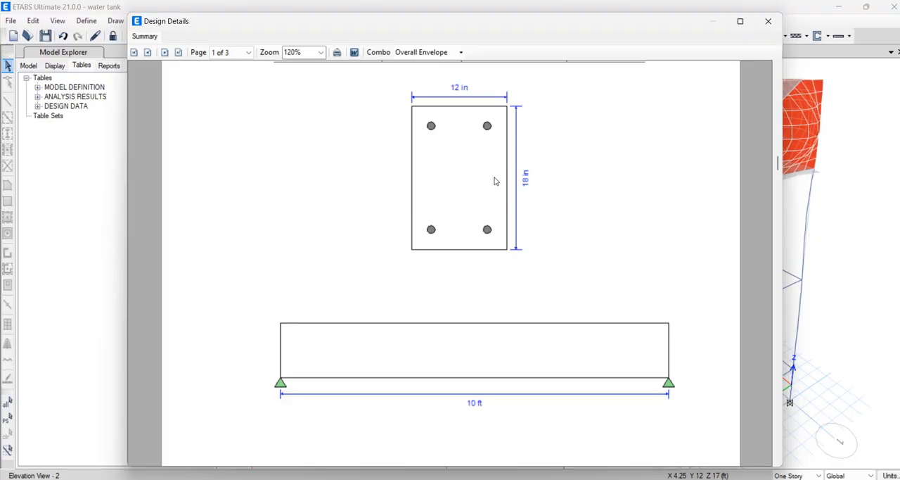
Review the section, longitudinal reinforcement, shear and torsion diagrams in the 1st Level beam's design report, and close its design information
{"action": "scroll", "coordinate": [494, 176], "scroll_direction": "down", "scroll_amount": 1}
{"action": "scroll", "coordinate": [495, 176], "scroll_direction": "up", "scroll_amount": 1}
{"action": "scroll", "coordinate": [525, 200], "scroll_direction": "down", "scroll_amount": 20}
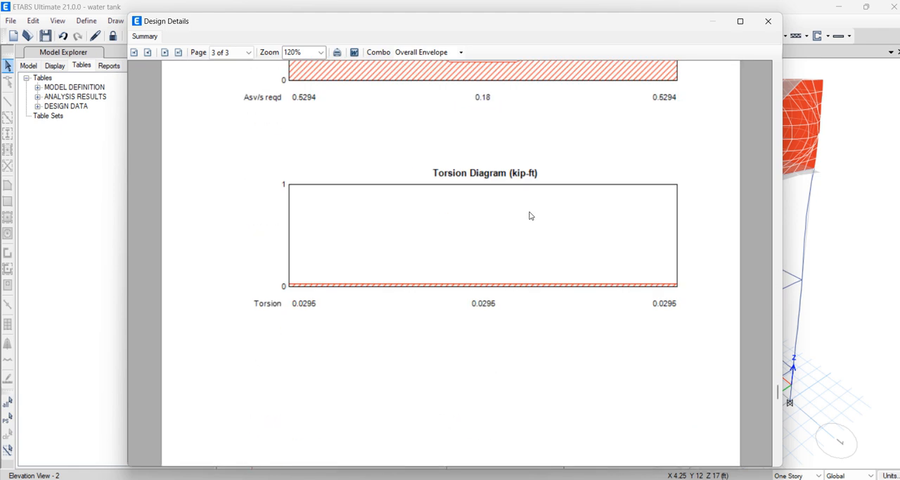
{"action": "scroll", "coordinate": [531, 215], "scroll_direction": "down", "scroll_amount": 2}
{"action": "scroll", "coordinate": [533, 207], "scroll_direction": "up", "scroll_amount": 1}
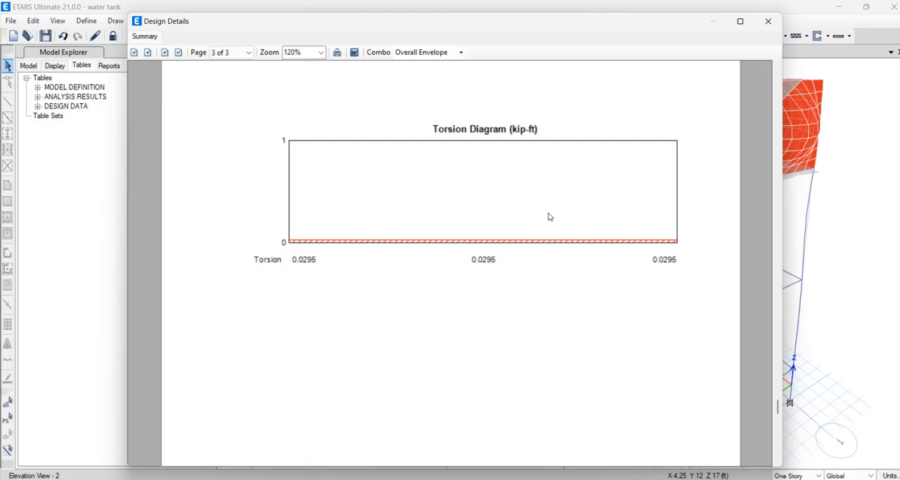
{"action": "scroll", "coordinate": [612, 218], "scroll_direction": "down", "scroll_amount": 3}
{"action": "scroll", "coordinate": [610, 223], "scroll_direction": "up", "scroll_amount": 7}
{"action": "scroll", "coordinate": [609, 224], "scroll_direction": "up", "scroll_amount": 10}
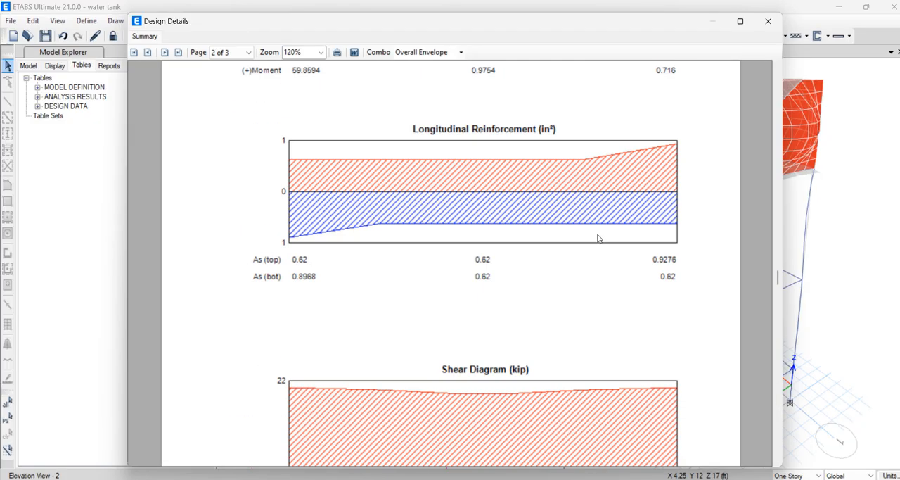
{"action": "scroll", "coordinate": [596, 237], "scroll_direction": "down", "scroll_amount": 3}
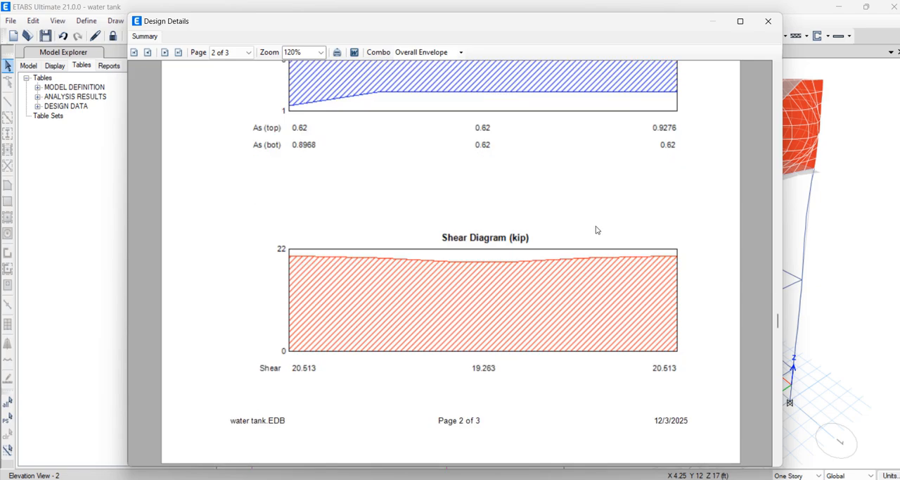
{"action": "left_click", "coordinate": [765, 22]}
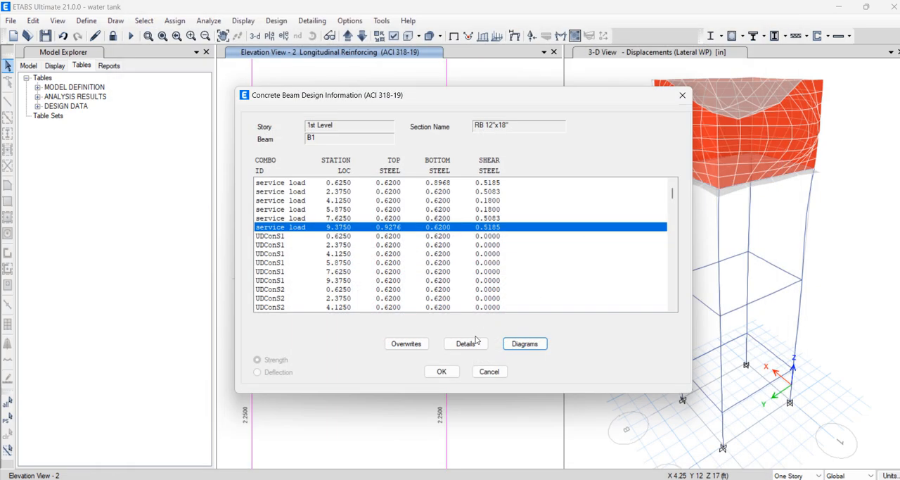
{"action": "left_click", "coordinate": [683, 92]}
{"action": "mouse_move", "coordinate": [395, 284]}
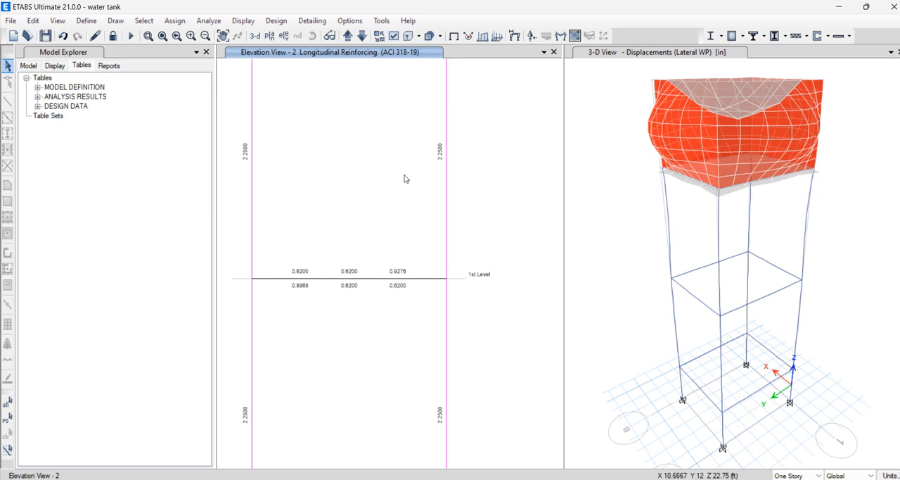
{"action": "scroll", "coordinate": [345, 209], "scroll_direction": "down", "scroll_amount": 3}
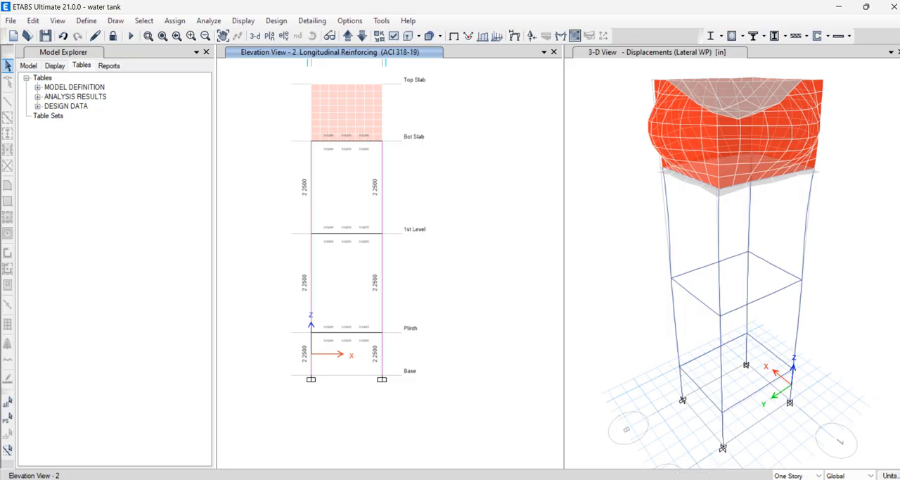
{"action": "left_click", "coordinate": [276, 21]}
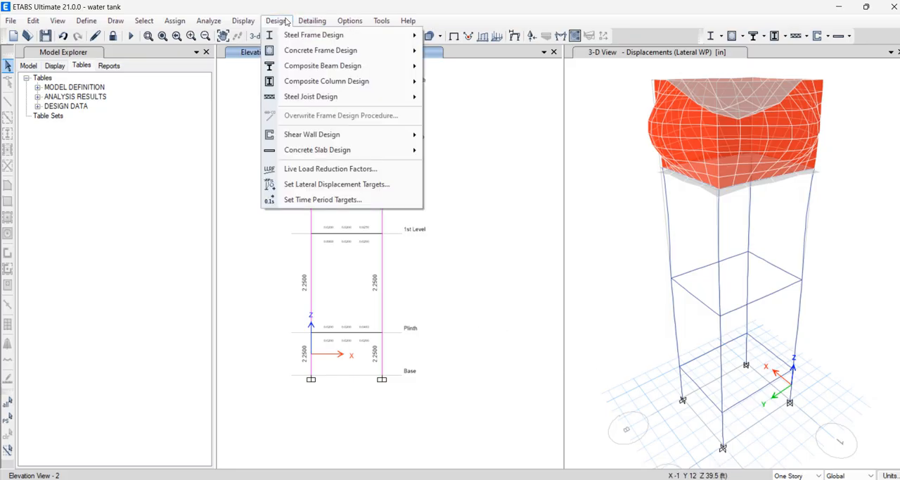
{"action": "mouse_move", "coordinate": [331, 50]}
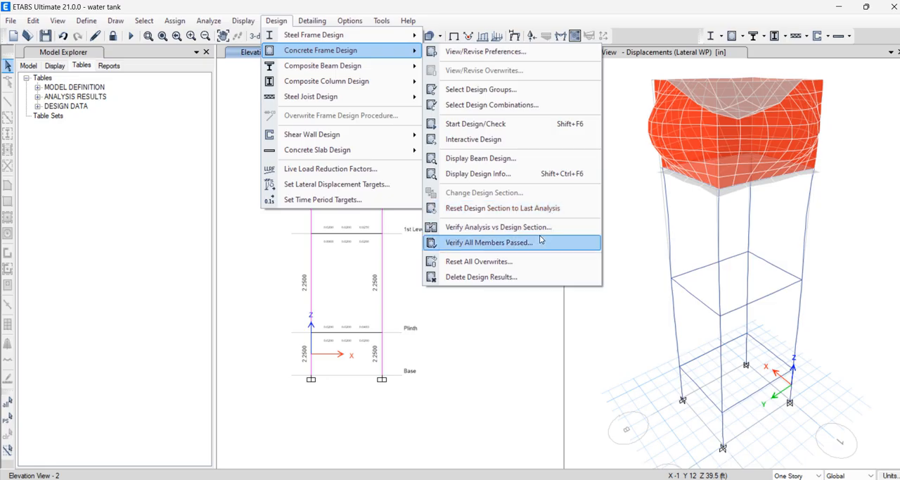
{"action": "left_click", "coordinate": [501, 316]}
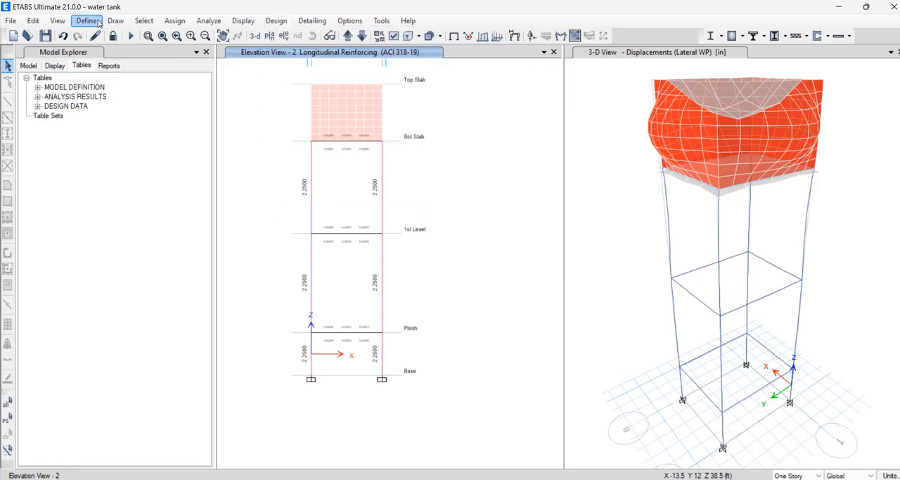
Add the default load combinations for Concrete Slab Design, converted to editable user combinations
{"action": "left_click", "coordinate": [97, 23]}
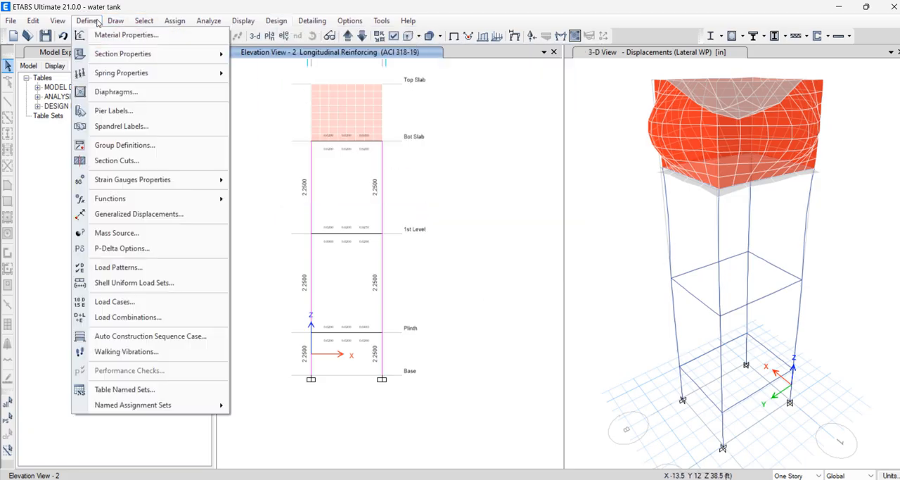
{"action": "left_click", "coordinate": [175, 317]}
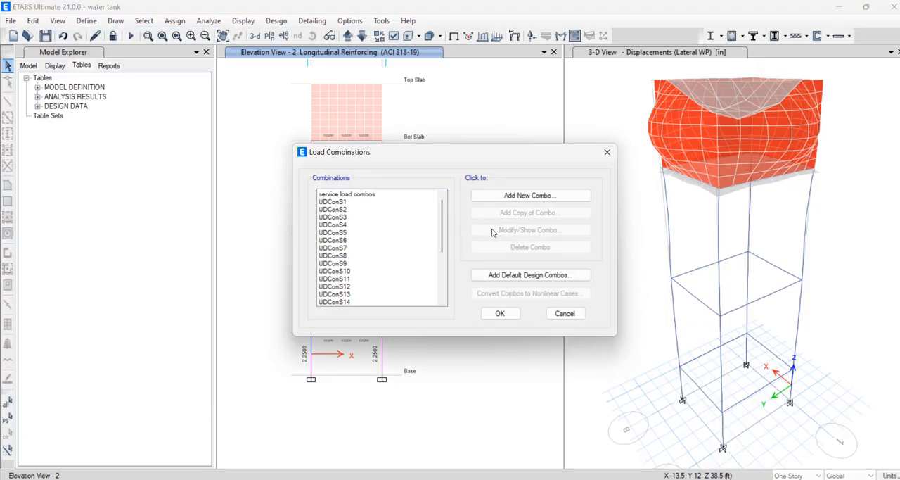
{"action": "left_click", "coordinate": [540, 277]}
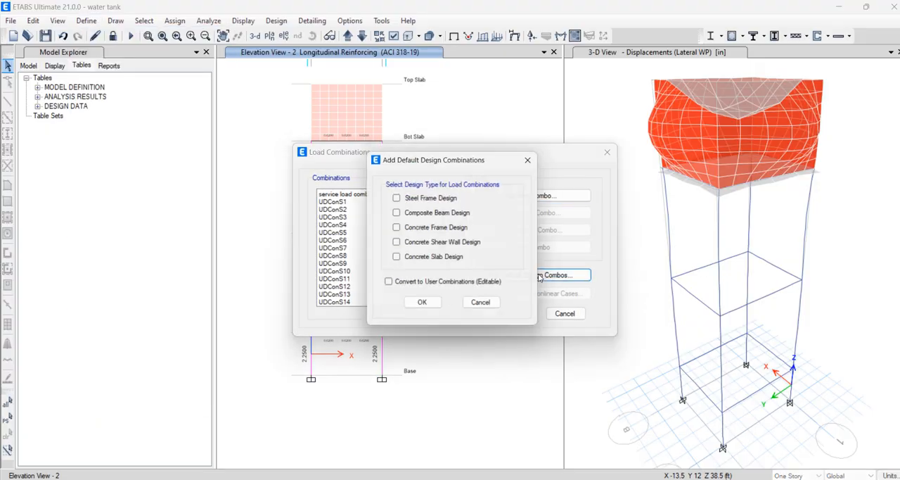
{"action": "left_click", "coordinate": [397, 262]}
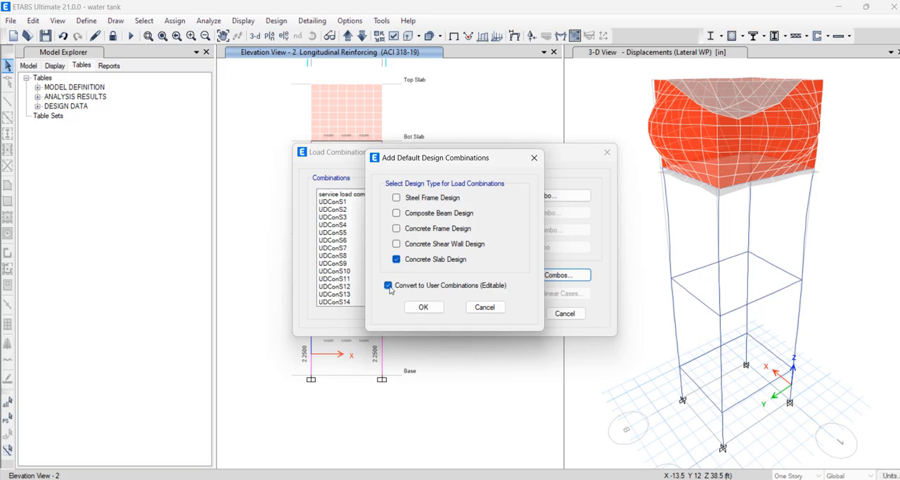
{"action": "left_click", "coordinate": [425, 308]}
Inspect the load cases and scale factors of combinations UDConS2, UDConS8 and UDConS19, and leave the load combinations without editing them
{"action": "left_click", "coordinate": [350, 209]}
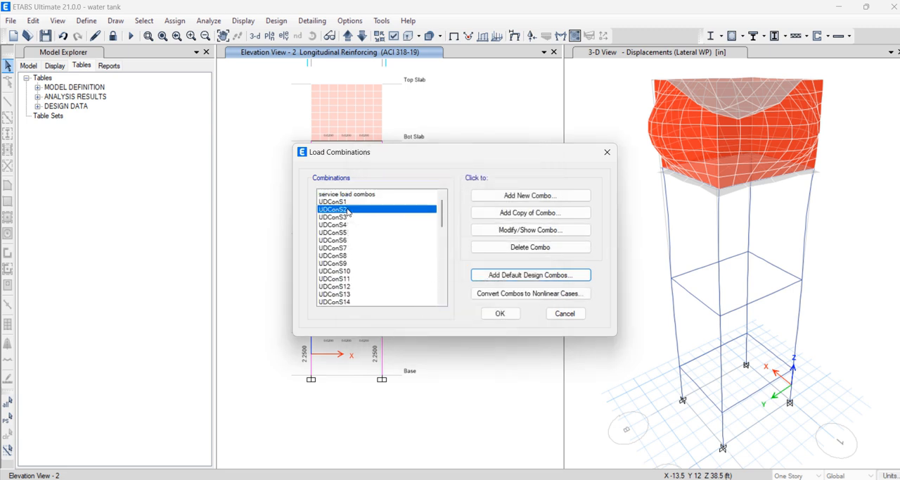
{"action": "left_click", "coordinate": [561, 282]}
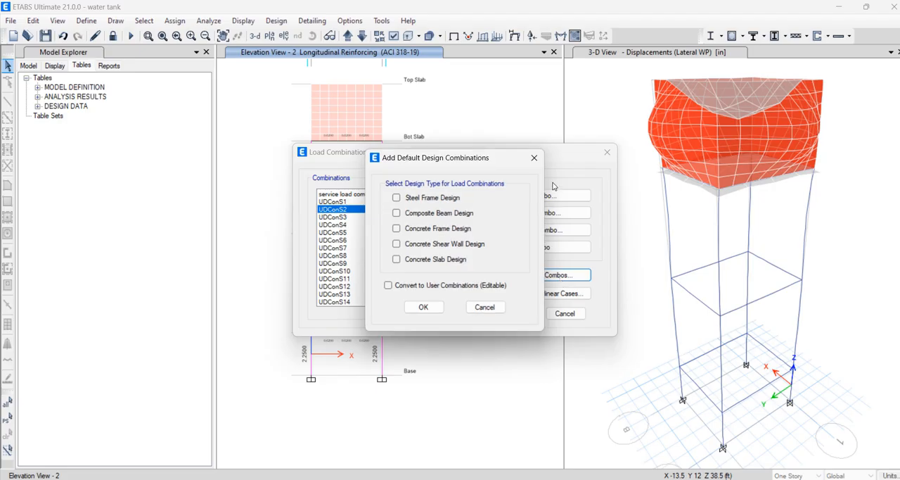
{"action": "left_click", "coordinate": [535, 159]}
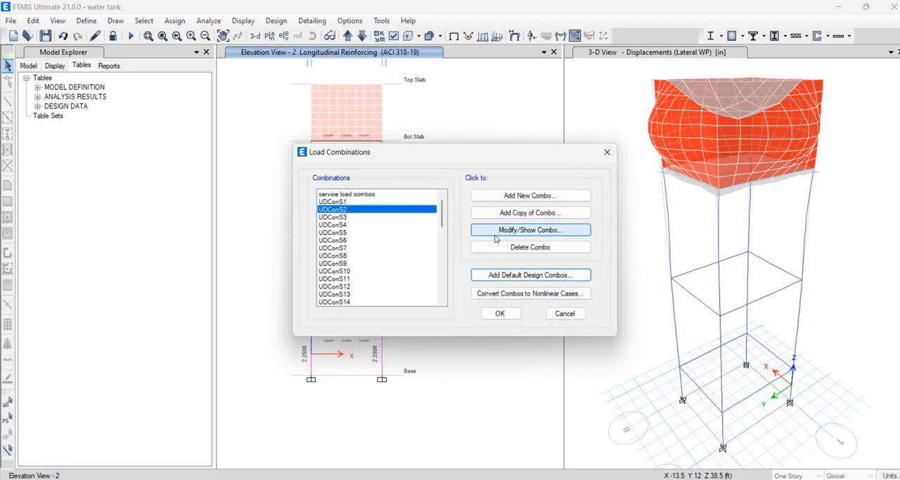
{"action": "left_click", "coordinate": [491, 231]}
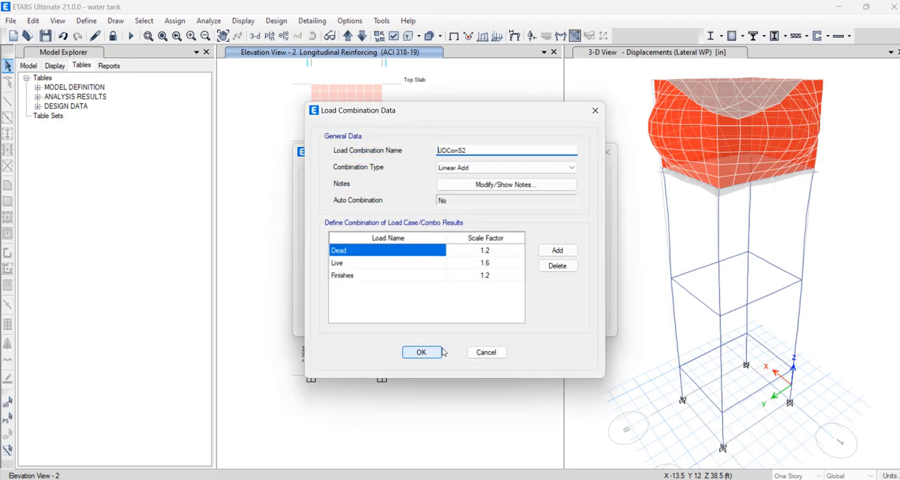
{"action": "left_click", "coordinate": [420, 352]}
{"action": "left_click", "coordinate": [335, 256]}
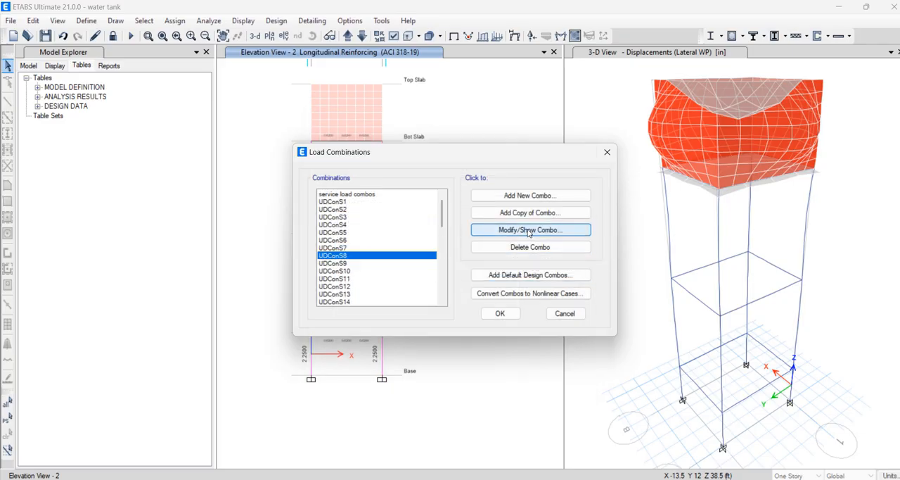
{"action": "left_click", "coordinate": [529, 231]}
{"action": "left_click", "coordinate": [489, 353]}
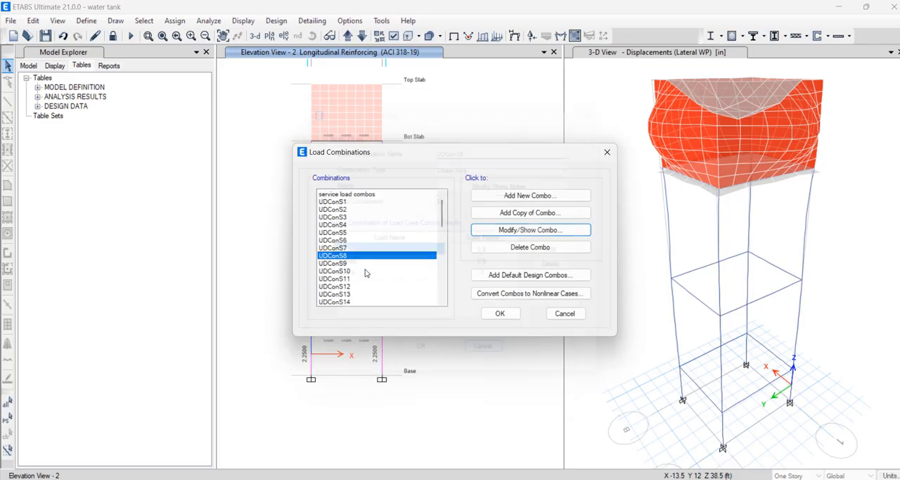
{"action": "left_click", "coordinate": [352, 263]}
{"action": "scroll", "coordinate": [366, 268], "scroll_direction": "down", "scroll_amount": 3}
{"action": "left_click", "coordinate": [345, 271]}
{"action": "left_click", "coordinate": [515, 233]}
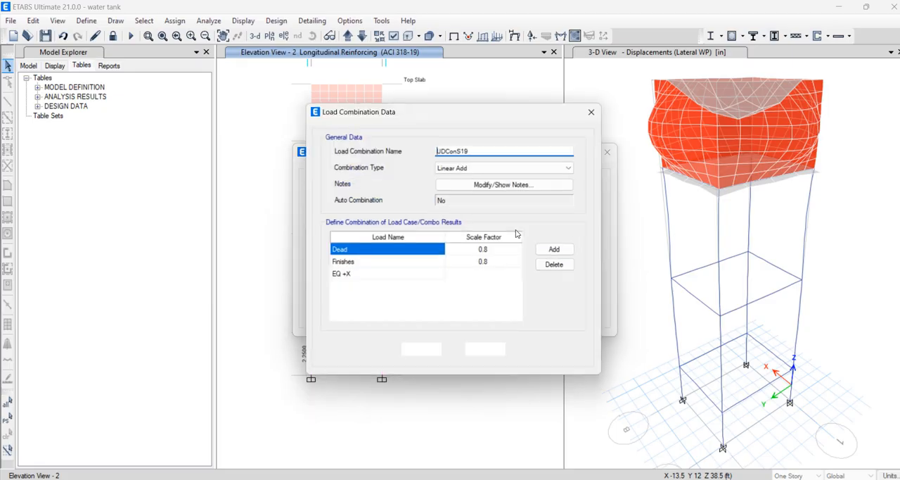
{"action": "left_click", "coordinate": [593, 110]}
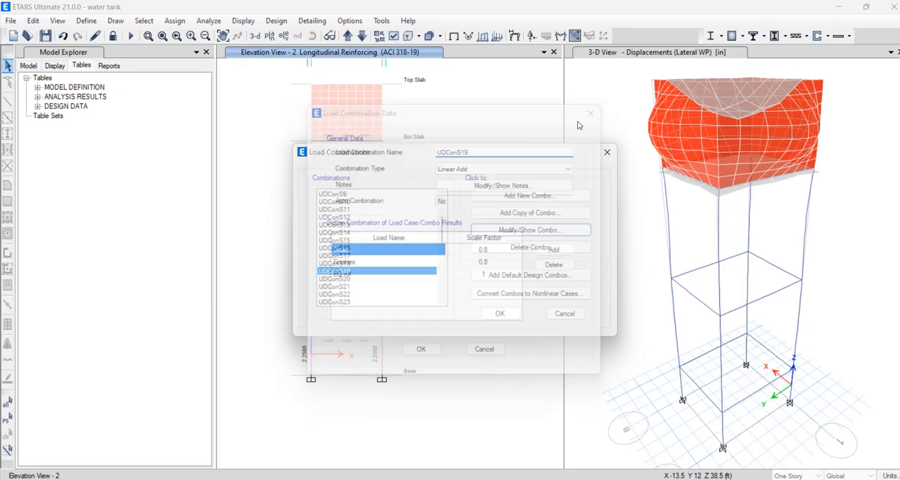
{"action": "left_click", "coordinate": [608, 152]}
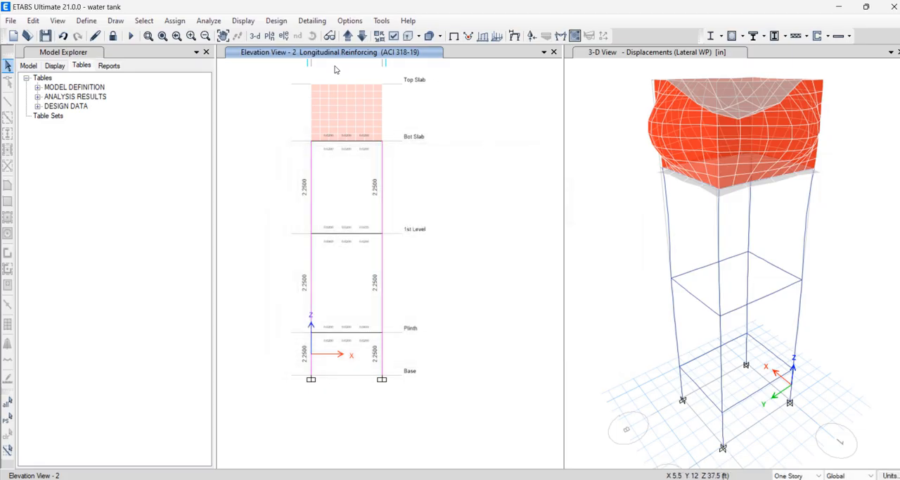
Review the concrete slab design preferences, covering factors, minimum cover for slabs, P/T stress check and the available design codes
{"action": "left_click", "coordinate": [274, 21]}
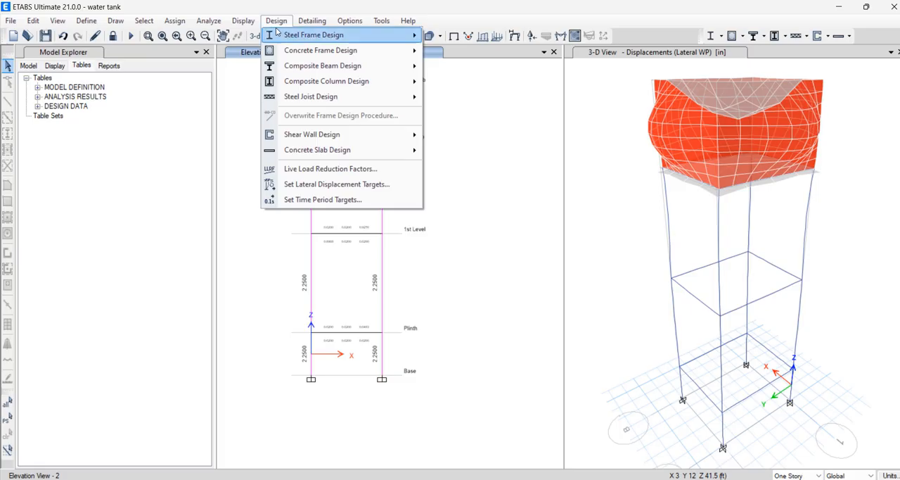
{"action": "mouse_move", "coordinate": [278, 33]}
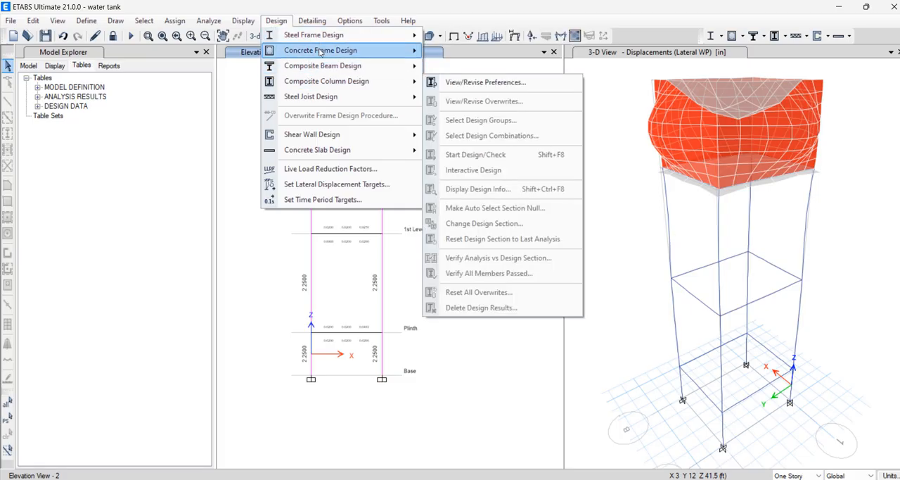
{"action": "mouse_move", "coordinate": [315, 65]}
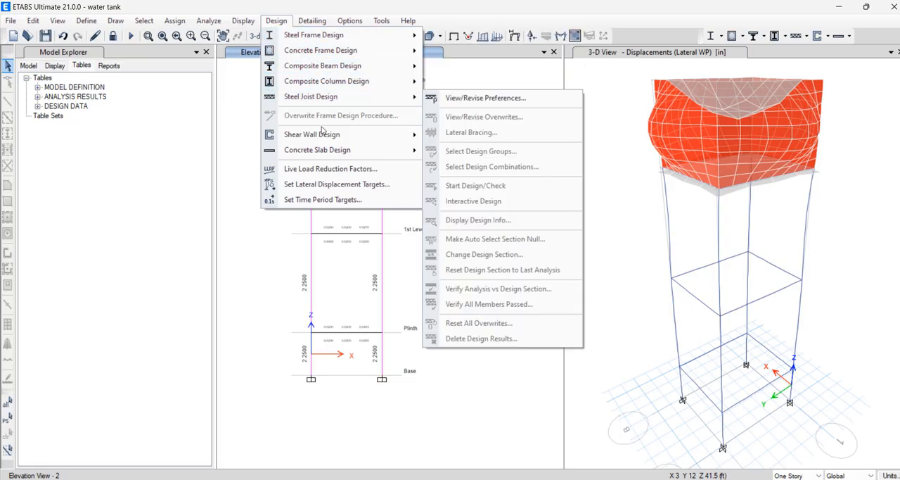
{"action": "mouse_move", "coordinate": [342, 148]}
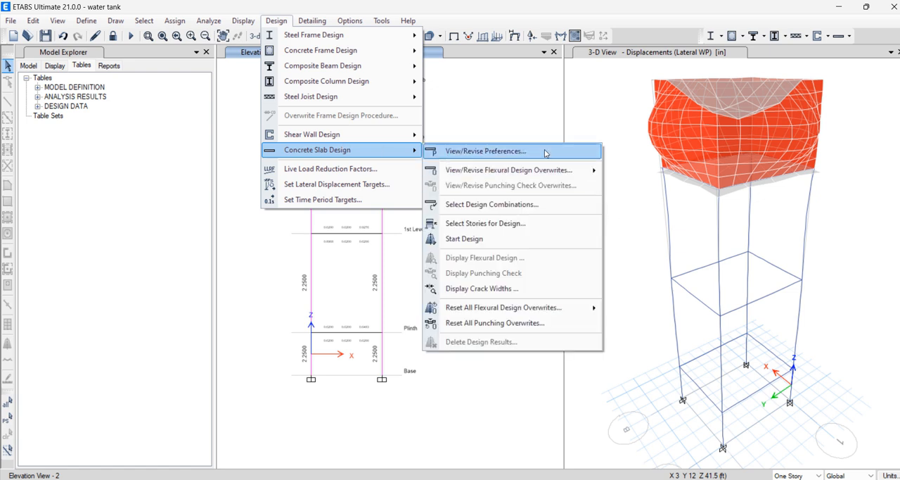
{"action": "left_click", "coordinate": [493, 150]}
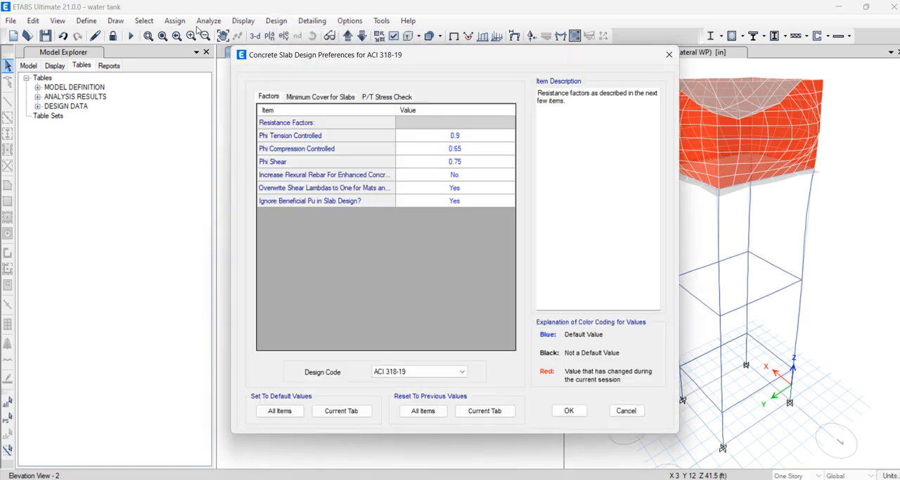
{"action": "left_click", "coordinate": [328, 97]}
{"action": "left_click", "coordinate": [387, 98]}
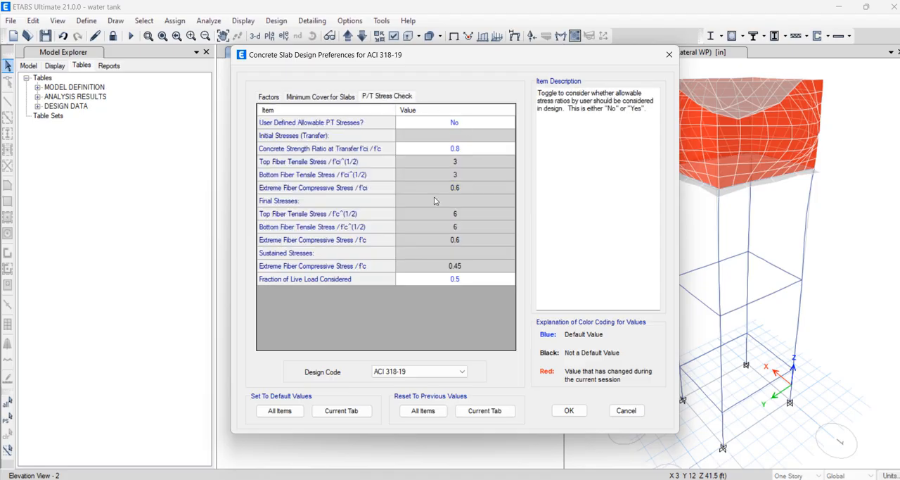
{"action": "left_click", "coordinate": [440, 377]}
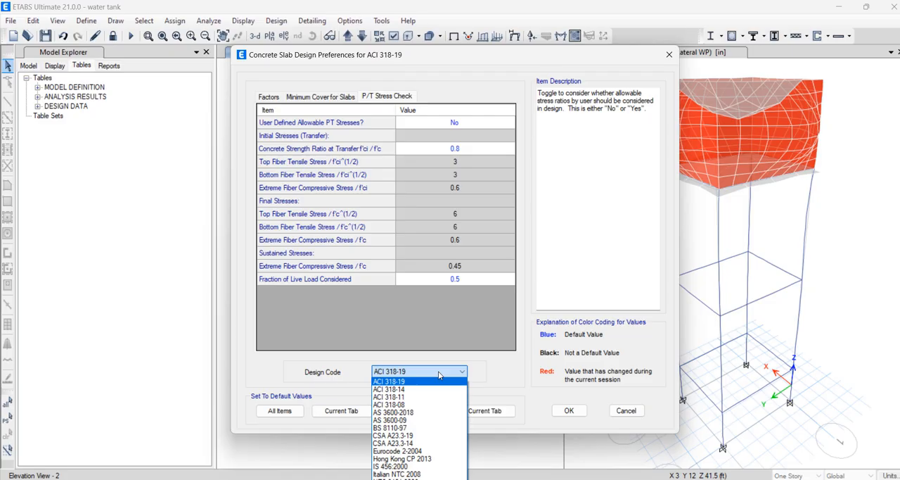
{"action": "left_click", "coordinate": [439, 371]}
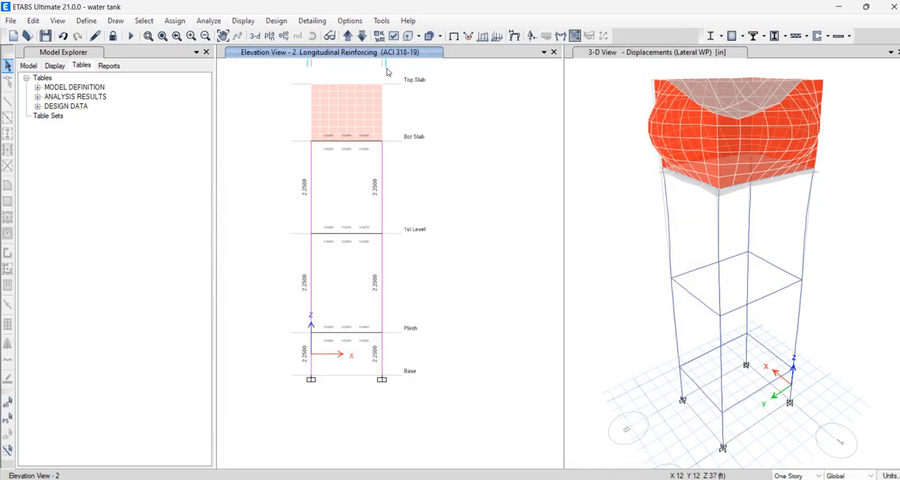
Review the strength combinations available for strip-based Concrete Slab Design, and leave the design combination selection without adding any
{"action": "left_click", "coordinate": [278, 21]}
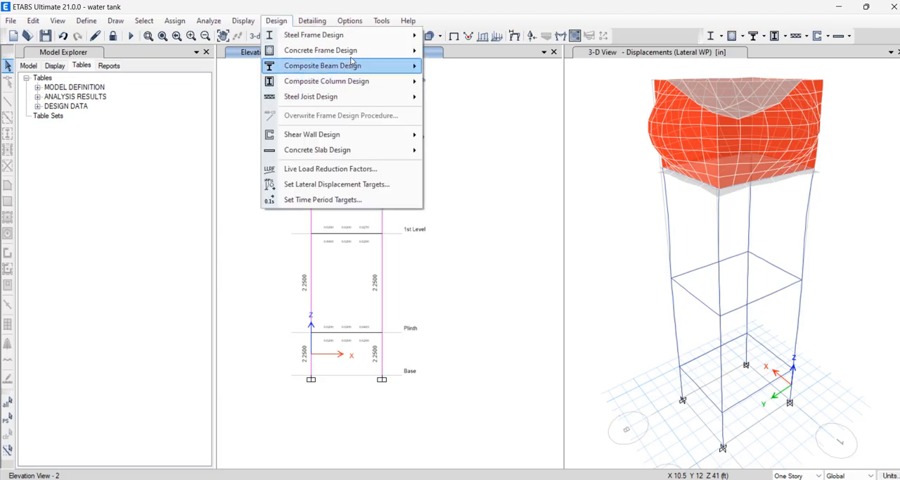
{"action": "mouse_move", "coordinate": [358, 151]}
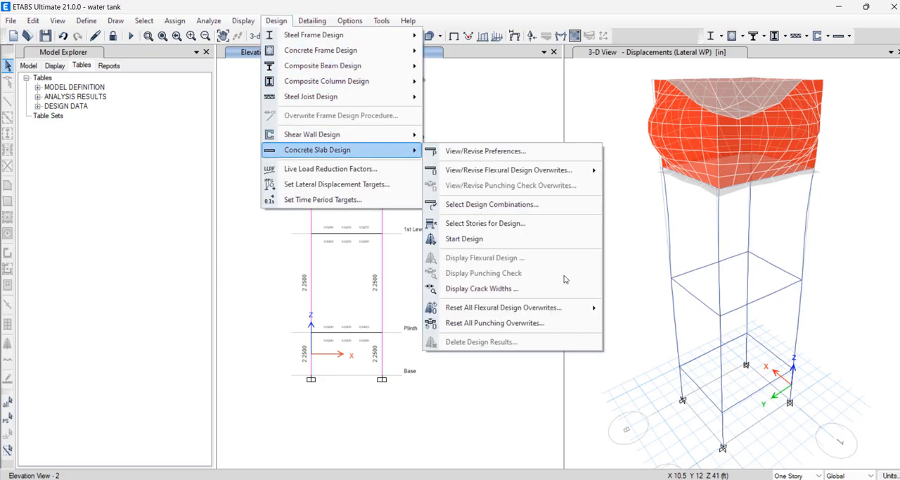
{"action": "left_click", "coordinate": [542, 205]}
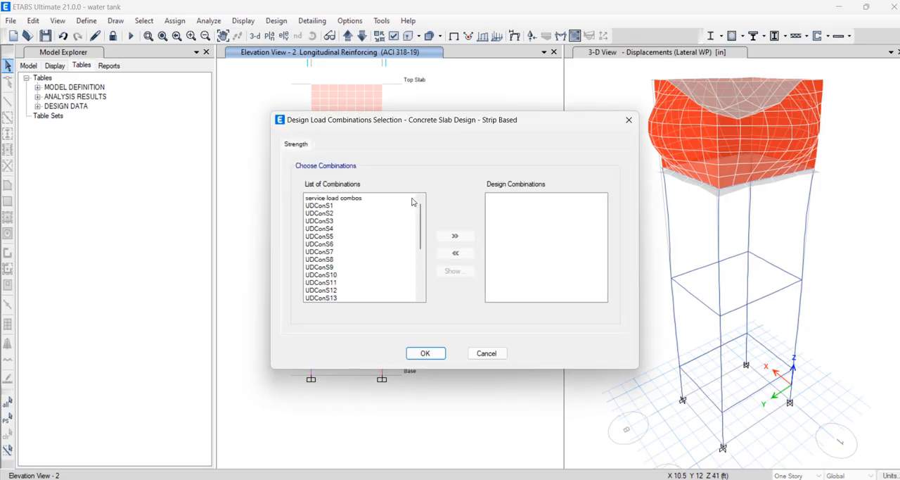
{"action": "left_click", "coordinate": [320, 207]}
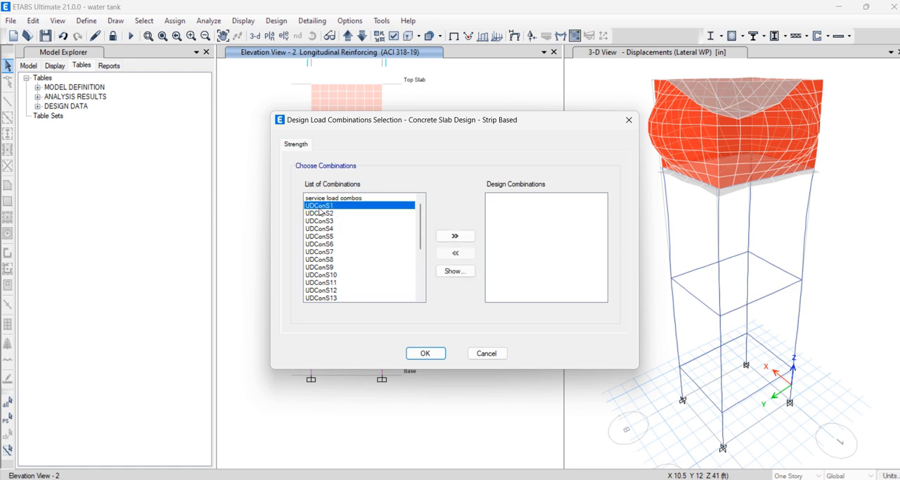
{"action": "scroll", "coordinate": [364, 258], "scroll_direction": "down", "scroll_amount": 4}
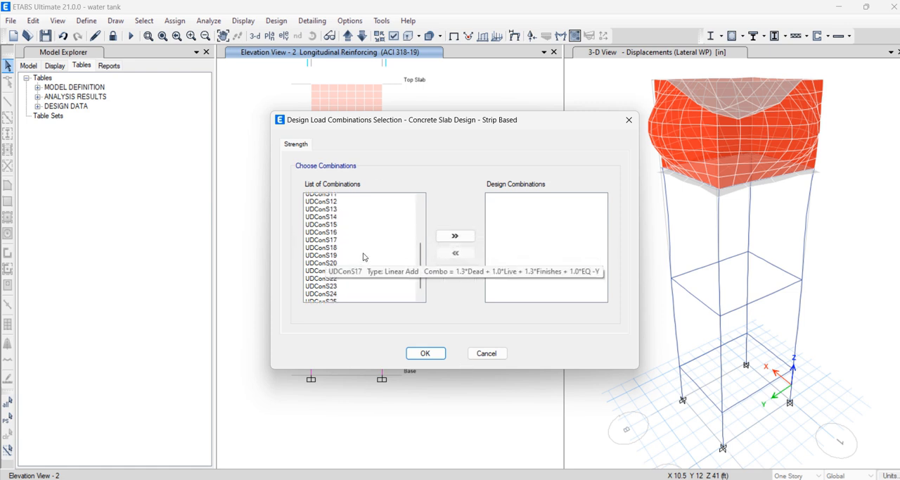
{"action": "left_click", "coordinate": [497, 356]}
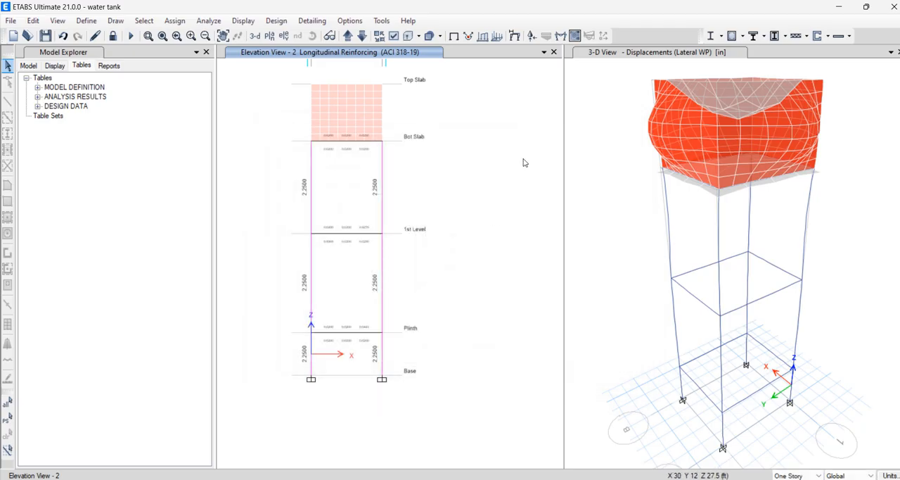
Unlock the model, deleting its analysis results, and add the default Concrete Slab Design load combinations, converted to editable user combinations
{"action": "left_click", "coordinate": [113, 37]}
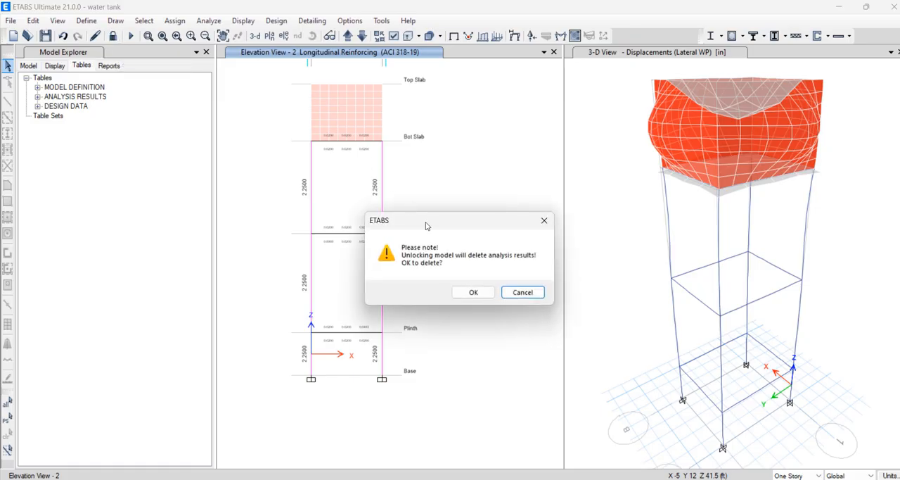
{"action": "left_click", "coordinate": [469, 291]}
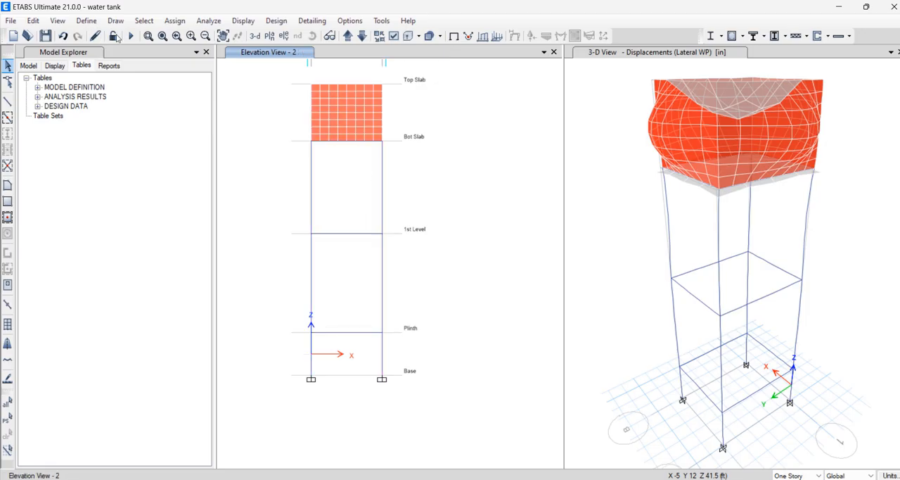
{"action": "left_click", "coordinate": [86, 21]}
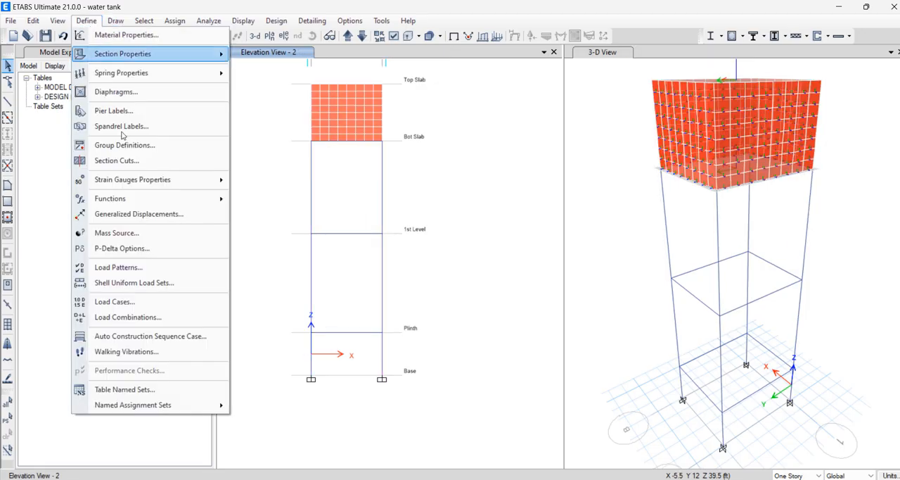
{"action": "left_click", "coordinate": [152, 317]}
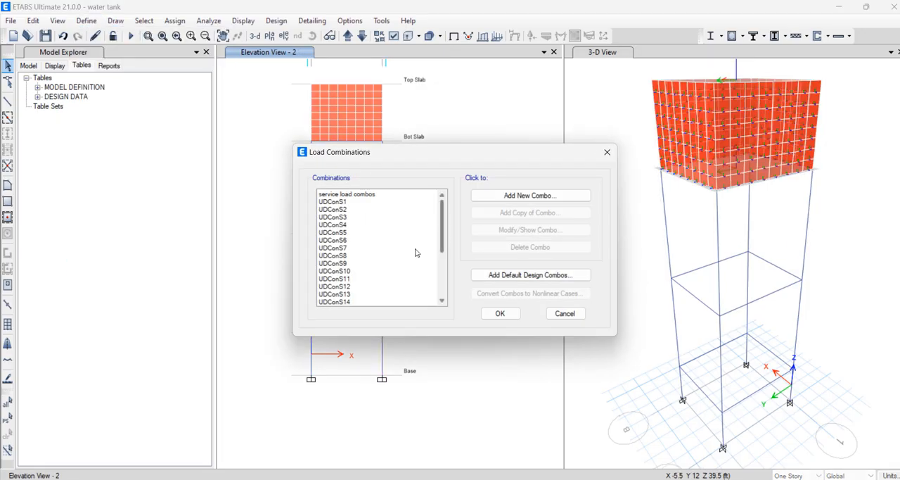
{"action": "scroll", "coordinate": [413, 249], "scroll_direction": "down", "scroll_amount": 4}
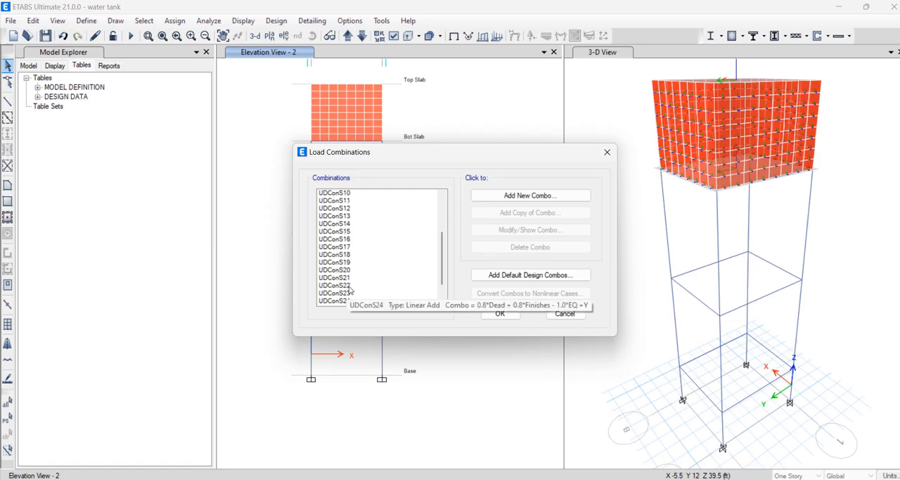
{"action": "scroll", "coordinate": [356, 284], "scroll_direction": "up", "scroll_amount": 4}
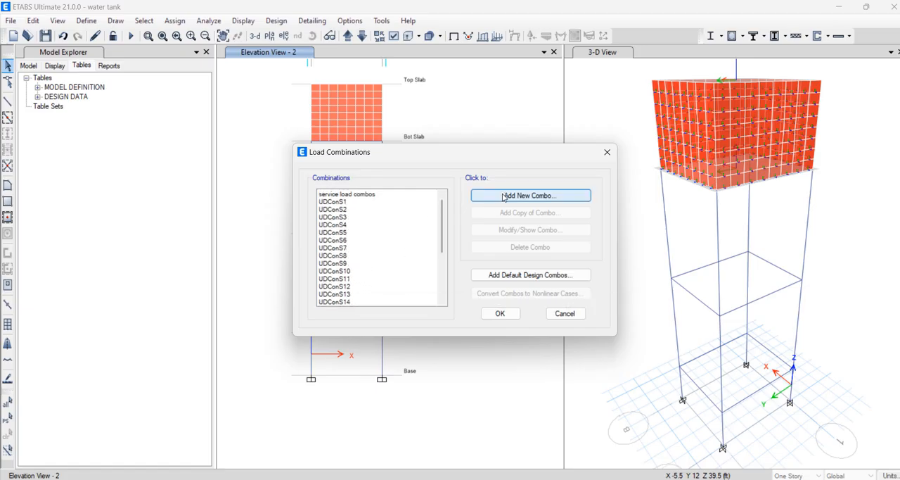
{"action": "left_click", "coordinate": [508, 275]}
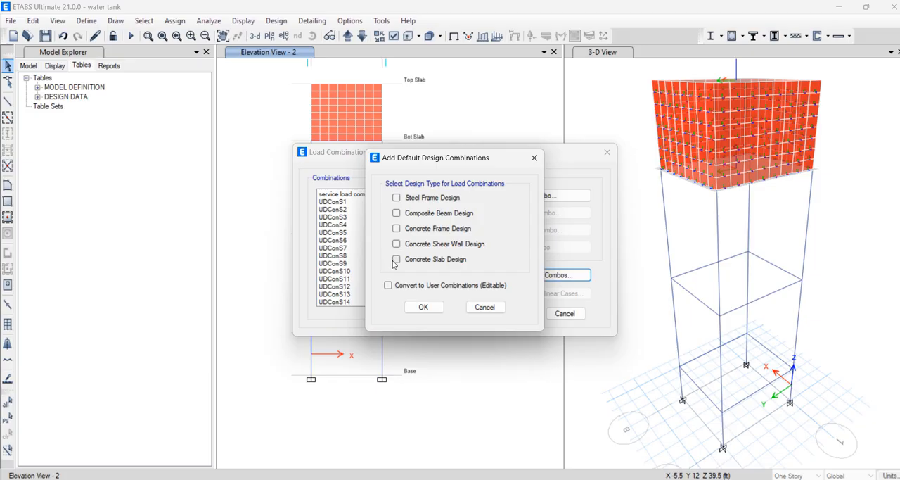
{"action": "left_click", "coordinate": [388, 285]}
{"action": "left_click", "coordinate": [423, 307]}
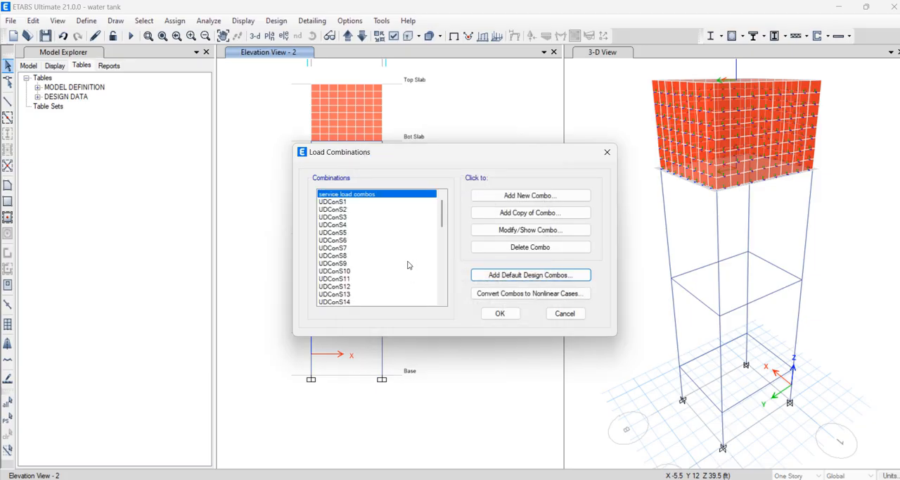
Check the UDConS and UDSlbS combinations in the list, accept the load combinations, and run the analysis
{"action": "scroll", "coordinate": [429, 236], "scroll_direction": "down", "scroll_amount": 8}
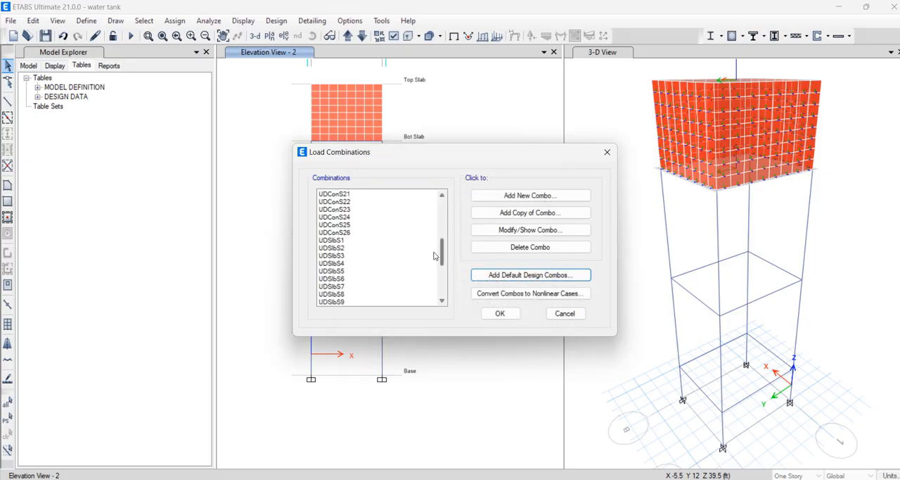
{"action": "scroll", "coordinate": [433, 239], "scroll_direction": "up", "scroll_amount": 4}
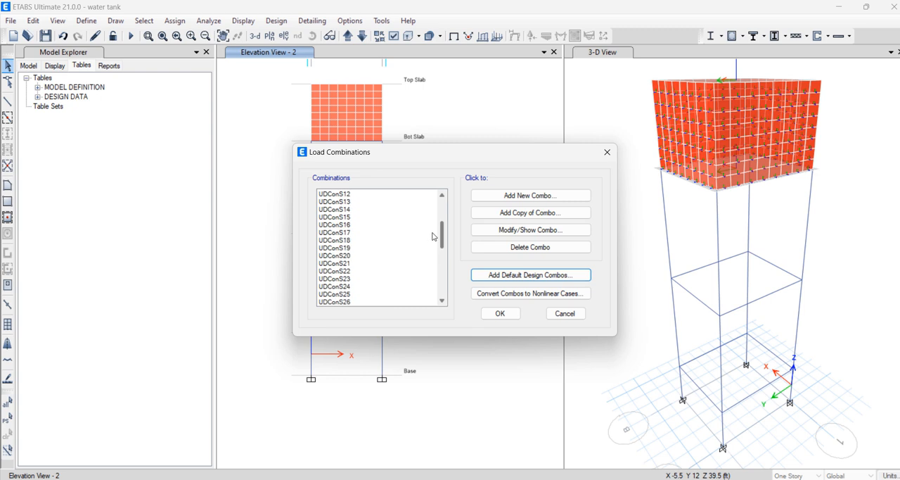
{"action": "mouse_move", "coordinate": [342, 227]}
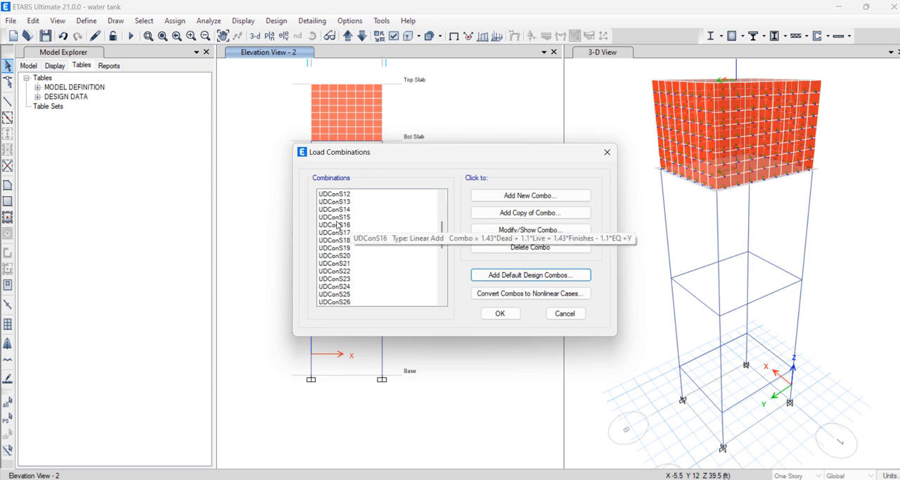
{"action": "left_click", "coordinate": [338, 226]}
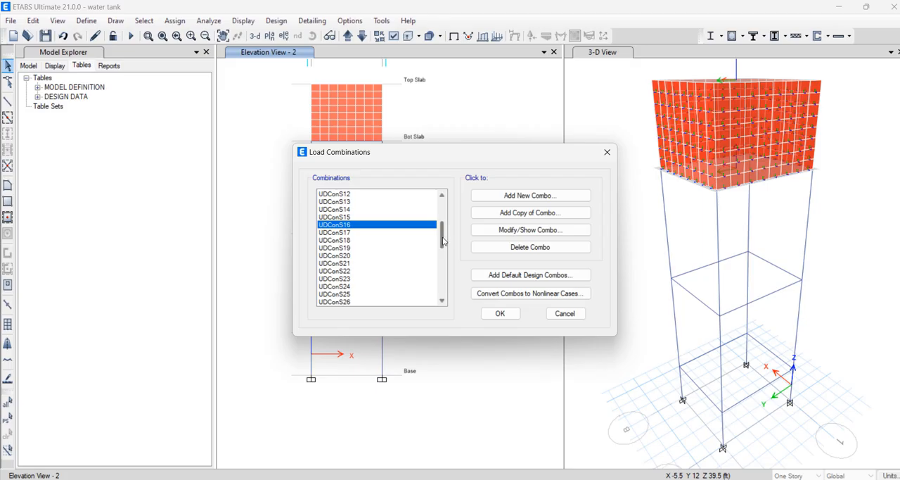
{"action": "left_click_drag", "start_coordinate": [443, 240], "coordinate": [436, 310]}
{"action": "left_click", "coordinate": [342, 286]}
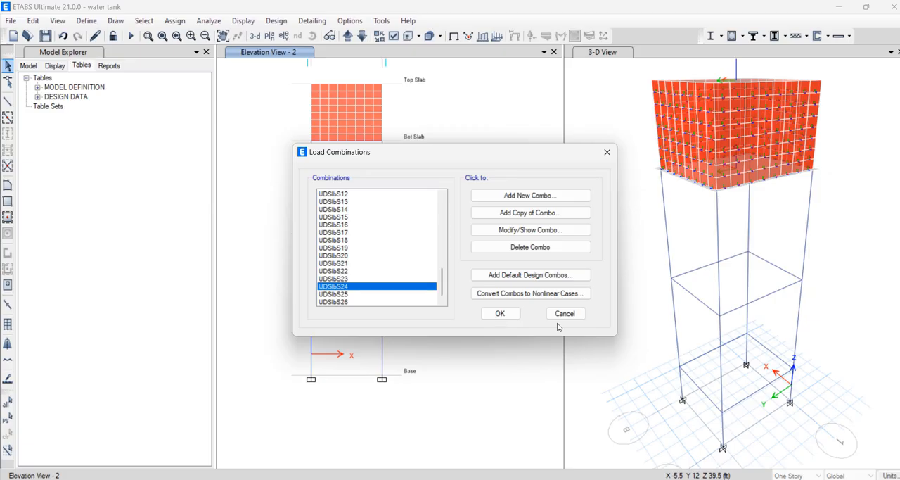
{"action": "left_click", "coordinate": [502, 315]}
{"action": "left_click", "coordinate": [131, 36]}
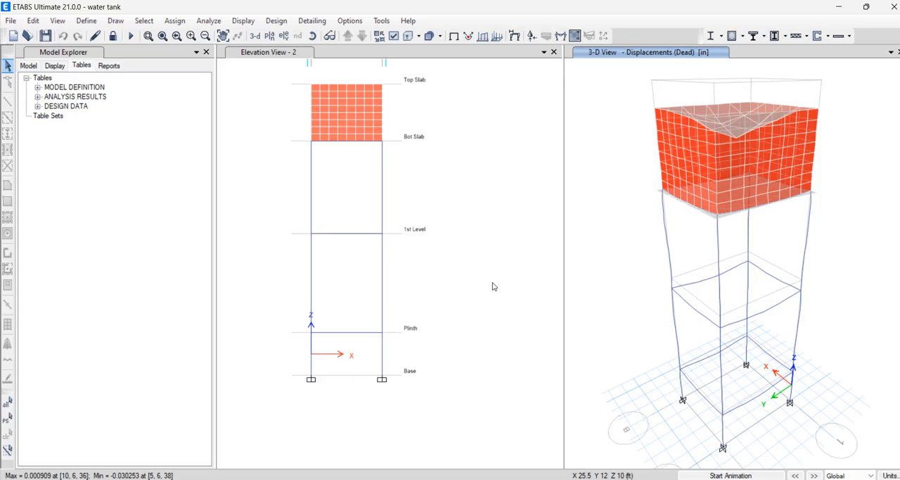
Consult the "Load Combo ACI 350-R" slide in PowerPoint alongside the ETABS load combinations, and close the combinations without editing them
{"action": "left_click", "coordinate": [86, 20]}
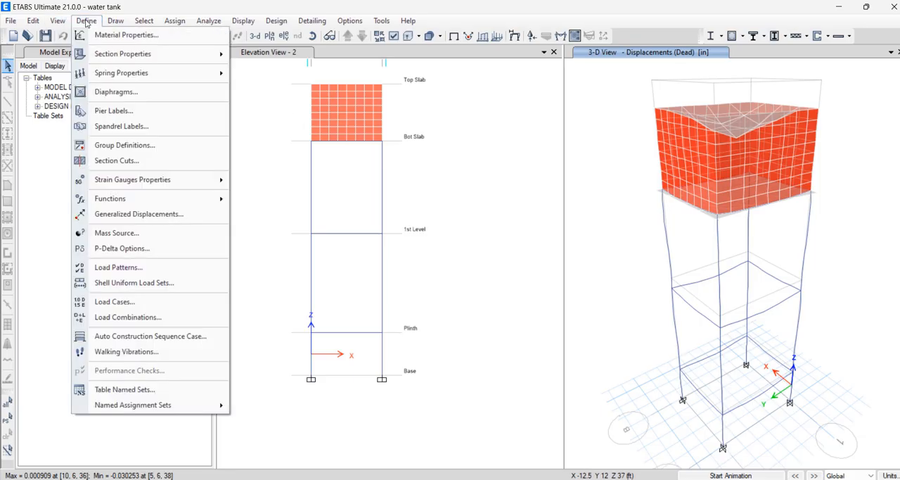
{"action": "left_click", "coordinate": [155, 317]}
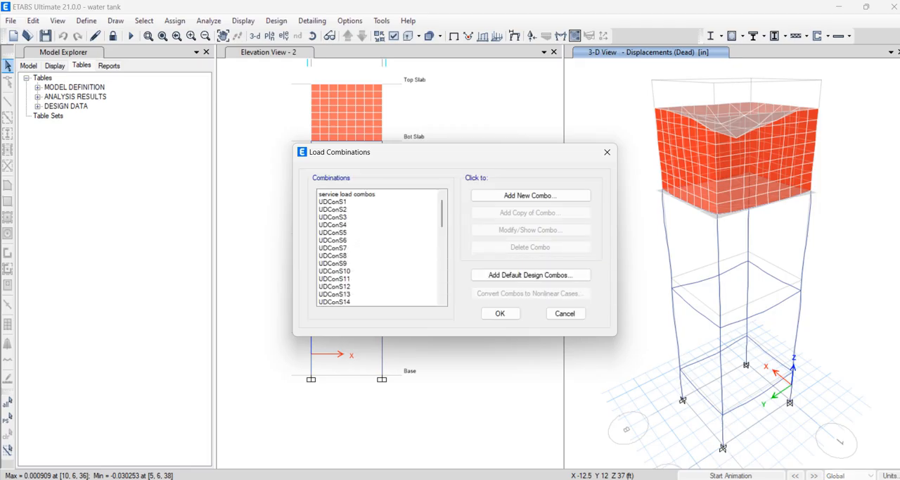
{"action": "mouse_move", "coordinate": [519, 479]}
{"action": "mouse_move", "coordinate": [549, 479]}
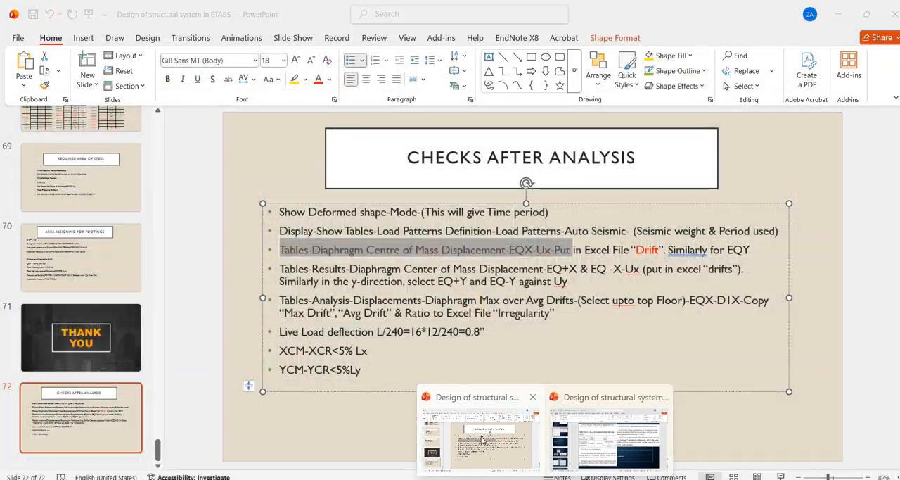
{"action": "left_click", "coordinate": [482, 438]}
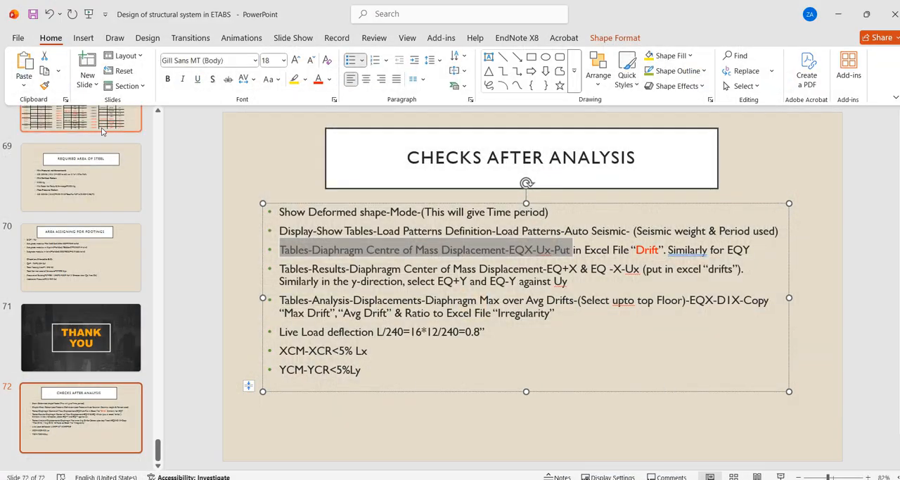
{"action": "scroll", "coordinate": [88, 174], "scroll_direction": "up", "scroll_amount": 2}
{"action": "left_click", "coordinate": [88, 174]}
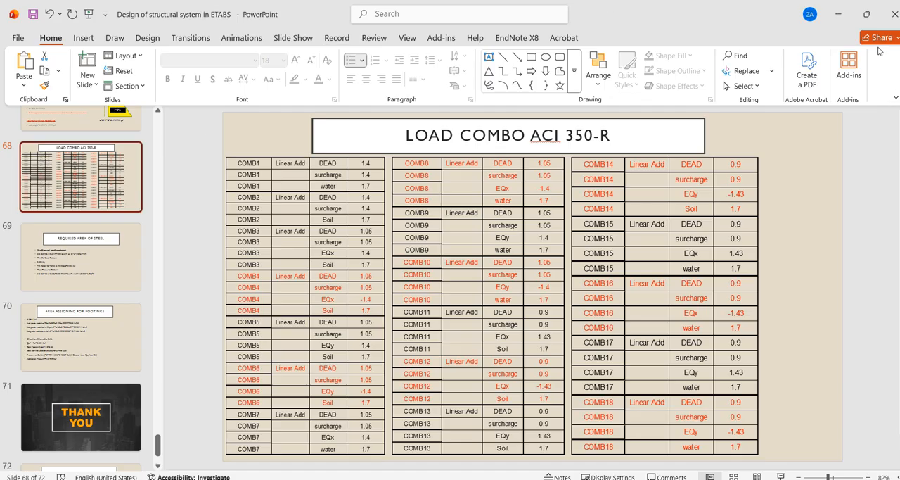
{"action": "left_click", "coordinate": [839, 13]}
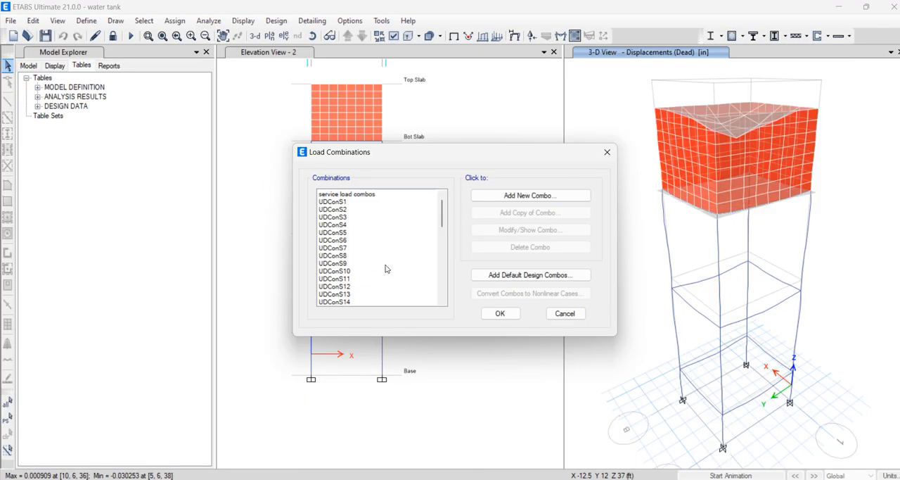
{"action": "left_click", "coordinate": [607, 153]}
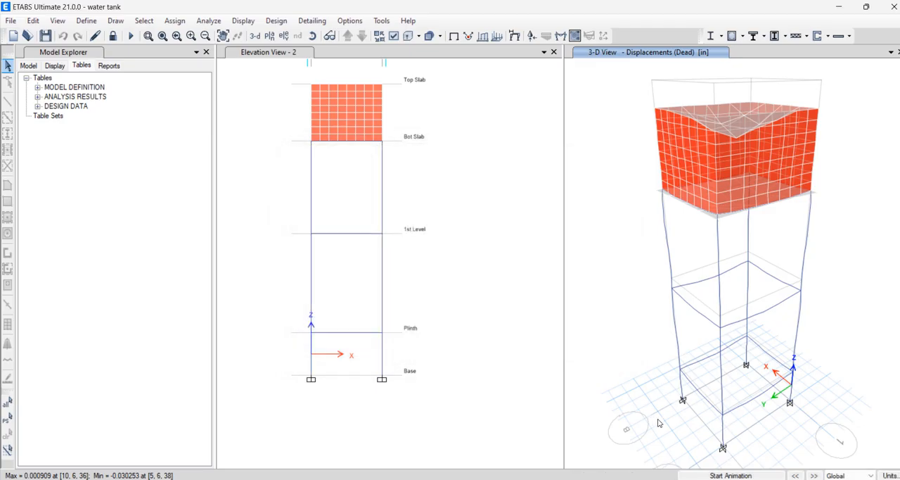
Review the 3-D deformed shapes case by case, through Finishes, Lateral WP, EQ +Y, EQ -Y, Wind Y and Dead, ending on Live
{"action": "left_click", "coordinate": [814, 476]}
{"action": "left_click", "coordinate": [814, 476]}
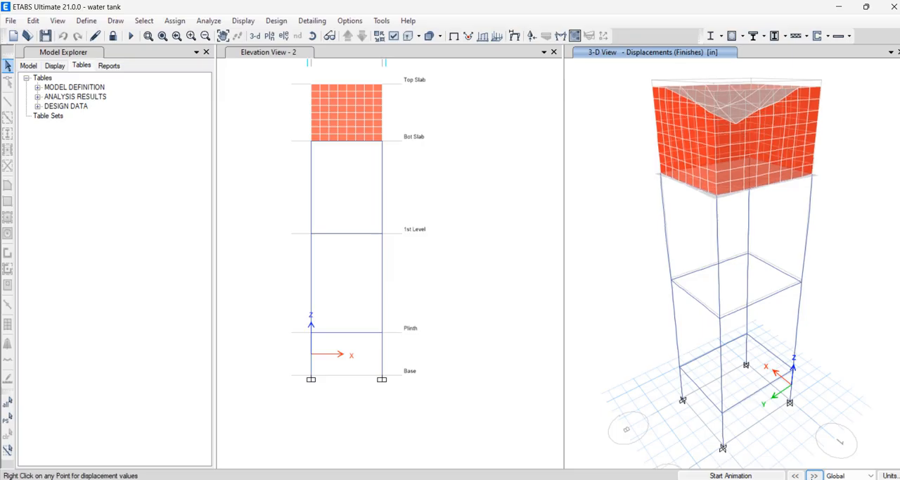
{"action": "left_click", "coordinate": [814, 475]}
{"action": "left_click", "coordinate": [814, 475]}
{"action": "left_click", "coordinate": [814, 476]}
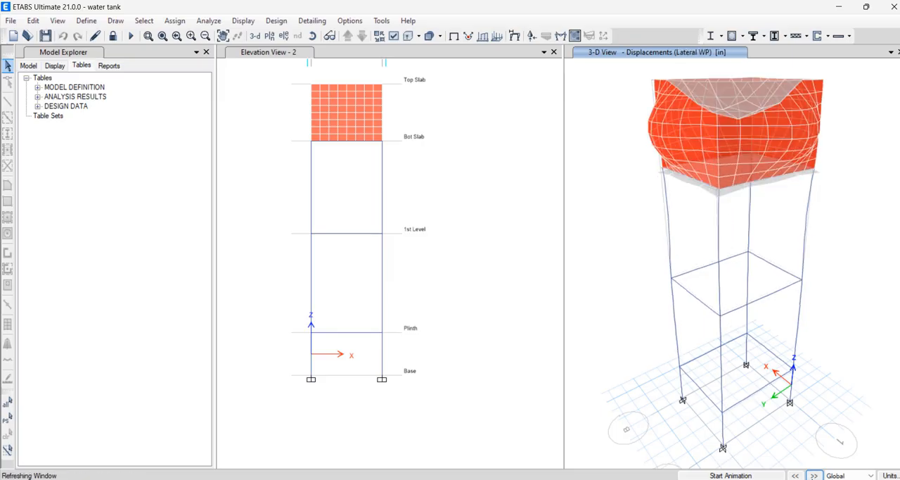
{"action": "left_click", "coordinate": [814, 476]}
{"action": "left_click", "coordinate": [814, 475]}
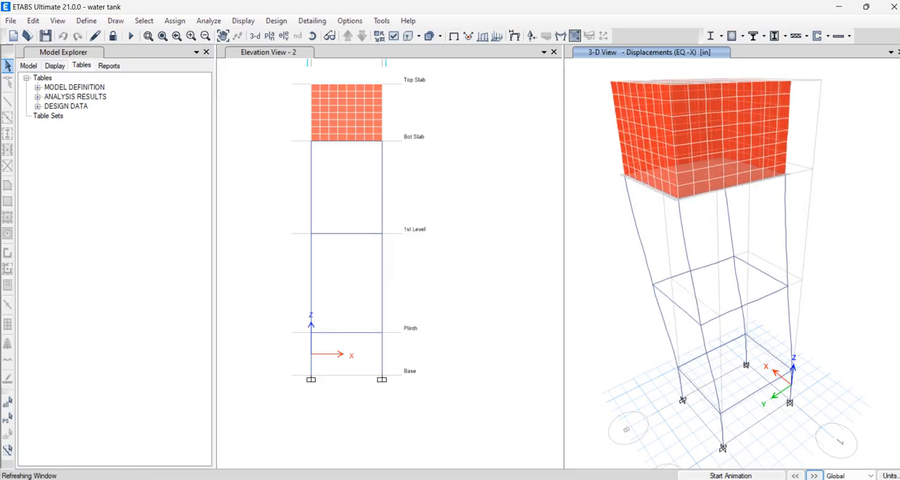
{"action": "left_click", "coordinate": [815, 475]}
{"action": "left_click", "coordinate": [815, 476]}
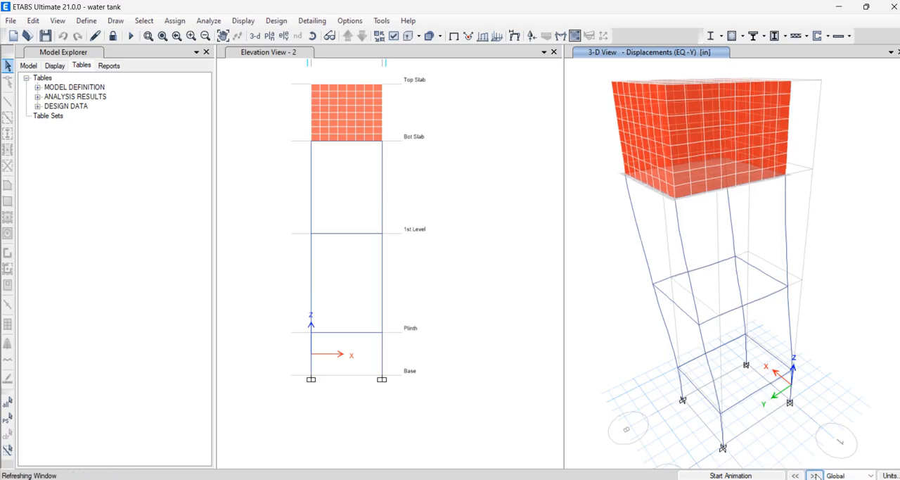
{"action": "left_click", "coordinate": [814, 475]}
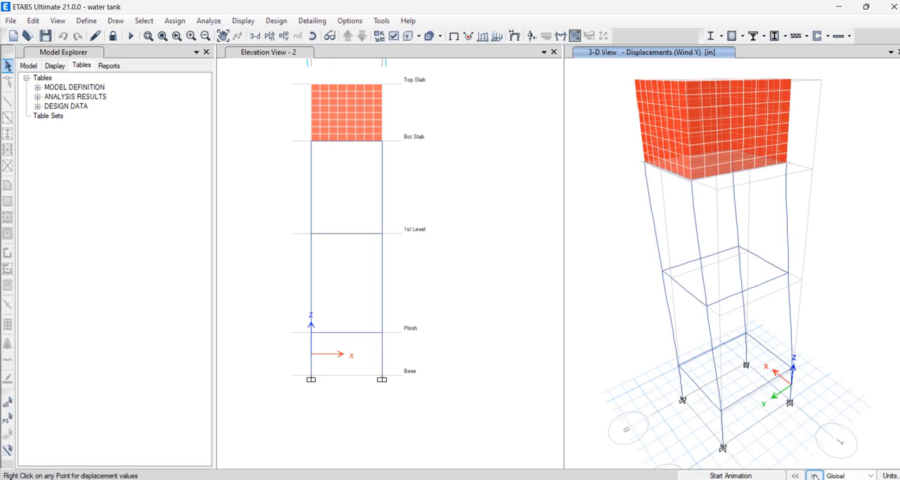
{"action": "left_click", "coordinate": [815, 475]}
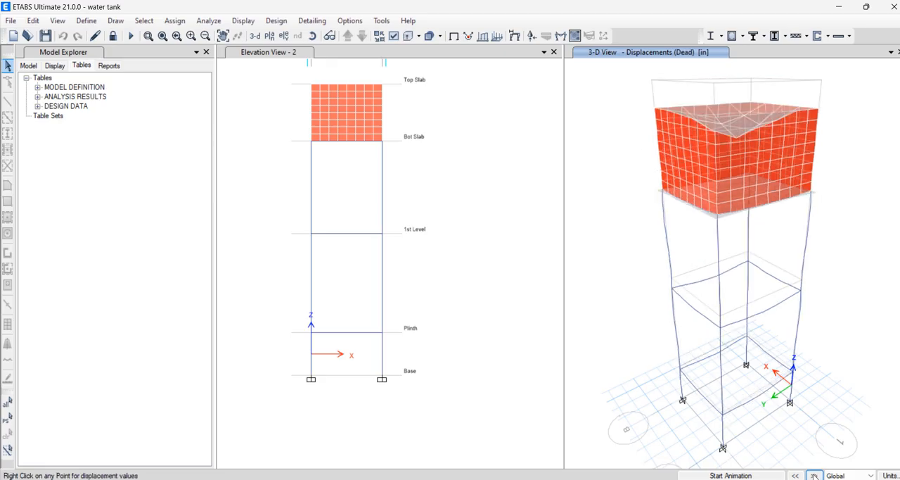
{"action": "left_click", "coordinate": [815, 476]}
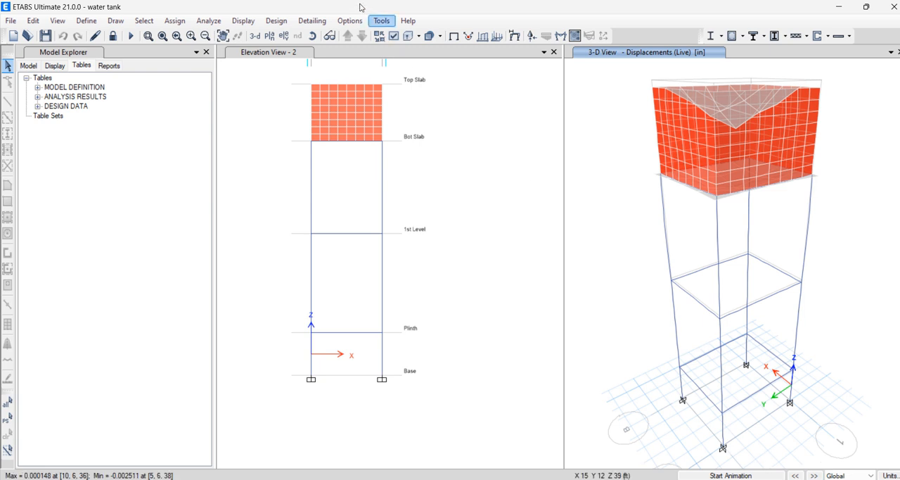
Review the combinations selected for concrete slab strength design and accept UDSlbS1 onward as the design combinations
{"action": "left_click", "coordinate": [277, 20]}
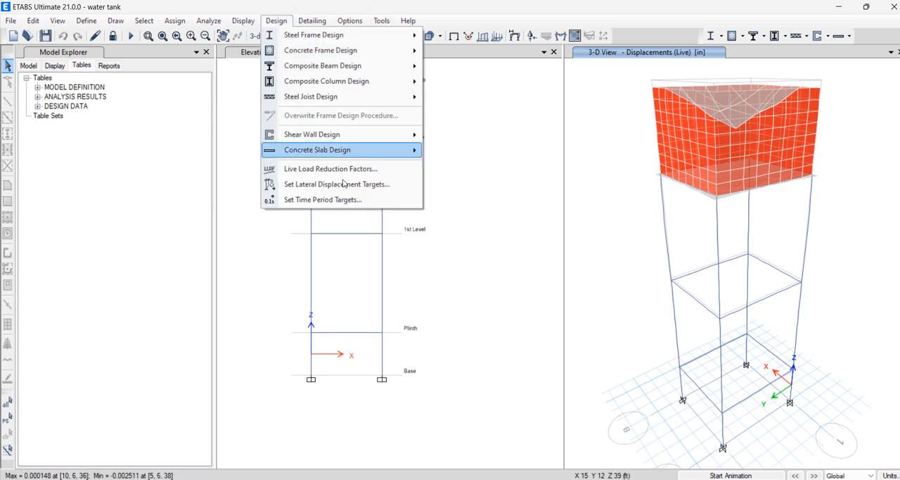
{"action": "mouse_move", "coordinate": [379, 155]}
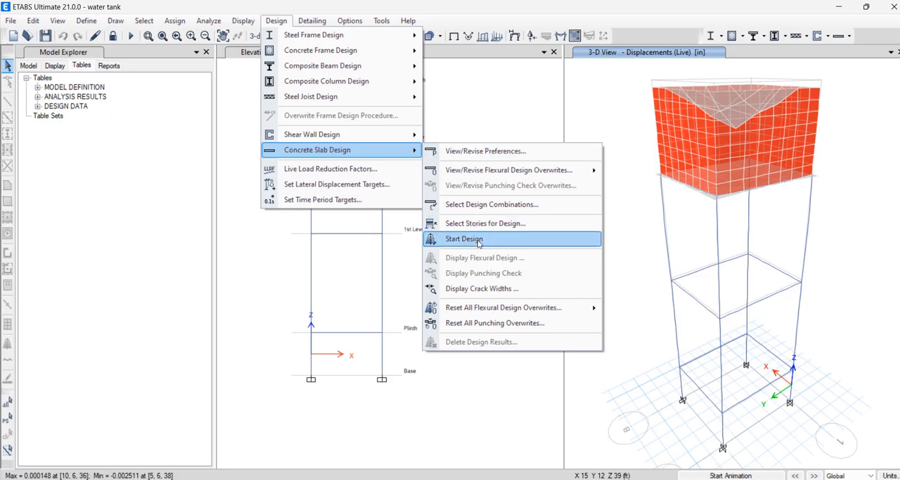
{"action": "left_click", "coordinate": [498, 208]}
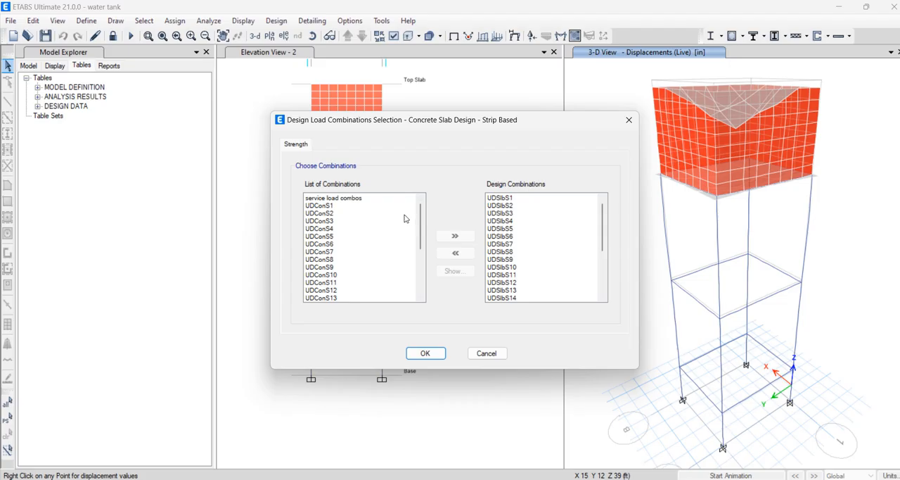
{"action": "left_click", "coordinate": [422, 353]}
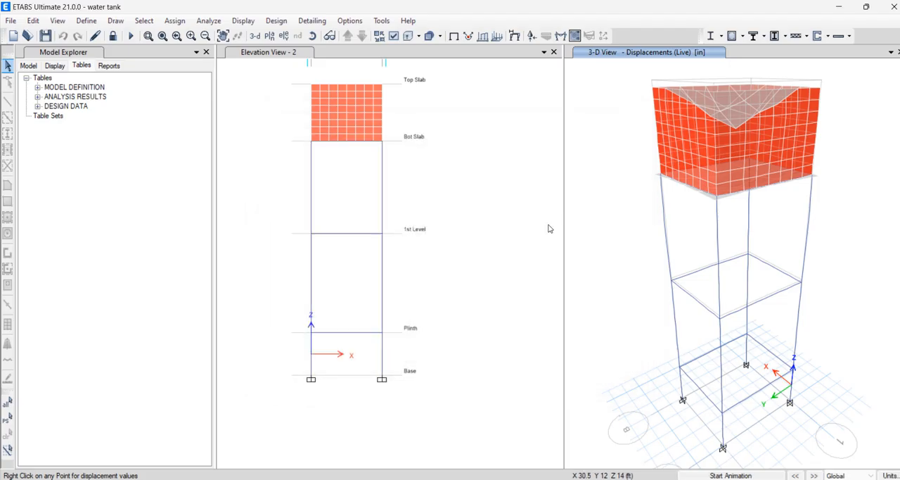
Select the Bot Slab story for concrete slab design
{"action": "left_click", "coordinate": [282, 22]}
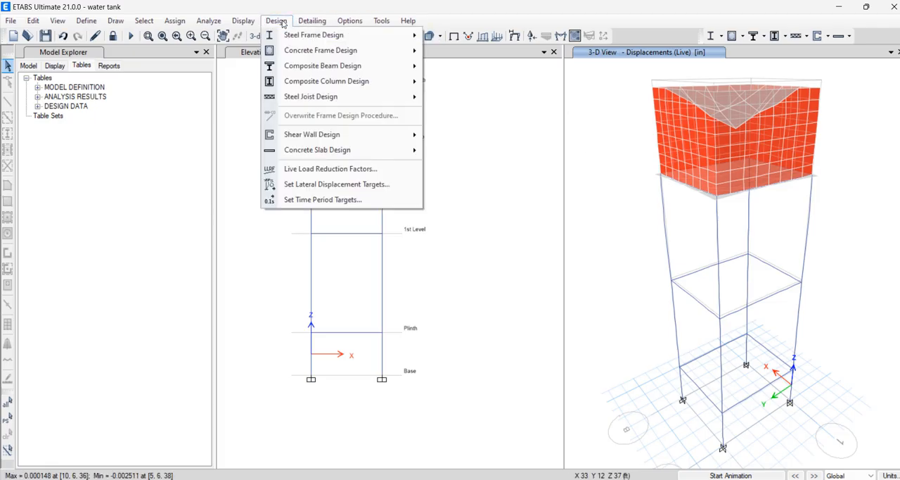
{"action": "mouse_move", "coordinate": [386, 99]}
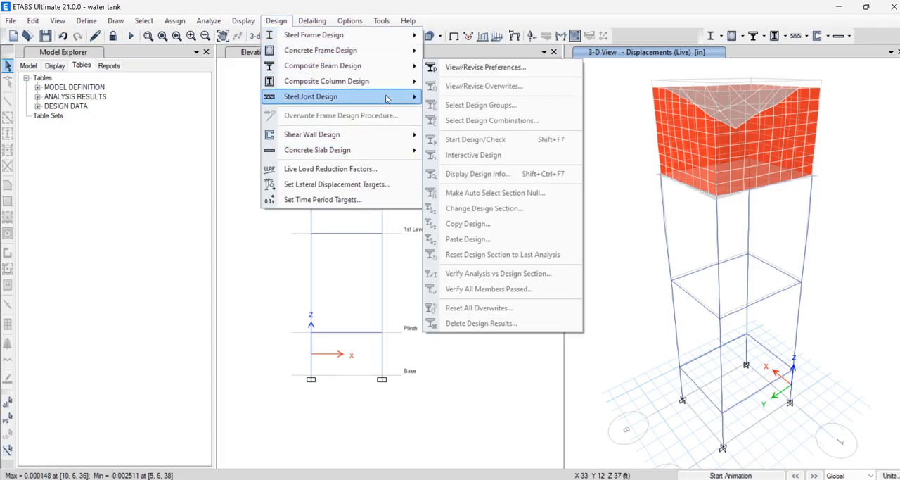
{"action": "mouse_move", "coordinate": [385, 152]}
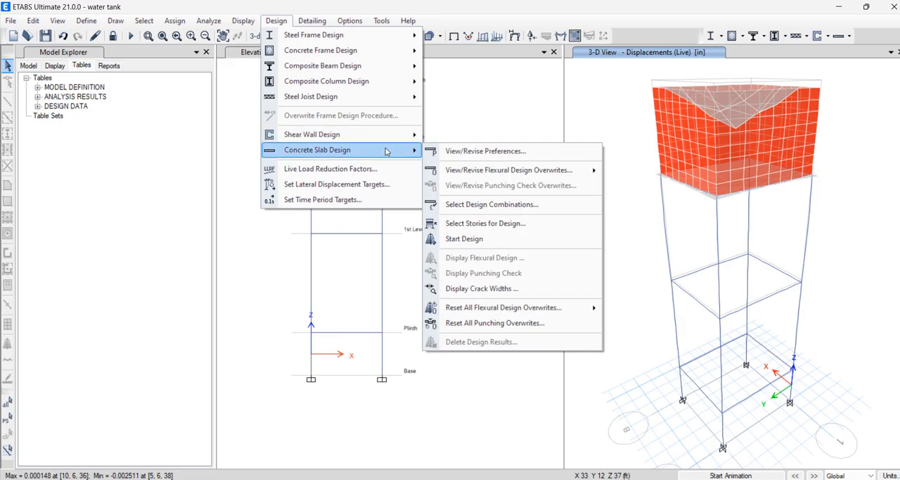
{"action": "left_click", "coordinate": [521, 233]}
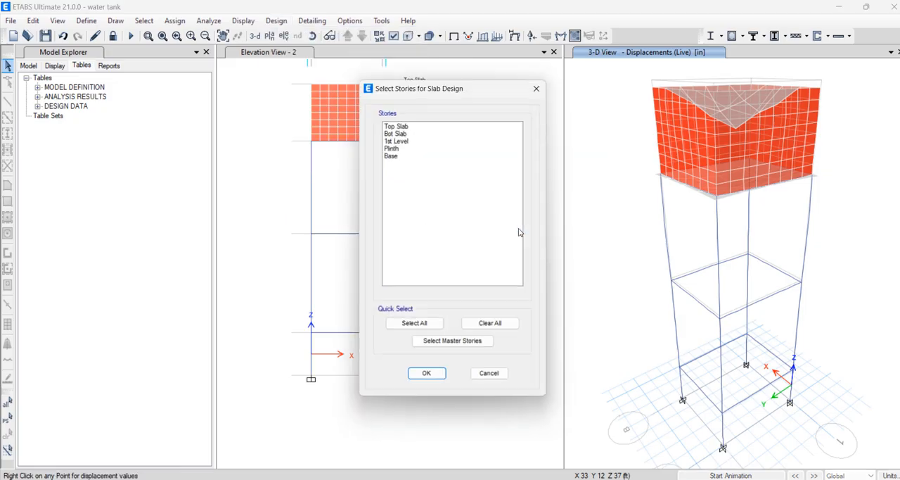
{"action": "left_click", "coordinate": [401, 131]}
{"action": "left_click", "coordinate": [428, 377]}
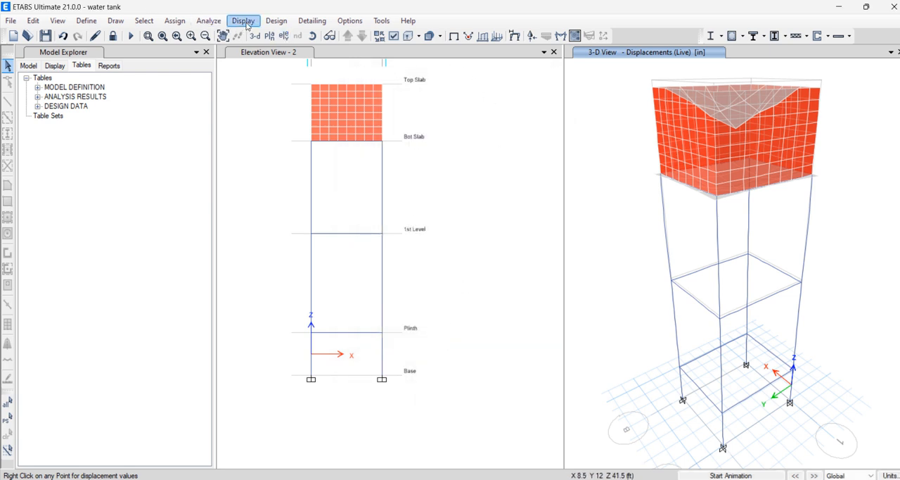
Run the concrete slab design
{"action": "left_click", "coordinate": [270, 24]}
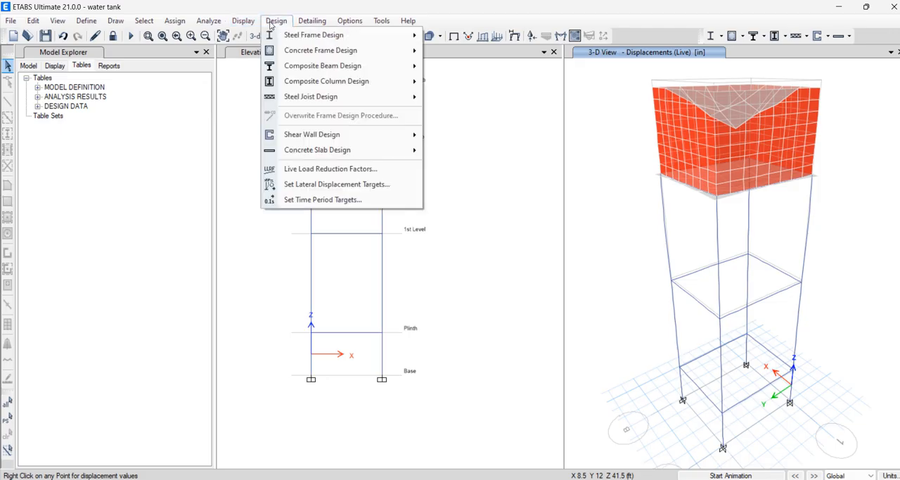
{"action": "mouse_move", "coordinate": [360, 149]}
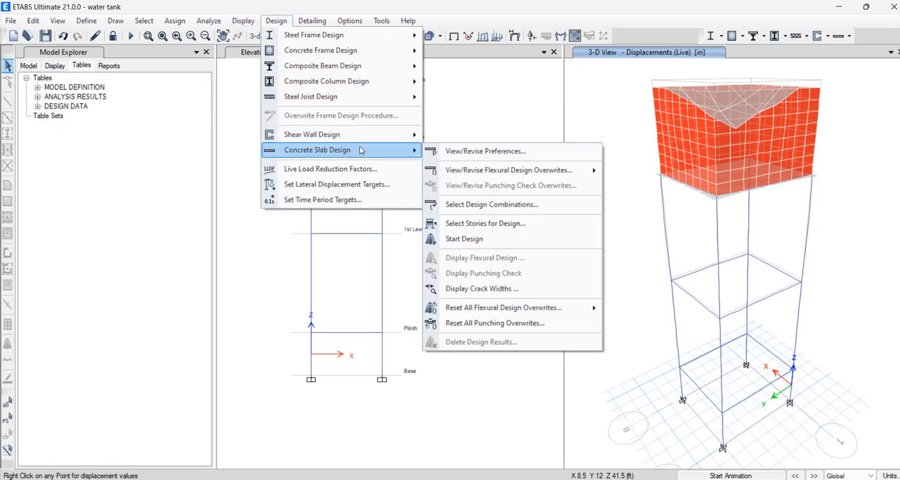
{"action": "left_click", "coordinate": [480, 240]}
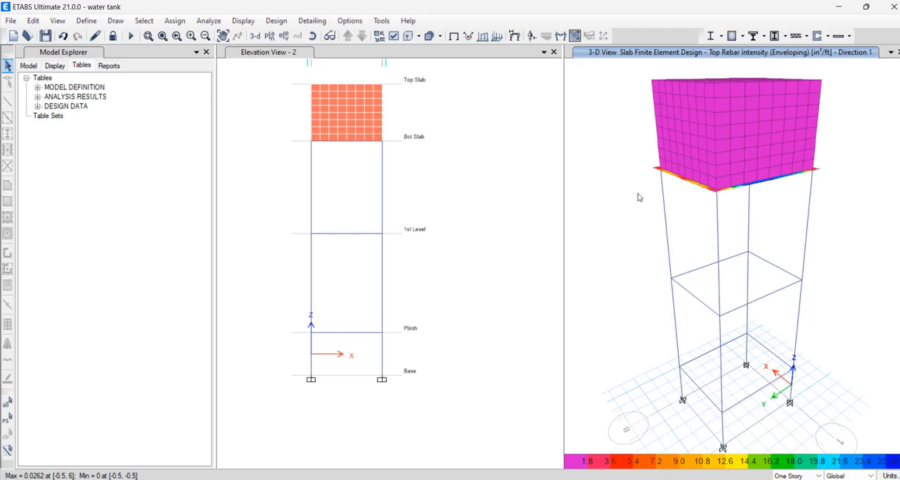
Show the Bot Slab story in plan view and examine its top rebar intensity contours
{"action": "left_click", "coordinate": [270, 36]}
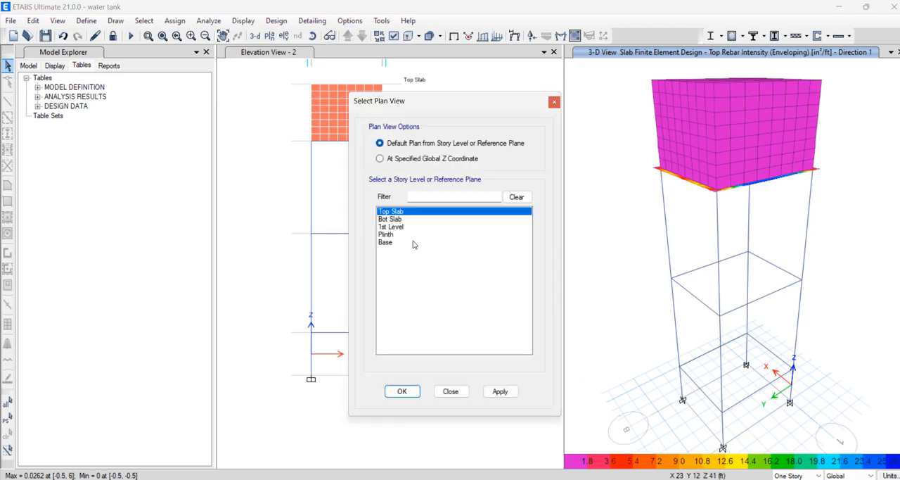
{"action": "left_click", "coordinate": [405, 219]}
{"action": "left_click", "coordinate": [506, 391]}
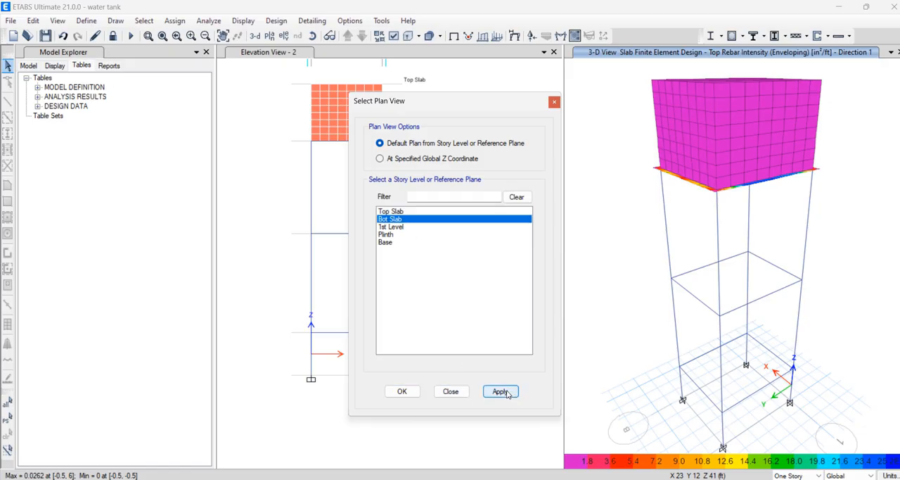
{"action": "left_click", "coordinate": [401, 391]}
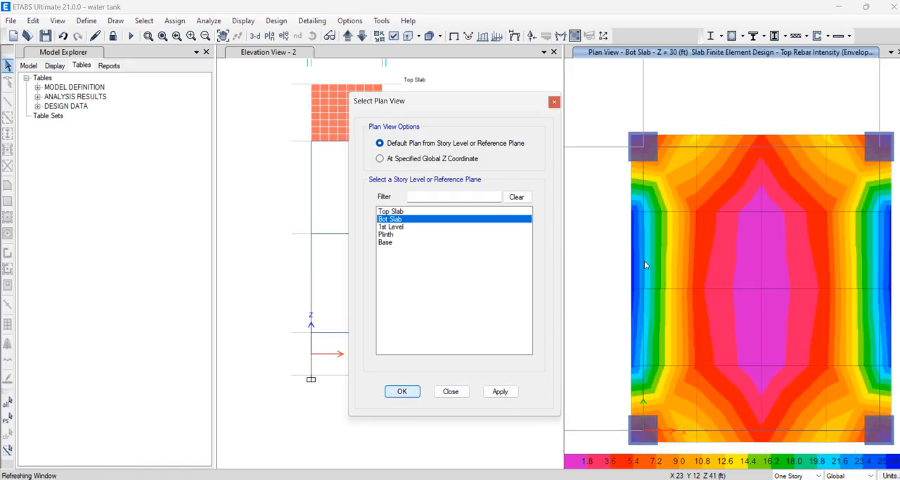
{"action": "scroll", "coordinate": [695, 256], "scroll_direction": "down", "scroll_amount": 4}
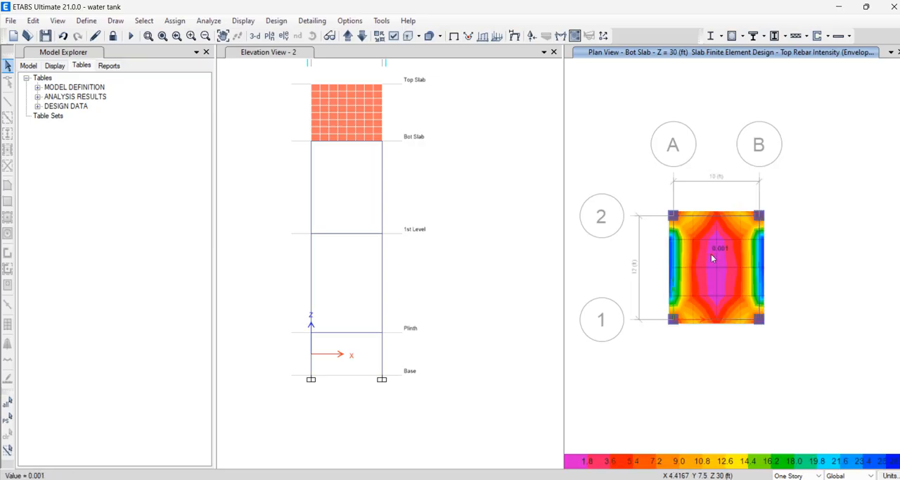
{"action": "scroll", "coordinate": [715, 258], "scroll_direction": "up", "scroll_amount": 4}
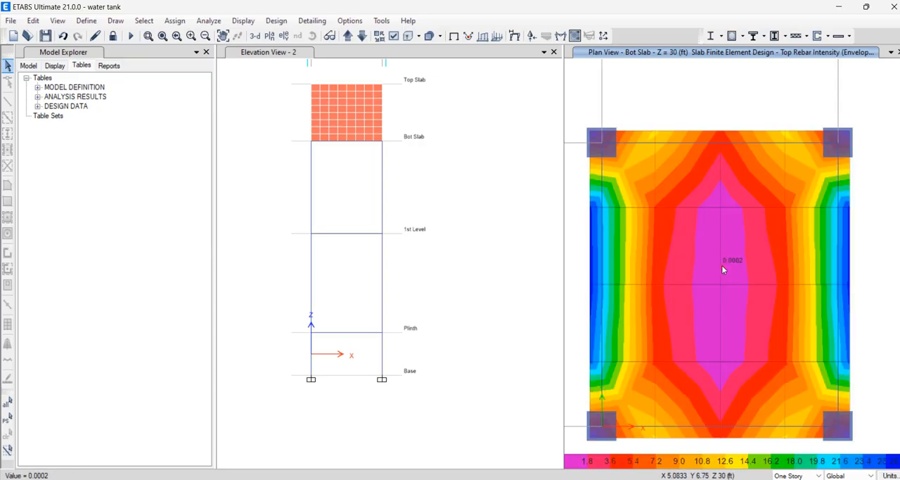
{"action": "scroll", "coordinate": [722, 265], "scroll_direction": "down", "scroll_amount": 3}
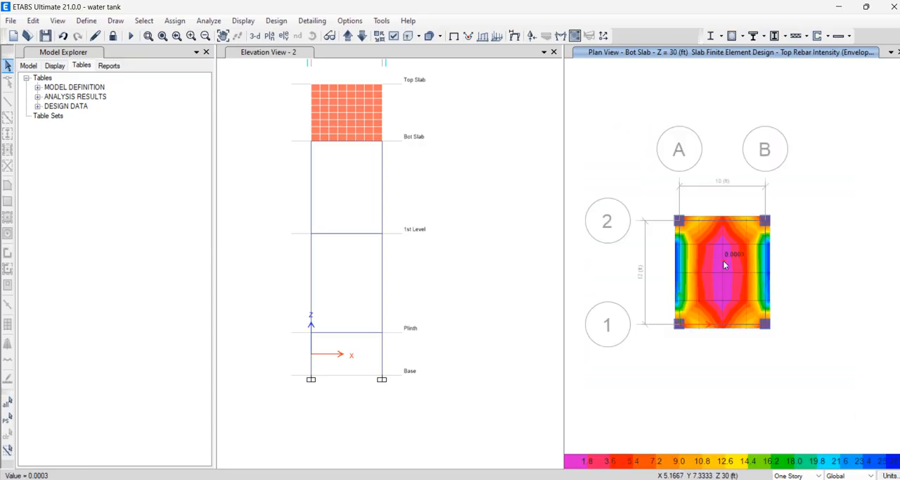
{"action": "scroll", "coordinate": [723, 261], "scroll_direction": "up", "scroll_amount": 3}
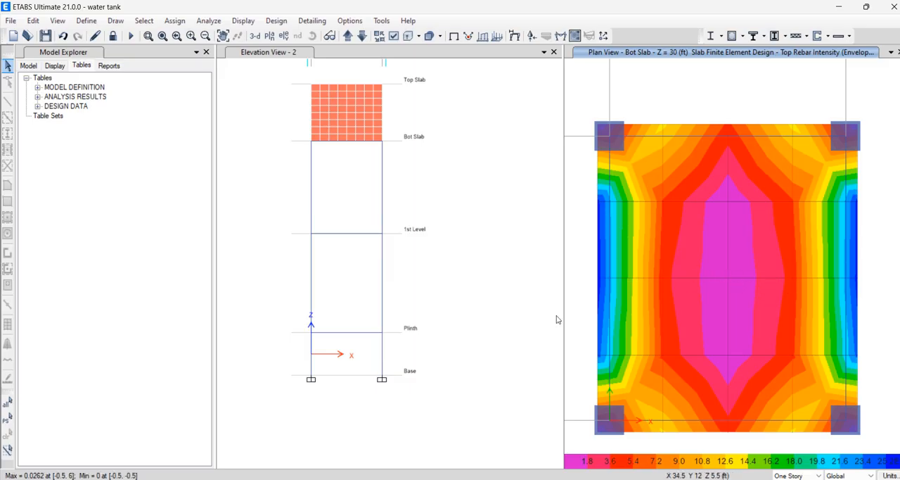
Switch to Paint, start a new canvas without saving the old drawing, and draw a black slab rectangle about 377 × 300 px
{"action": "key", "text": "alt+Tab"}
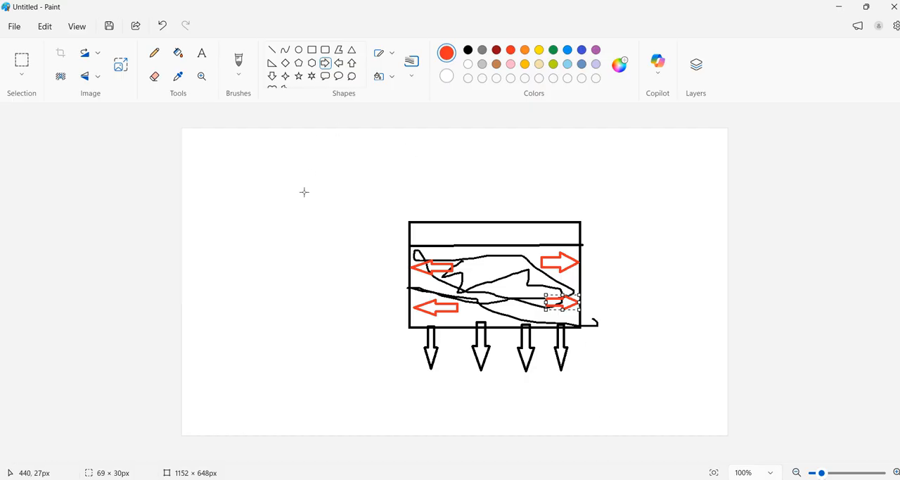
{"action": "left_click", "coordinate": [15, 29]}
{"action": "left_click", "coordinate": [33, 47]}
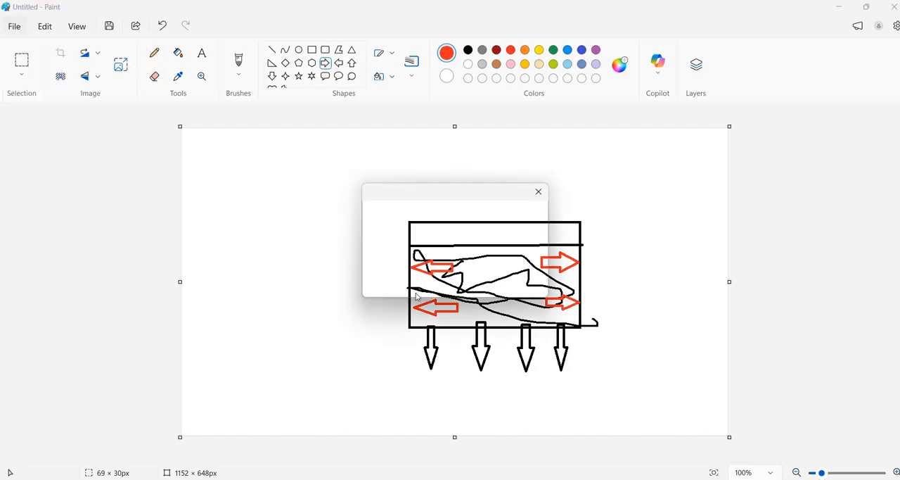
{"action": "left_click", "coordinate": [451, 275]}
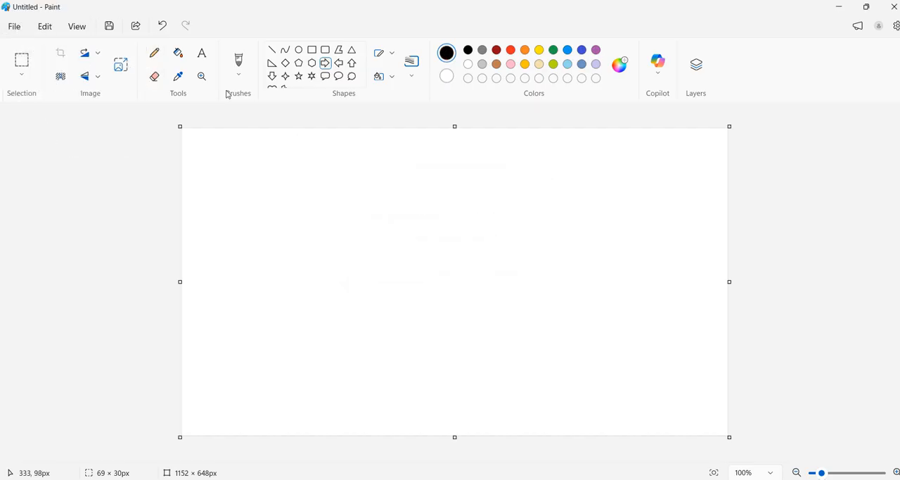
{"action": "left_click", "coordinate": [312, 50]}
{"action": "mouse_move", "coordinate": [363, 204]}
{"action": "left_mouse_down"}
{"action": "mouse_move", "coordinate": [472, 360]}
{"action": "mouse_move", "coordinate": [543, 347]}
{"action": "left_mouse_up"}
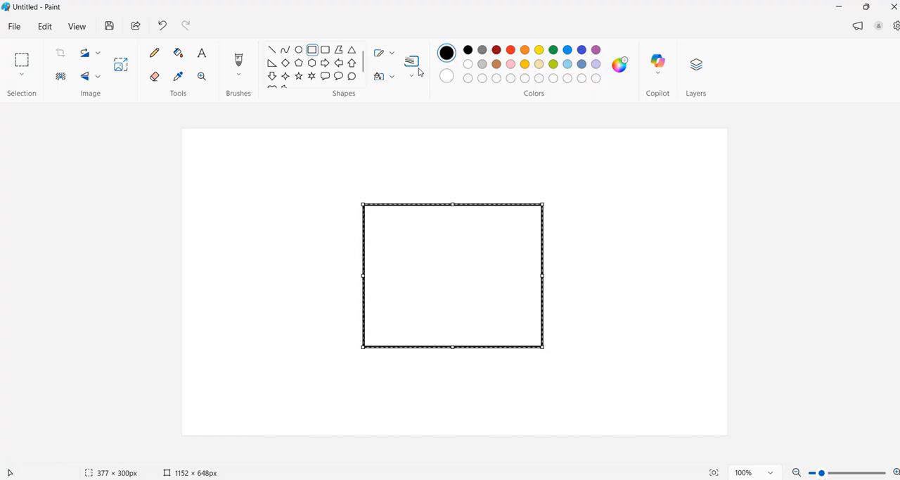
Draw three red horizontal lines, each about 475 px long, across the lower, middle and upper parts of the rectangle
{"action": "left_click", "coordinate": [273, 51]}
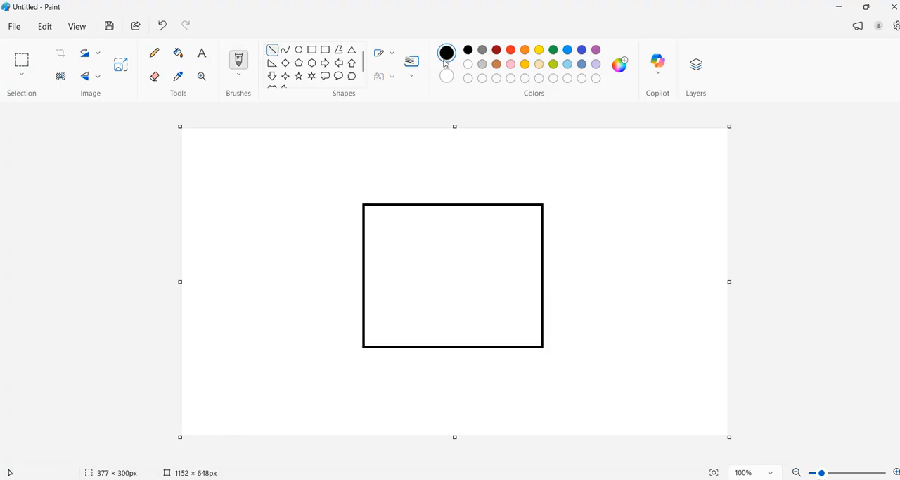
{"action": "left_click", "coordinate": [511, 50]}
{"action": "left_click_drag", "start_coordinate": [345, 318], "coordinate": [572, 320]}
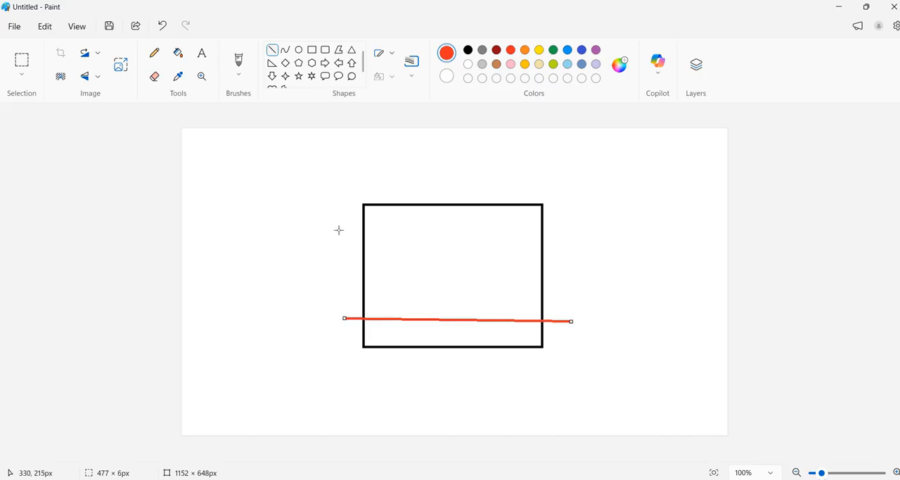
{"action": "key", "text": "ctrl+z"}
{"action": "left_click_drag", "start_coordinate": [350, 327], "coordinate": [573, 327]}
{"action": "left_click_drag", "start_coordinate": [348, 261], "coordinate": [573, 262]}
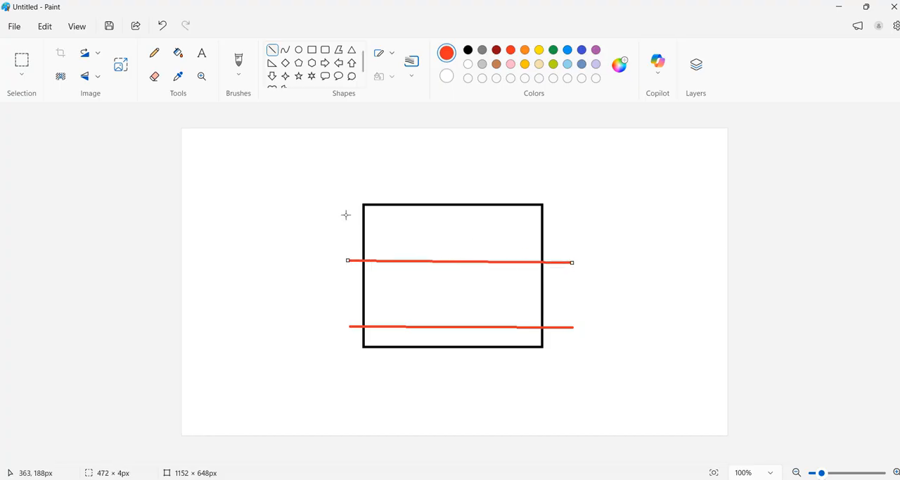
{"action": "mouse_move", "coordinate": [346, 214]}
{"action": "left_mouse_down"}
{"action": "mouse_move", "coordinate": [498, 228]}
{"action": "mouse_move", "coordinate": [573, 215]}
{"action": "left_mouse_up"}
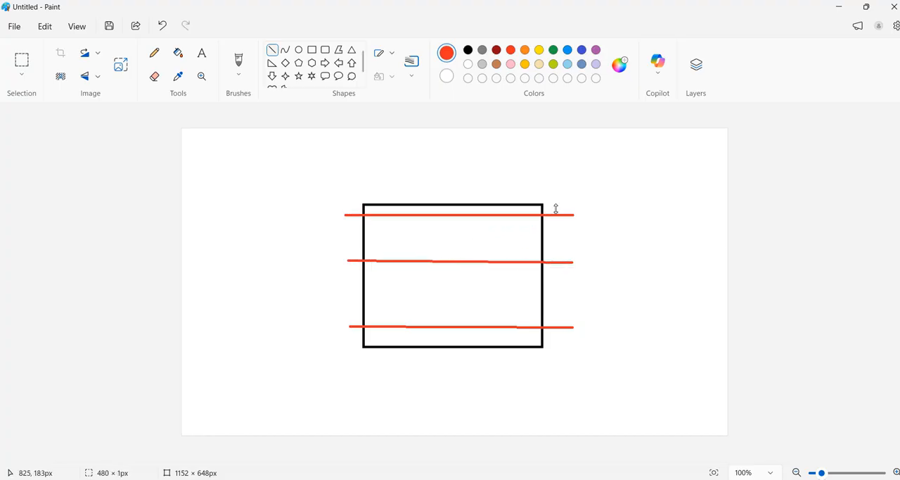
Draw three spaced red vertical lines through the rectangle, extending past its top and bottom edges, to complete the rebar grid
{"action": "mouse_move", "coordinate": [394, 176]}
{"action": "left_mouse_down"}
{"action": "mouse_move", "coordinate": [360, 389]}
{"action": "mouse_move", "coordinate": [394, 381]}
{"action": "left_mouse_up"}
{"action": "left_click_drag", "start_coordinate": [446, 176], "coordinate": [449, 380]}
{"action": "left_click_drag", "start_coordinate": [502, 177], "coordinate": [509, 378]}
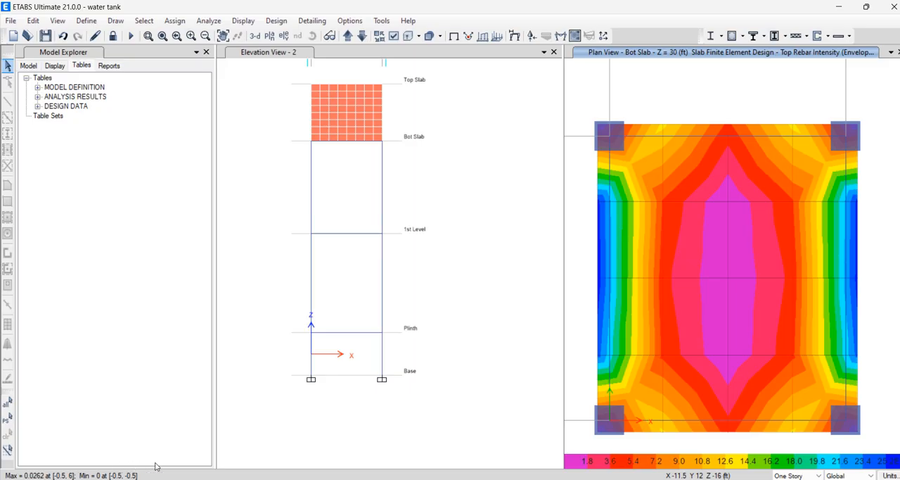
Back in ETABS, read top rebar intensity values across the Bot Slab plan, view the 1st Level plan, and return to Bot Slab
{"action": "right_click", "coordinate": [700, 237]}
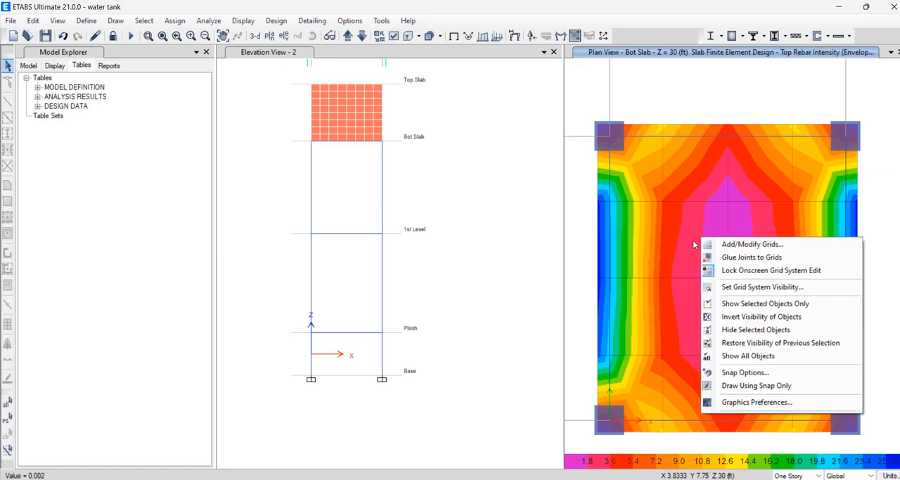
{"action": "left_click", "coordinate": [693, 240]}
{"action": "right_click", "coordinate": [684, 243]}
{"action": "left_click", "coordinate": [678, 224]}
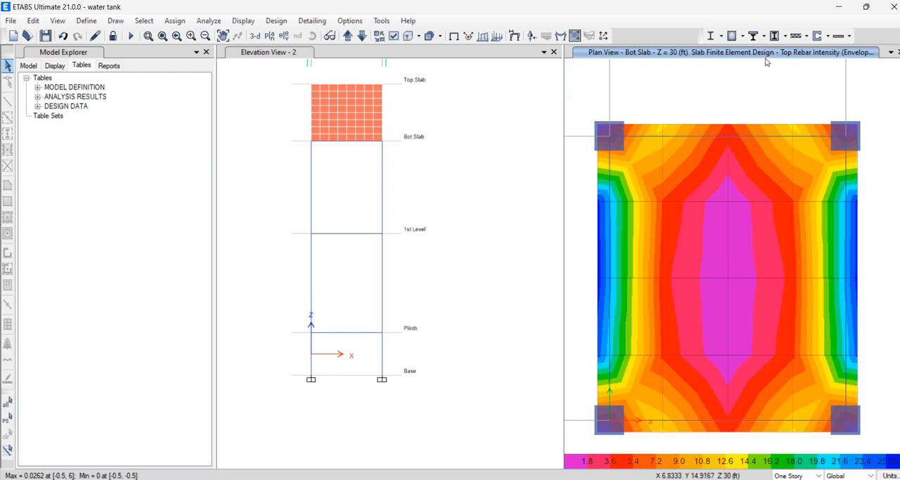
{"action": "mouse_move", "coordinate": [664, 238]}
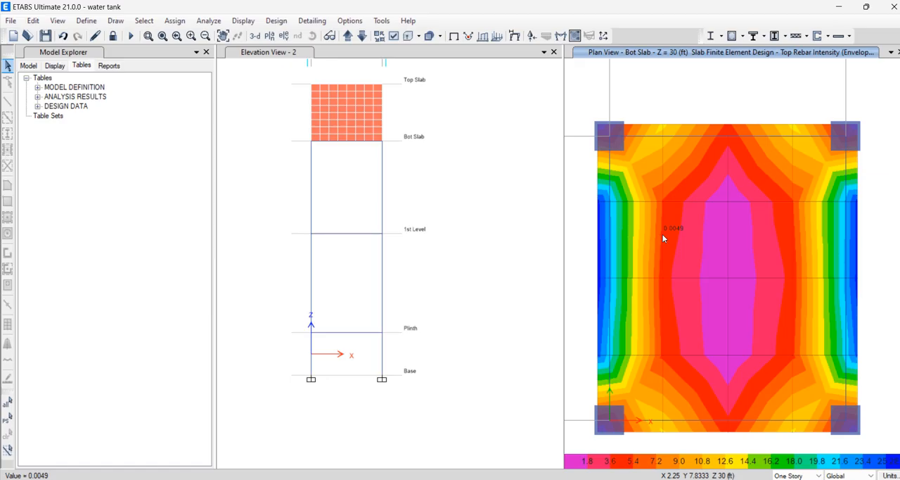
{"action": "mouse_move", "coordinate": [736, 241]}
{"action": "left_click", "coordinate": [363, 37]}
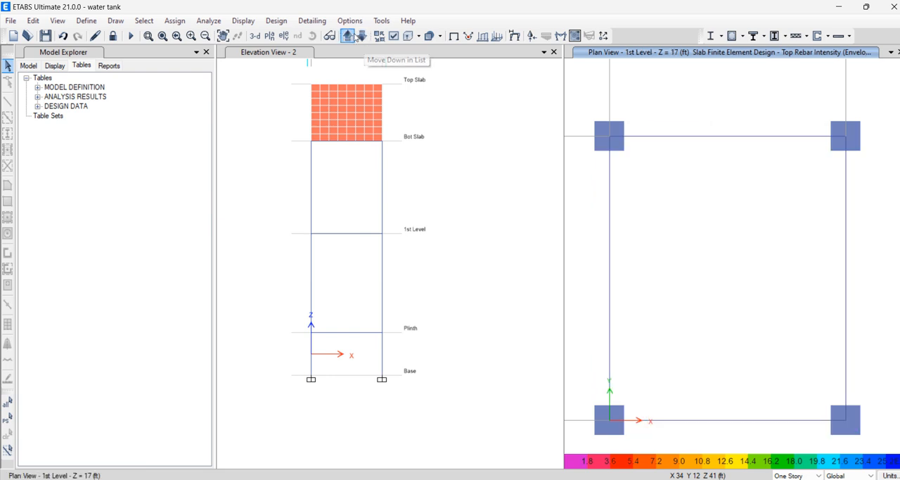
{"action": "left_click", "coordinate": [348, 35]}
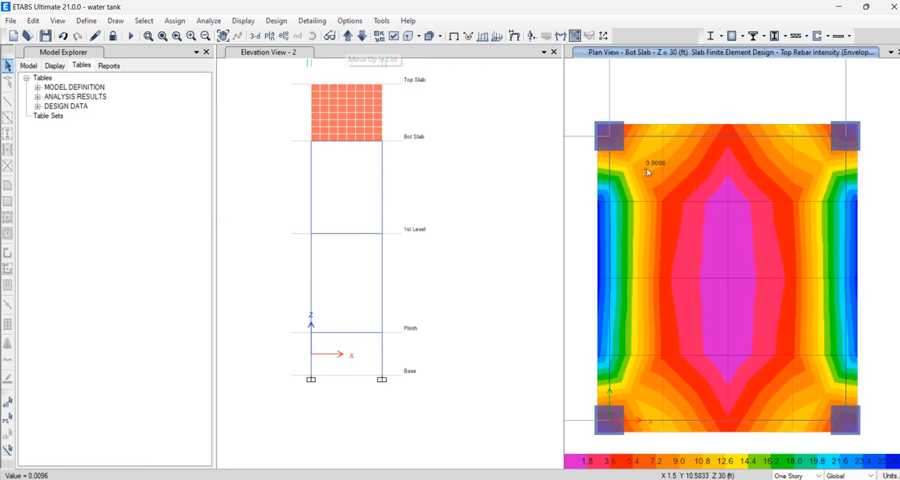
Open the concrete slab flexural design display settings and move the dialog clear of the Bot Slab plan
{"action": "left_click", "coordinate": [273, 20]}
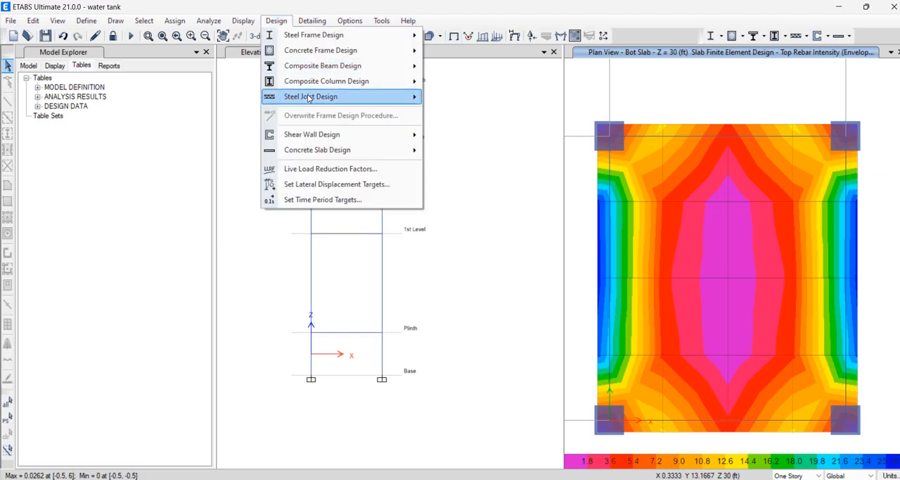
{"action": "mouse_move", "coordinate": [336, 154]}
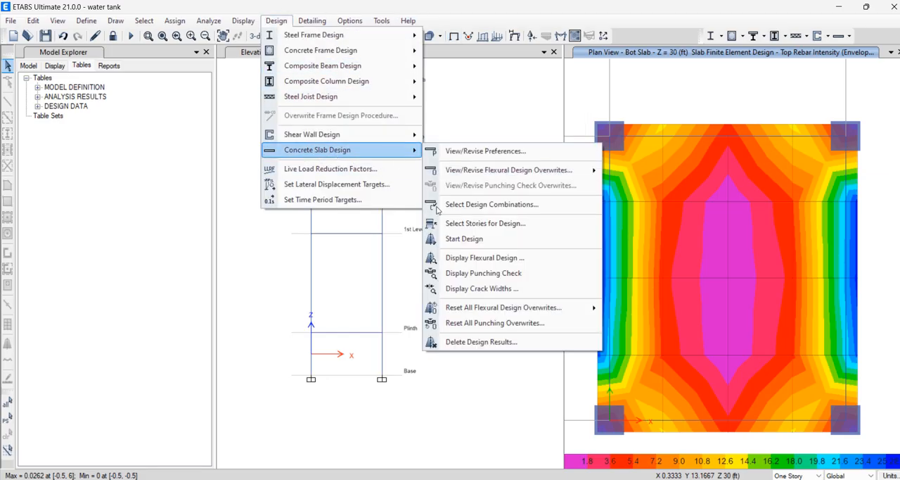
{"action": "left_click", "coordinate": [480, 264]}
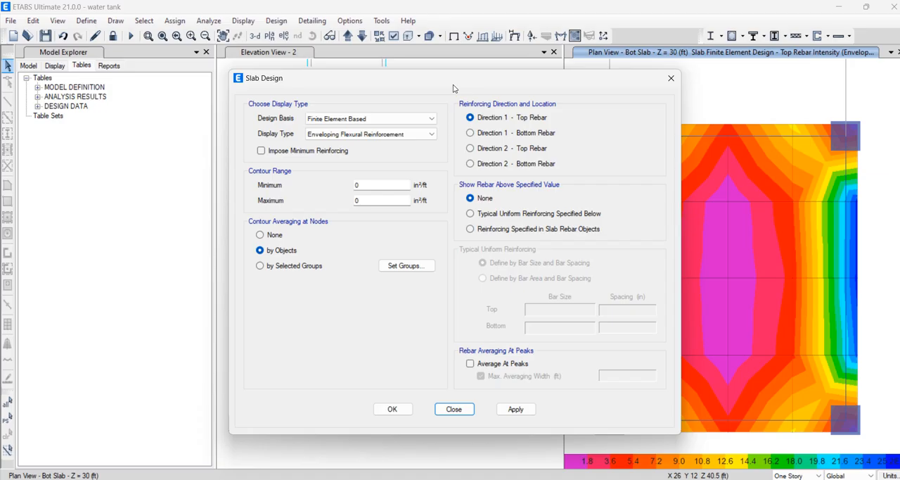
{"action": "left_click_drag", "start_coordinate": [496, 88], "coordinate": [353, 56]}
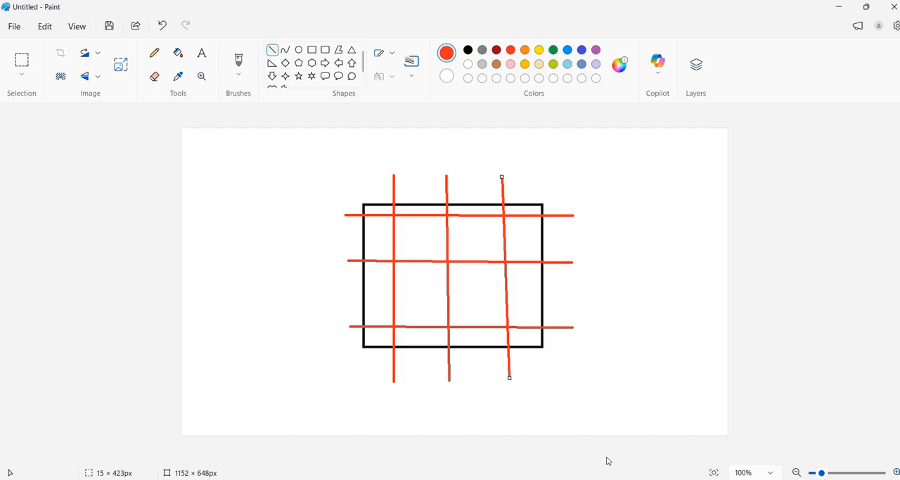
Switch to Paint and start a blank canvas without saving the rebar grid drawing
{"action": "left_click", "coordinate": [14, 26]}
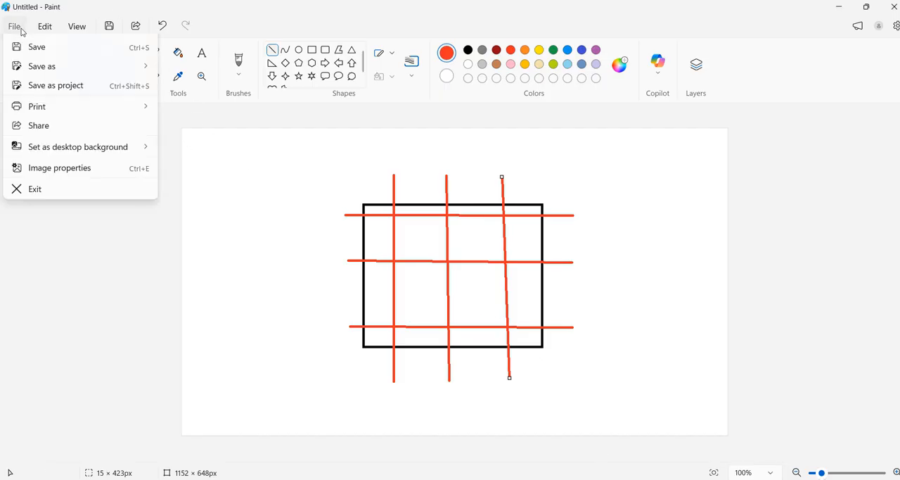
{"action": "left_click", "coordinate": [32, 47]}
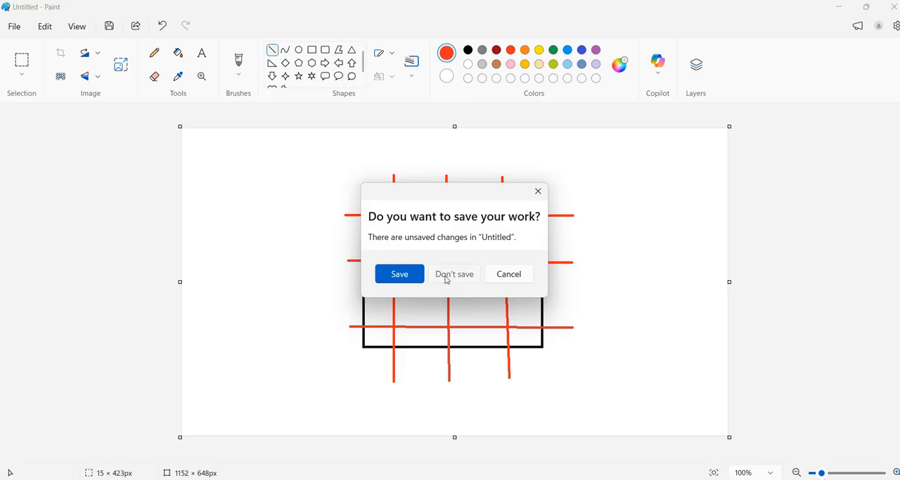
{"action": "left_click", "coordinate": [450, 275]}
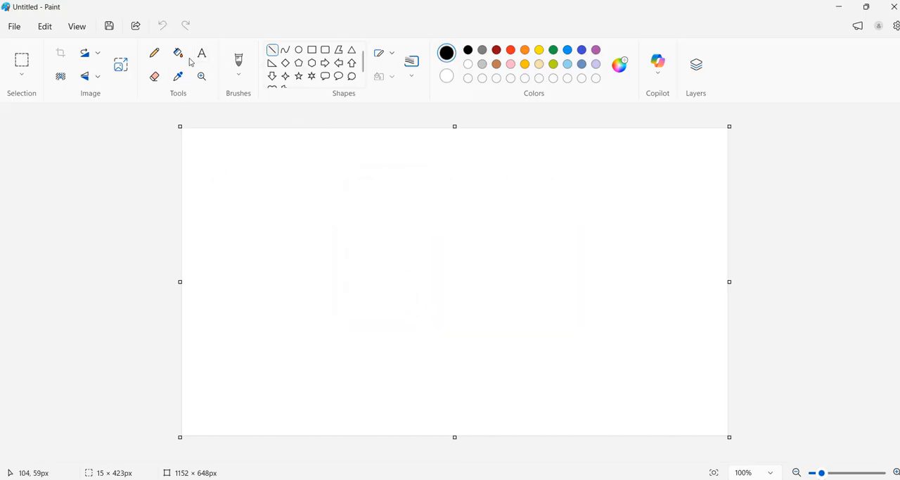
Sketch a horizontal arrow labelled 1 and a vertical arrow labelled 2 with the Pencil to show the reinforcement directions
{"action": "left_click", "coordinate": [155, 53]}
{"action": "mouse_move", "coordinate": [410, 258]}
{"action": "left_mouse_down"}
{"action": "mouse_move", "coordinate": [528, 256]}
{"action": "mouse_move", "coordinate": [518, 267]}
{"action": "mouse_move", "coordinate": [540, 269]}
{"action": "left_mouse_up"}
{"action": "left_click", "coordinate": [430, 242]}
{"action": "mouse_move", "coordinate": [409, 242]}
{"action": "left_mouse_down"}
{"action": "mouse_move", "coordinate": [411, 171]}
{"action": "mouse_move", "coordinate": [401, 182]}
{"action": "mouse_move", "coordinate": [410, 171]}
{"action": "mouse_move", "coordinate": [417, 182]}
{"action": "mouse_move", "coordinate": [425, 159]}
{"action": "mouse_move", "coordinate": [431, 169]}
{"action": "left_mouse_up"}
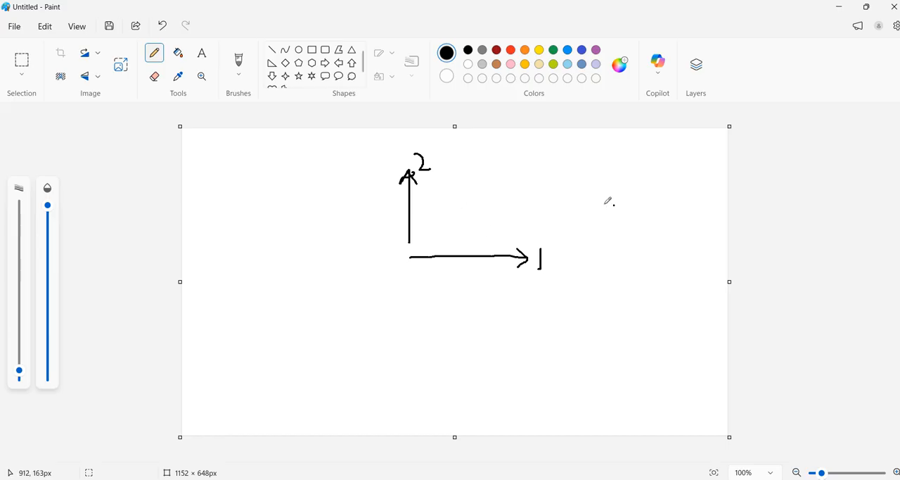
Sketch a small rebar grid of two horizontal and three vertical lines beside the arrows, labelling its directions 1 and 2
{"action": "left_click_drag", "start_coordinate": [604, 204], "coordinate": [662, 200]}
{"action": "left_click_drag", "start_coordinate": [612, 225], "coordinate": [659, 224]}
{"action": "left_click_drag", "start_coordinate": [626, 186], "coordinate": [631, 255]}
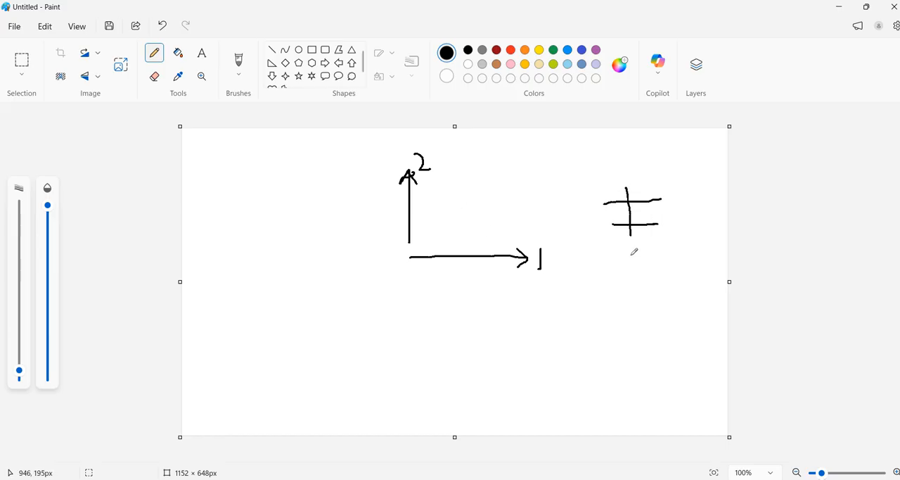
{"action": "left_click_drag", "start_coordinate": [648, 185], "coordinate": [648, 244]}
{"action": "left_click_drag", "start_coordinate": [619, 189], "coordinate": [620, 238]}
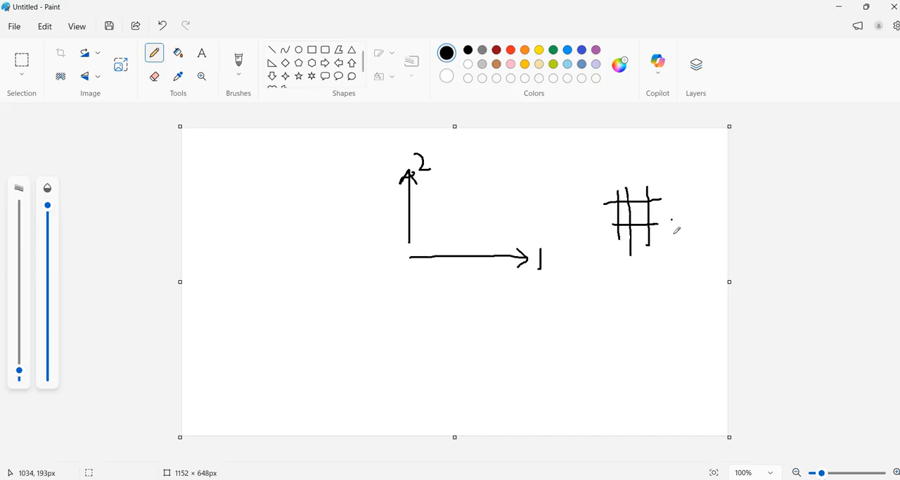
{"action": "left_click_drag", "start_coordinate": [674, 220], "coordinate": [673, 236]}
{"action": "mouse_move", "coordinate": [623, 168]}
{"action": "left_mouse_down"}
{"action": "mouse_move", "coordinate": [622, 180]}
{"action": "mouse_move", "coordinate": [645, 180]}
{"action": "left_mouse_up"}
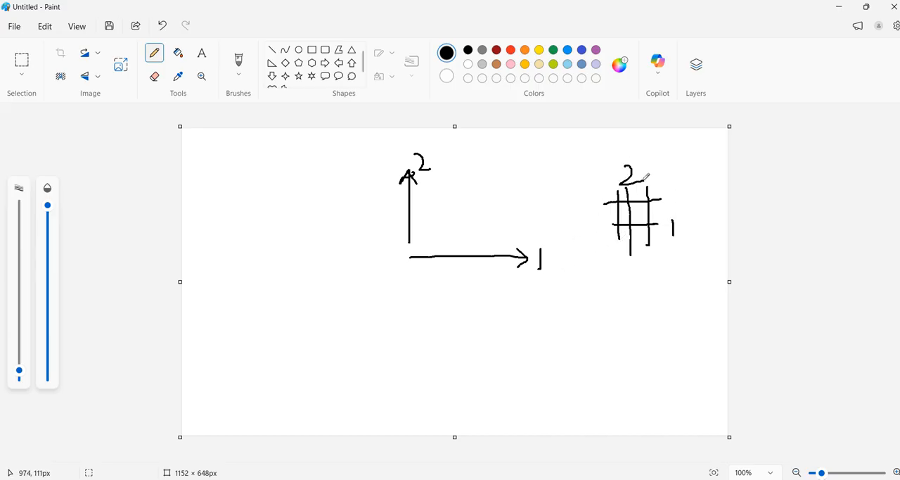
{"action": "mouse_move", "coordinate": [625, 270]}
{"action": "left_mouse_down"}
{"action": "mouse_move", "coordinate": [655, 259]}
{"action": "mouse_move", "coordinate": [646, 286]}
{"action": "left_mouse_up"}
{"action": "left_click_drag", "start_coordinate": [628, 342], "coordinate": [635, 363]}
{"action": "left_click", "coordinate": [633, 335]}
{"action": "left_click_drag", "start_coordinate": [637, 331], "coordinate": [634, 363]}
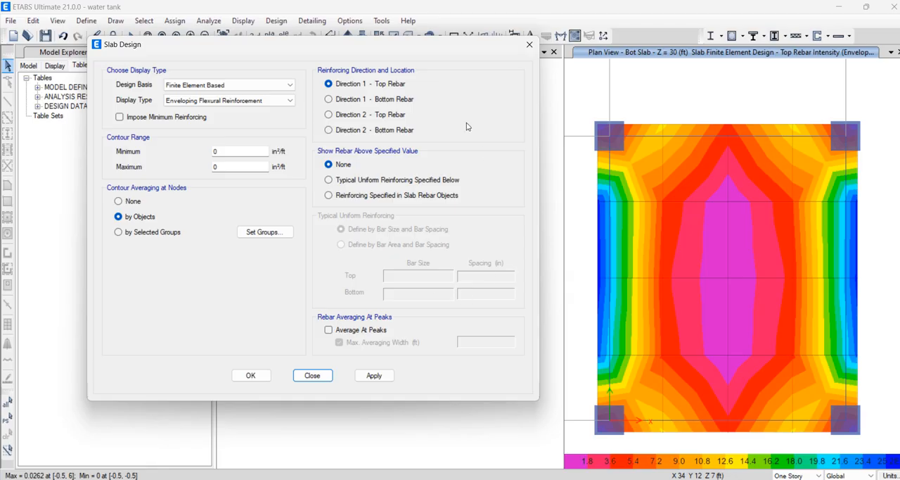
Back in ETABS, display the Bot Slab enveloping rebar contours in turn for Direction 1 top and bottom and Direction 2 top and bottom
{"action": "left_click", "coordinate": [374, 376]}
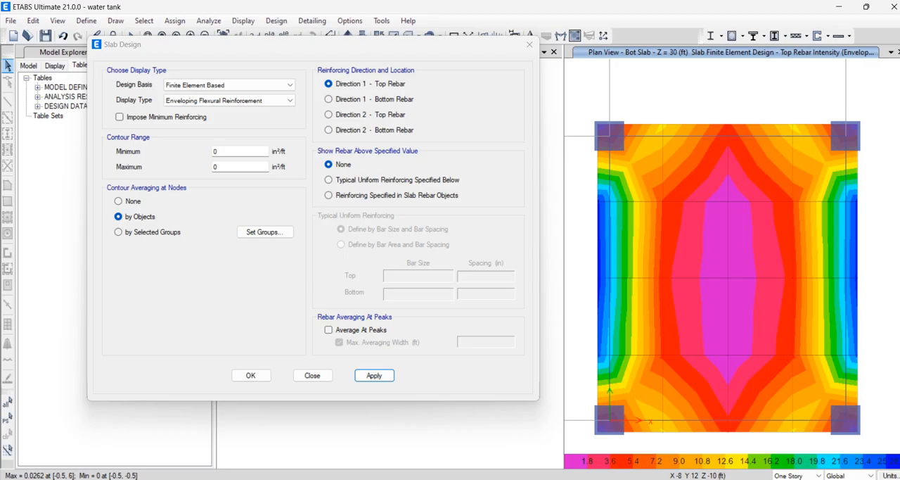
{"action": "left_click", "coordinate": [345, 103]}
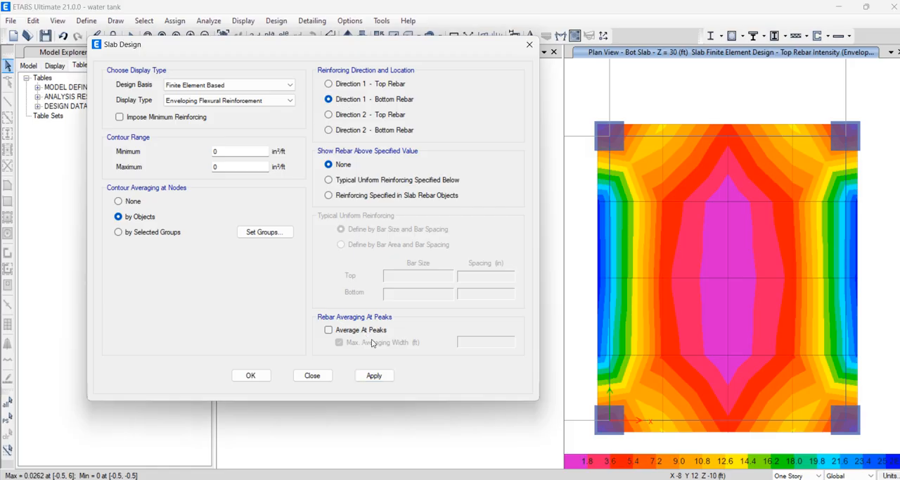
{"action": "left_click", "coordinate": [375, 375]}
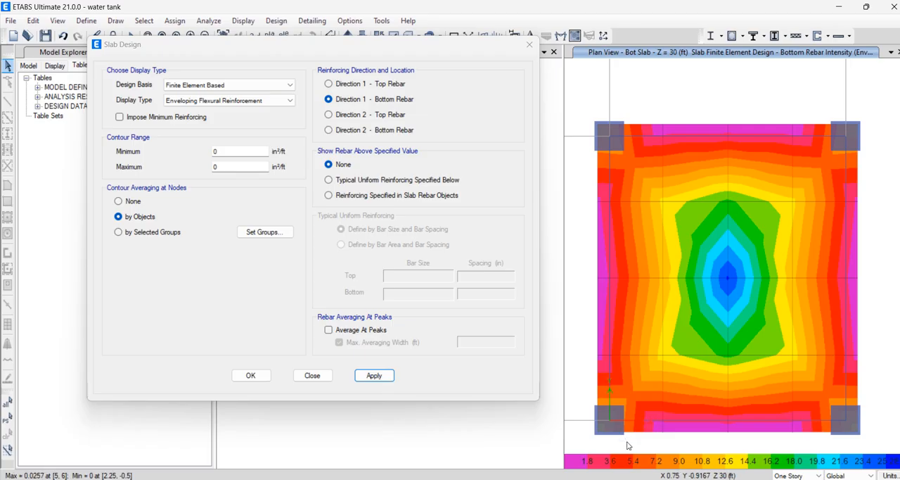
{"action": "left_click", "coordinate": [356, 115]}
{"action": "left_click", "coordinate": [374, 375]}
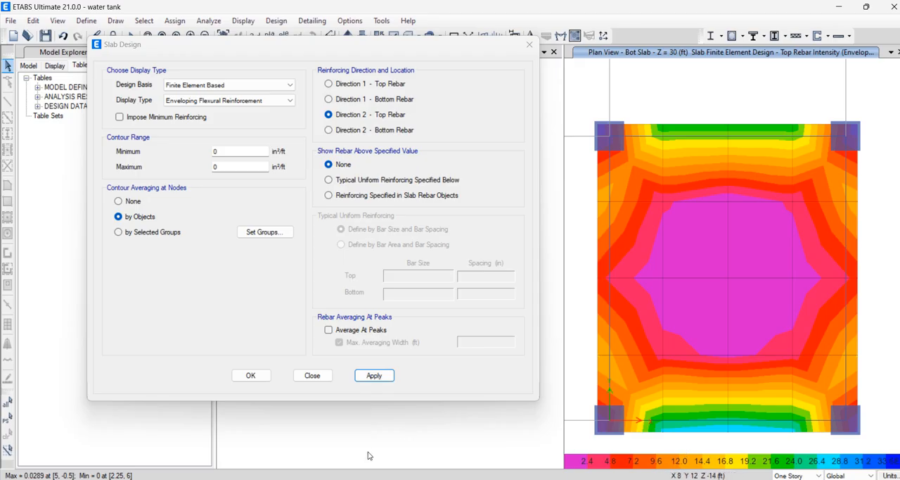
{"action": "left_click", "coordinate": [369, 131]}
{"action": "left_click", "coordinate": [374, 375]}
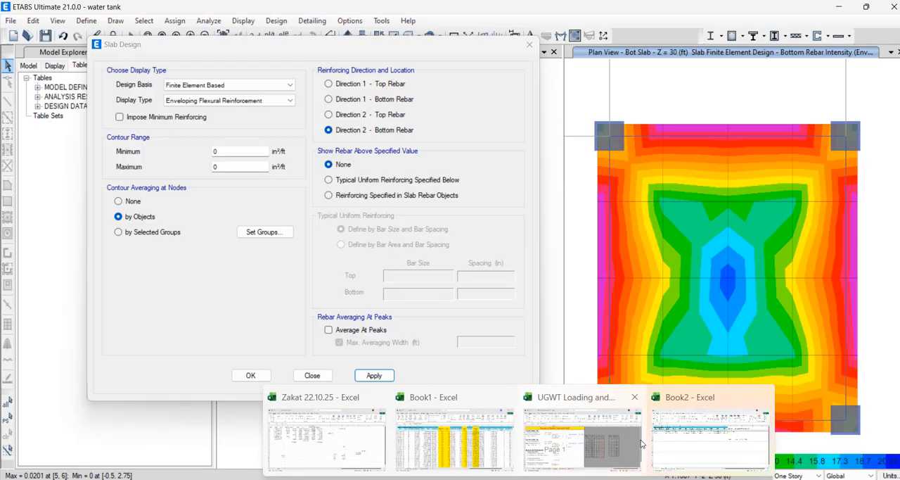
Switch to the UGWT Loading and Design Sheet workbook in Excel, review the Method 1 and Method 2 (a) sheets, and return to ETABS
{"action": "mouse_move", "coordinate": [611, 444]}
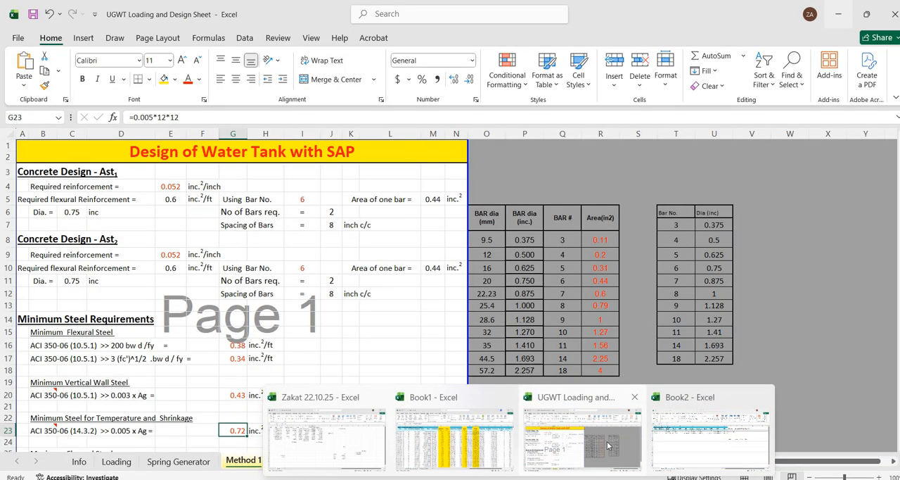
{"action": "left_click", "coordinate": [611, 444]}
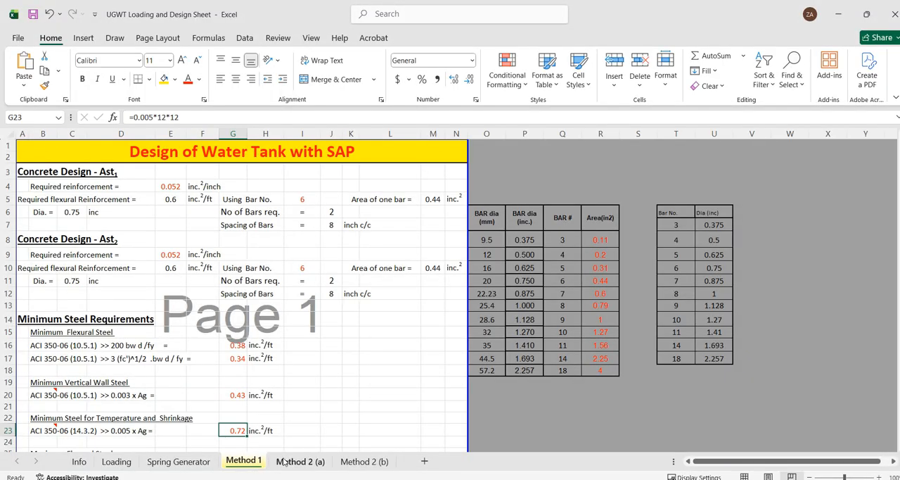
{"action": "left_click", "coordinate": [286, 462]}
{"action": "left_click", "coordinate": [247, 461]}
{"action": "scroll", "coordinate": [147, 315], "scroll_direction": "down", "scroll_amount": 3}
{"action": "scroll", "coordinate": [148, 315], "scroll_direction": "up", "scroll_amount": 3}
{"action": "mouse_move", "coordinate": [650, 479]}
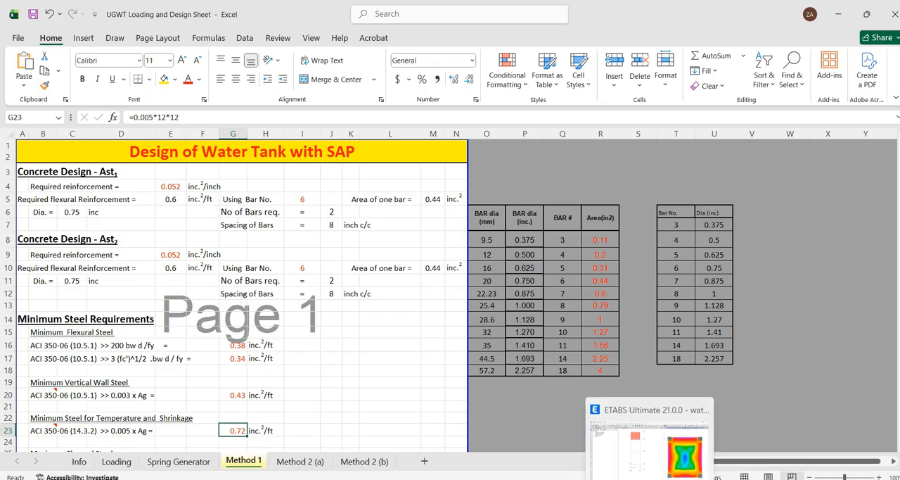
{"action": "left_click", "coordinate": [647, 439]}
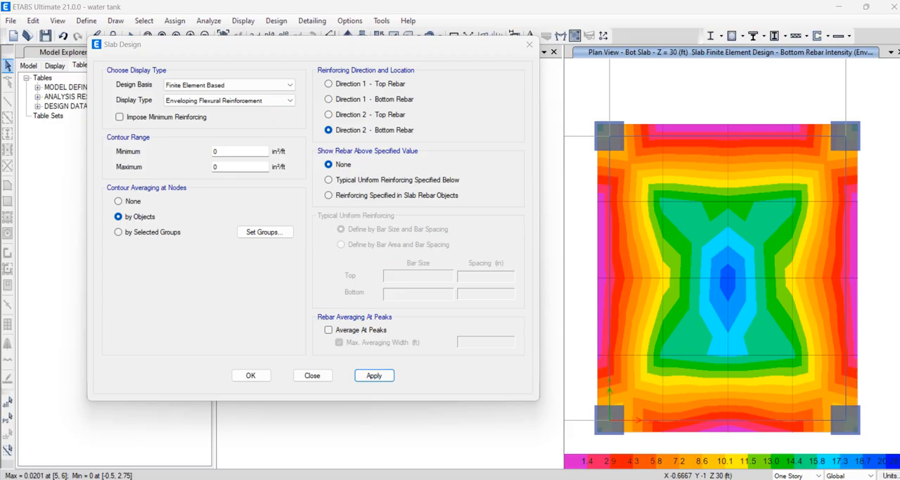
Close the slab design settings and export the model's Column Layout Plan as DXF to D:\etabs 2025 nov\water tank.DXF
{"action": "left_click", "coordinate": [529, 44]}
{"action": "left_click", "coordinate": [10, 21]}
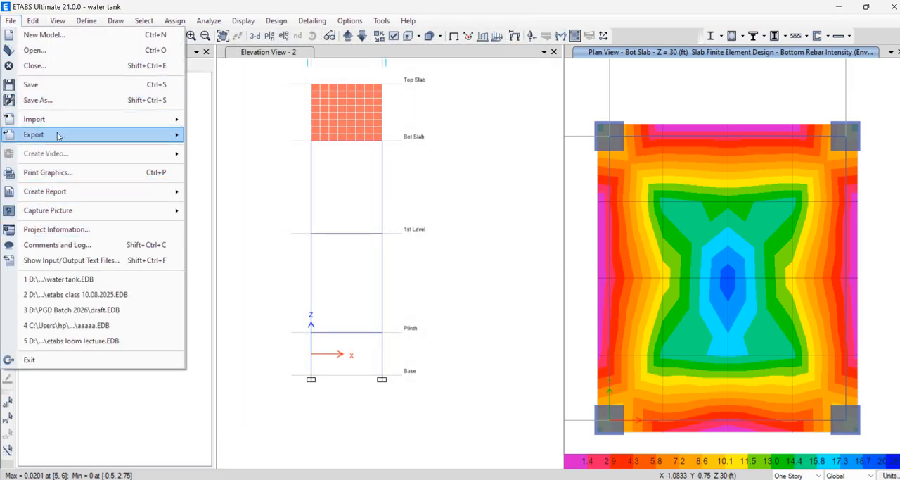
{"action": "mouse_move", "coordinate": [58, 136]}
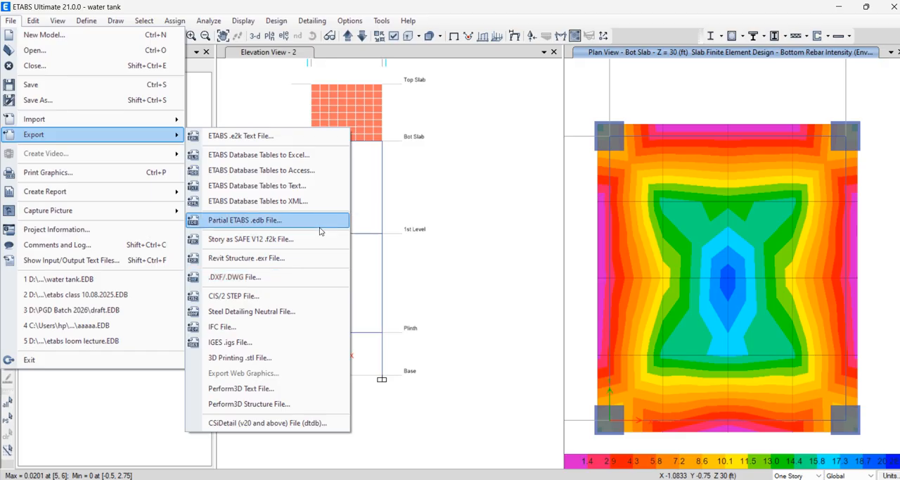
{"action": "left_click", "coordinate": [219, 278]}
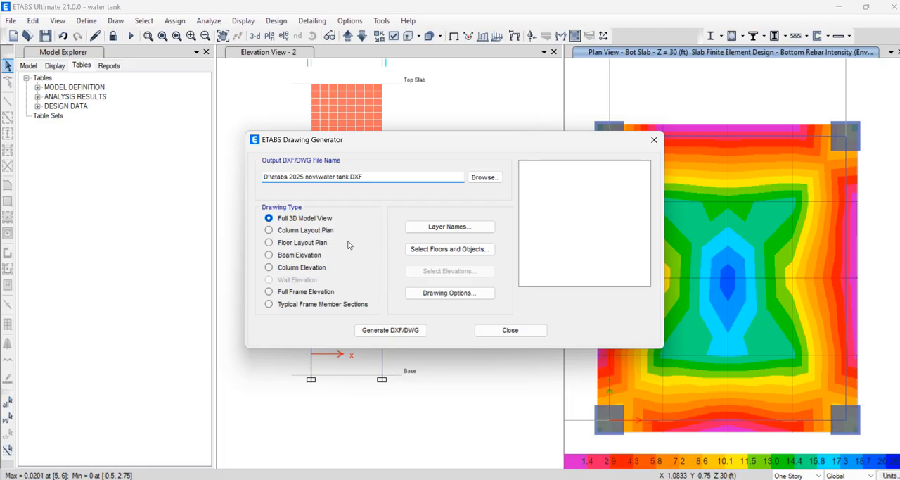
{"action": "left_click", "coordinate": [321, 233]}
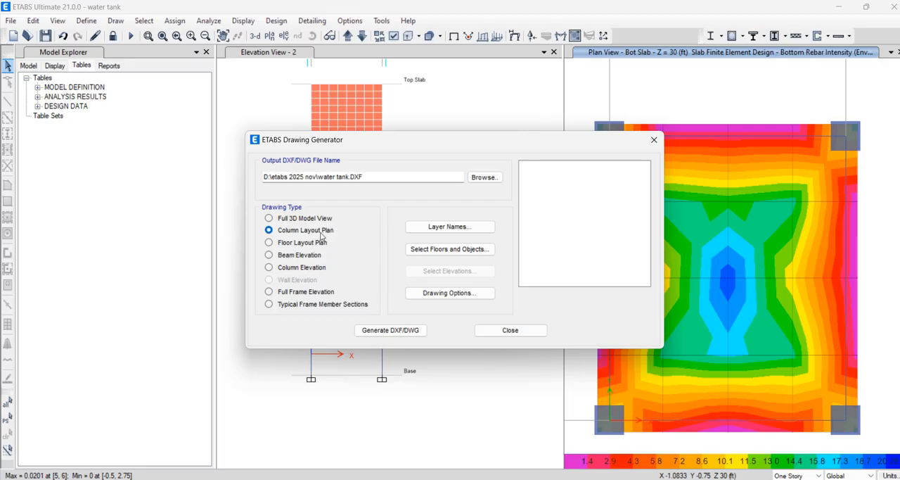
{"action": "left_click", "coordinate": [415, 328]}
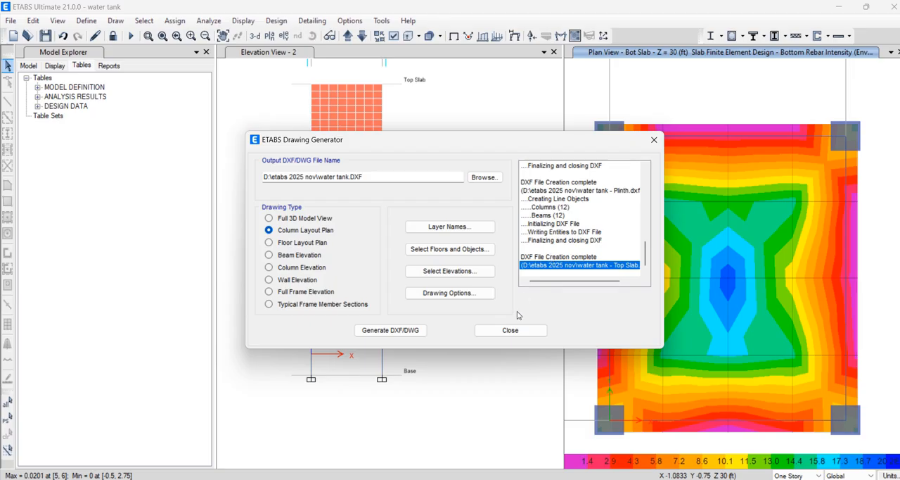
{"action": "left_click", "coordinate": [508, 330]}
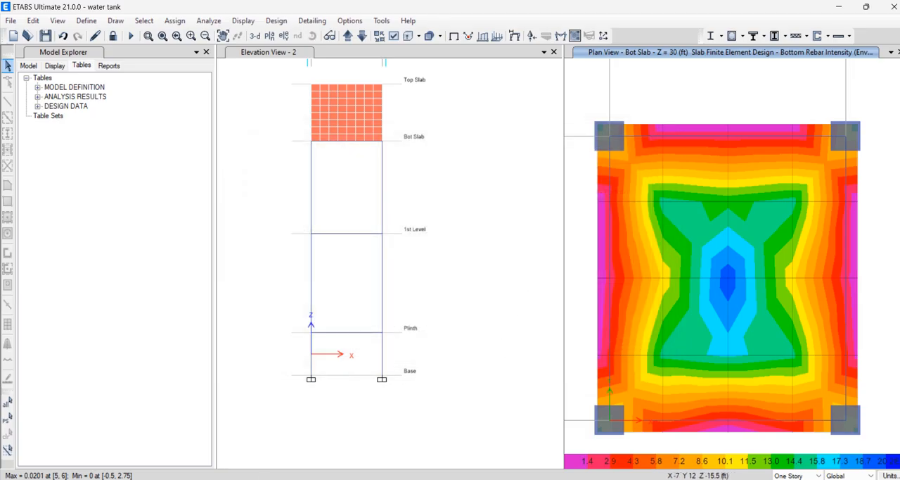
In File Explorer, find the exported water tank - Bot Slab drawing in the etabs 2025 nov folder on drive D, and return to ETABS
{"action": "left_click", "coordinate": [295, 413]}
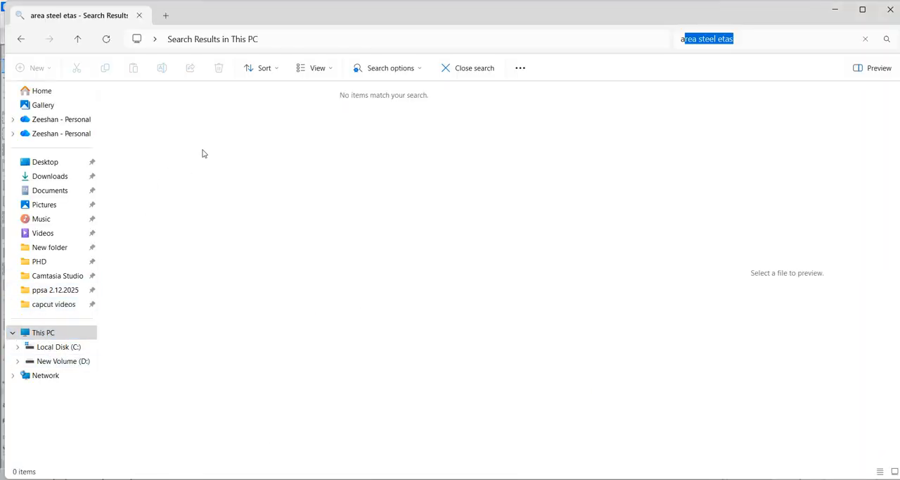
{"action": "left_click", "coordinate": [68, 366]}
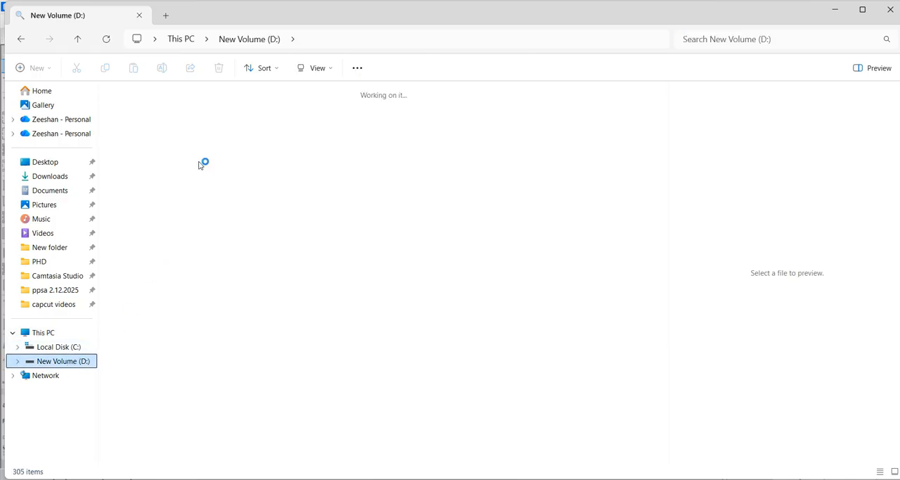
{"action": "left_click", "coordinate": [137, 129]}
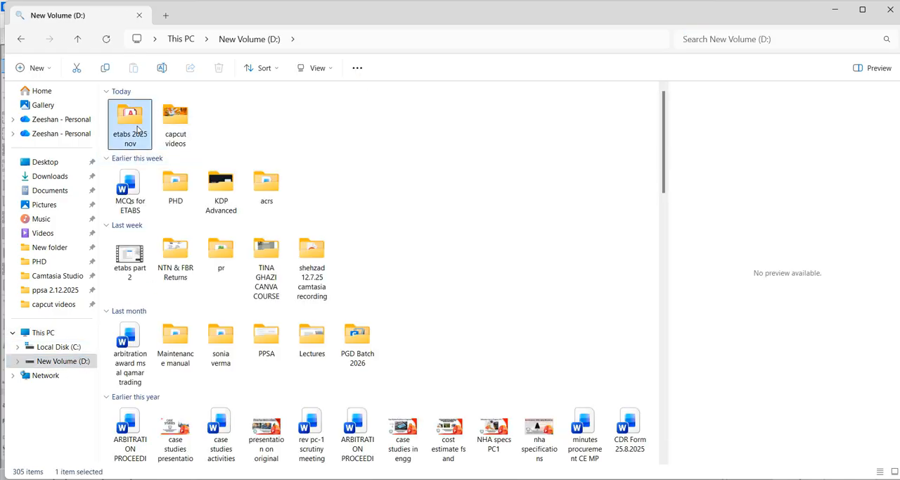
{"action": "double_click", "coordinate": [137, 128]}
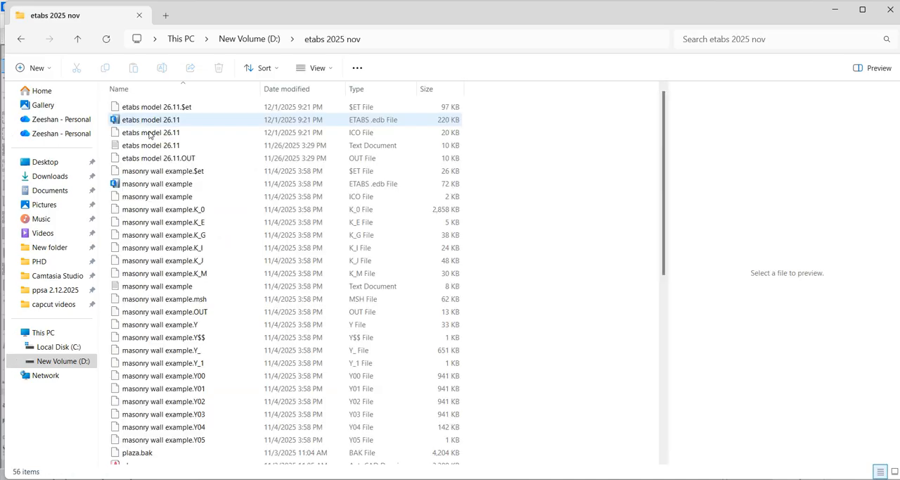
{"action": "scroll", "coordinate": [140, 135], "scroll_direction": "down", "scroll_amount": 9}
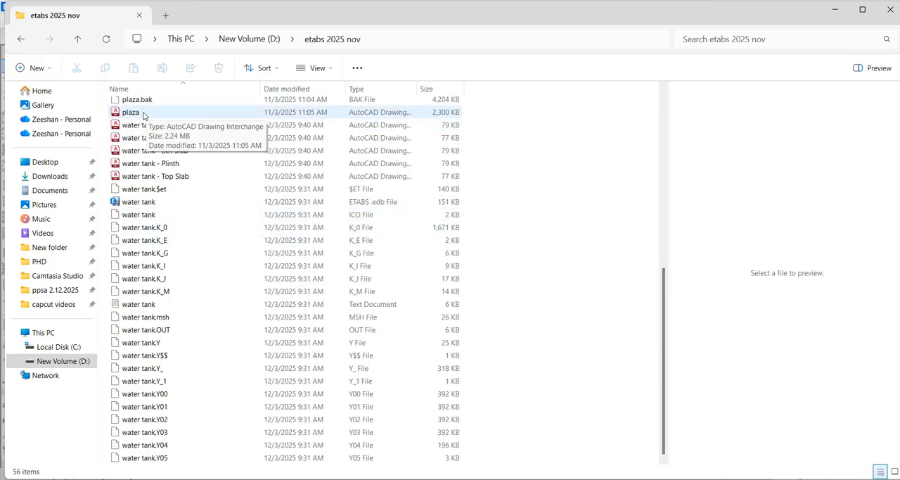
{"action": "scroll", "coordinate": [188, 278], "scroll_direction": "up", "scroll_amount": 6}
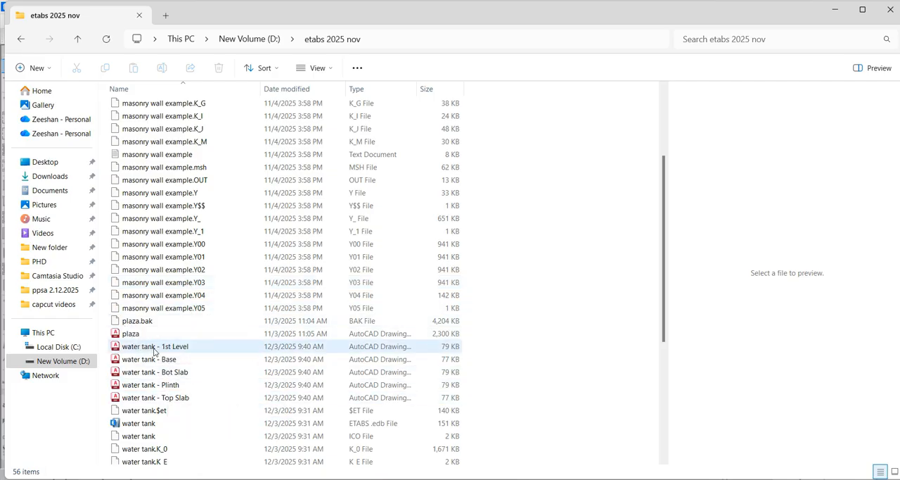
{"action": "left_click", "coordinate": [180, 375]}
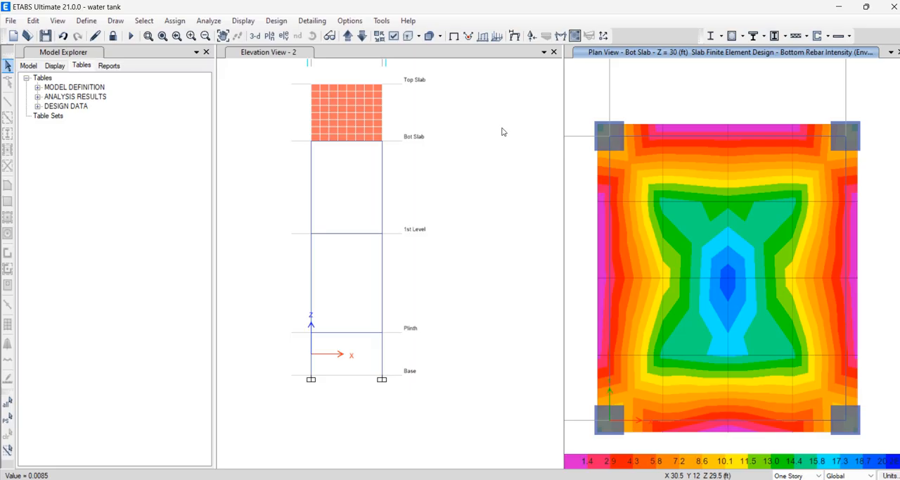
{"action": "mouse_move", "coordinate": [702, 243]}
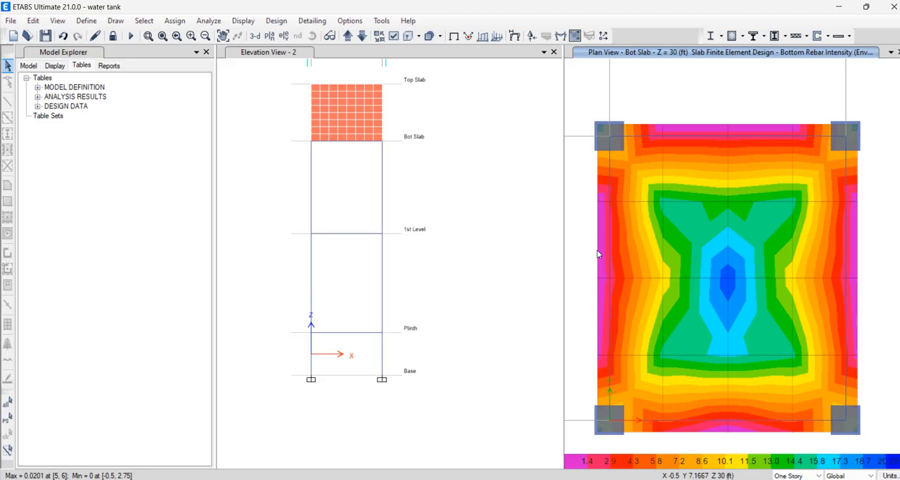
Switch to Calculator, try to evaluate 20 × 10^-3 for the Bot Slab's peak bottom rebar intensity, and return to ETABS
{"action": "mouse_move", "coordinate": [600, 253]}
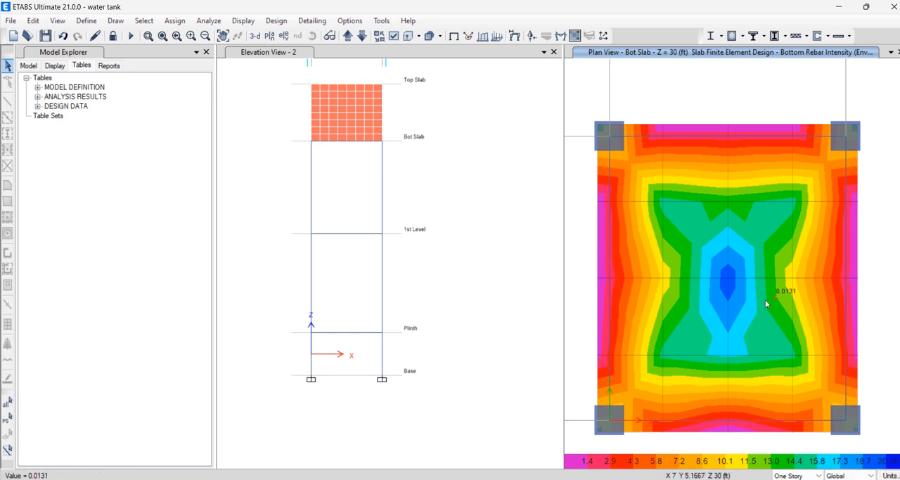
{"action": "mouse_move", "coordinate": [732, 292]}
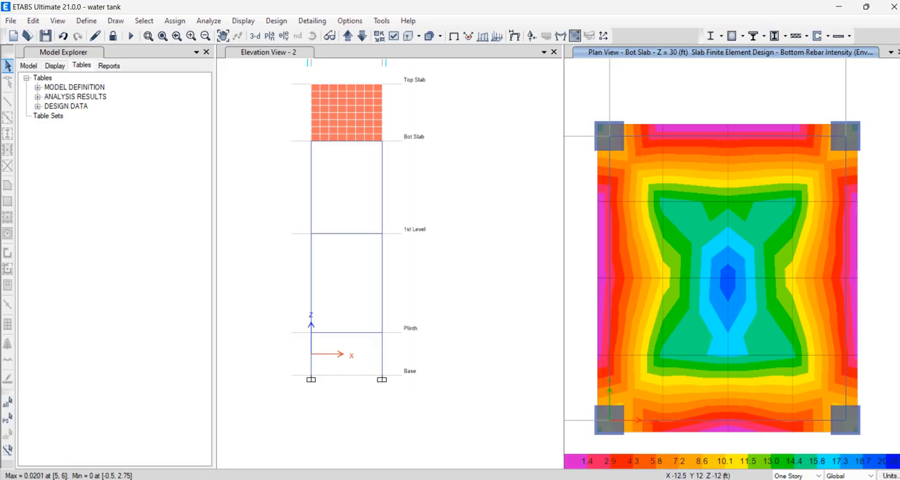
{"action": "mouse_move", "coordinate": [316, 464]}
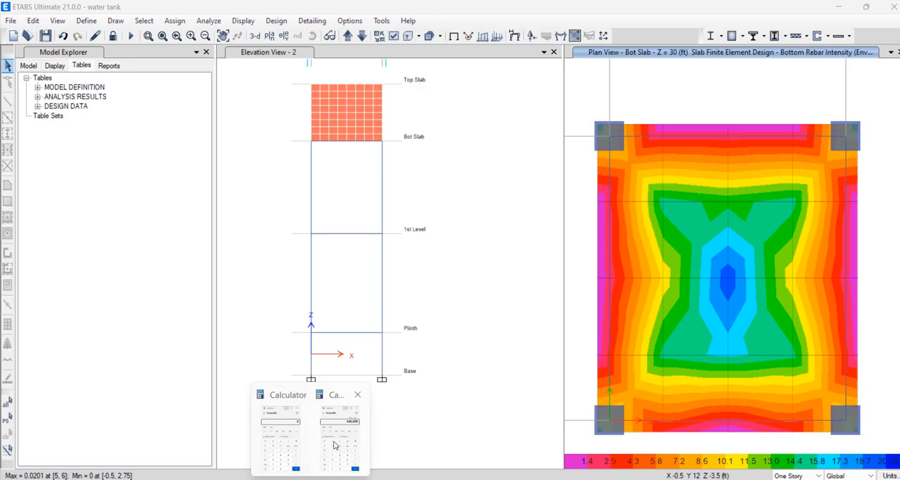
{"action": "left_click", "coordinate": [351, 425]}
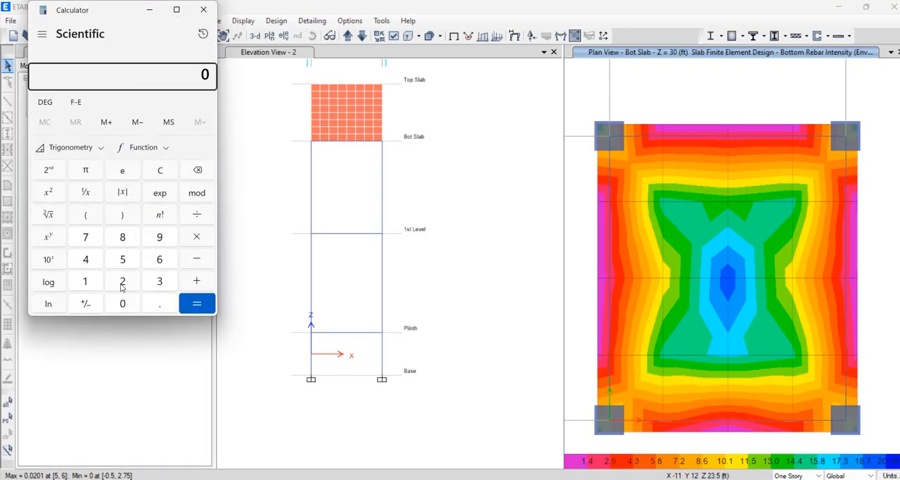
{"action": "left_click", "coordinate": [122, 287]}
{"action": "left_click", "coordinate": [123, 303]}
{"action": "left_click", "coordinate": [161, 194]}
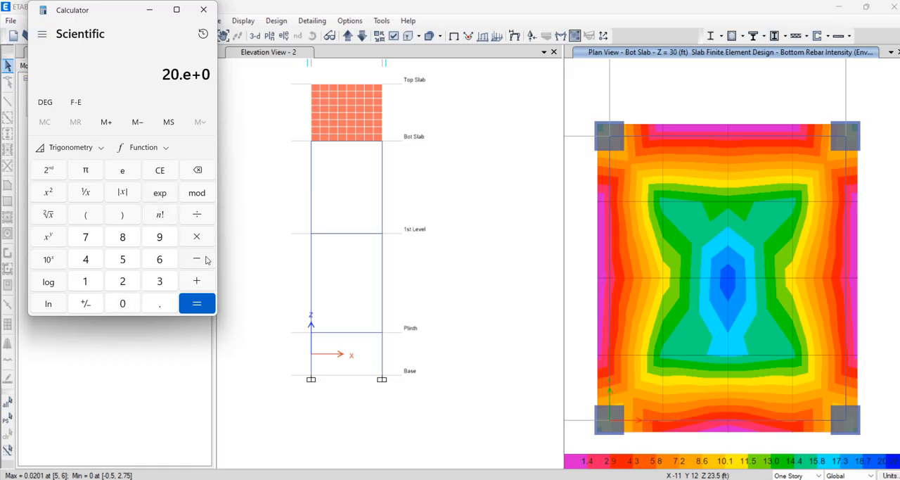
{"action": "left_click", "coordinate": [197, 260]}
{"action": "left_click", "coordinate": [160, 281]}
{"action": "left_click", "coordinate": [196, 303]}
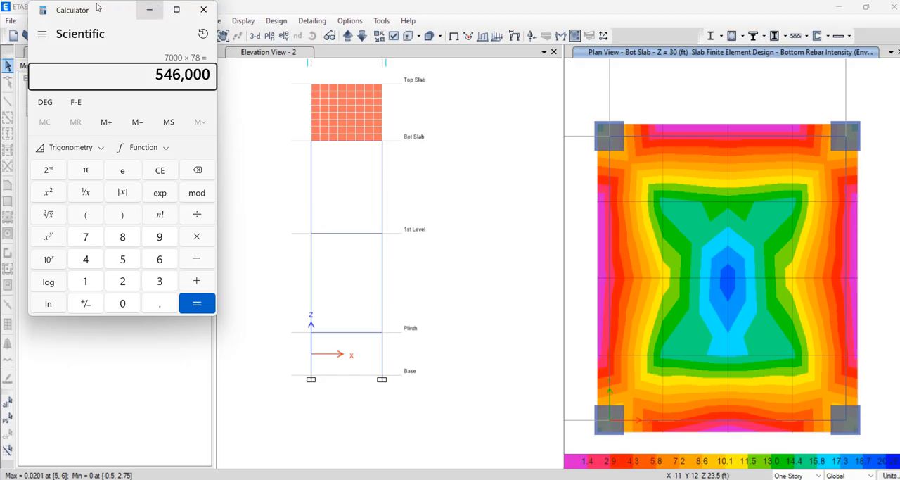
{"action": "left_click", "coordinate": [149, 10]}
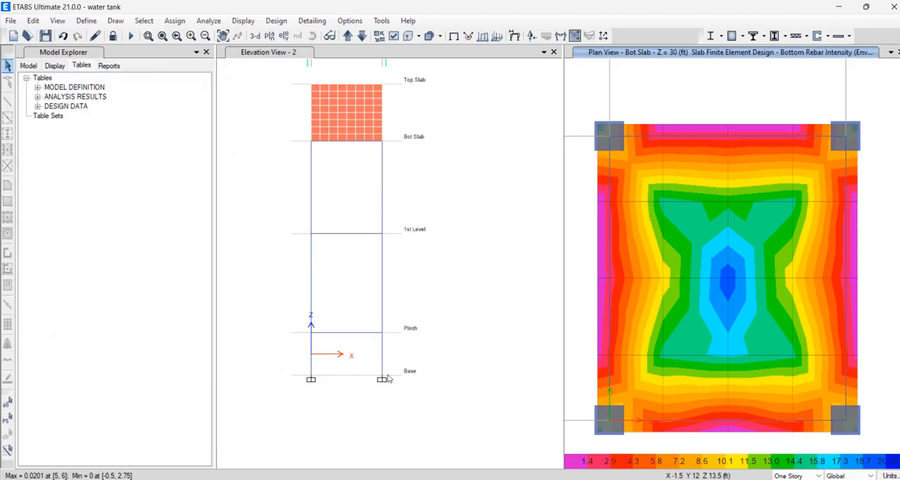
{"action": "left_click", "coordinate": [244, 24]}
{"action": "left_click", "coordinate": [246, 22]}
{"action": "left_click", "coordinate": [266, 22]}
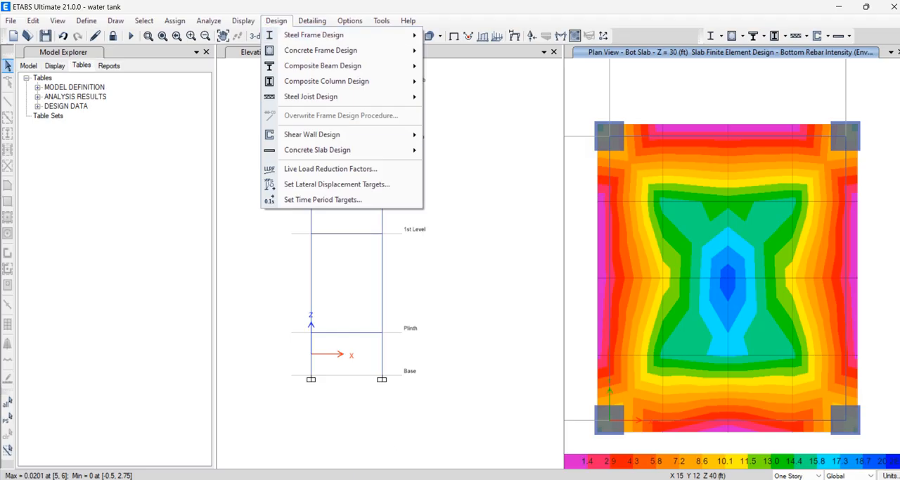
Switch to the UGWT Loading and Design Sheet workbook in Excel and check the Ast1 required reinforcement, bar count and spacing cells in Method 1
{"action": "mouse_move", "coordinate": [493, 478]}
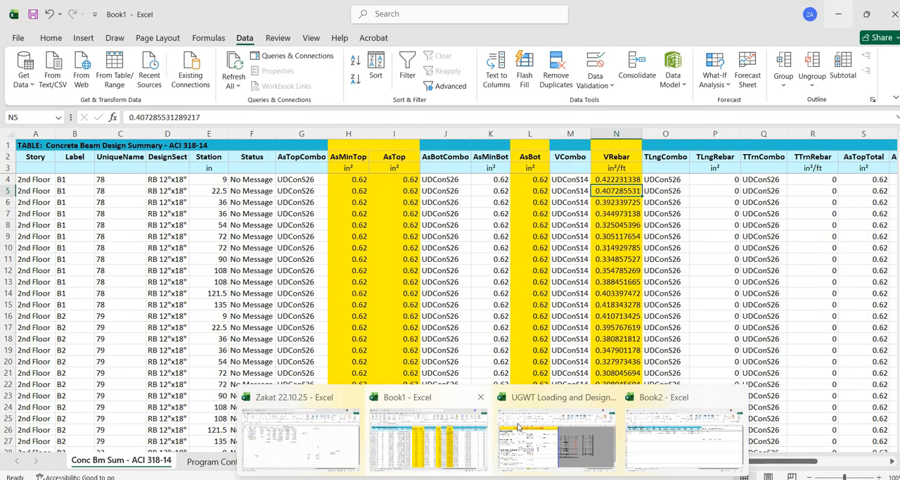
{"action": "left_click", "coordinate": [518, 426]}
{"action": "left_click", "coordinate": [177, 190]}
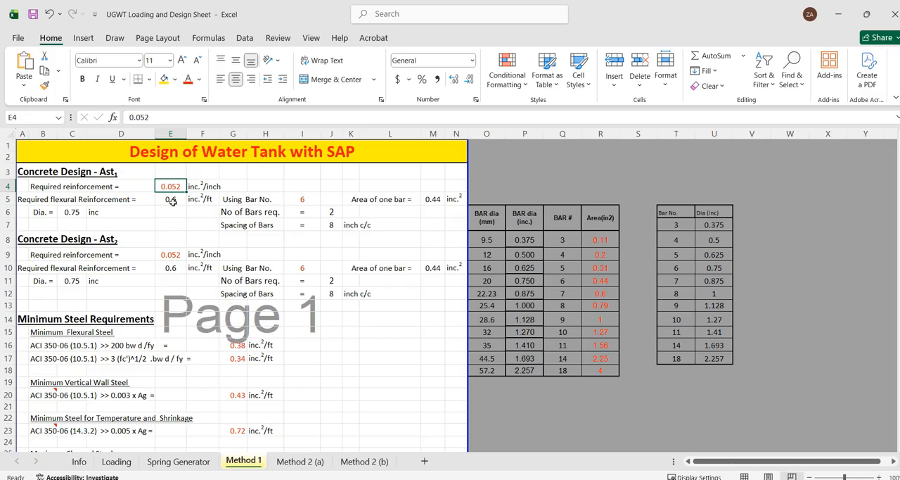
{"action": "left_click", "coordinate": [171, 200]}
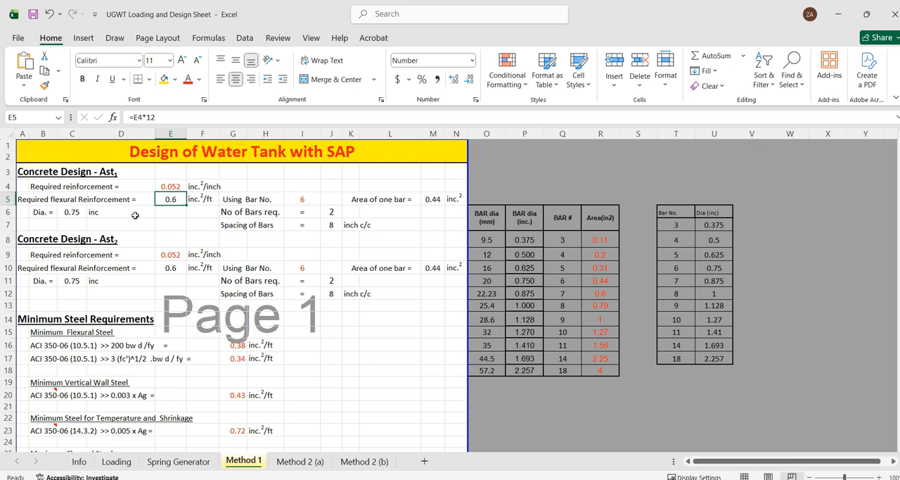
{"action": "left_click", "coordinate": [334, 214]}
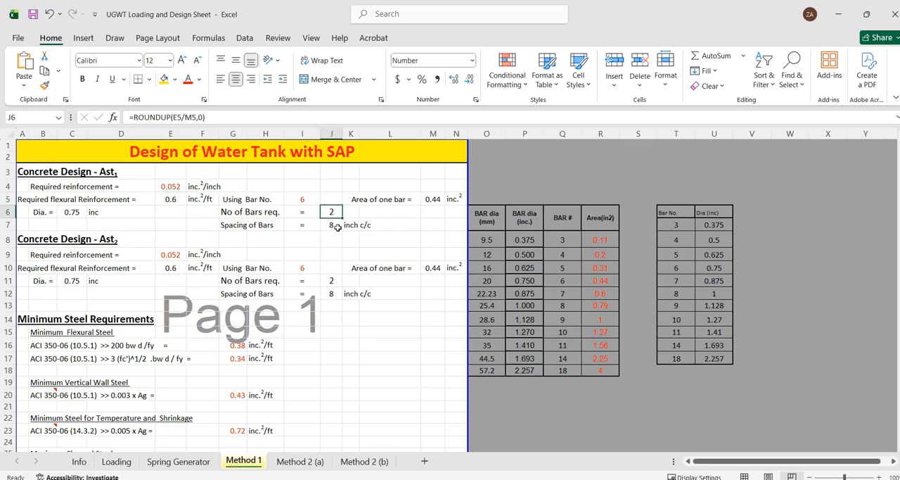
{"action": "left_click", "coordinate": [338, 226]}
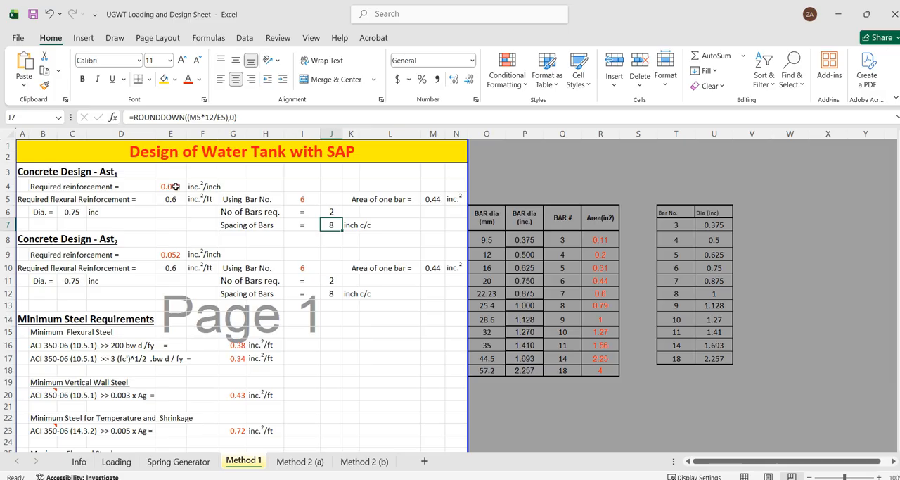
{"action": "left_click", "coordinate": [177, 186]}
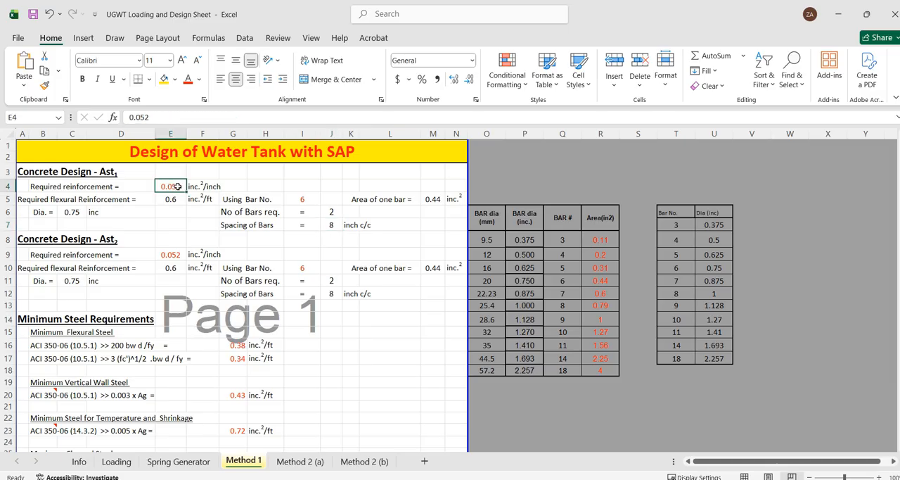
{"action": "left_click", "coordinate": [171, 203]}
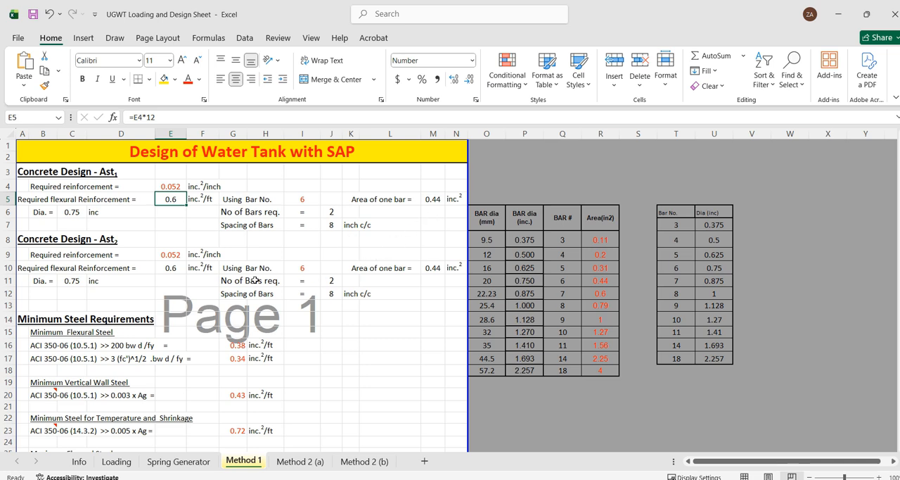
Examine the ACI 350-06 minimum and maximum steel requirements in rows 16 to 27 of the Method 1 sheet
{"action": "scroll", "coordinate": [162, 260], "scroll_direction": "down", "scroll_amount": 1}
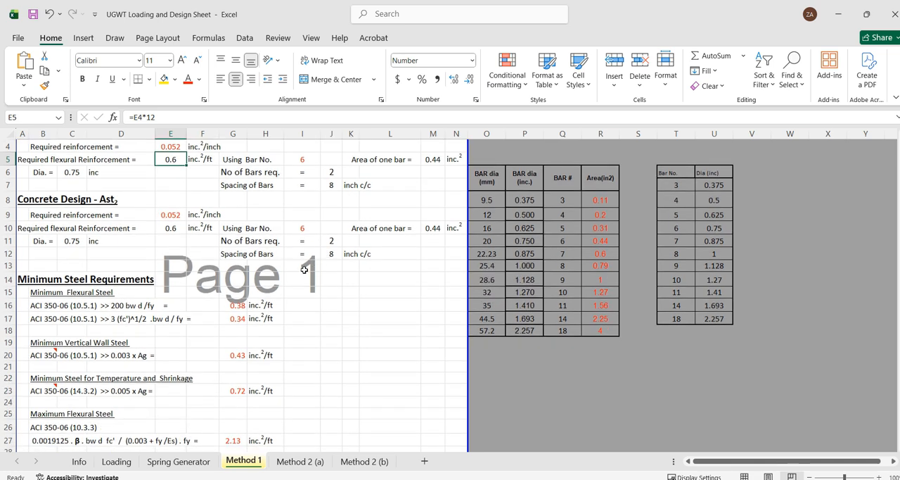
{"action": "scroll", "coordinate": [301, 271], "scroll_direction": "down", "scroll_amount": 2}
{"action": "scroll", "coordinate": [295, 273], "scroll_direction": "up", "scroll_amount": 1}
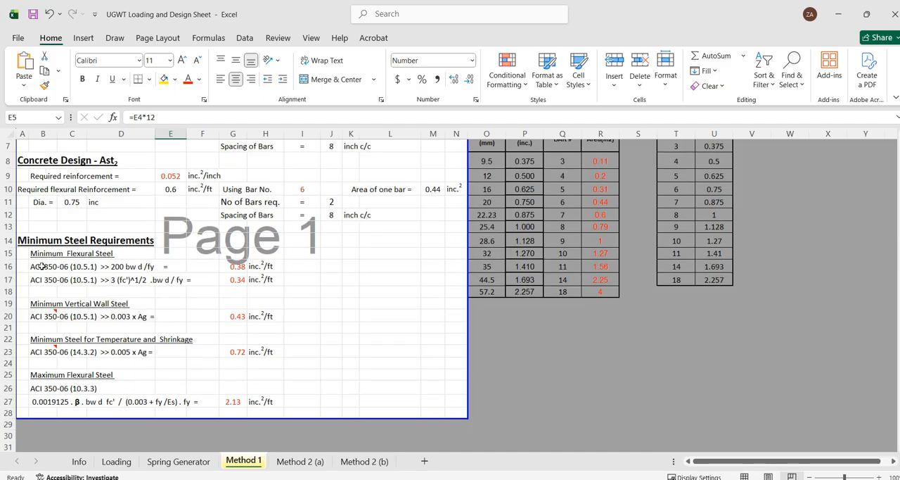
{"action": "left_click_drag", "start_coordinate": [43, 266], "coordinate": [282, 400]}
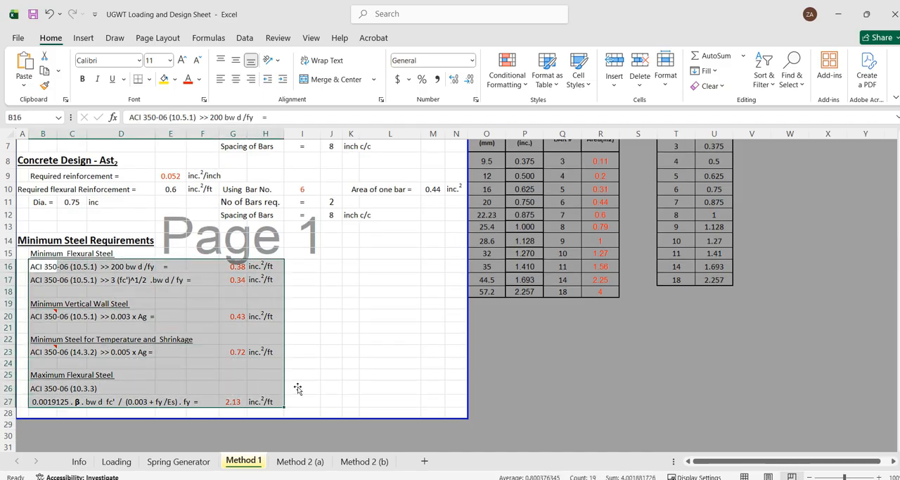
{"action": "scroll", "coordinate": [298, 387], "scroll_direction": "up", "scroll_amount": 2}
{"action": "scroll", "coordinate": [323, 340], "scroll_direction": "down", "scroll_amount": 2}
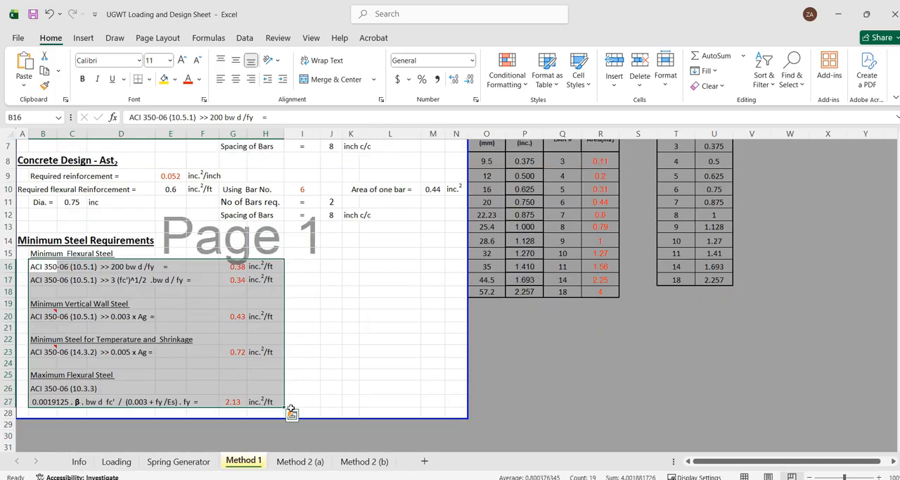
{"action": "left_click", "coordinate": [316, 354]}
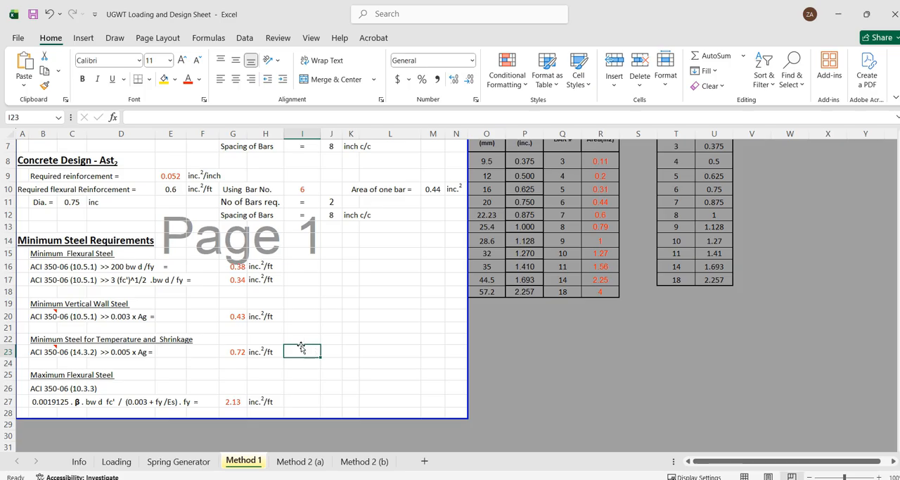
Review the Method 2 (a), Method 2 (b), Loading and Info sheets in turn, and return to the Method 1 sheet
{"action": "left_click", "coordinate": [281, 463]}
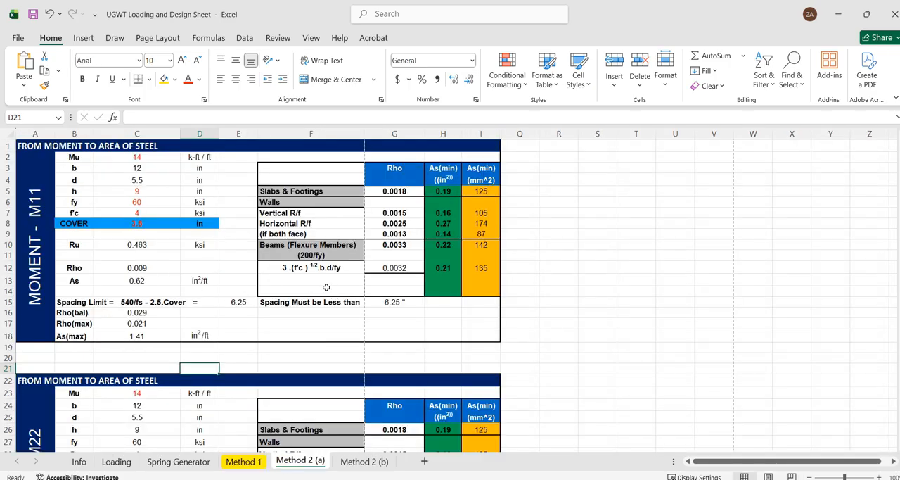
{"action": "scroll", "coordinate": [326, 287], "scroll_direction": "down", "scroll_amount": 2}
{"action": "scroll", "coordinate": [327, 287], "scroll_direction": "up", "scroll_amount": 2}
{"action": "scroll", "coordinate": [324, 407], "scroll_direction": "down", "scroll_amount": 1}
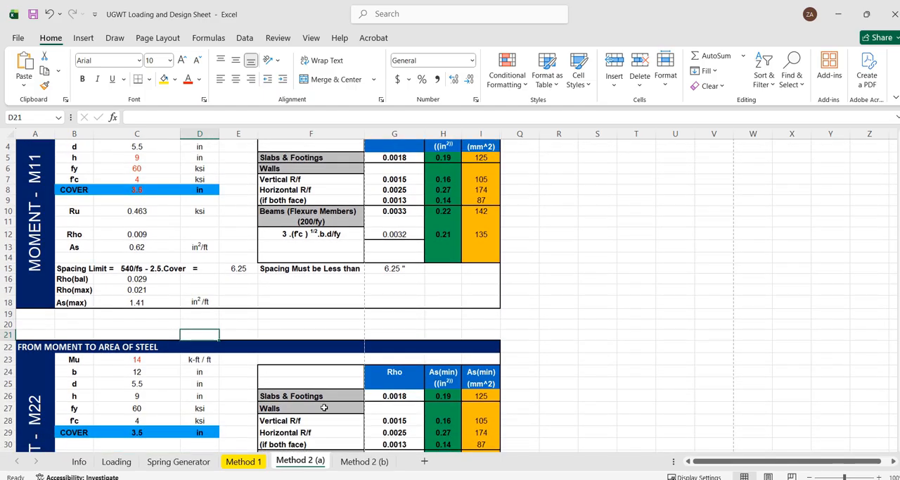
{"action": "left_click", "coordinate": [363, 462]}
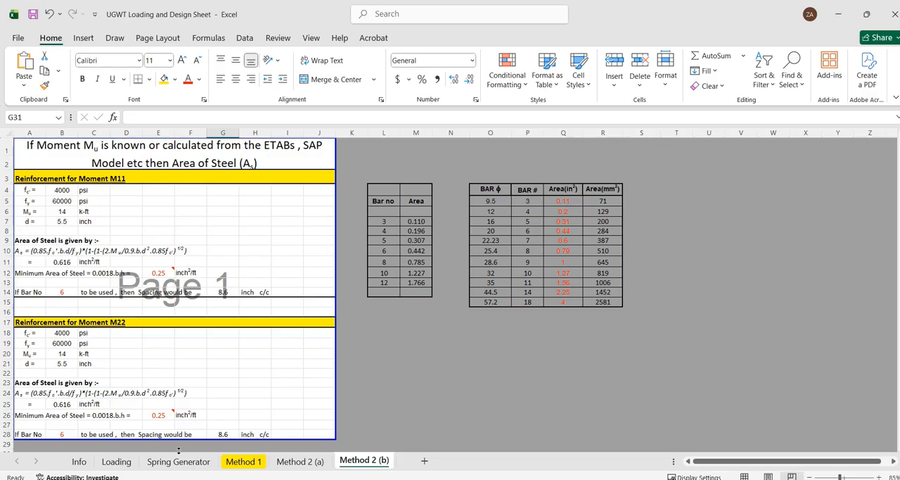
{"action": "left_click", "coordinate": [115, 463]}
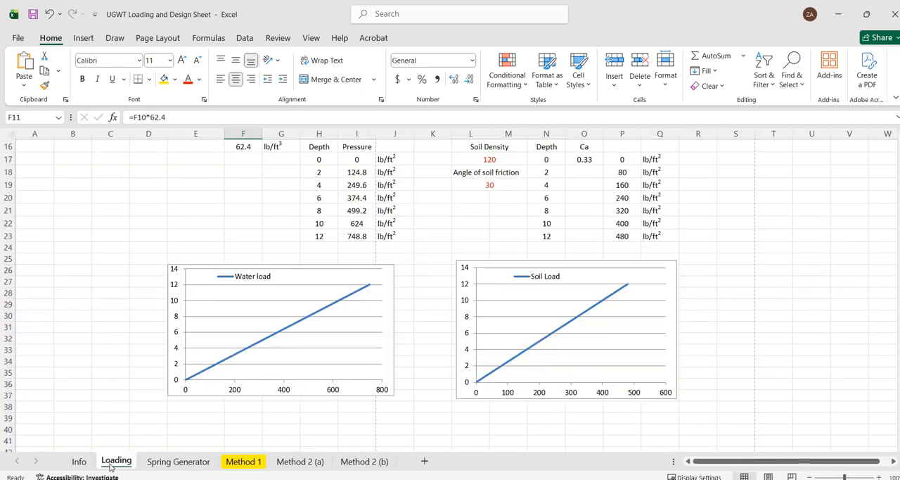
{"action": "left_click", "coordinate": [80, 462]}
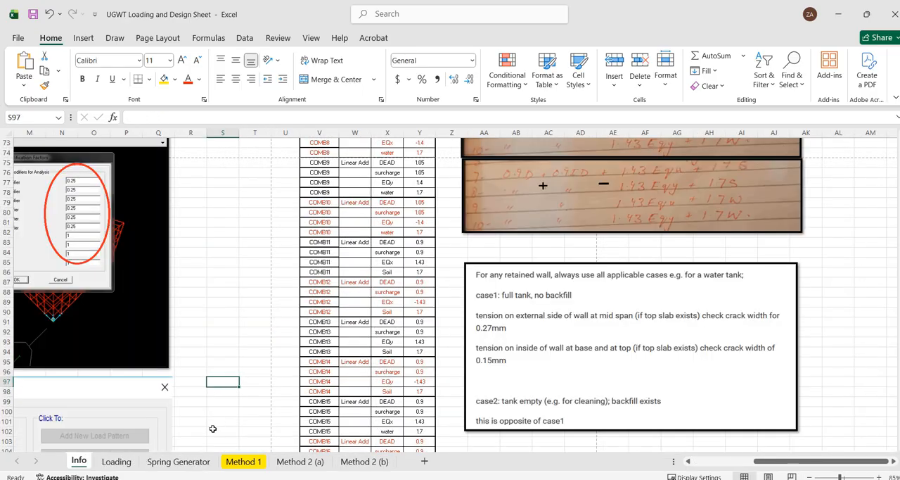
{"action": "left_click", "coordinate": [253, 462]}
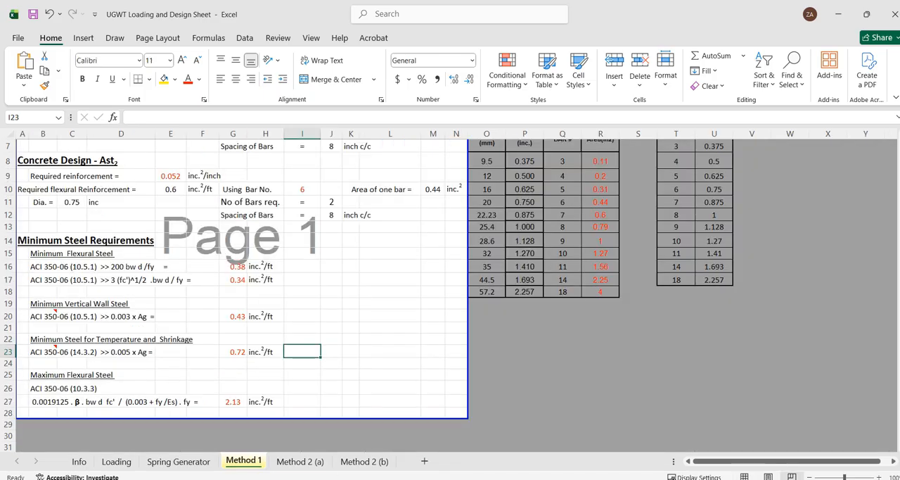
Switch to AutoCAD, open water tank - Bot Slab.dxf as read-only past the recovery notice, and zoom to the drawing's extents
{"action": "key", "text": "alt+Tab"}
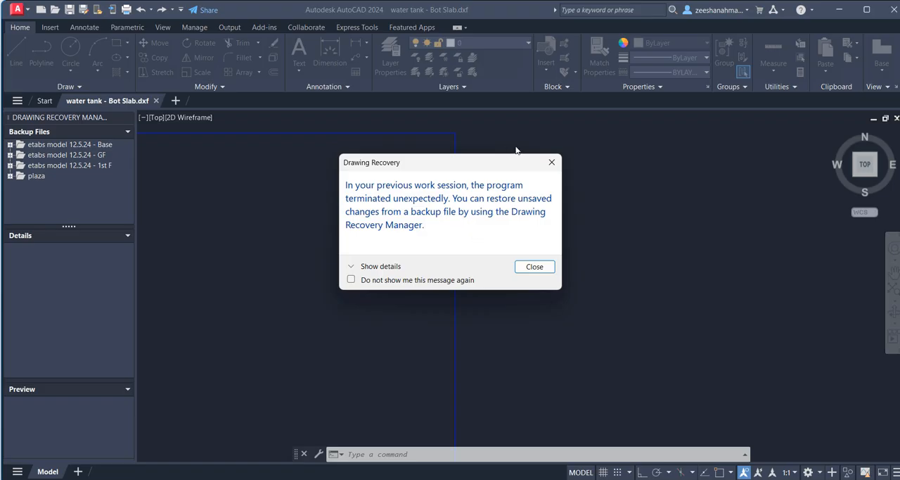
{"action": "left_click", "coordinate": [548, 164]}
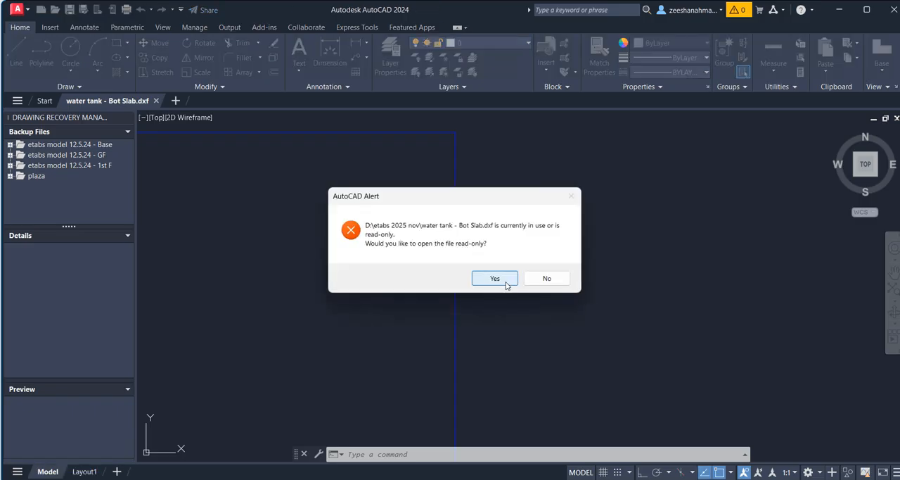
{"action": "left_click", "coordinate": [494, 279]}
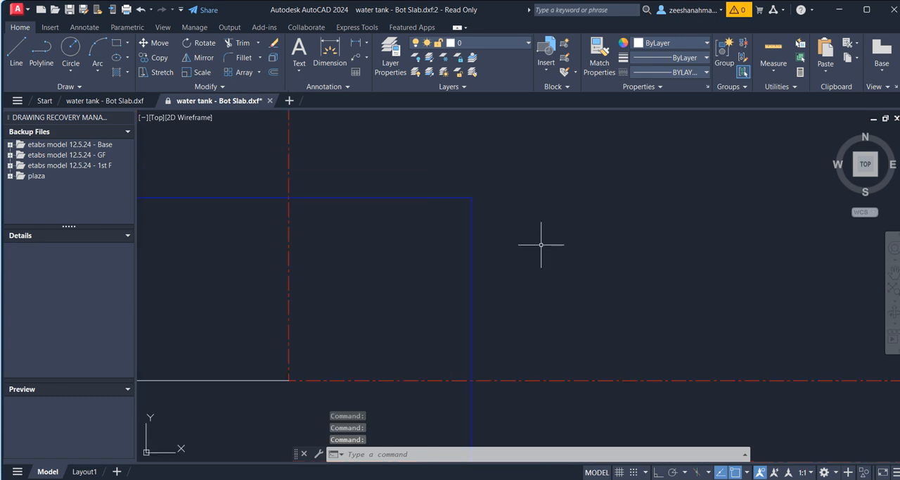
{"action": "scroll", "coordinate": [541, 245], "scroll_direction": "down", "scroll_amount": 2}
{"action": "scroll", "coordinate": [538, 256], "scroll_direction": "down", "scroll_amount": 3}
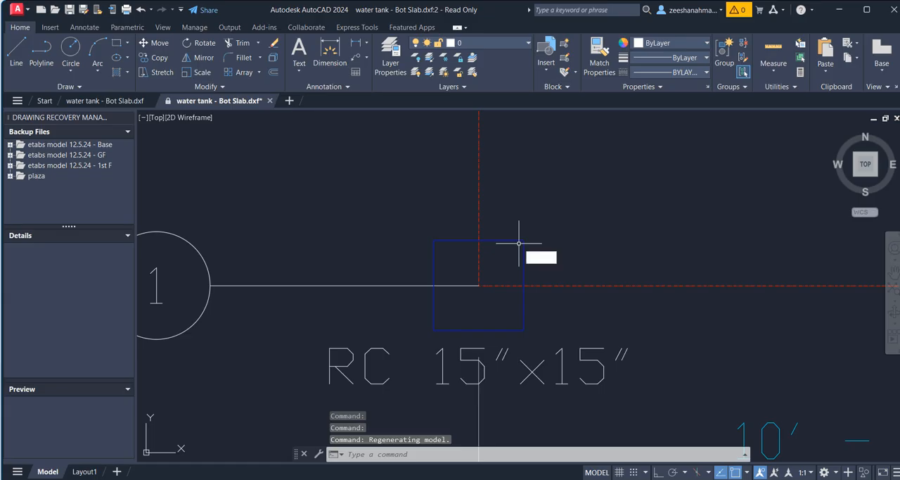
{"action": "type", "text": "Z"}
{"action": "key", "text": "Return"}
{"action": "type", "text": "E"}
{"action": "key", "text": "Return"}
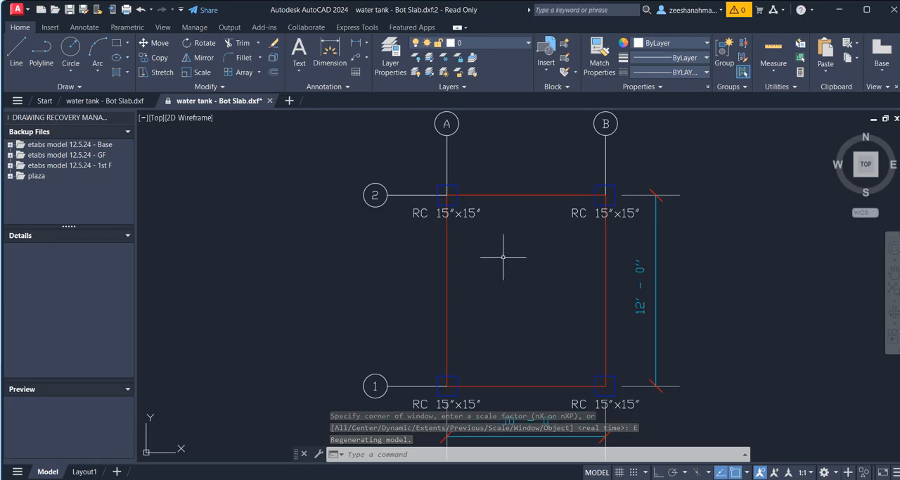
{"action": "middle_click_drag", "start_coordinate": [503, 256], "coordinate": [462, 218]}
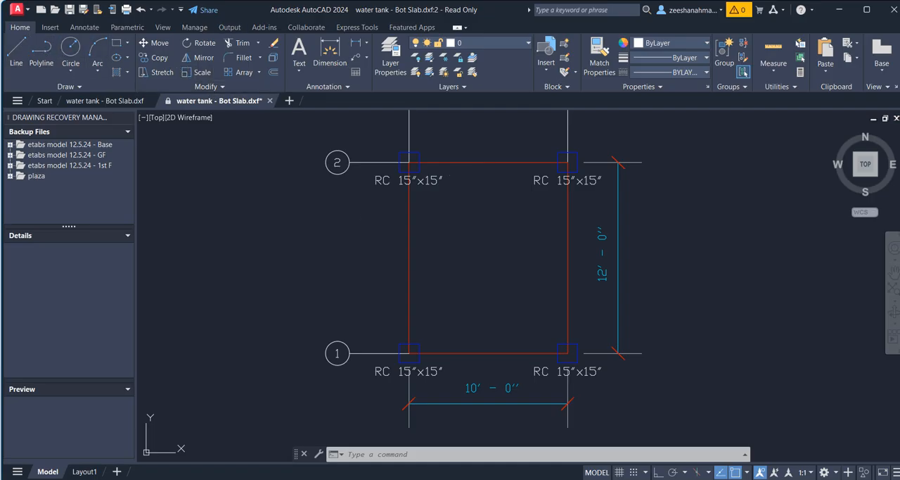
Draw a horizontal reinforcement line about 86.5 units long across the upper part of the slab panel
{"action": "type", "text": "l"}
{"action": "key", "text": "Return"}
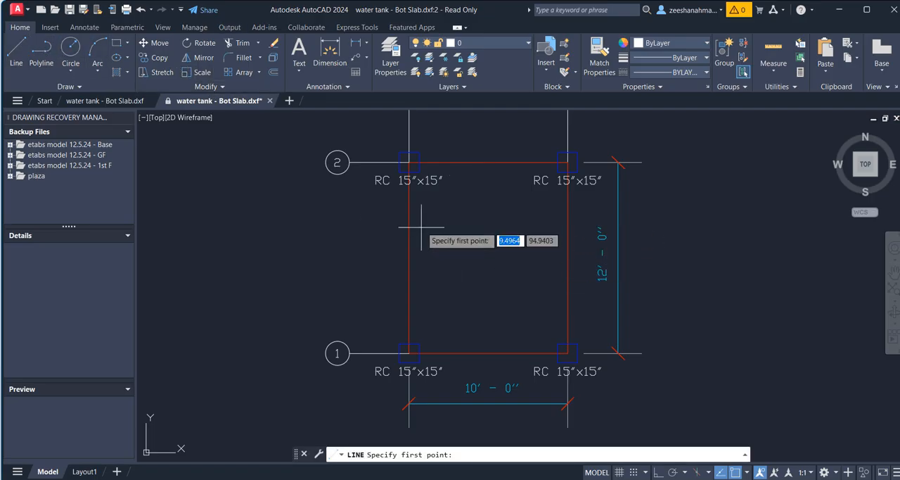
{"action": "left_click", "coordinate": [429, 225]}
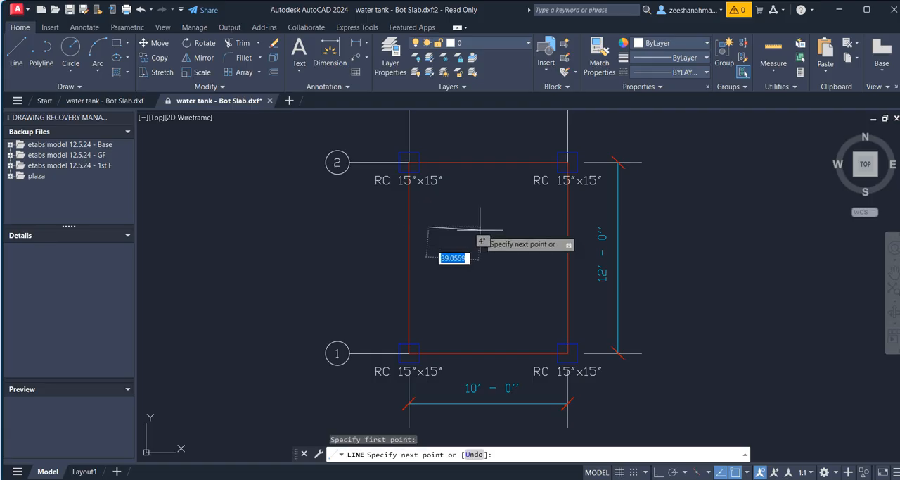
{"action": "left_click", "coordinate": [541, 226]}
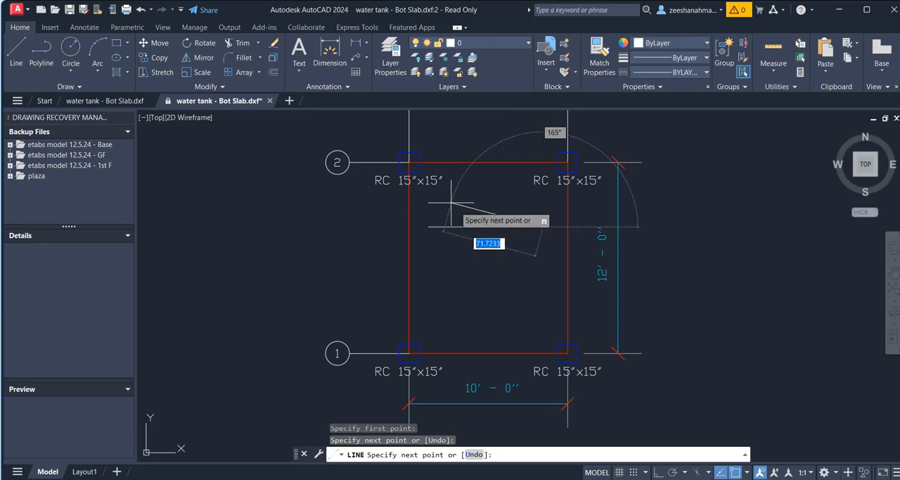
{"action": "key", "text": "Escape"}
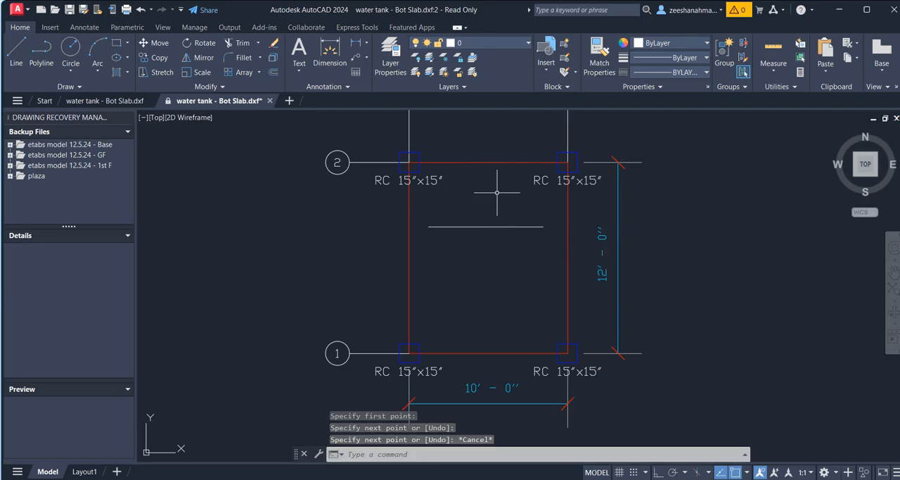
{"action": "left_click", "coordinate": [497, 192]}
{"action": "left_click", "coordinate": [499, 237]}
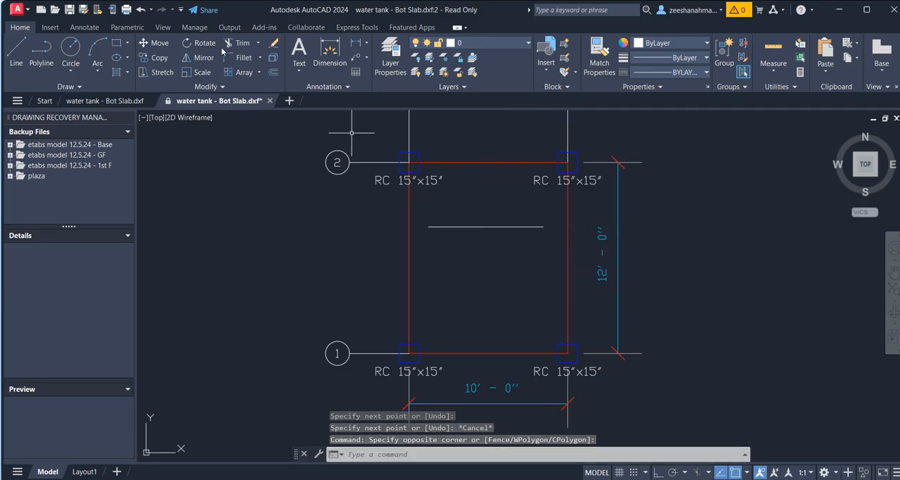
Draw a vertical reinforcement line in the slab panel, crossing the horizontal line near its middle
{"action": "left_click", "coordinate": [16, 51]}
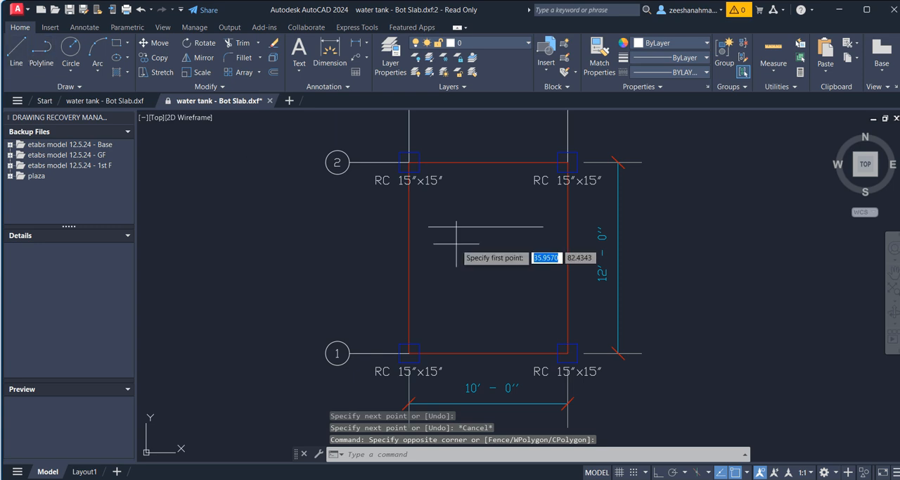
{"action": "left_click", "coordinate": [491, 194]}
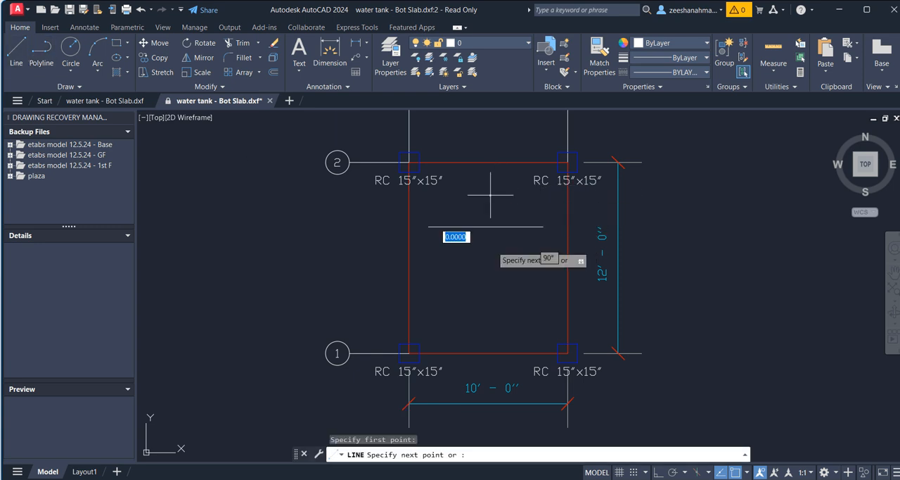
{"action": "left_click", "coordinate": [491, 283]}
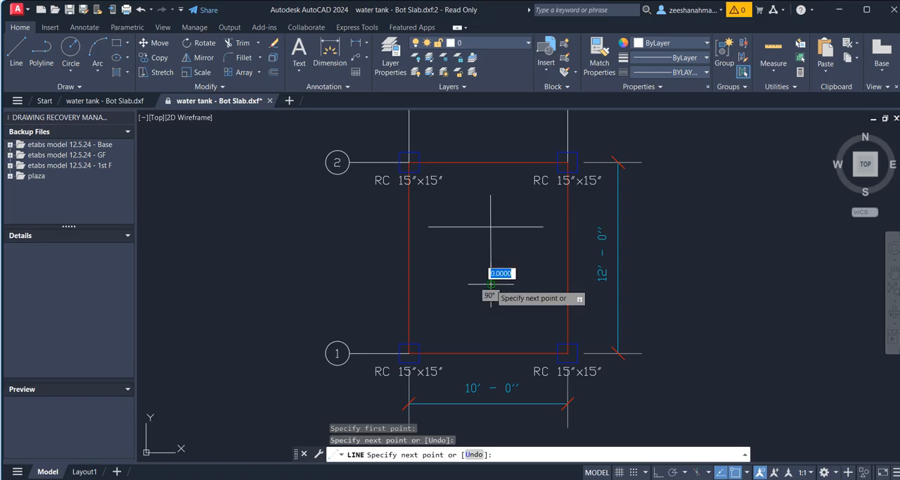
{"action": "key", "text": "Escape"}
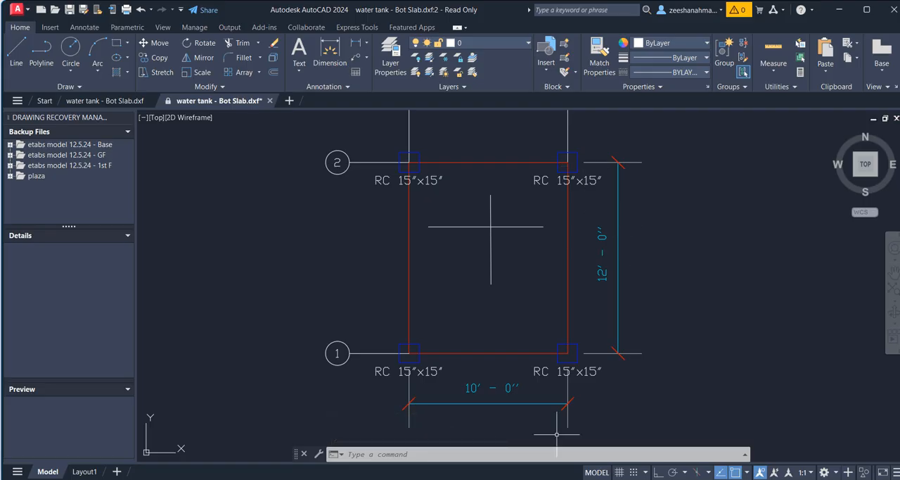
Switch to ETABS and export the Column Elevation drawing to water tank.dxf in D:\etabs 2025 nov
{"action": "left_click", "coordinate": [556, 478]}
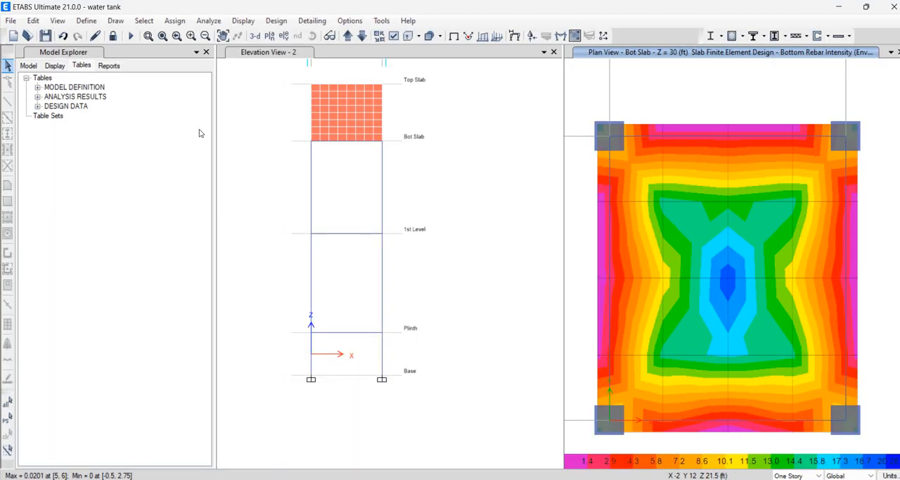
{"action": "left_click", "coordinate": [10, 20]}
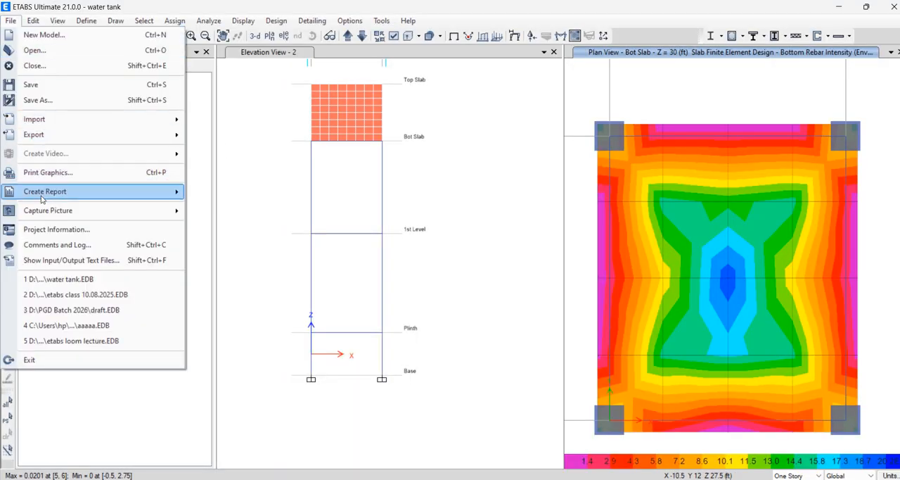
{"action": "mouse_move", "coordinate": [75, 133]}
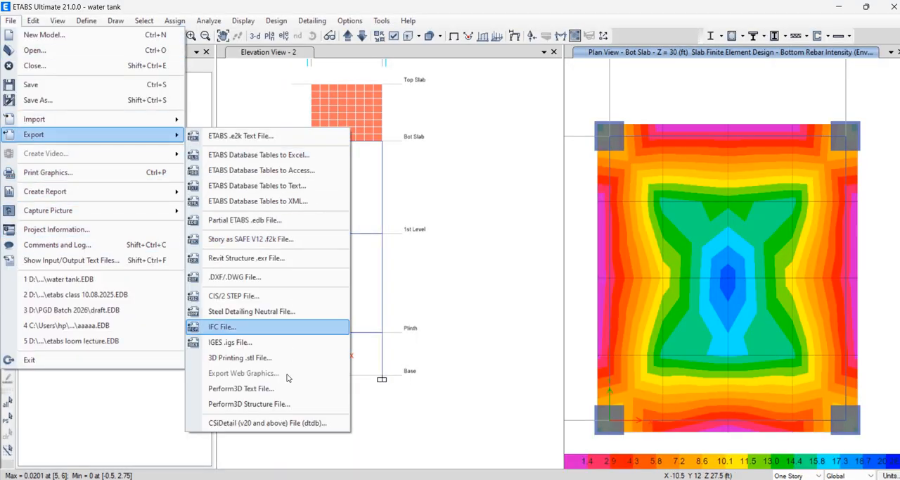
{"action": "left_click", "coordinate": [274, 285]}
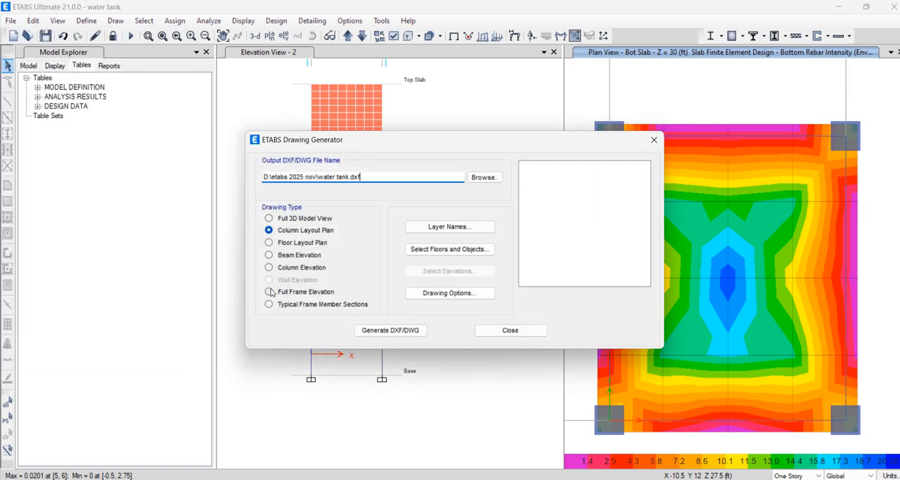
{"action": "left_click", "coordinate": [308, 268]}
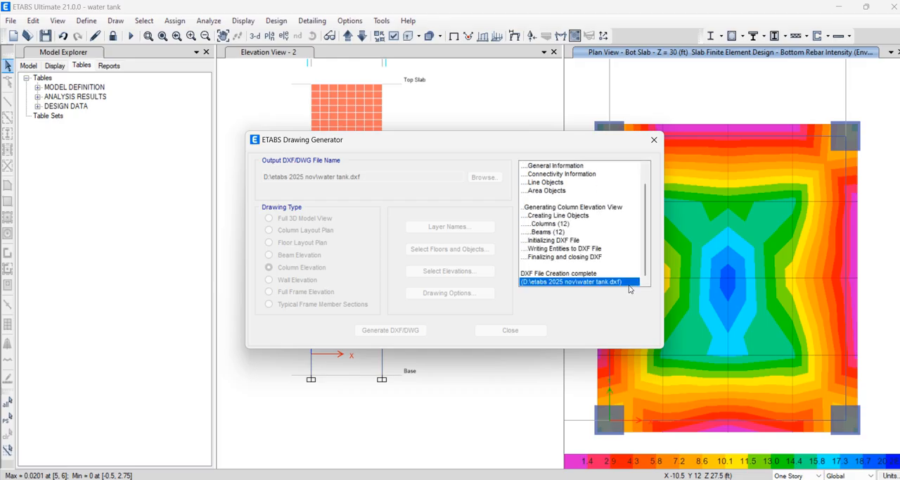
{"action": "left_click", "coordinate": [507, 330]}
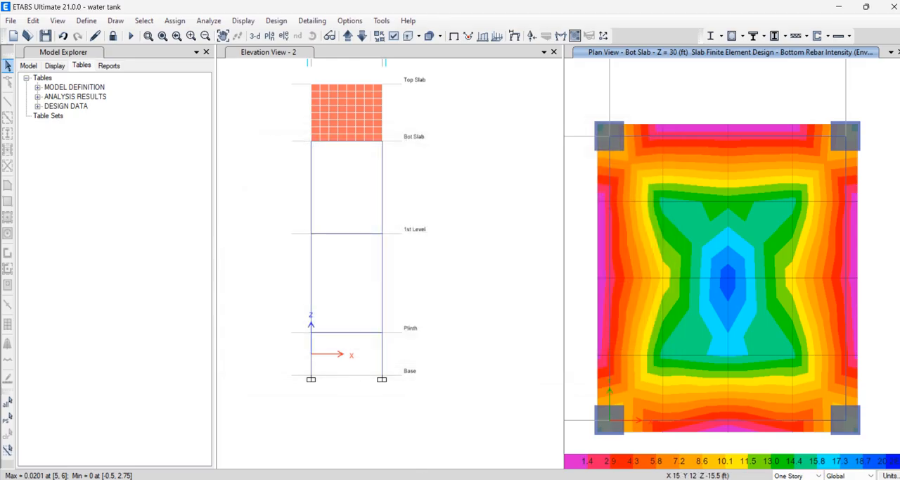
Switch to the etabs 2025 nov folder in File Explorer and look through it for the exported water tank drawings
{"action": "mouse_move", "coordinate": [205, 478]}
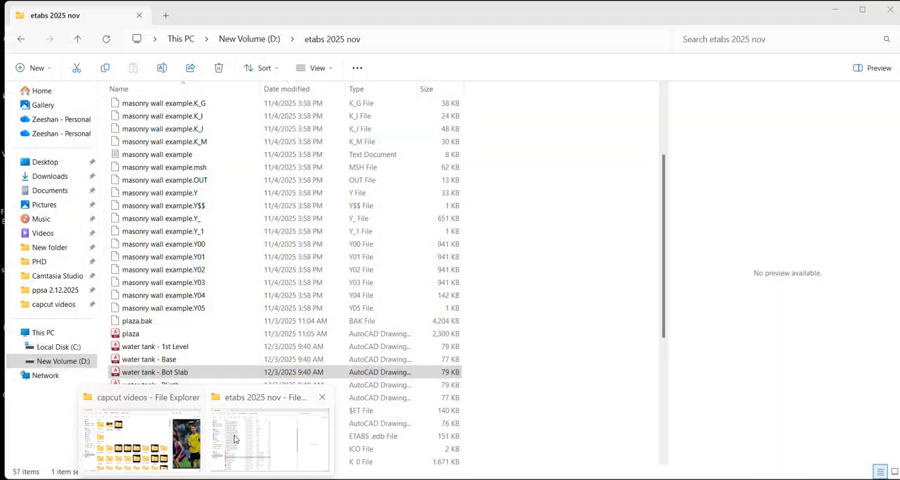
{"action": "left_click", "coordinate": [268, 444]}
{"action": "left_click", "coordinate": [204, 370]}
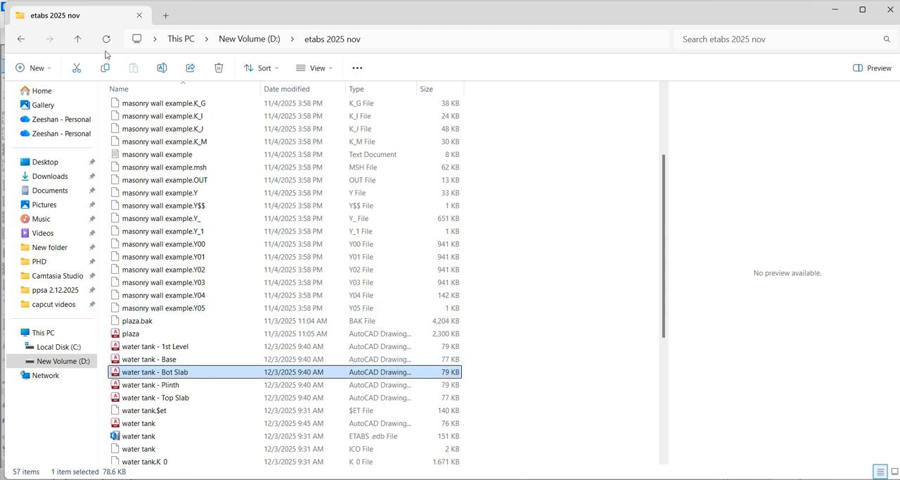
{"action": "scroll", "coordinate": [315, 284], "scroll_direction": "up", "scroll_amount": 2}
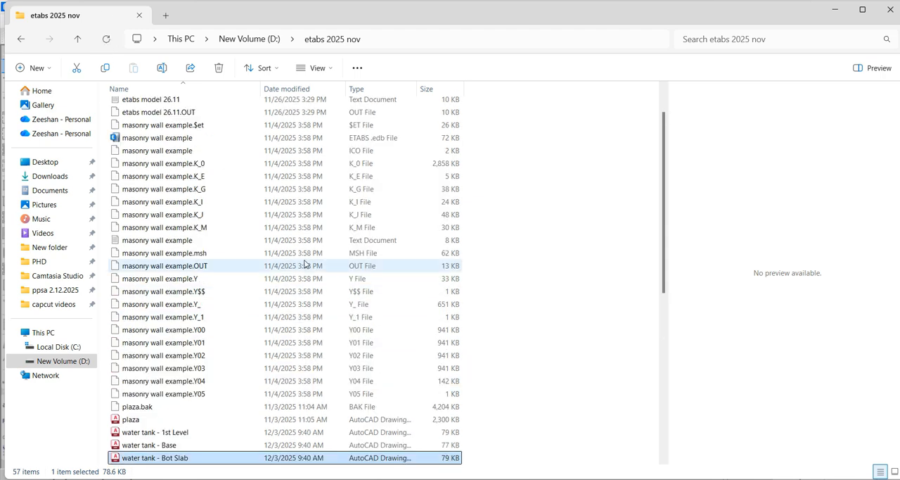
{"action": "scroll", "coordinate": [308, 267], "scroll_direction": "down", "scroll_amount": 5}
{"action": "scroll", "coordinate": [309, 281], "scroll_direction": "down", "scroll_amount": 3}
{"action": "scroll", "coordinate": [312, 291], "scroll_direction": "up", "scroll_amount": 4}
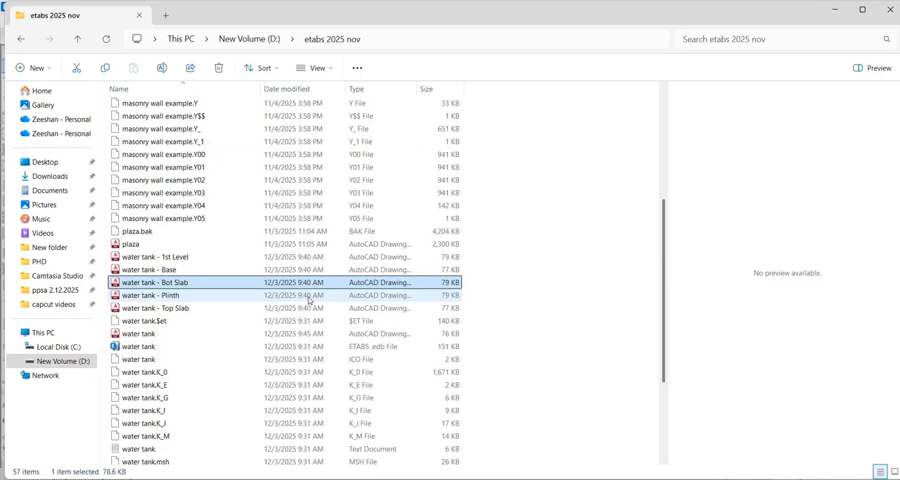
{"action": "scroll", "coordinate": [286, 282], "scroll_direction": "up", "scroll_amount": 6}
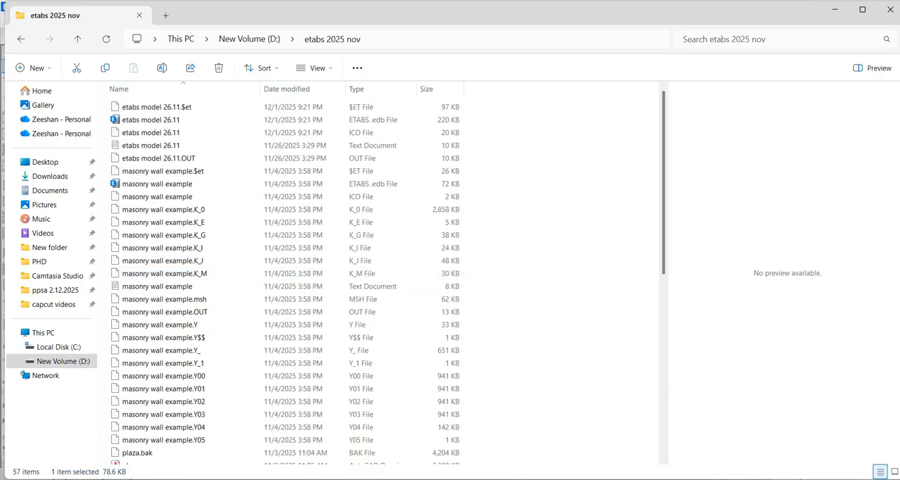
{"action": "left_click", "coordinate": [677, 479]}
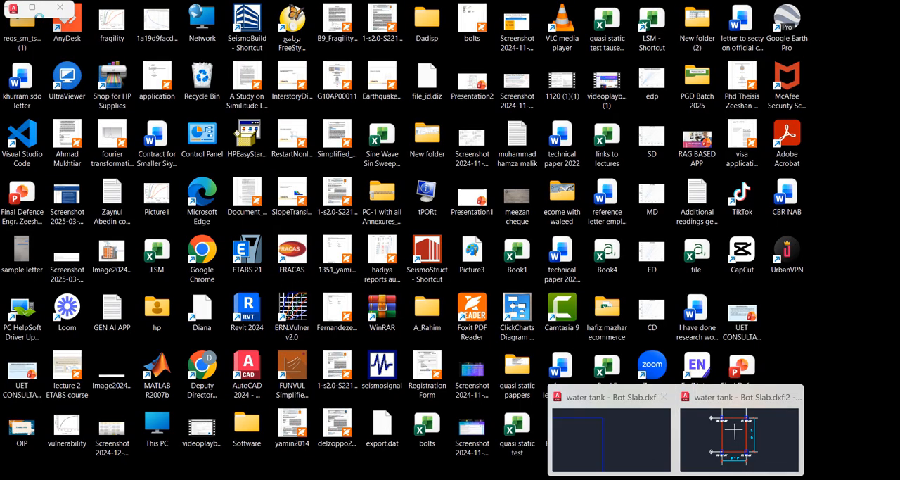
{"action": "left_click", "coordinate": [648, 454]}
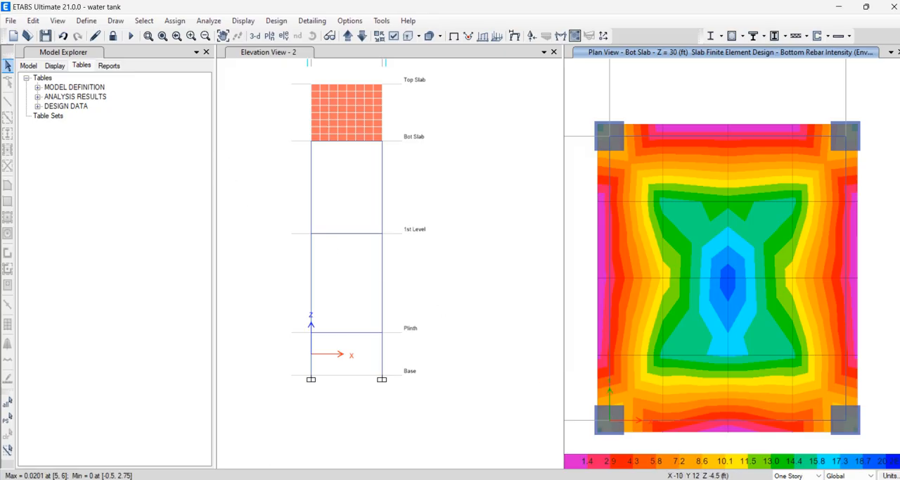
Find the water tank DXF file in the etabs 2025 nov folder and open it in AutoCAD
{"action": "left_click", "coordinate": [207, 479]}
{"action": "left_click", "coordinate": [284, 444]}
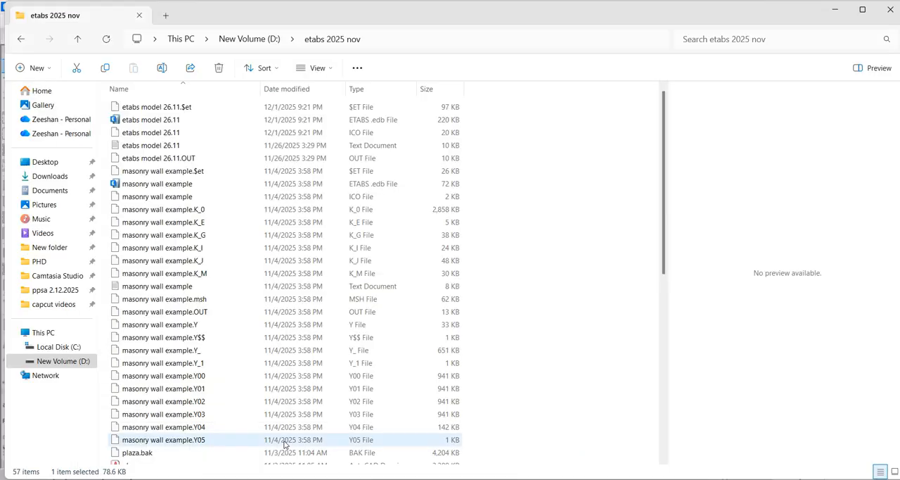
{"action": "scroll", "coordinate": [237, 275], "scroll_direction": "down", "scroll_amount": 1}
{"action": "scroll", "coordinate": [238, 274], "scroll_direction": "down", "scroll_amount": 8}
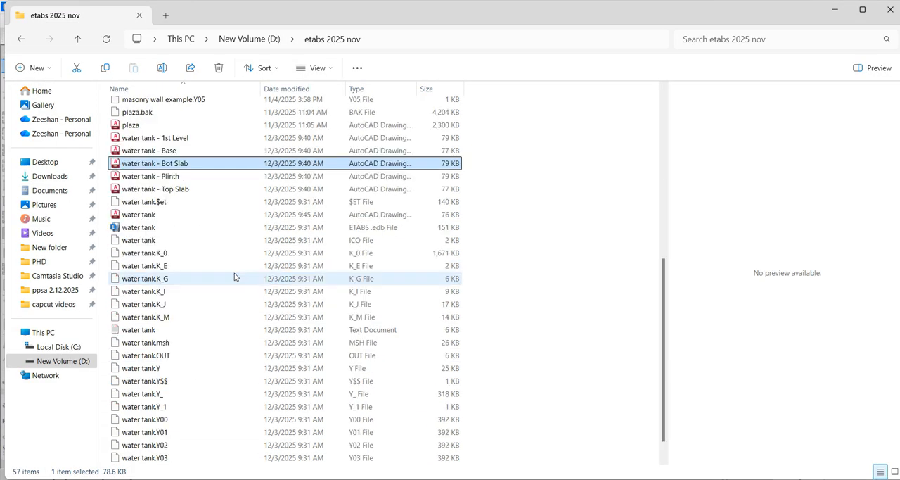
{"action": "scroll", "coordinate": [235, 276], "scroll_direction": "down", "scroll_amount": 1}
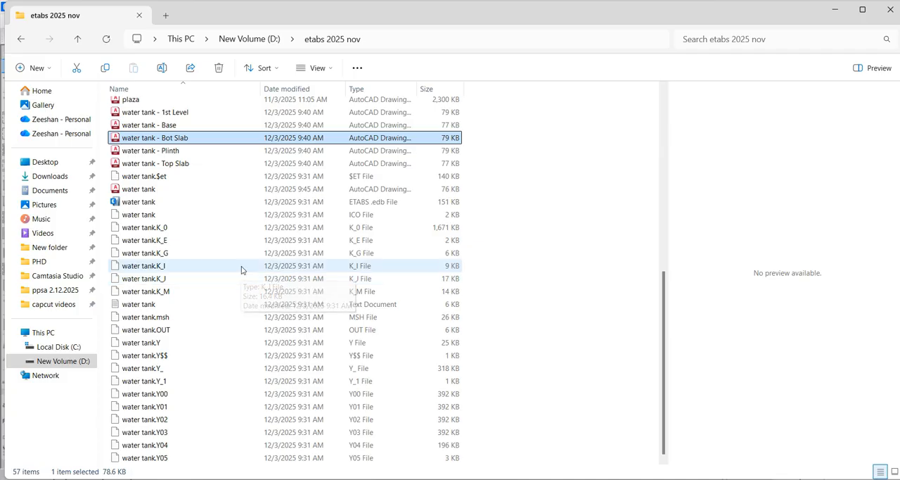
{"action": "double_click", "coordinate": [167, 190]}
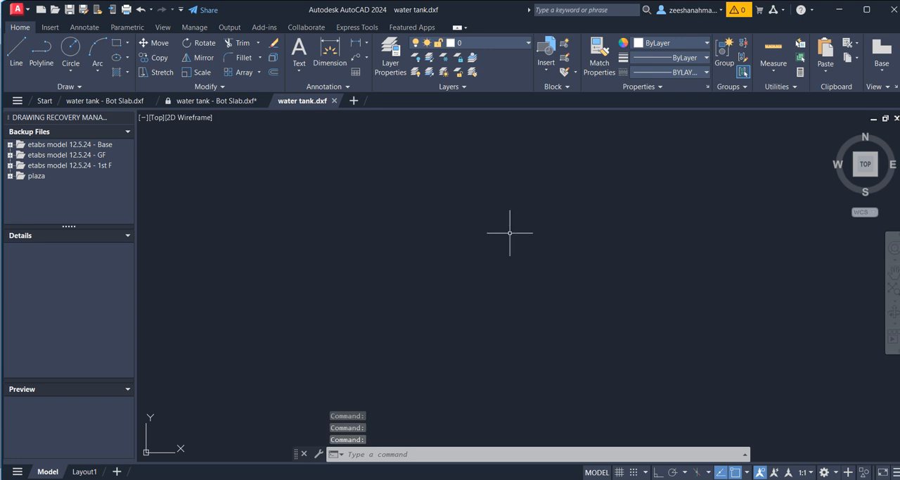
Zoom to the drawing's extents and examine the RC 15"x15" column elevations
{"action": "type", "text": "z"}
{"action": "key", "text": "Return"}
{"action": "type", "text": "e"}
{"action": "key", "text": "Return"}
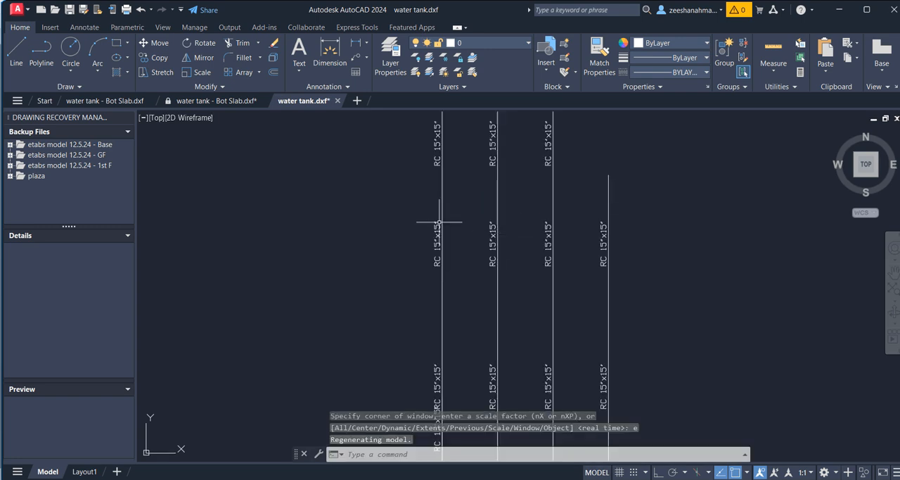
{"action": "scroll", "coordinate": [442, 225], "scroll_direction": "down", "scroll_amount": 7}
{"action": "scroll", "coordinate": [457, 236], "scroll_direction": "up", "scroll_amount": 5}
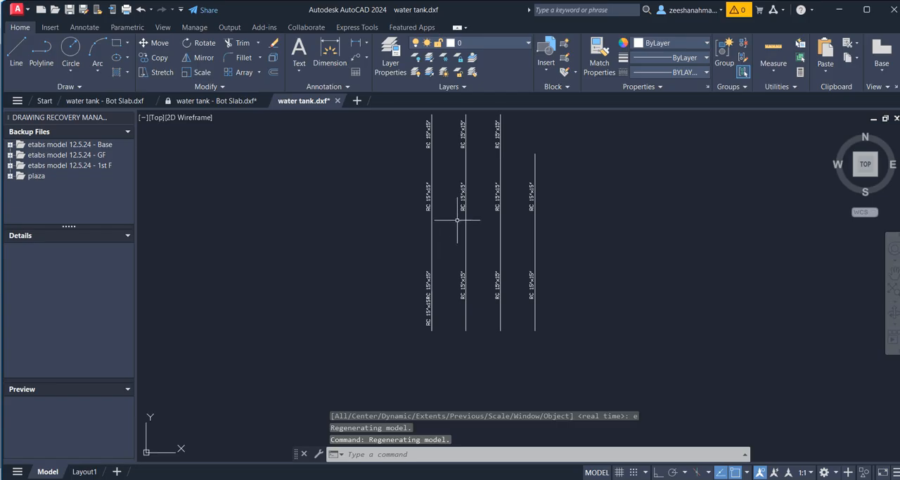
{"action": "middle_click_drag", "start_coordinate": [475, 243], "coordinate": [477, 310]}
{"action": "scroll", "coordinate": [476, 313], "scroll_direction": "down", "scroll_amount": 4}
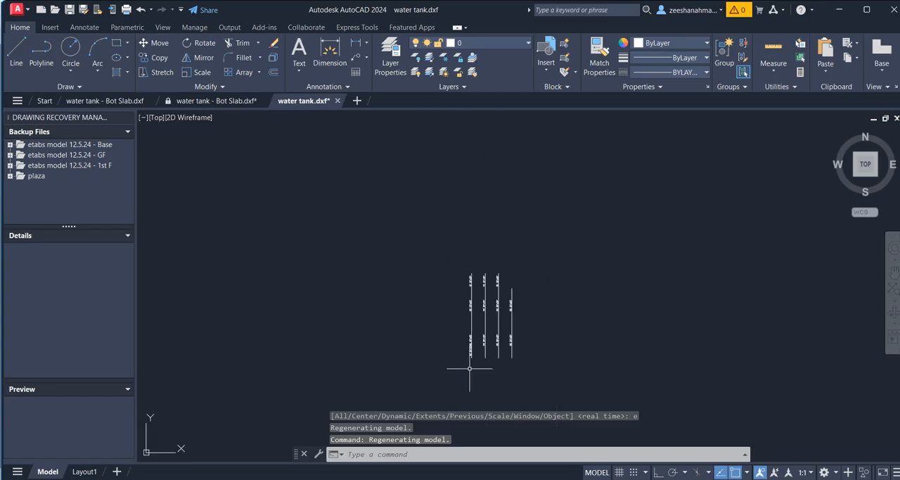
Switch to ETABS, open the concrete slab design display settings, and move the dialog clear of the Bot Slab plan view
{"action": "mouse_move", "coordinate": [676, 479]}
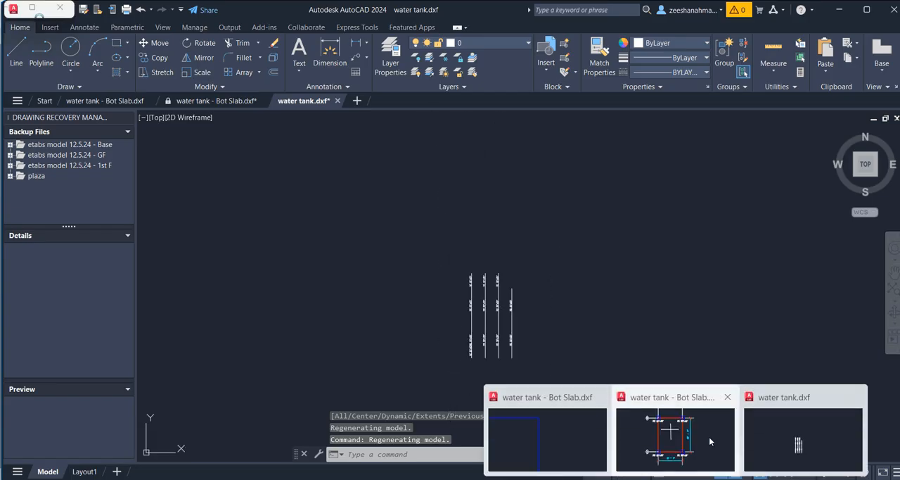
{"action": "mouse_move", "coordinate": [710, 437]}
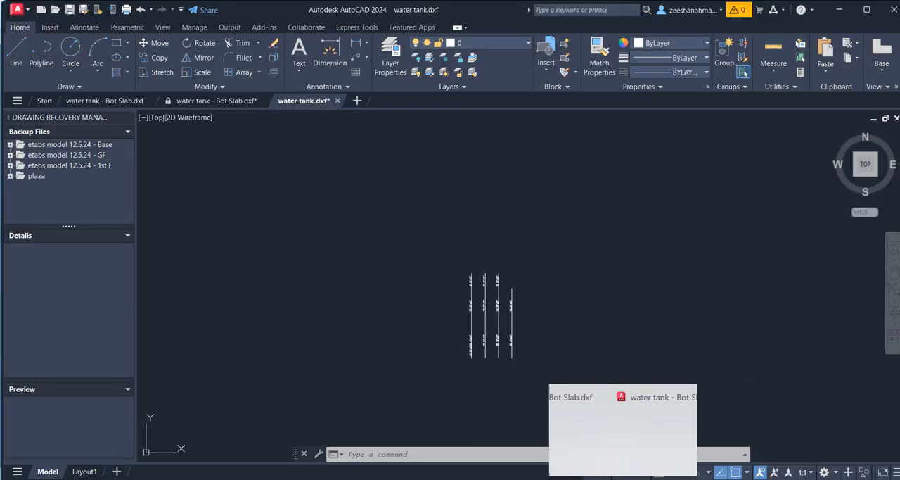
{"action": "left_click", "coordinate": [626, 479]}
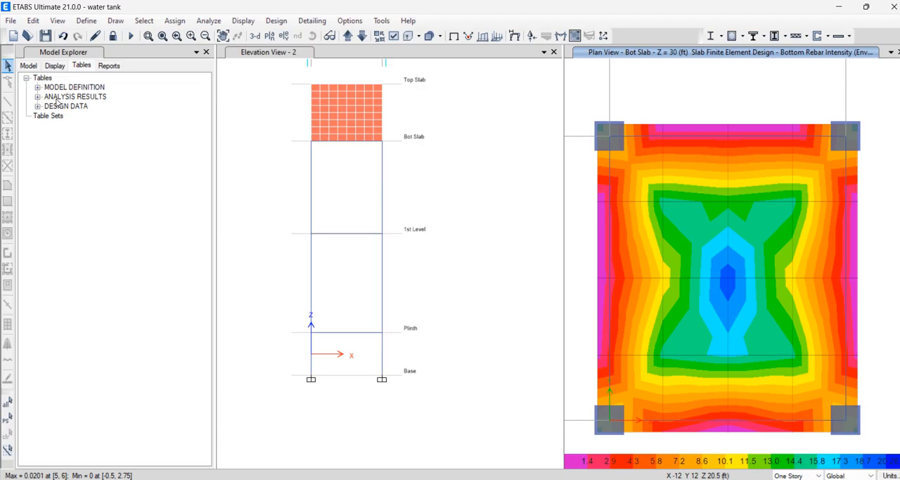
{"action": "left_click", "coordinate": [277, 23]}
{"action": "mouse_move", "coordinate": [325, 154]}
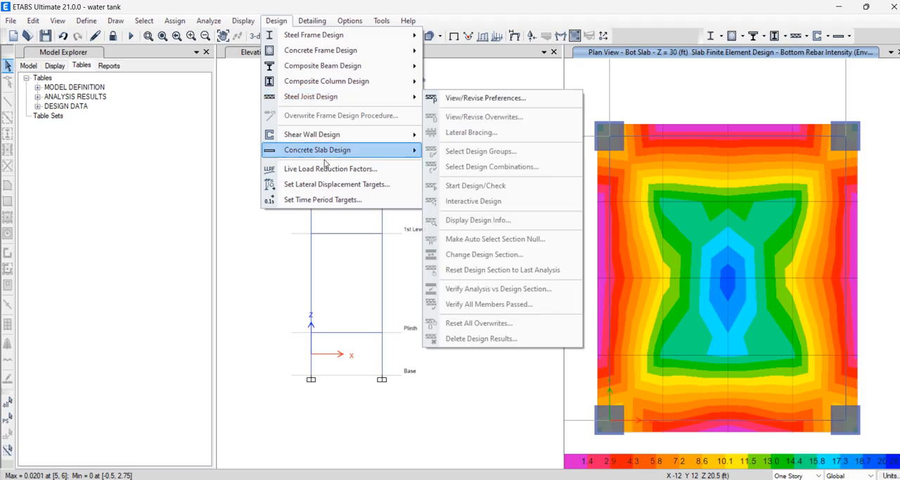
{"action": "left_click", "coordinate": [501, 260]}
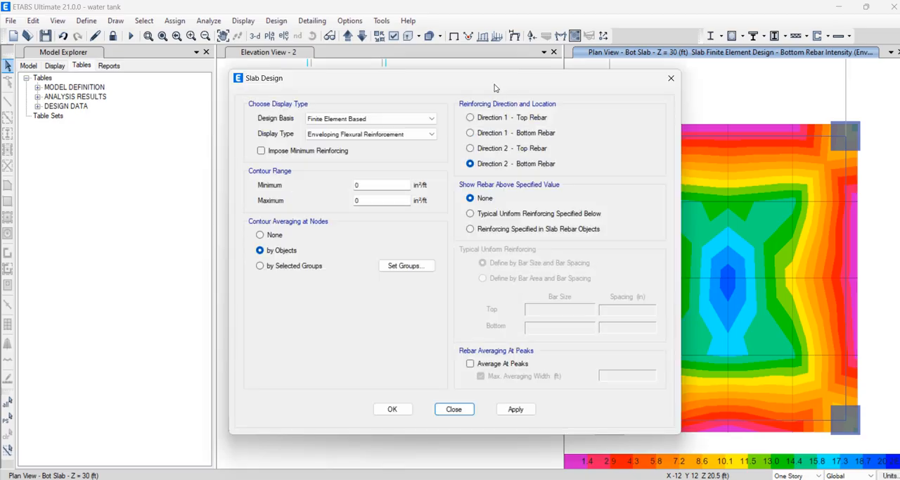
{"action": "left_click_drag", "start_coordinate": [495, 84], "coordinate": [343, 60]}
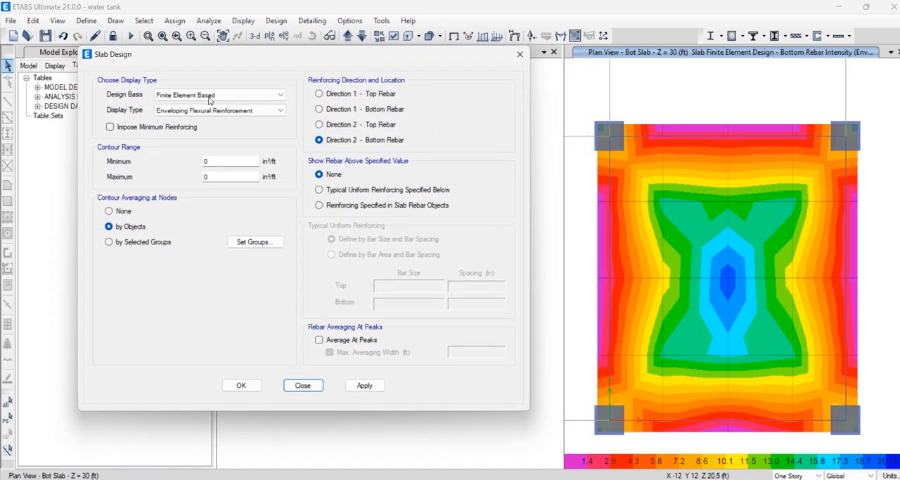
Impose minimum reinforcing, show rebar above typical uniform reinforcing, and set the top bars to #4 at 6 in spacing
{"action": "left_click", "coordinate": [170, 128]}
{"action": "left_click", "coordinate": [325, 191]}
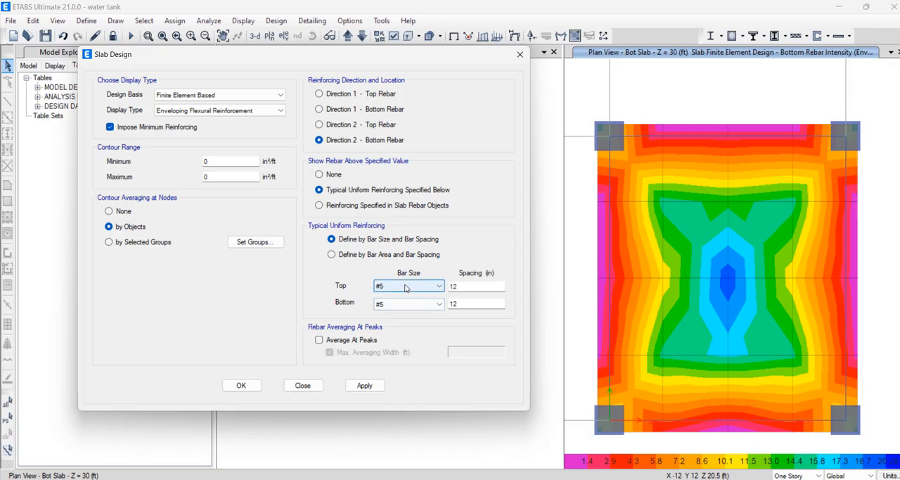
{"action": "left_click", "coordinate": [406, 287]}
{"action": "left_click", "coordinate": [405, 301]}
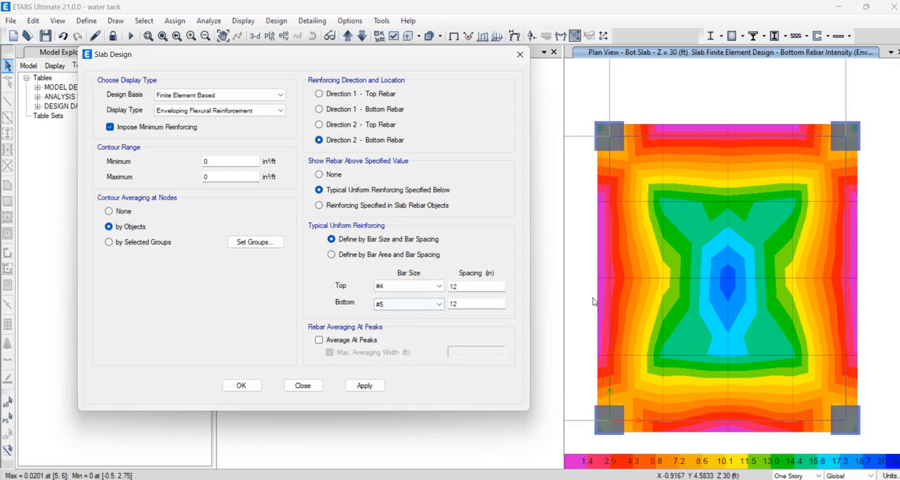
{"action": "key", "text": "Tab"}
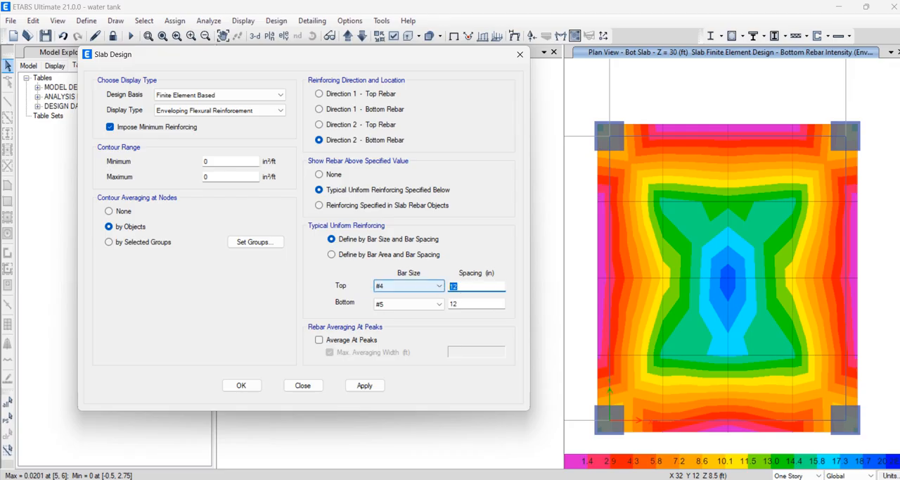
{"action": "type", "text": "6"}
Set the bottom bars to #4 at 6 in spacing and apply the rebar display to the Bot Slab plan
{"action": "left_click", "coordinate": [408, 304]}
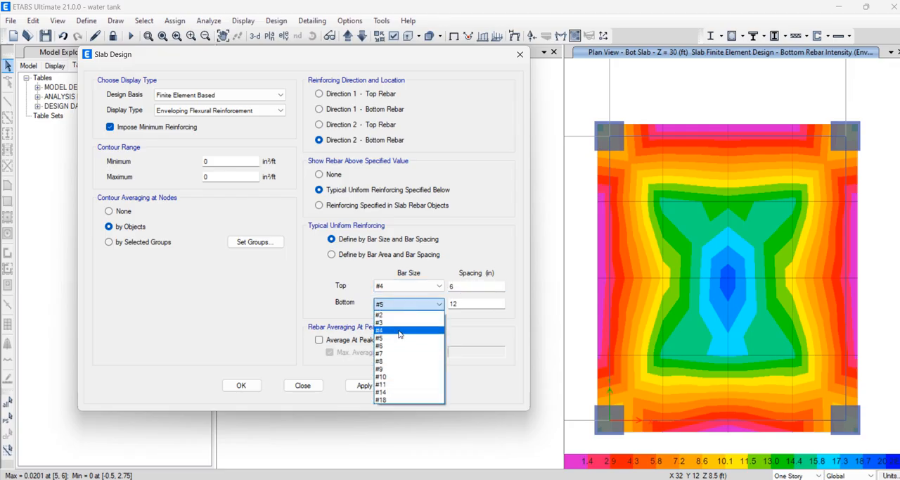
{"action": "left_click", "coordinate": [401, 330]}
{"action": "key", "text": "Tab"}
{"action": "type", "text": "6"}
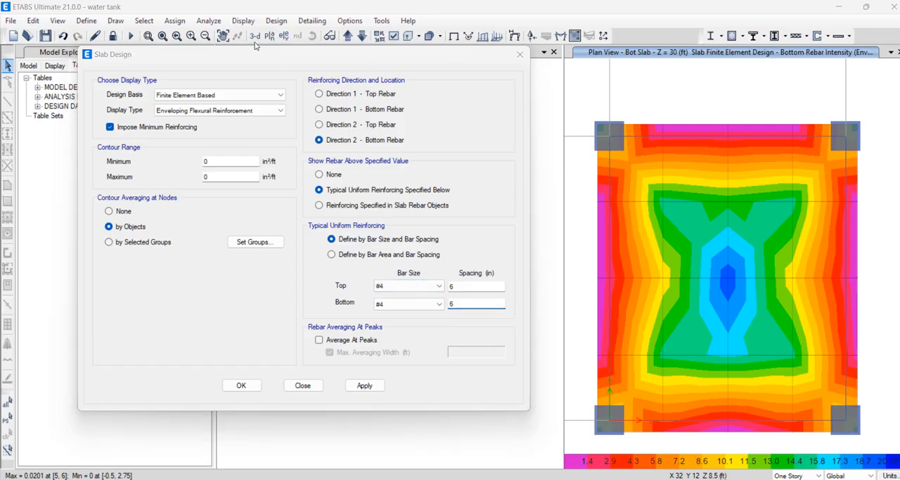
{"action": "left_click_drag", "start_coordinate": [281, 55], "coordinate": [232, 37]}
{"action": "left_click", "coordinate": [315, 369]}
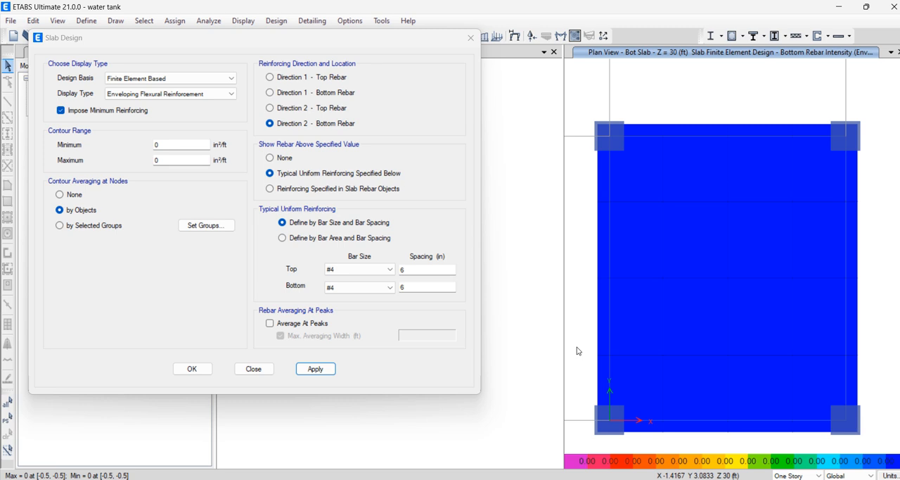
Set the top and bottom uniform reinforcing to #3 bars at 18 in spacing and apply it to the plan
{"action": "left_click", "coordinate": [375, 270]}
{"action": "left_click", "coordinate": [359, 288]}
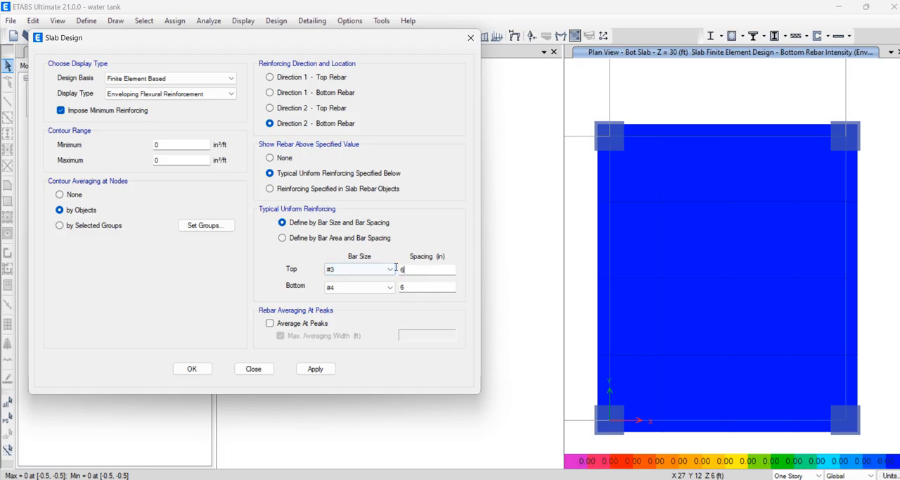
{"action": "key", "text": "Tab"}
{"action": "type", "text": "18"}
{"action": "left_click", "coordinate": [366, 288]}
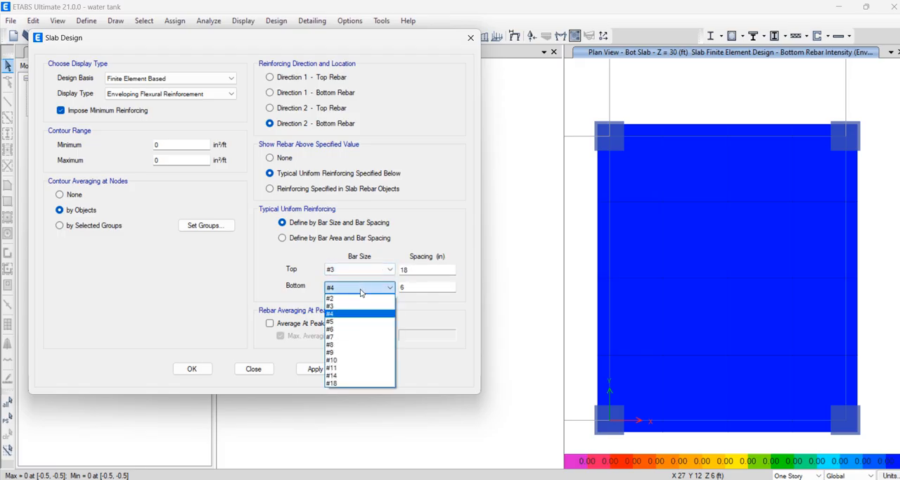
{"action": "left_click", "coordinate": [356, 305]}
{"action": "double_click", "coordinate": [417, 287]}
{"action": "type", "text": "18"}
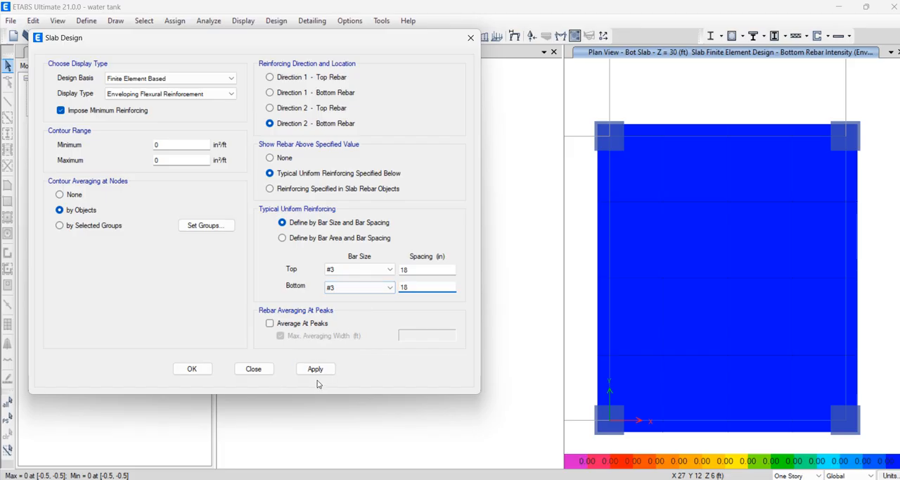
{"action": "left_click", "coordinate": [315, 371]}
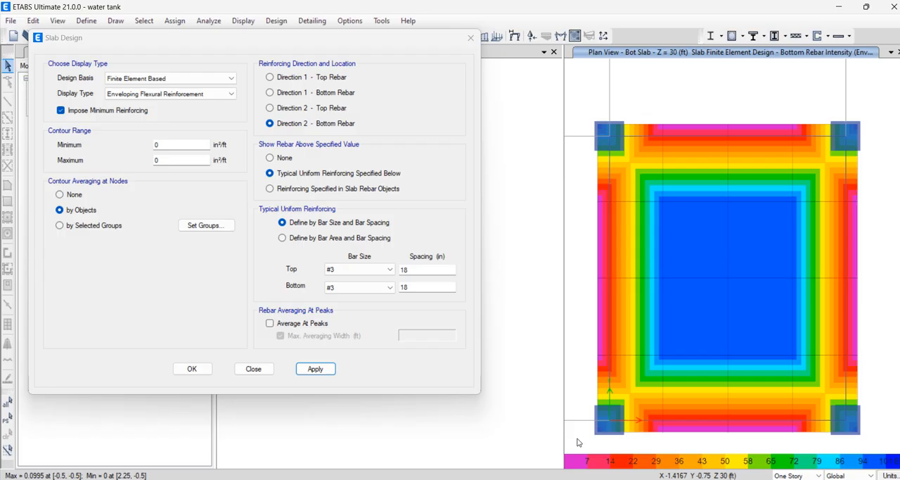
Reduce the top and bottom bar spacing to 12 in and apply it to the slab display
{"action": "double_click", "coordinate": [429, 271]}
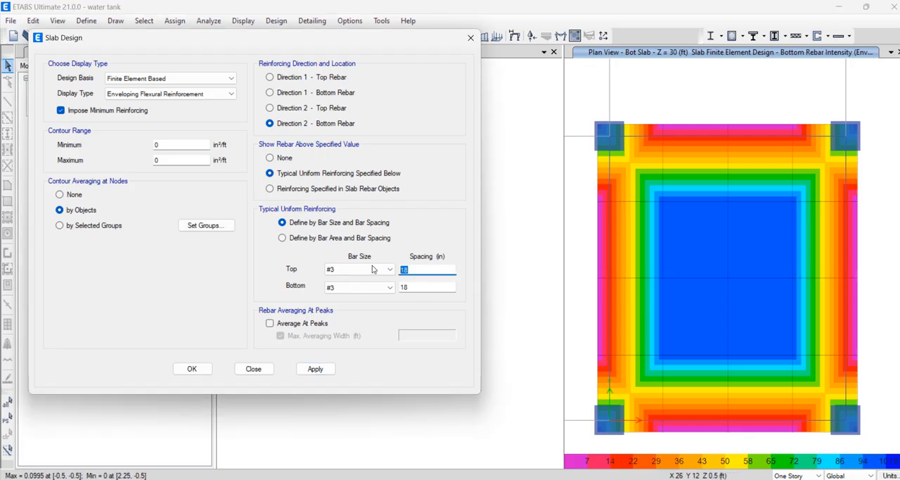
{"action": "type", "text": "12"}
{"action": "double_click", "coordinate": [425, 286]}
{"action": "type", "text": "1"}
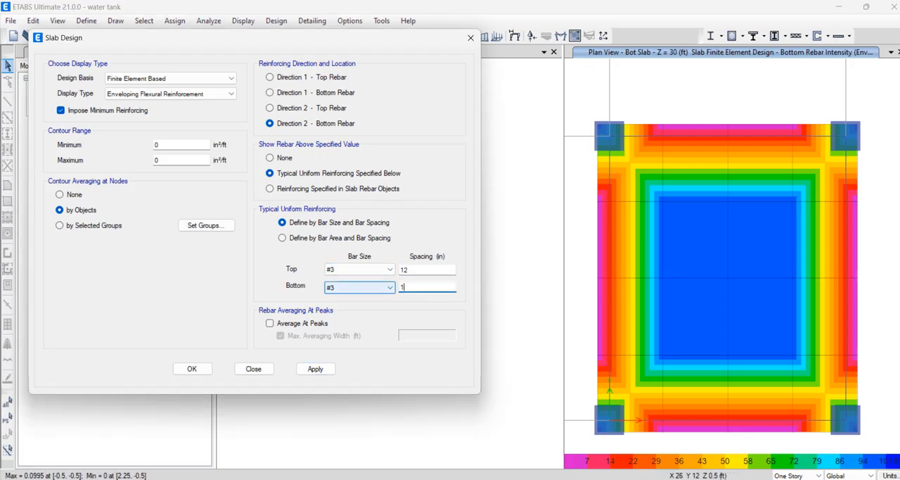
{"action": "type", "text": "2"}
{"action": "left_click", "coordinate": [315, 369]}
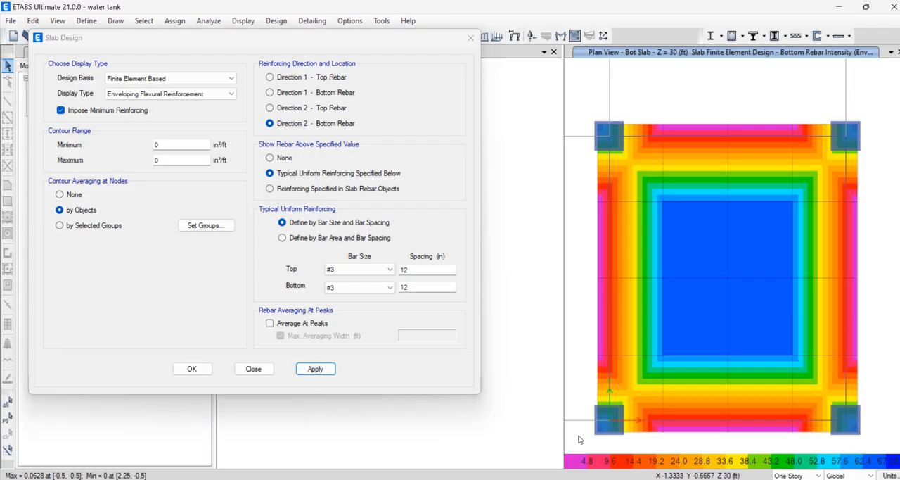
Tighten the top and bottom bar spacing to 6 in and apply it to the slab display
{"action": "double_click", "coordinate": [405, 270]}
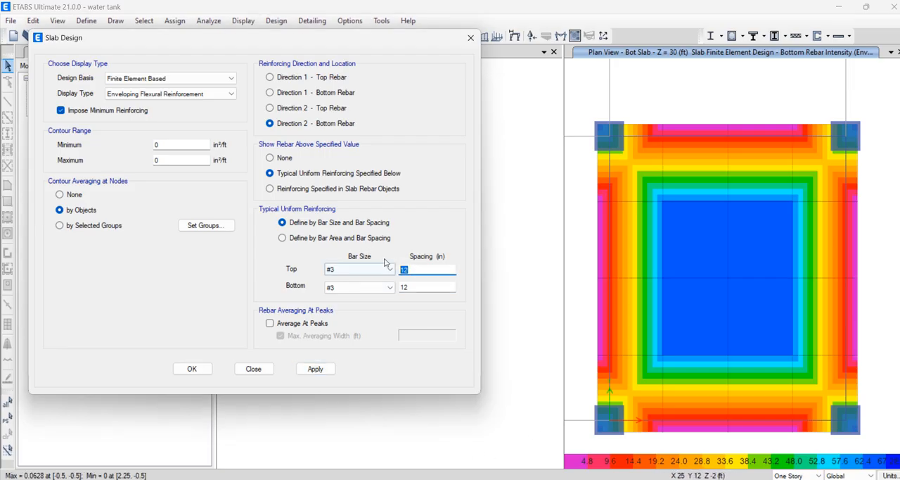
{"action": "type", "text": "6"}
{"action": "key", "text": "Tab"}
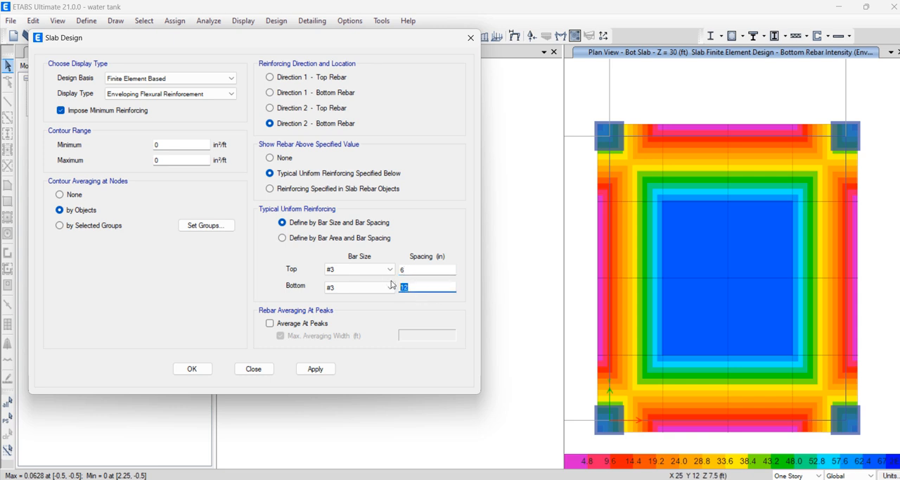
{"action": "type", "text": "6"}
{"action": "left_click", "coordinate": [314, 368]}
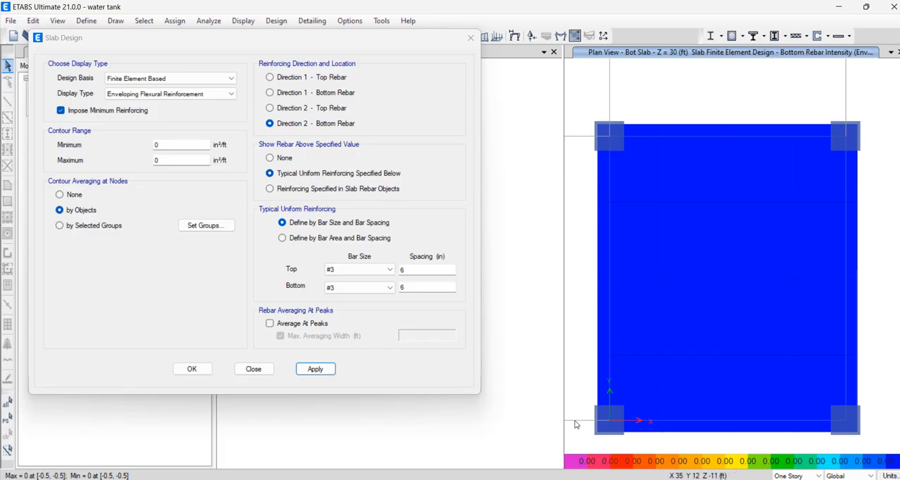
Set the top and bottom bar spacing to 9 in and apply it to the slab display
{"action": "double_click", "coordinate": [411, 269]}
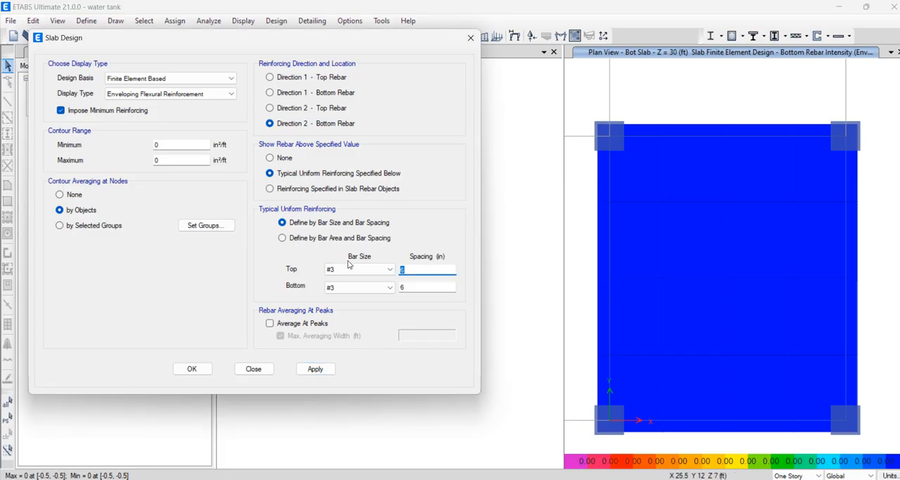
{"action": "type", "text": "9"}
{"action": "double_click", "coordinate": [416, 287]}
{"action": "type", "text": "9"}
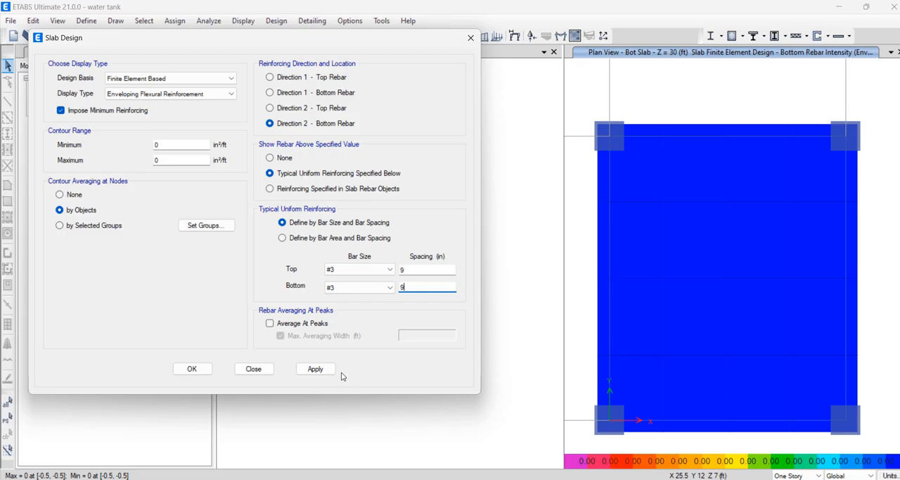
{"action": "left_click", "coordinate": [313, 371]}
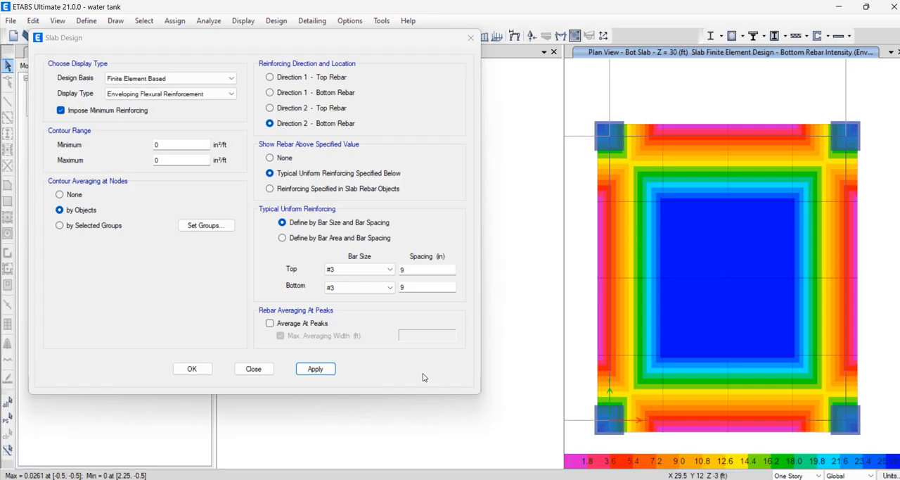
Change the top and bottom bar sizes to #4 and apply them to the slab display
{"action": "left_click", "coordinate": [346, 272]}
{"action": "left_click", "coordinate": [346, 296]}
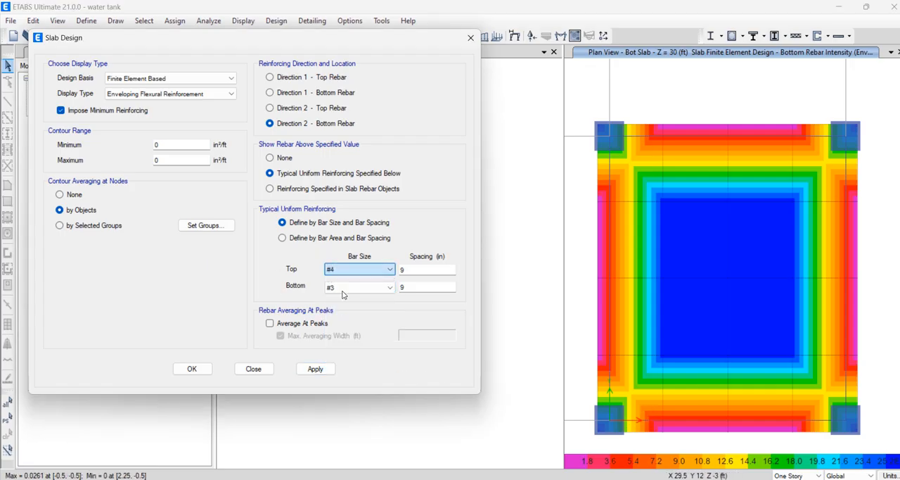
{"action": "left_click", "coordinate": [345, 289]}
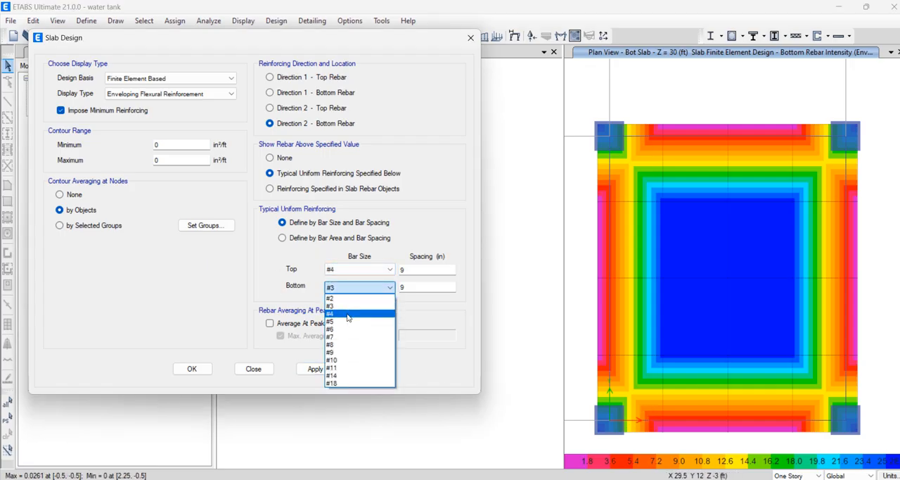
{"action": "left_click", "coordinate": [345, 314]}
{"action": "left_click", "coordinate": [316, 368]}
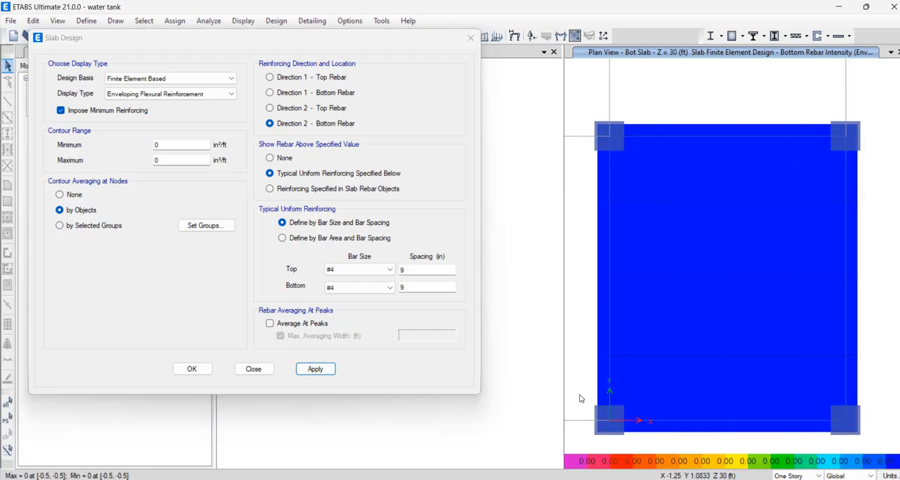
Try the reinforcing specified in slab rebar objects with Direction 1 top rebar, and close the slab design settings without applying
{"action": "left_click", "coordinate": [310, 189]}
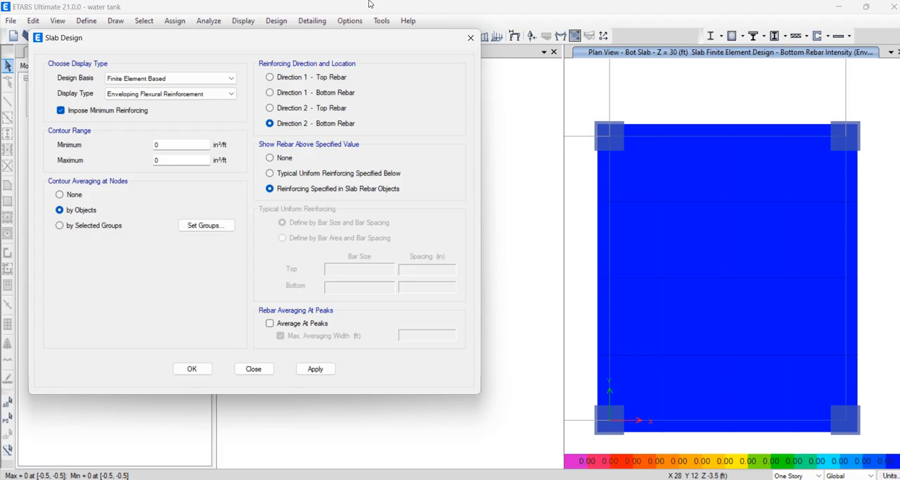
{"action": "left_click", "coordinate": [401, 28]}
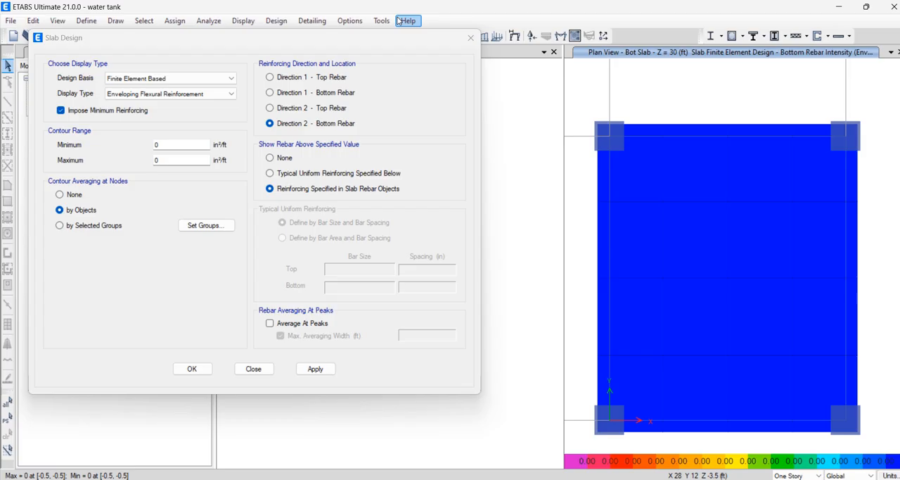
{"action": "left_click", "coordinate": [290, 79]}
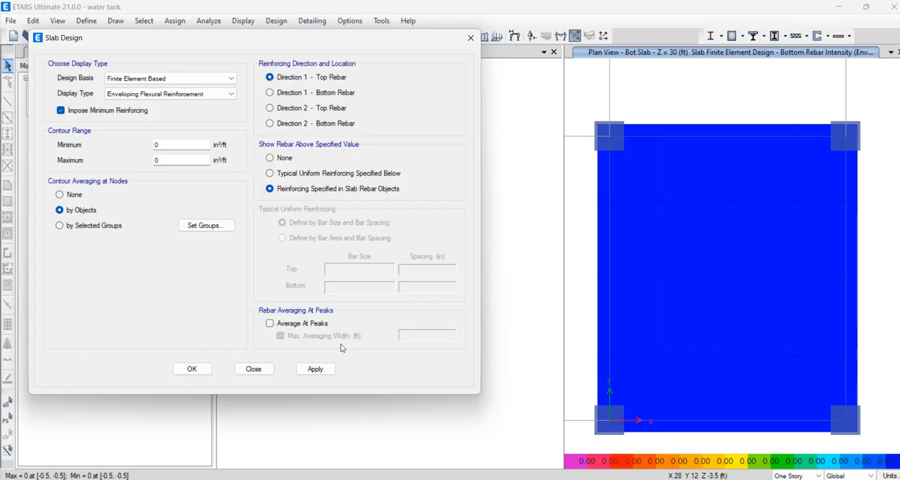
{"action": "left_click", "coordinate": [470, 37]}
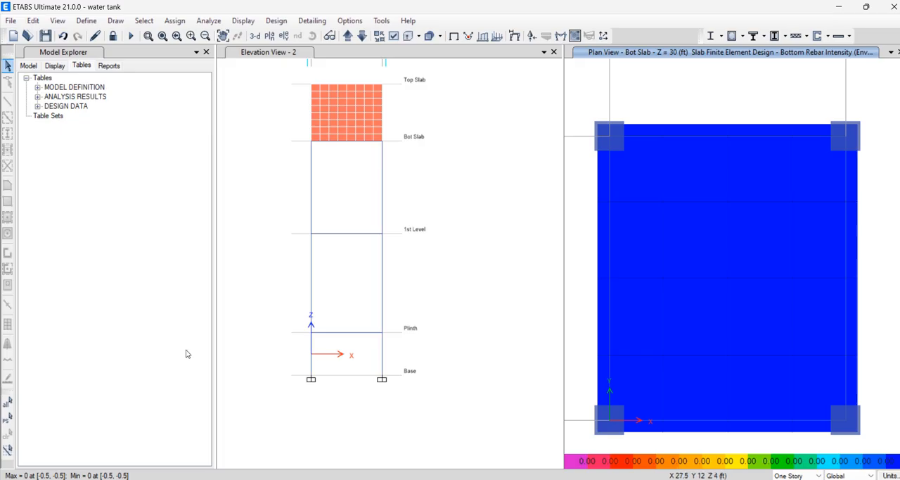
Review the model's available export formats and switch to the Bot Slab drawing in AutoCAD
{"action": "left_click", "coordinate": [10, 20]}
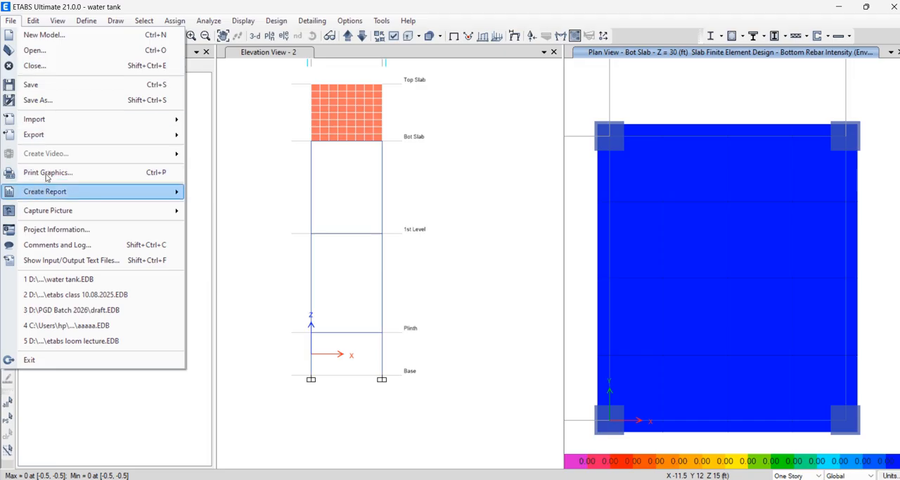
{"action": "mouse_move", "coordinate": [45, 134]}
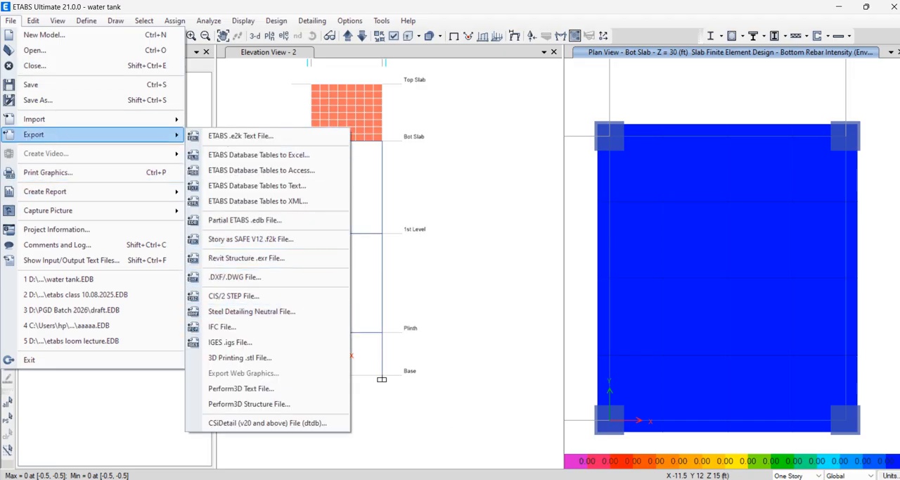
{"action": "left_click", "coordinate": [676, 479]}
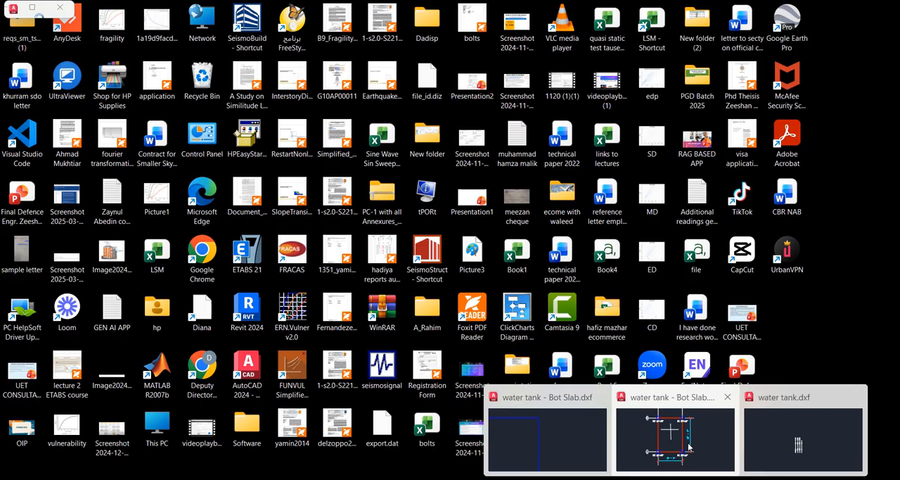
{"action": "left_click", "coordinate": [680, 426]}
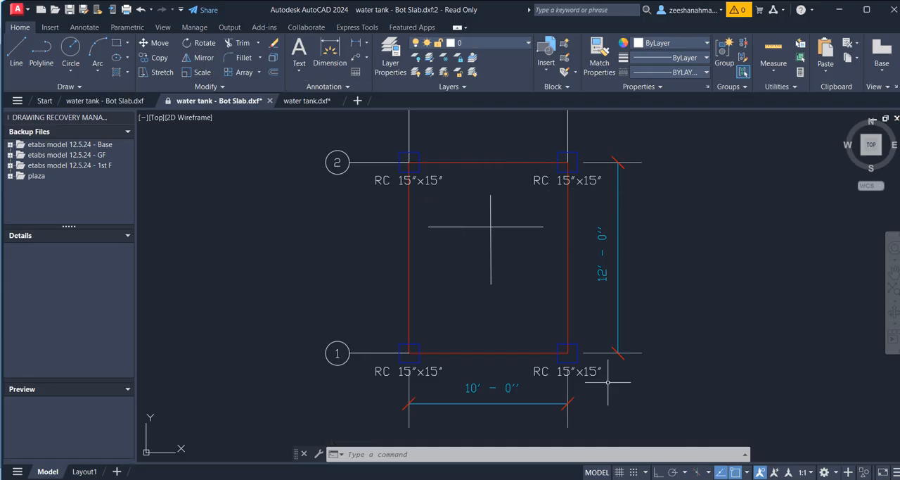
Switch to Paint and sketch two roughly vertical freehand lines below and beside the direction 1 and 2 axes
{"action": "key", "text": "alt+Tab"}
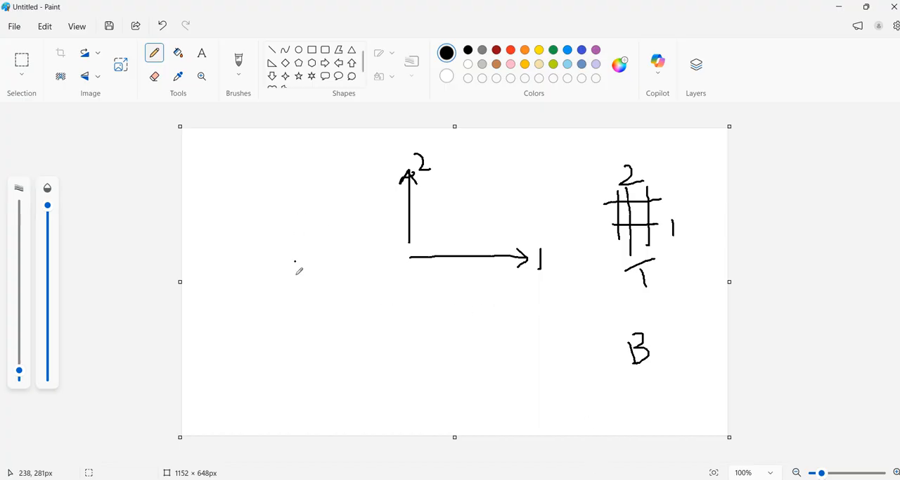
{"action": "left_click_drag", "start_coordinate": [318, 258], "coordinate": [327, 369]}
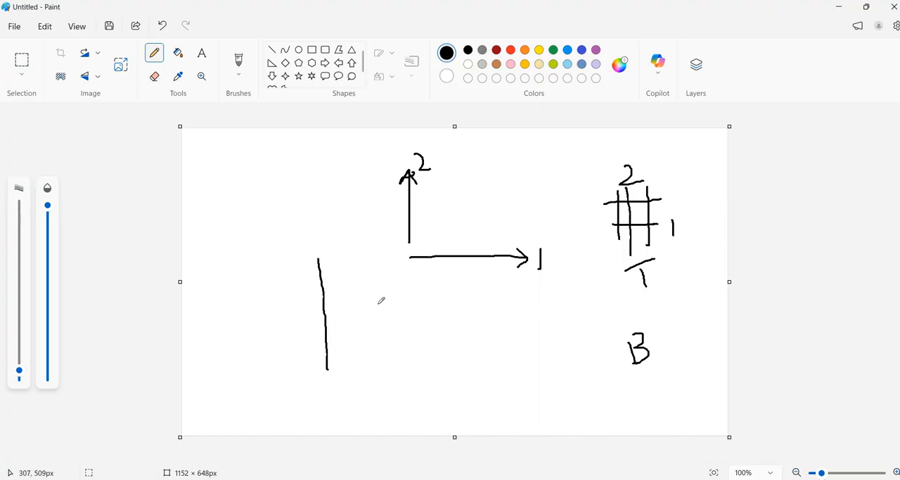
{"action": "left_click", "coordinate": [378, 246]}
{"action": "left_click_drag", "start_coordinate": [377, 247], "coordinate": [386, 362]}
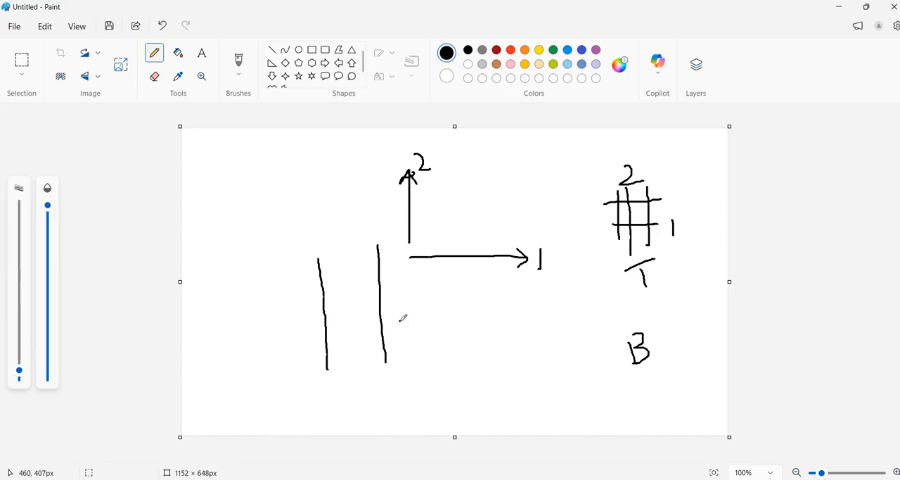
{"action": "left_click", "coordinate": [451, 307]}
{"action": "key", "text": "ctrl+z"}
{"action": "left_click_drag", "start_coordinate": [249, 146], "coordinate": [290, 146]}
{"action": "left_click_drag", "start_coordinate": [363, 153], "coordinate": [377, 157]}
{"action": "key", "text": "ctrl+z"}
Draw a slab section rectangle about 337 × 68 px, with four small rebar ellipses along its top edge and three along its bottom edge
{"action": "left_click", "coordinate": [312, 50]}
{"action": "left_click_drag", "start_coordinate": [218, 147], "coordinate": [378, 179]}
{"action": "left_click", "coordinate": [300, 51]}
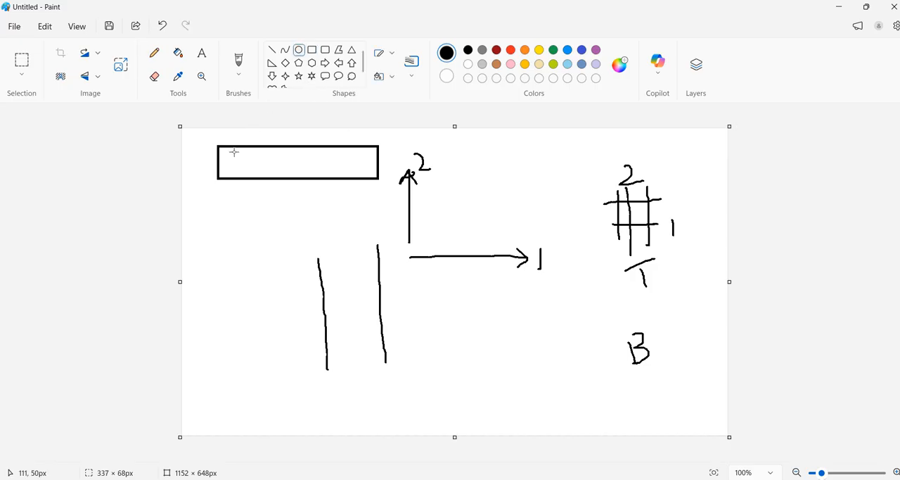
{"action": "left_click_drag", "start_coordinate": [233, 149], "coordinate": [328, 156]}
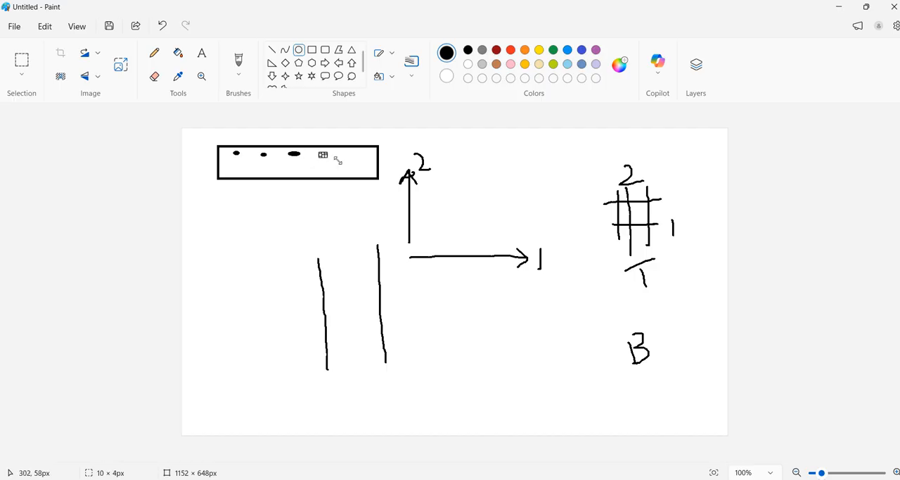
{"action": "left_click_drag", "start_coordinate": [241, 175], "coordinate": [318, 179]}
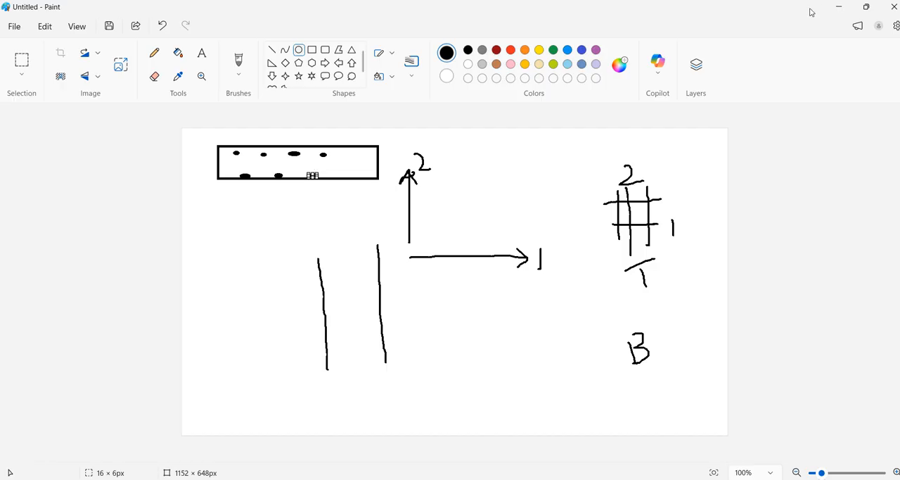
Switch back to ETABS and review the export formats available for the water tank model
{"action": "left_click", "coordinate": [836, 12]}
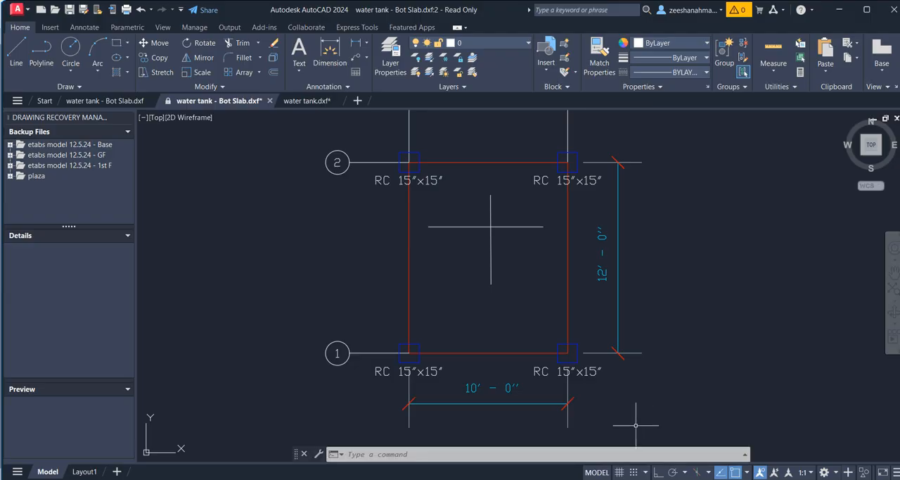
{"action": "mouse_move", "coordinate": [624, 478]}
{"action": "left_click", "coordinate": [645, 454]}
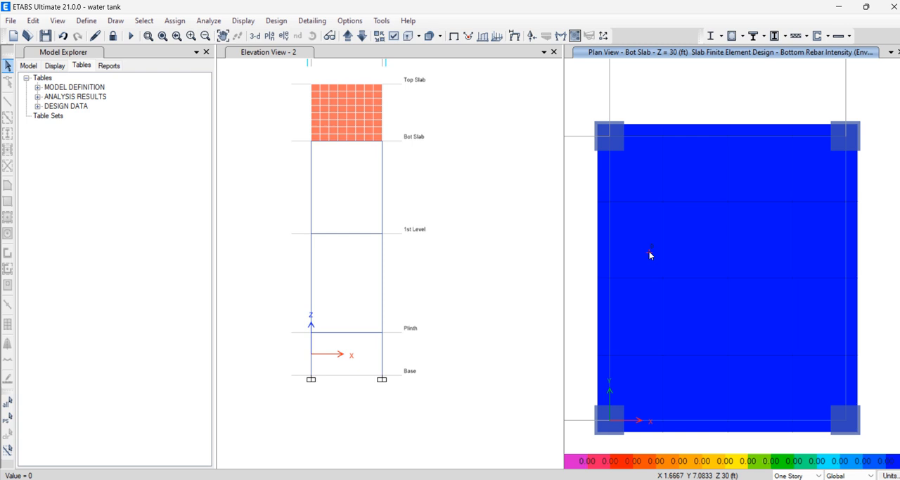
{"action": "left_click", "coordinate": [11, 20]}
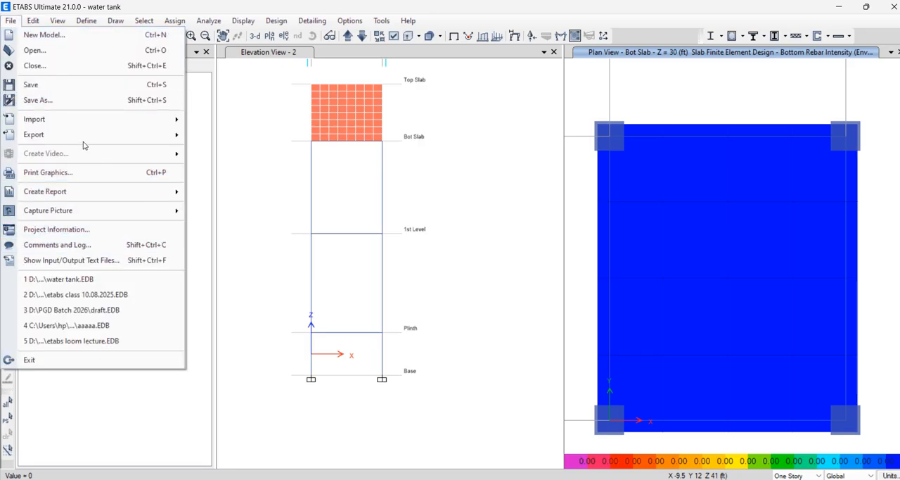
{"action": "mouse_move", "coordinate": [85, 135]}
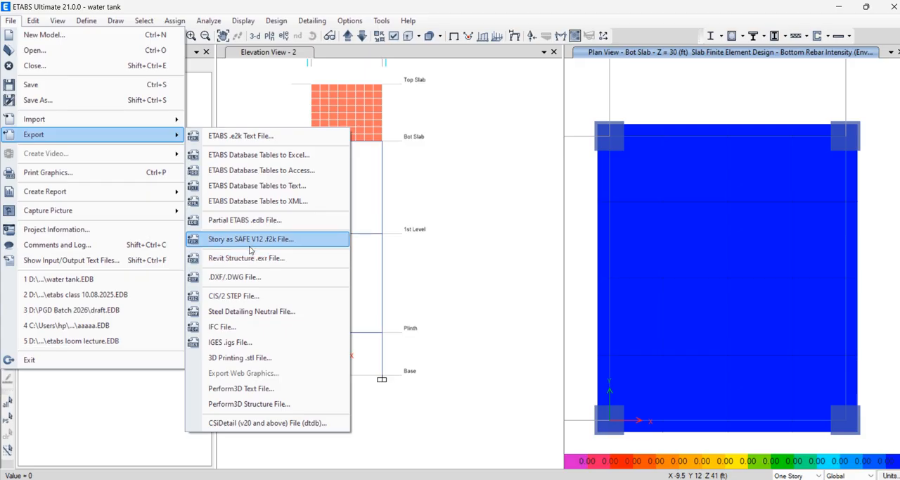
{"action": "left_click", "coordinate": [471, 307]}
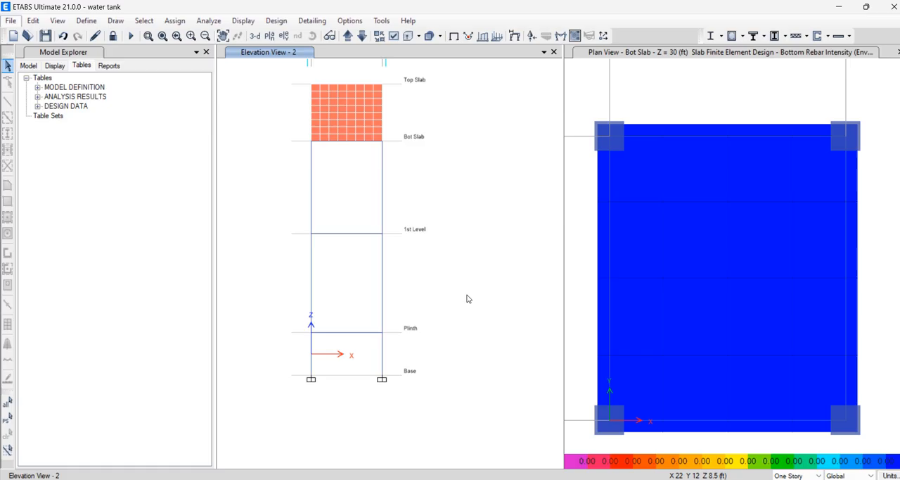
Display the concrete slab punching check in the elevation window and set that window to the Bot Slab plan
{"action": "left_click", "coordinate": [277, 21]}
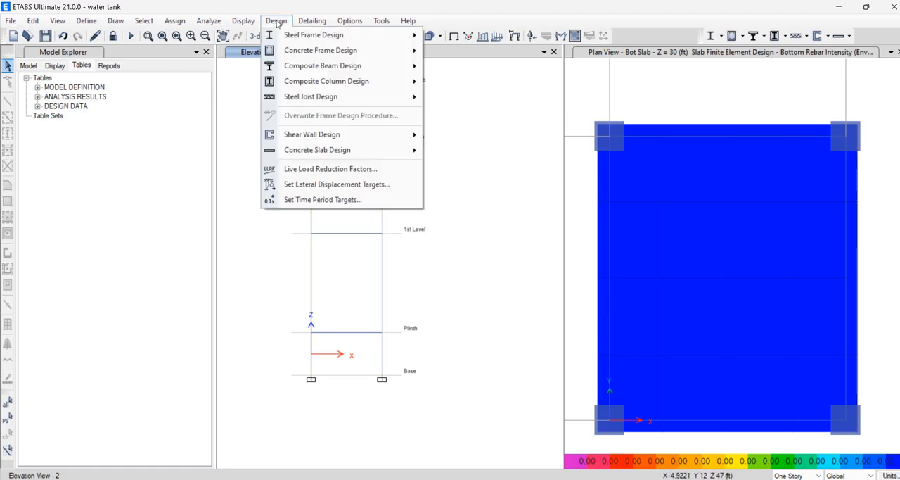
{"action": "mouse_move", "coordinate": [372, 146]}
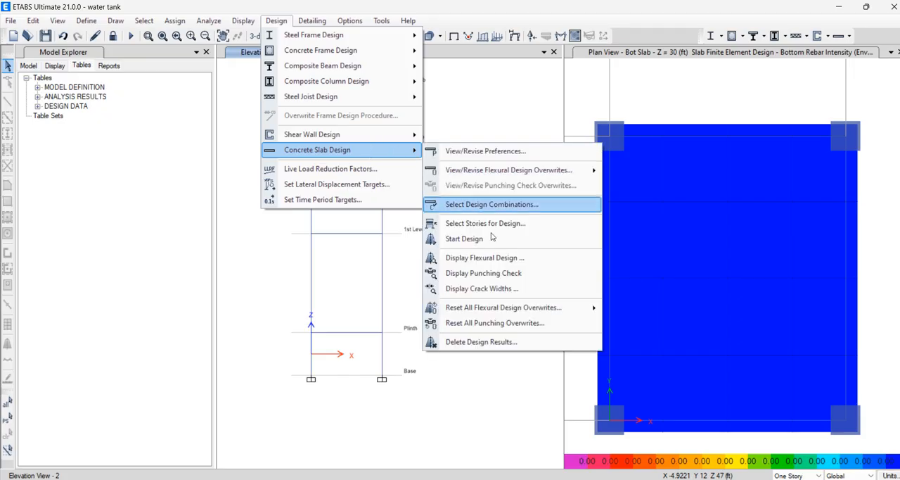
{"action": "left_click", "coordinate": [483, 274]}
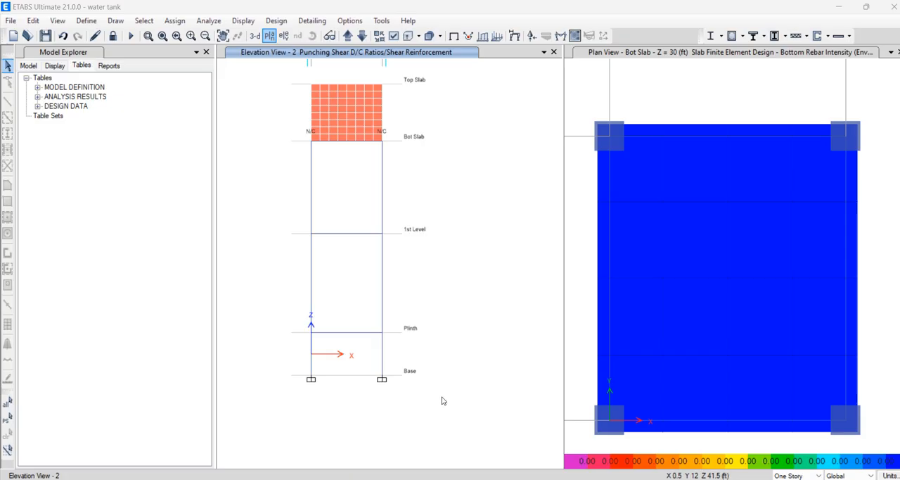
{"action": "left_click", "coordinate": [393, 219]}
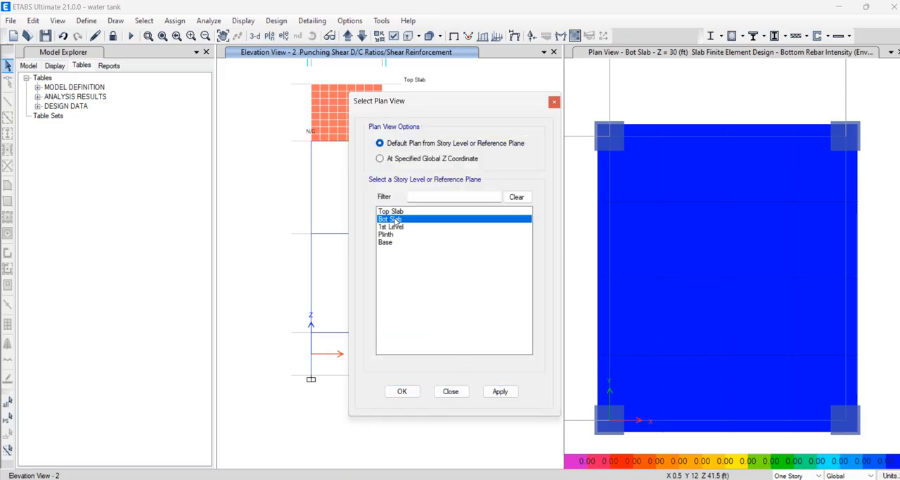
{"action": "left_click", "coordinate": [500, 392]}
{"action": "left_click", "coordinate": [450, 391]}
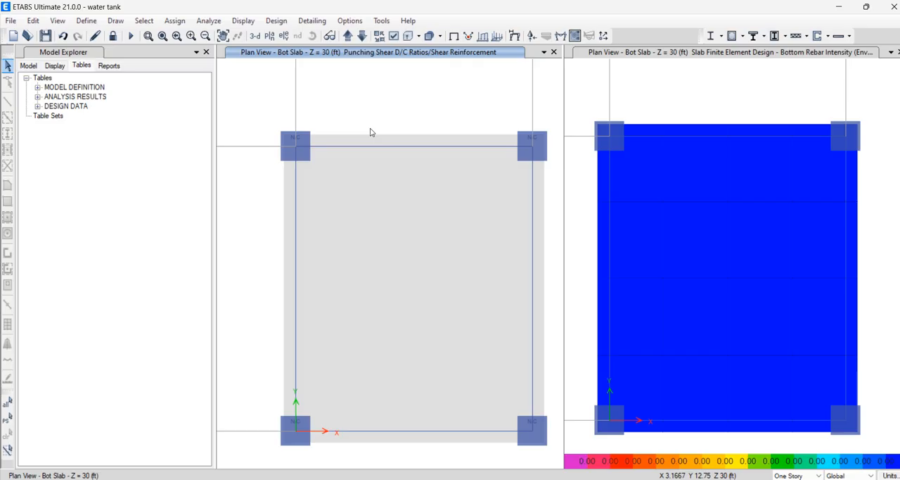
Try to inspect the punching check at the Bot Slab column located at X 0, Y 12 ft
{"action": "left_click", "coordinate": [296, 150]}
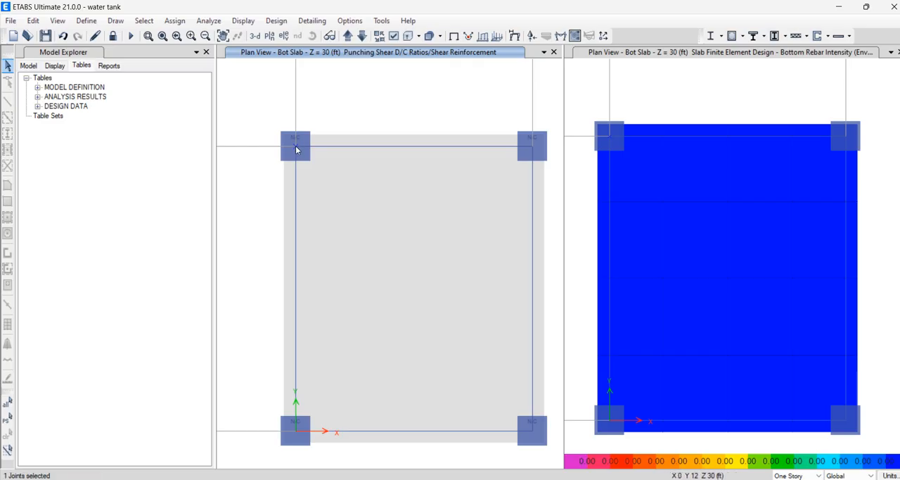
{"action": "left_click", "coordinate": [296, 150]}
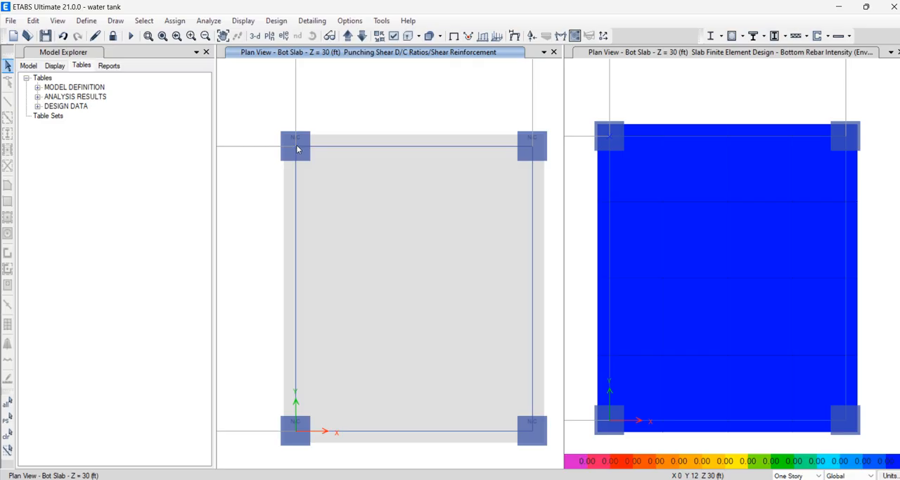
{"action": "right_click", "coordinate": [296, 150]}
{"action": "key", "text": "Escape"}
Set the punching check window to the elevation view along grid A
{"action": "left_click", "coordinate": [286, 39]}
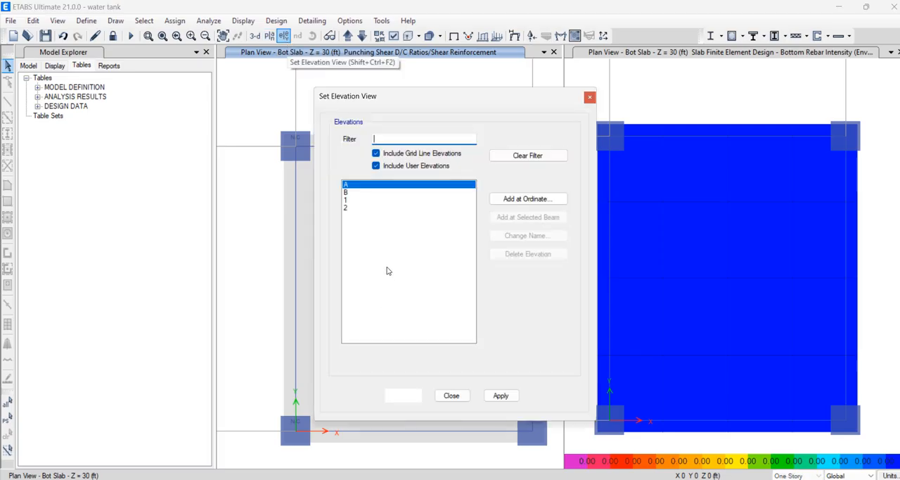
{"action": "left_click", "coordinate": [499, 396]}
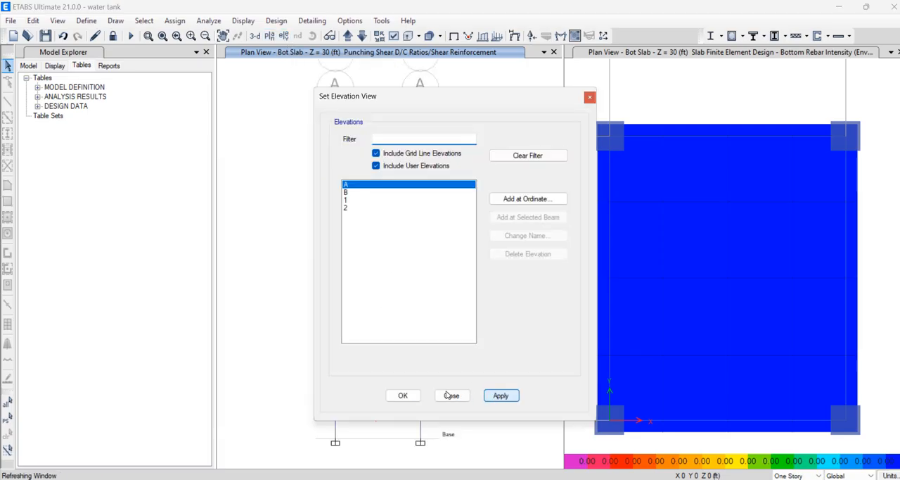
{"action": "left_click", "coordinate": [452, 395]}
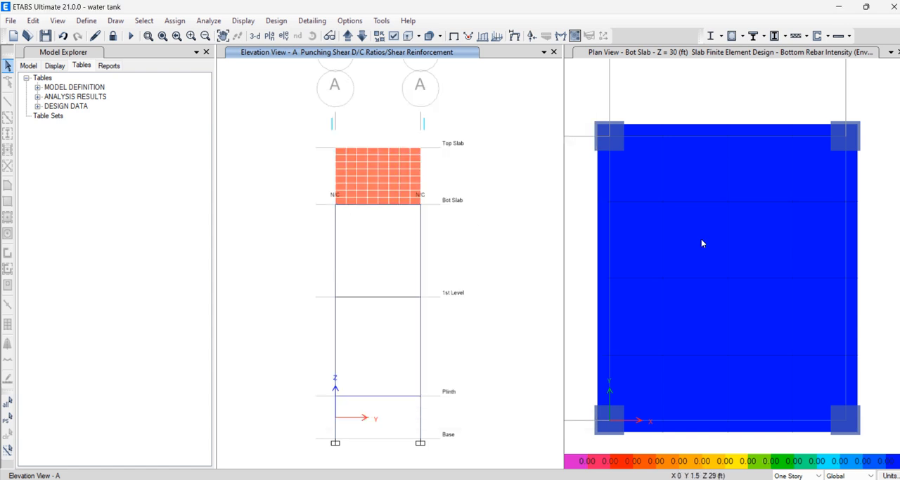
Change the bottom rebar intensity window to a 3-D view and display the concrete slab punching check in it
{"action": "left_click", "coordinate": [757, 98]}
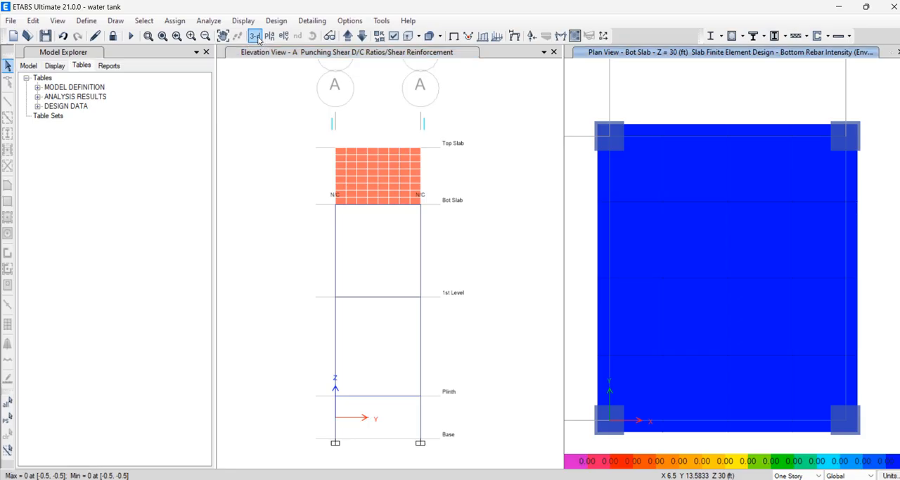
{"action": "left_click", "coordinate": [254, 35]}
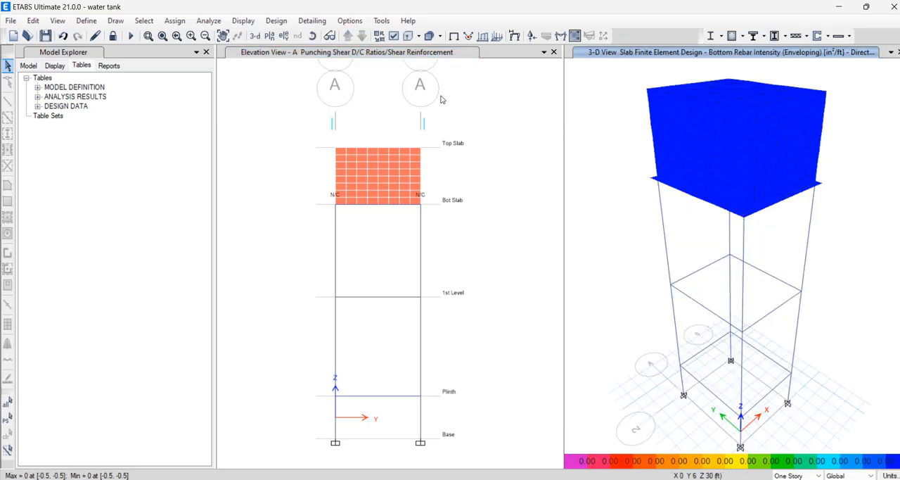
{"action": "left_click", "coordinate": [246, 22]}
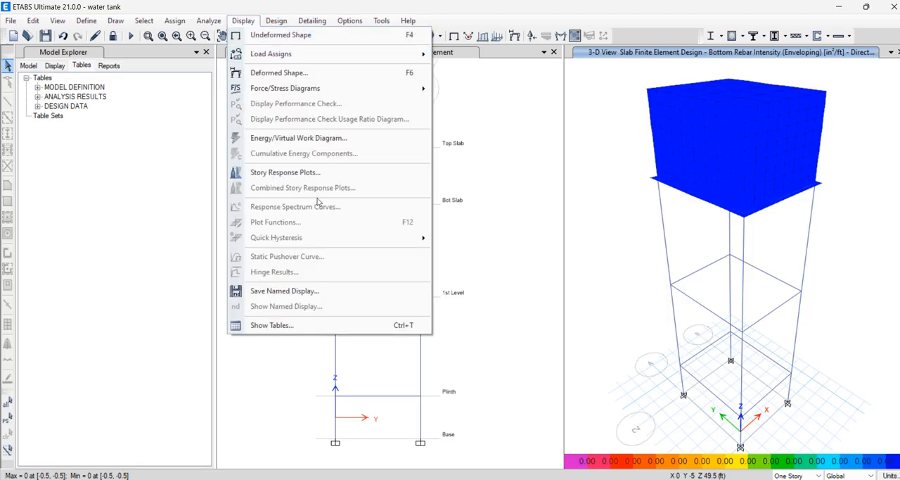
{"action": "left_click", "coordinate": [280, 22]}
{"action": "left_click", "coordinate": [280, 22]}
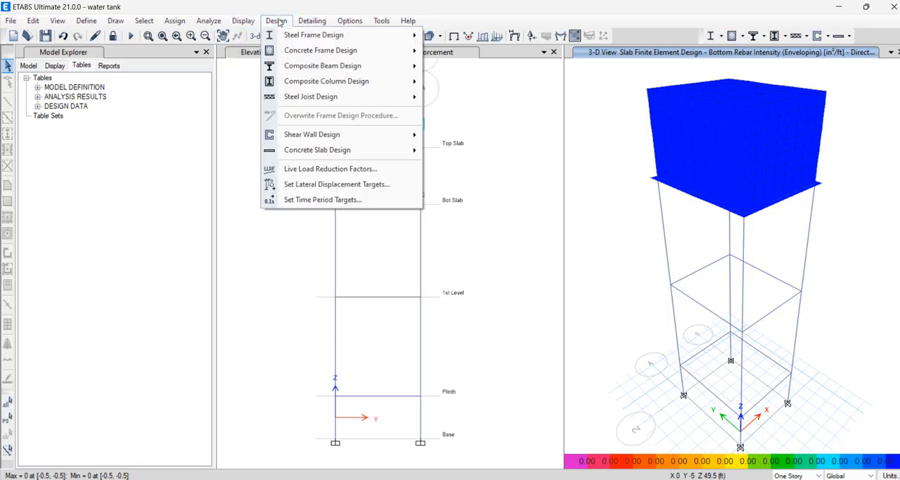
{"action": "mouse_move", "coordinate": [352, 138]}
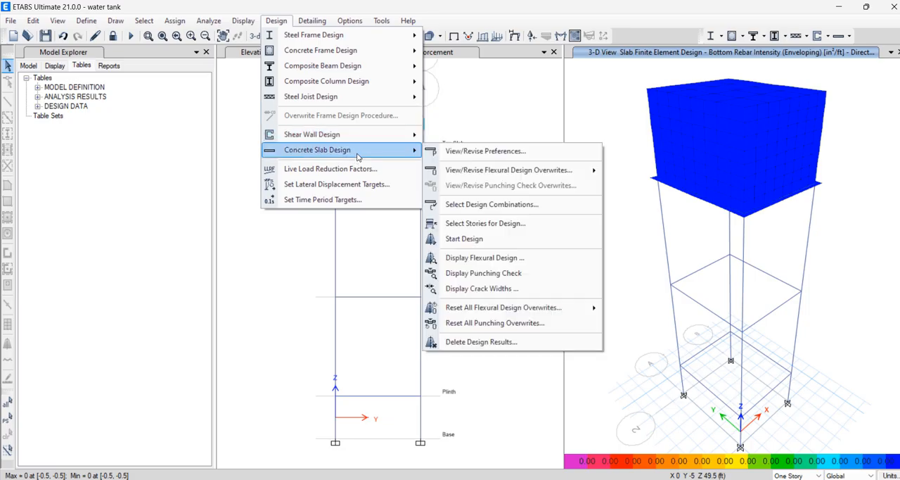
{"action": "left_click", "coordinate": [493, 269]}
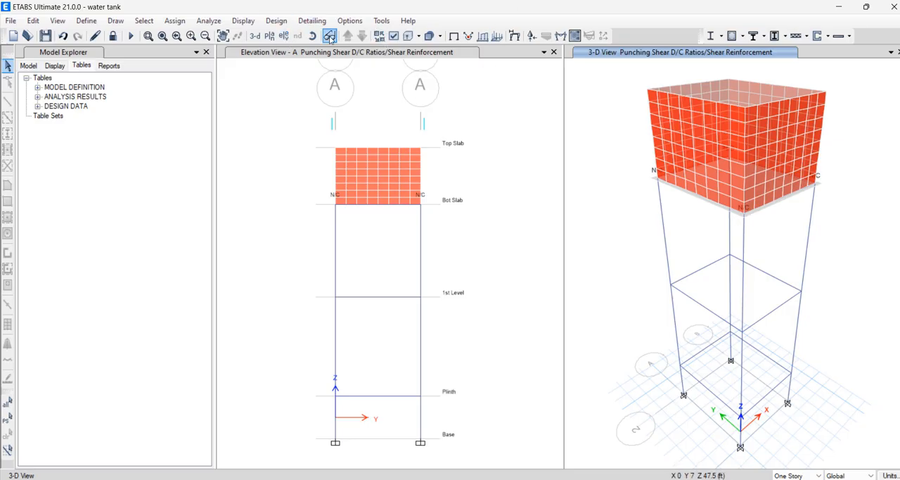
Set the 3-D punching check window to the Bot Slab plan
{"action": "left_click", "coordinate": [270, 36]}
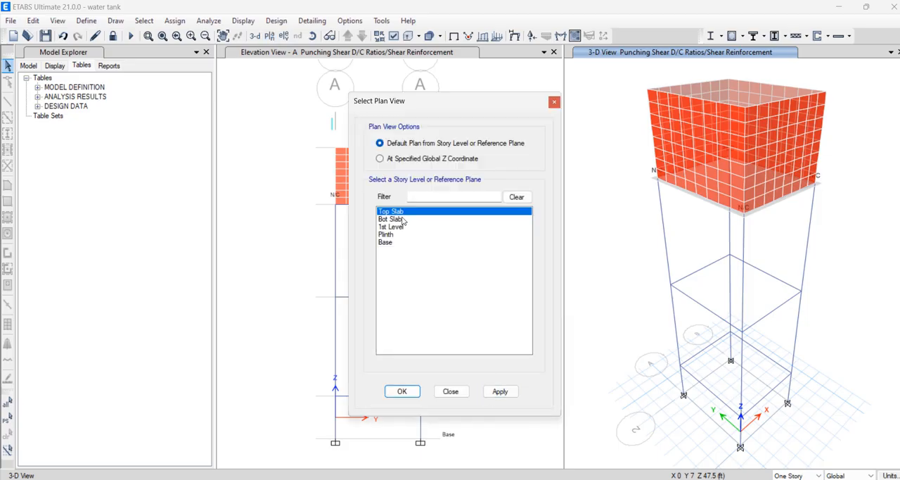
{"action": "left_click", "coordinate": [392, 219]}
{"action": "left_click", "coordinate": [499, 391]}
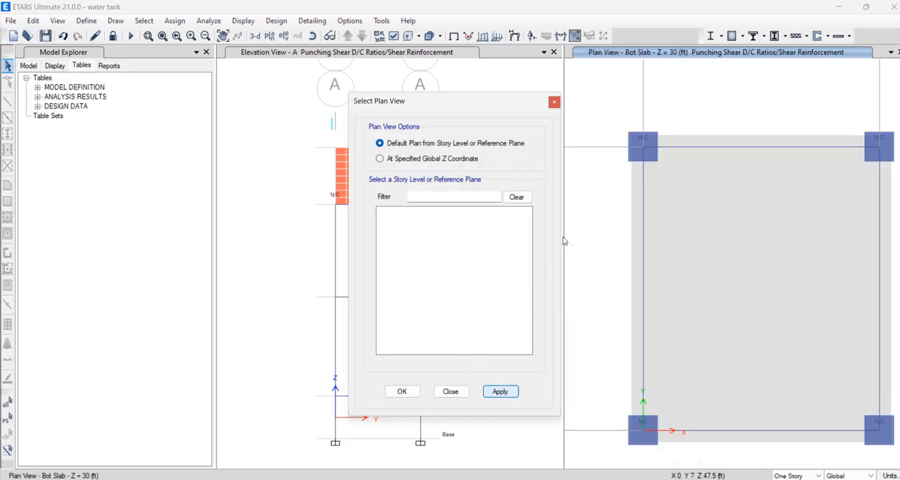
{"action": "left_click", "coordinate": [554, 101]}
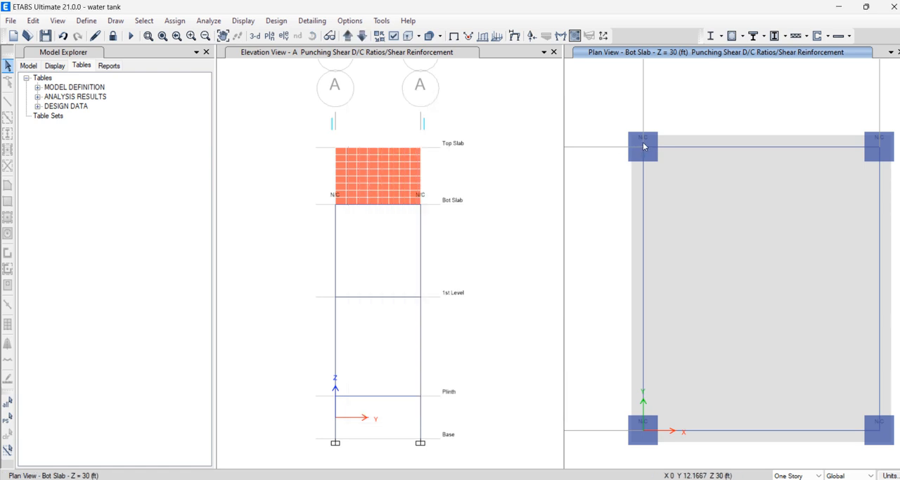
Try to open the punching details of the Bot Slab's X 0, Y 12 ft corner column, and clear the selection
{"action": "right_click", "coordinate": [642, 139]}
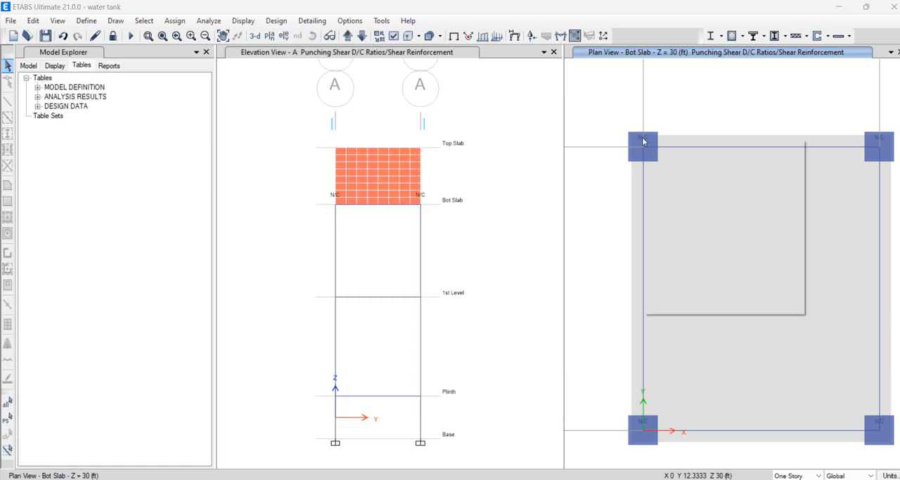
{"action": "key", "text": "Escape"}
{"action": "left_click", "coordinate": [643, 139]}
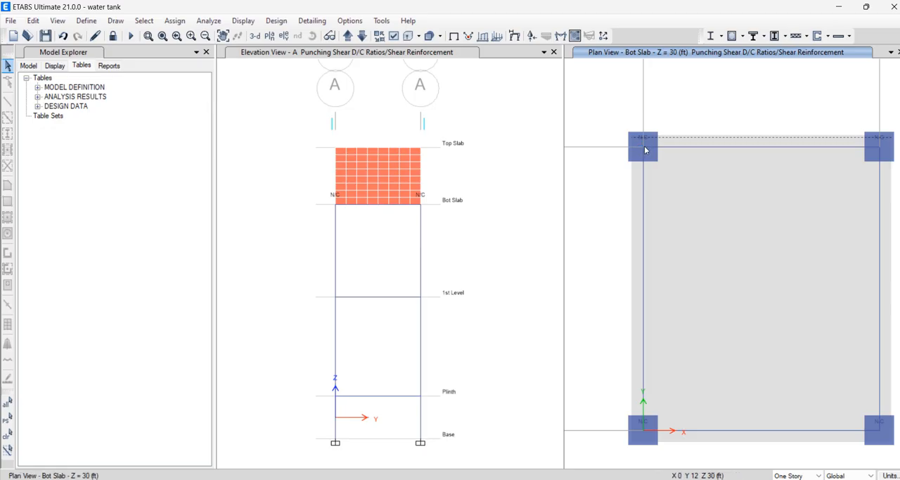
{"action": "left_click", "coordinate": [645, 147]}
{"action": "right_click", "coordinate": [806, 306]}
{"action": "left_click", "coordinate": [738, 265]}
{"action": "right_click", "coordinate": [738, 266]}
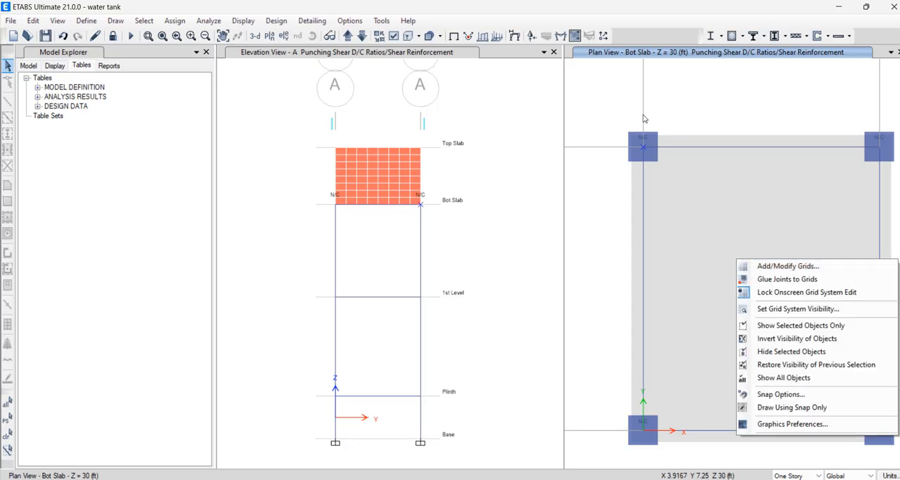
{"action": "left_click", "coordinate": [594, 94]}
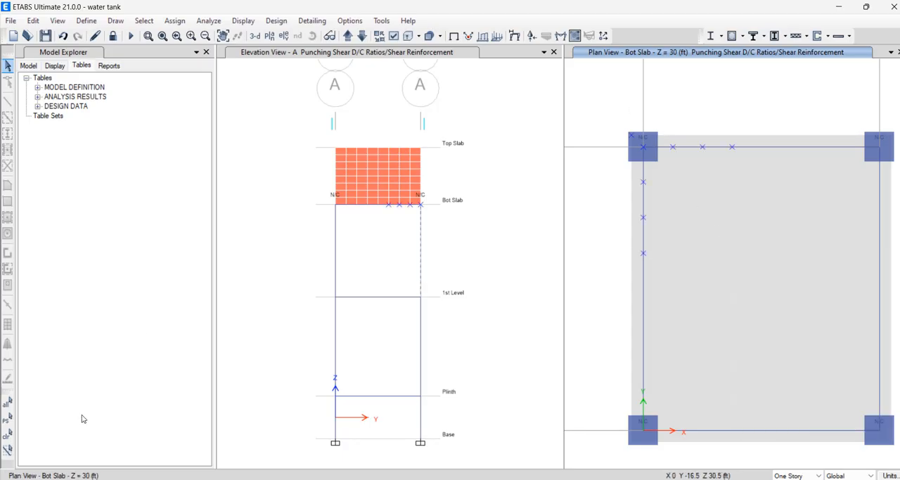
{"action": "left_click", "coordinate": [11, 436]}
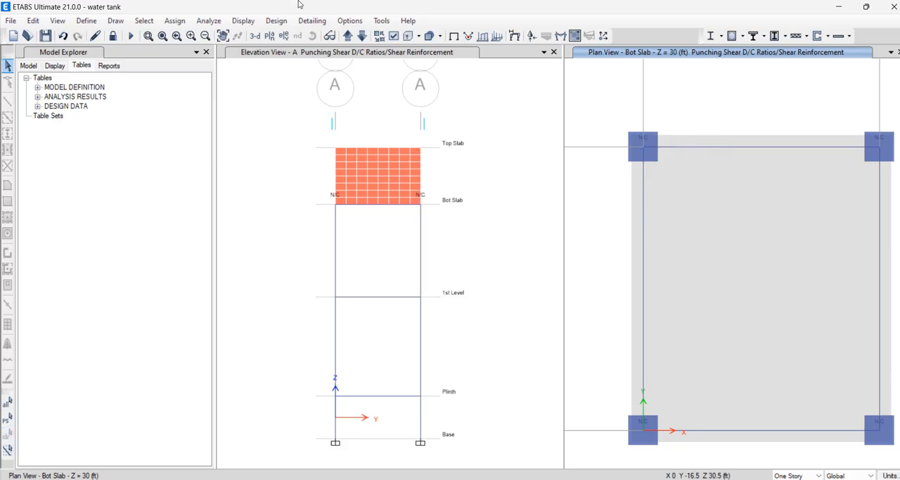
Check the concrete slab design commands and expand the design definition tables to show the design load combinations
{"action": "left_click", "coordinate": [276, 20]}
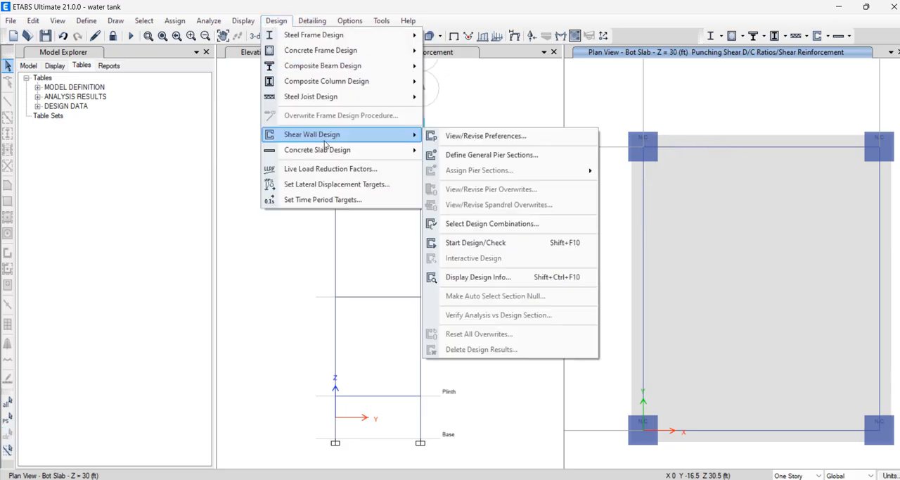
{"action": "mouse_move", "coordinate": [338, 154]}
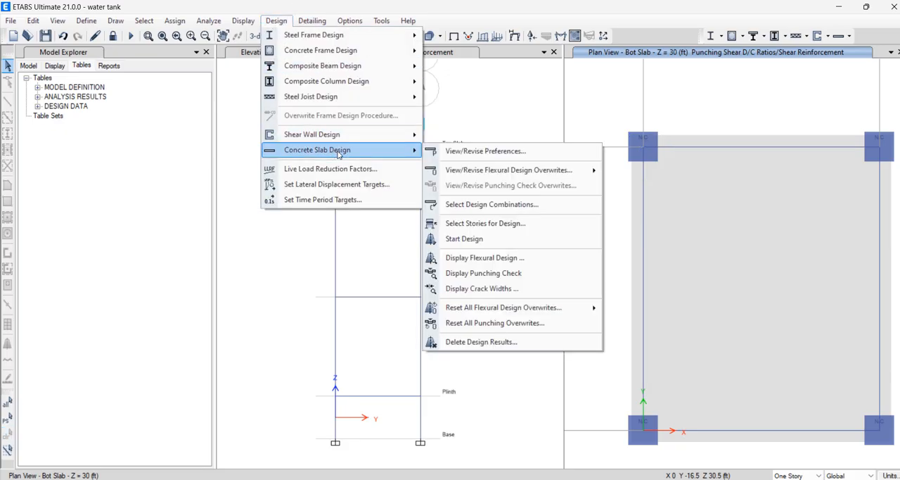
{"action": "left_click", "coordinate": [38, 111]}
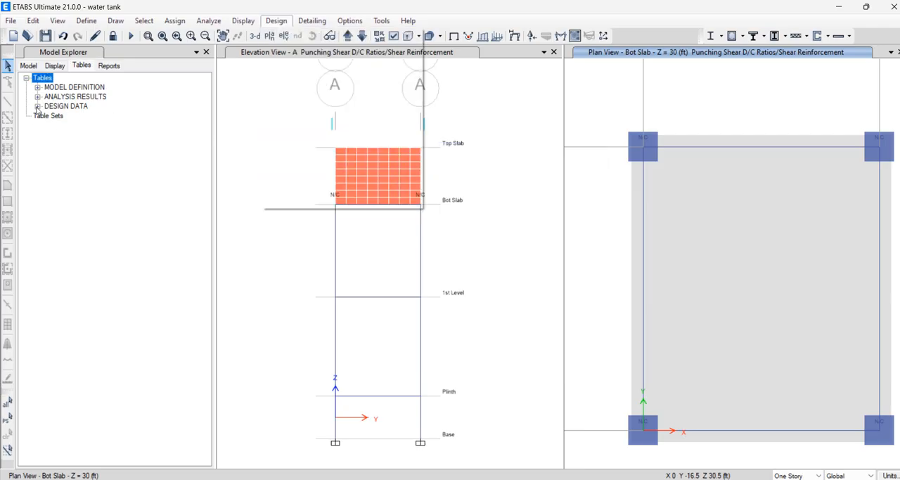
{"action": "left_click", "coordinate": [38, 106]}
{"action": "left_click", "coordinate": [49, 115]}
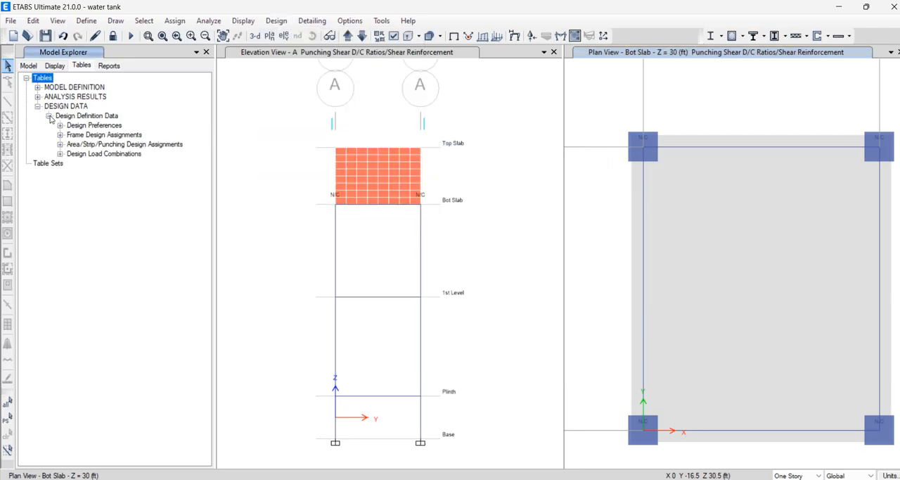
{"action": "left_click", "coordinate": [60, 154]}
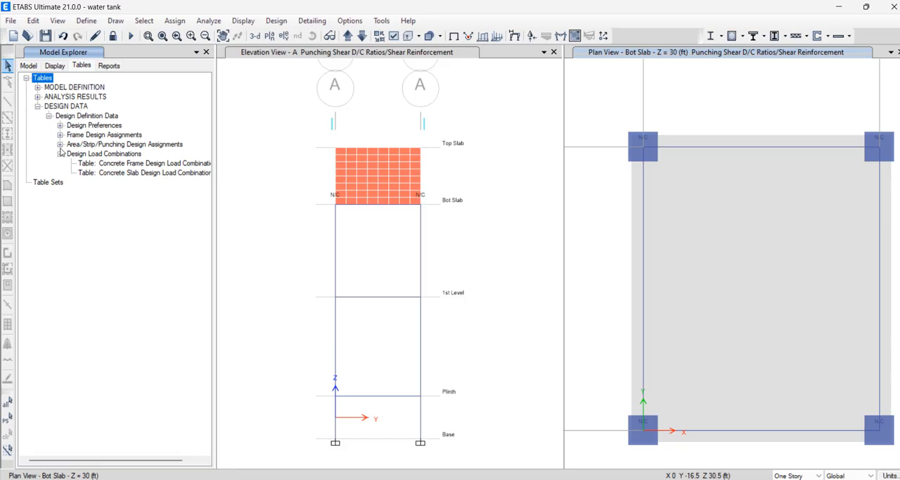
Expand the design preferences, frame design assignments and area/strip/punching design assignments in the design definition tables
{"action": "left_click", "coordinate": [59, 144]}
{"action": "left_click", "coordinate": [60, 135]}
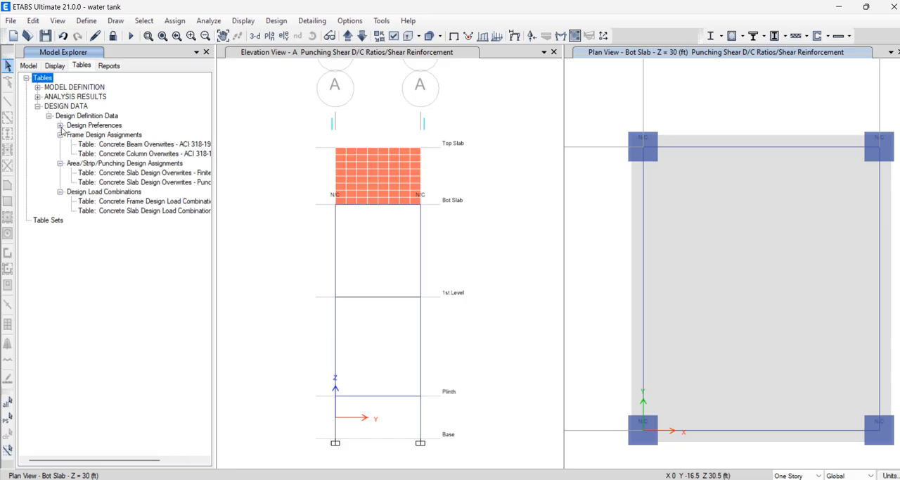
{"action": "left_click", "coordinate": [60, 125]}
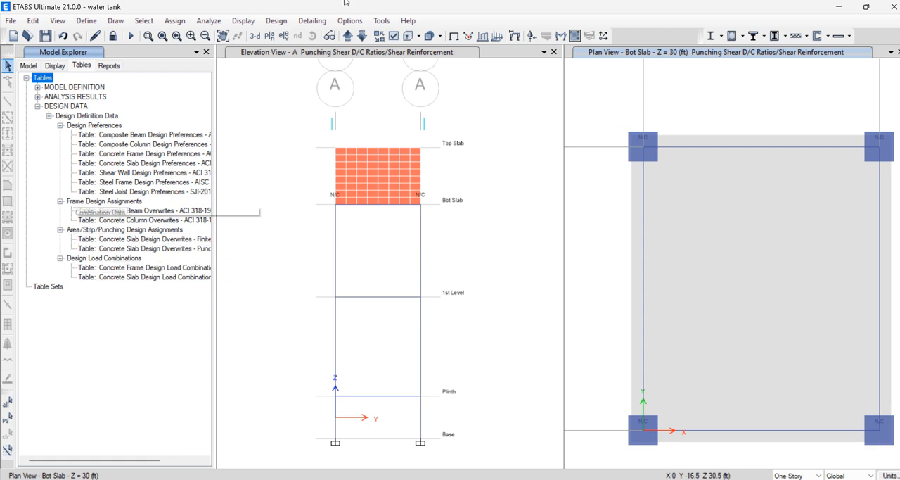
Select Top Slab among the stories for concrete slab design and run the slab design
{"action": "left_click", "coordinate": [276, 20]}
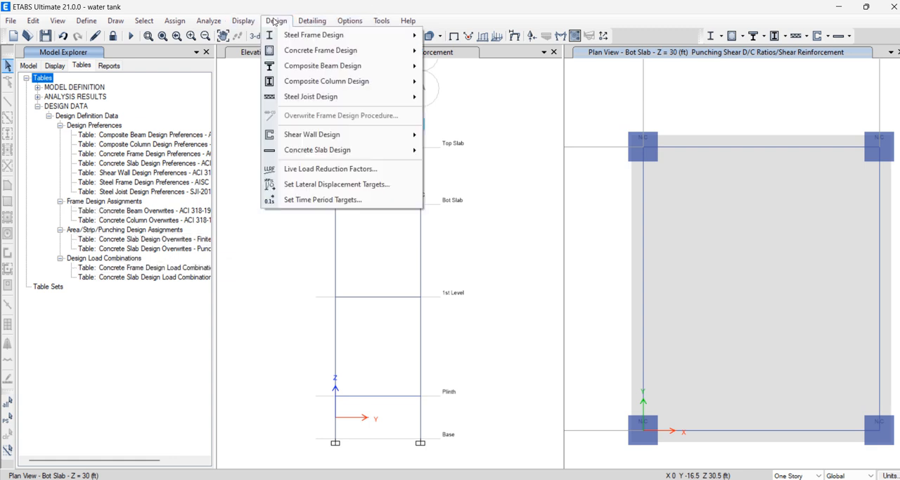
{"action": "mouse_move", "coordinate": [339, 153]}
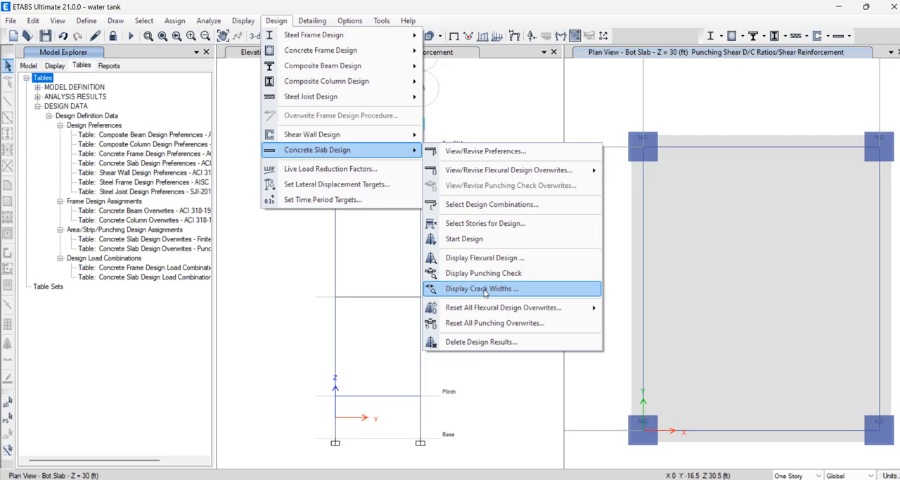
{"action": "left_click", "coordinate": [487, 223]}
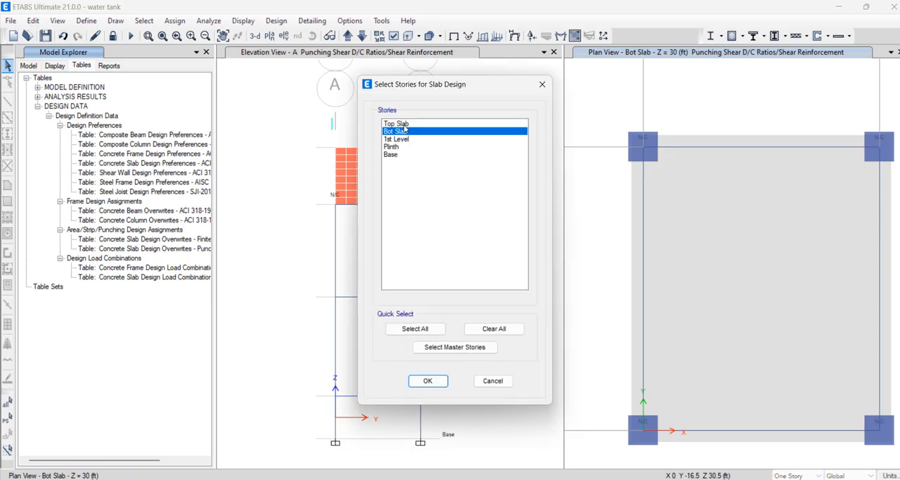
{"action": "left_click", "coordinate": [406, 124]}
{"action": "left_click", "coordinate": [427, 380]}
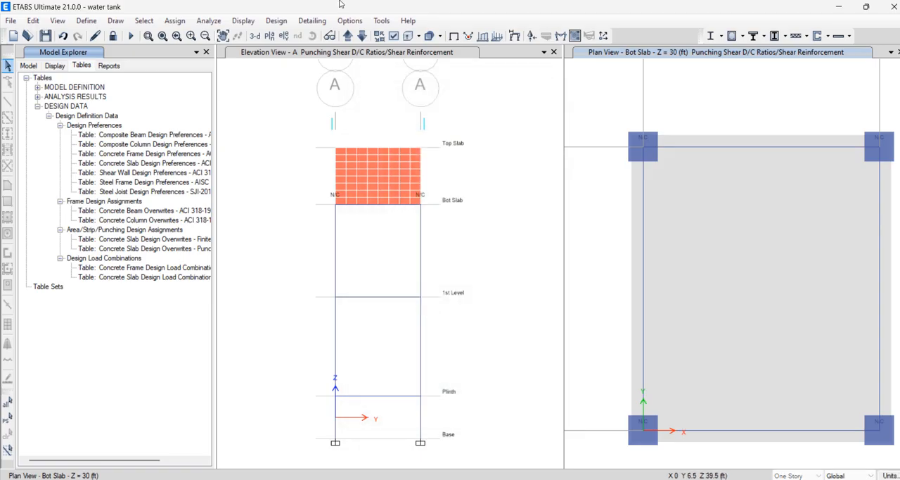
{"action": "left_click", "coordinate": [280, 22]}
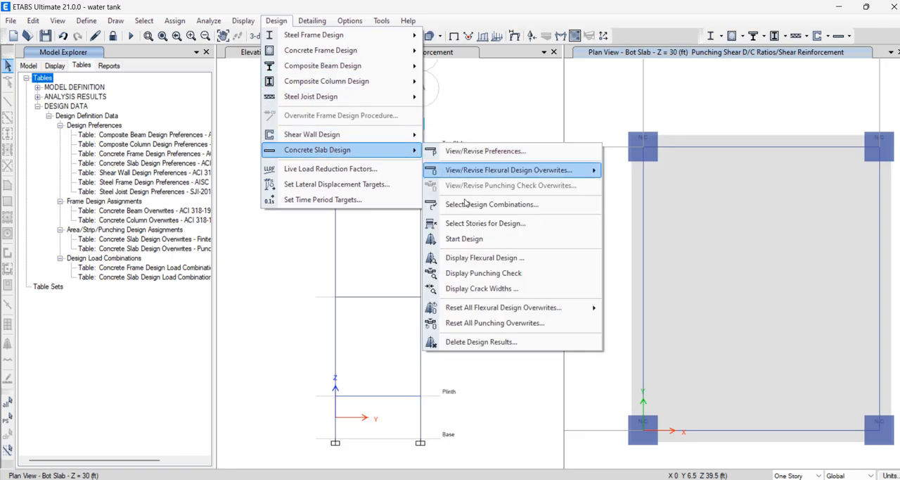
{"action": "left_click", "coordinate": [476, 239]}
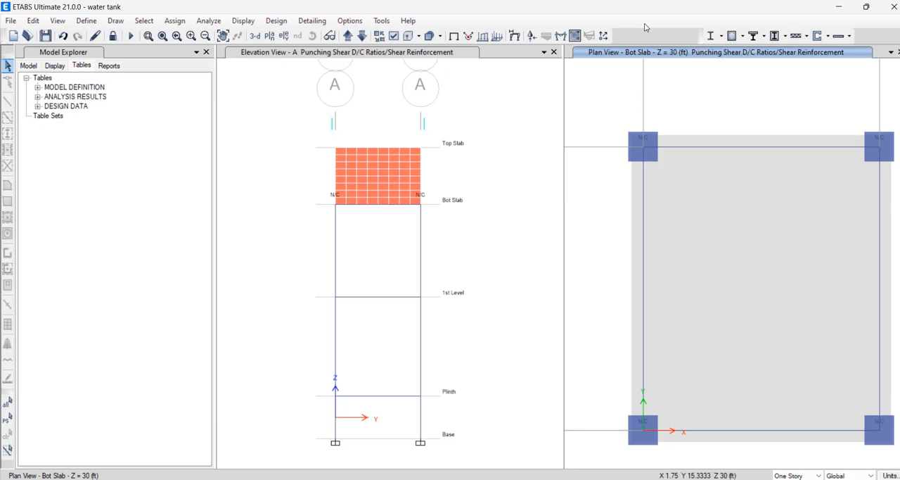
Move the punching check plan view up one story to the Top Slab
{"action": "left_click", "coordinate": [348, 36]}
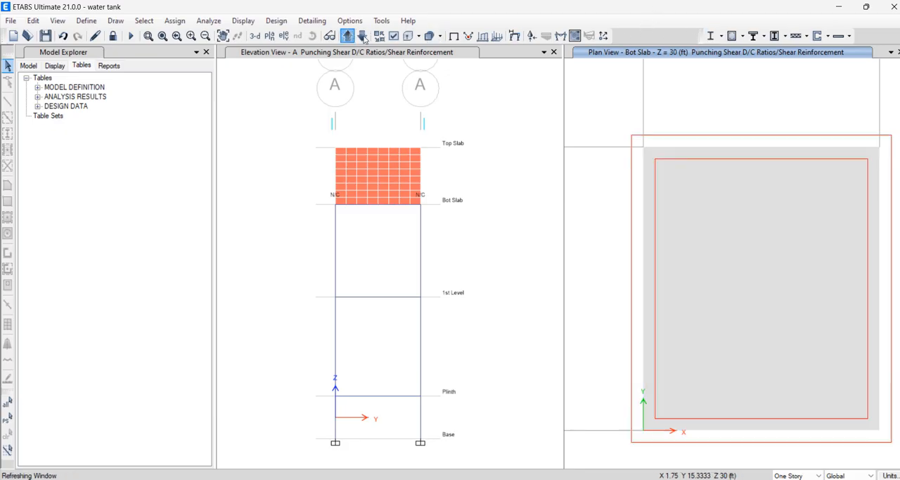
{"action": "middle_click_drag", "start_coordinate": [708, 209], "coordinate": [678, 183]}
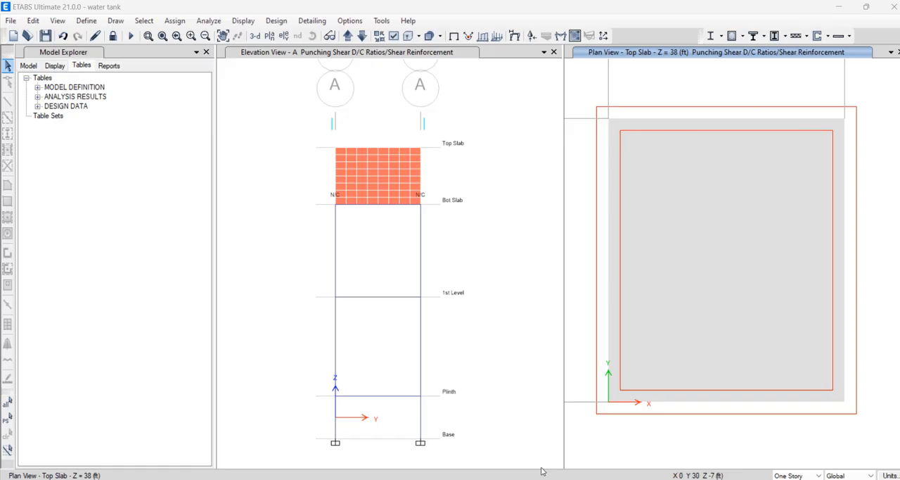
Switch to the structural design presentation in PowerPoint and look up the Required Area of Steel and Area Assigning for Footings slides
{"action": "left_click", "coordinate": [543, 472]}
{"action": "mouse_move", "coordinate": [543, 473]}
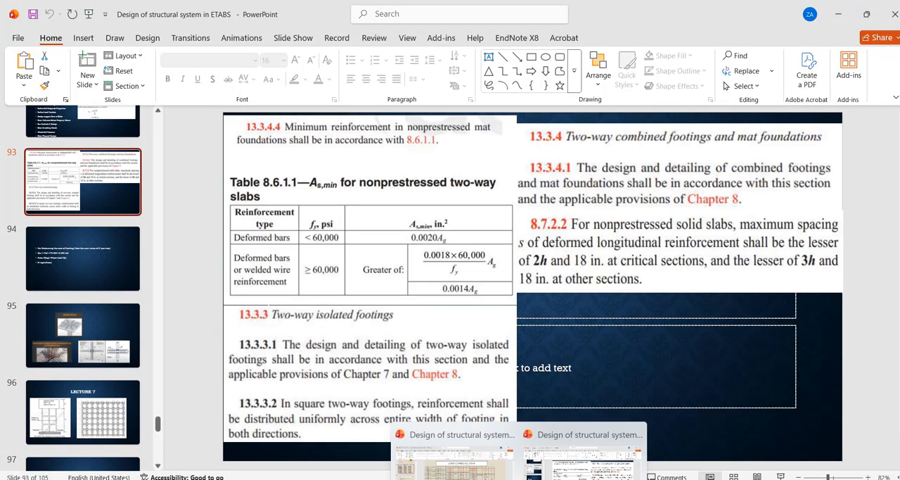
{"action": "left_click", "coordinate": [454, 445]}
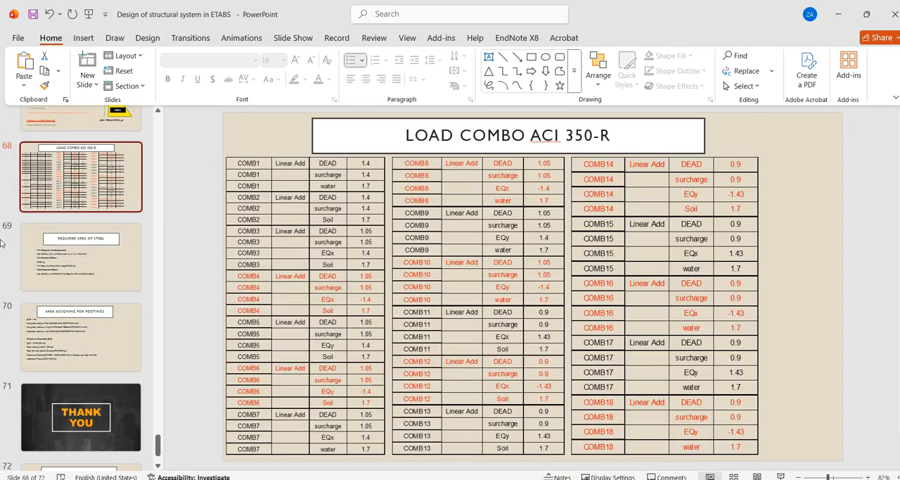
{"action": "left_click", "coordinate": [61, 267]}
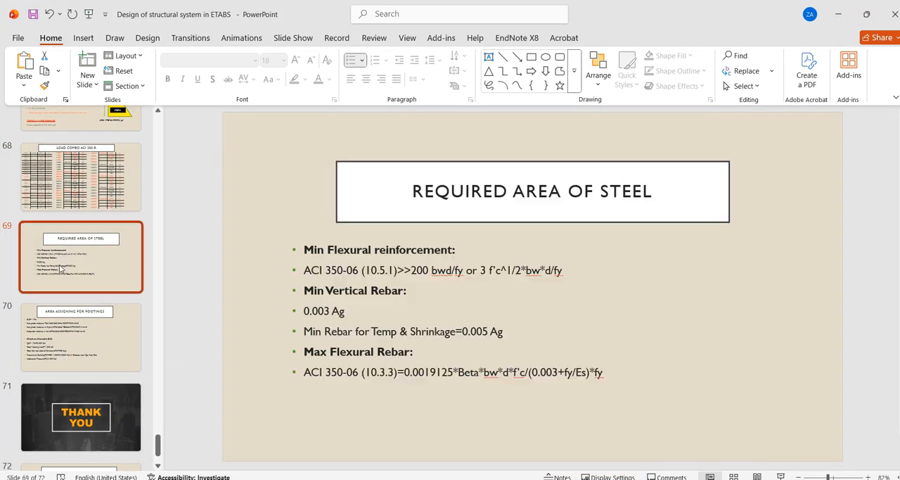
{"action": "left_click", "coordinate": [72, 335]}
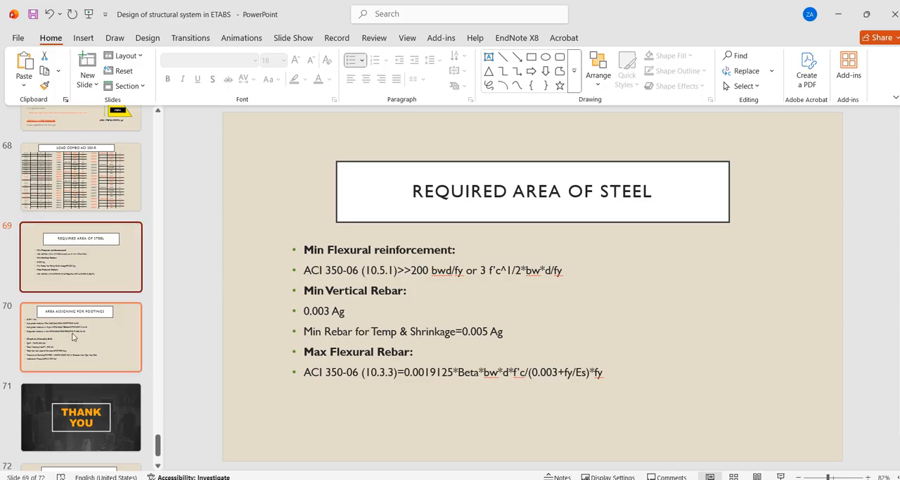
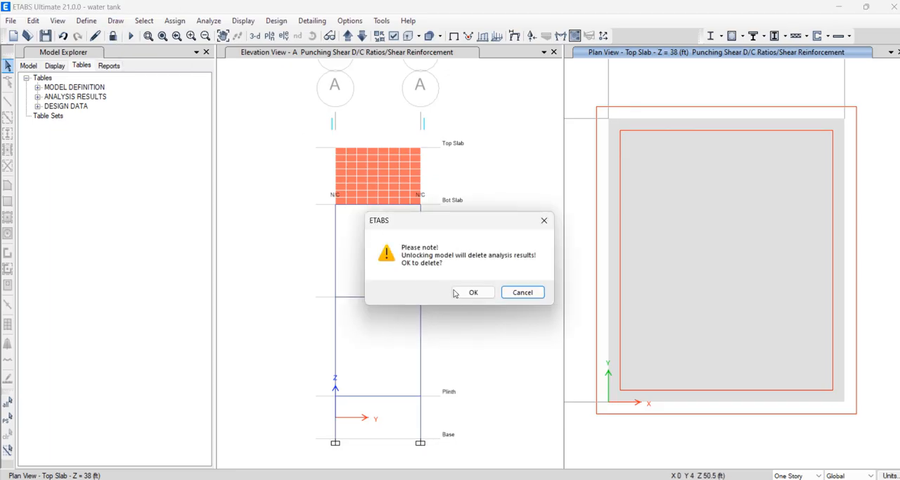
Unlock the model, accepting deletion of the analysis results, and consult the Load Combo ACI 350-R slide in PowerPoint before returning to ETABS
{"action": "left_click", "coordinate": [460, 291]}
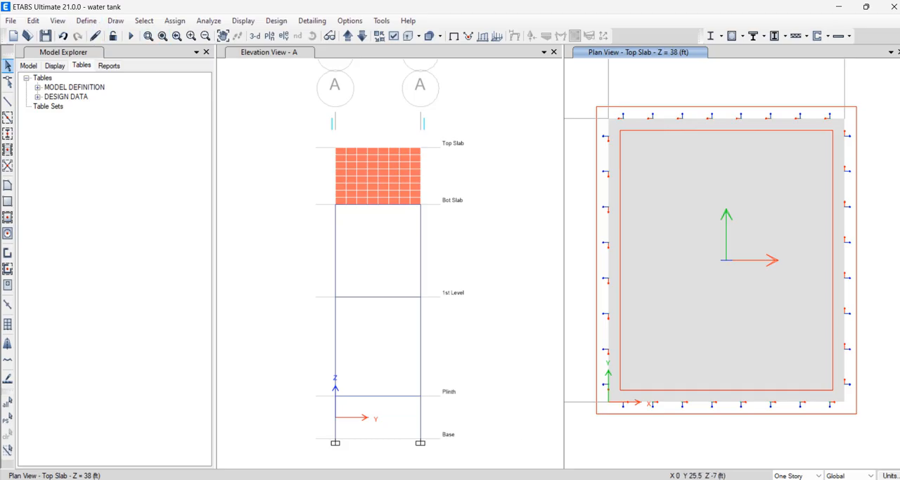
{"action": "mouse_move", "coordinate": [519, 478]}
{"action": "left_click", "coordinate": [445, 426]}
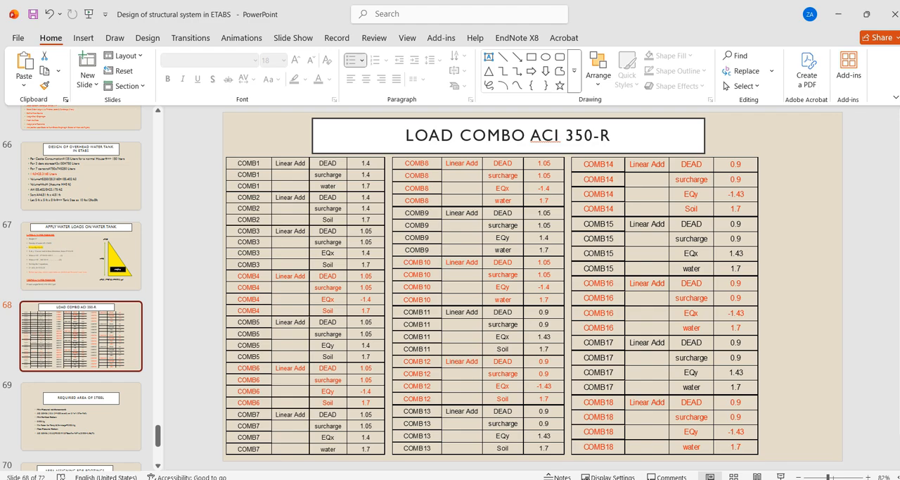
{"action": "left_click", "coordinate": [607, 478]}
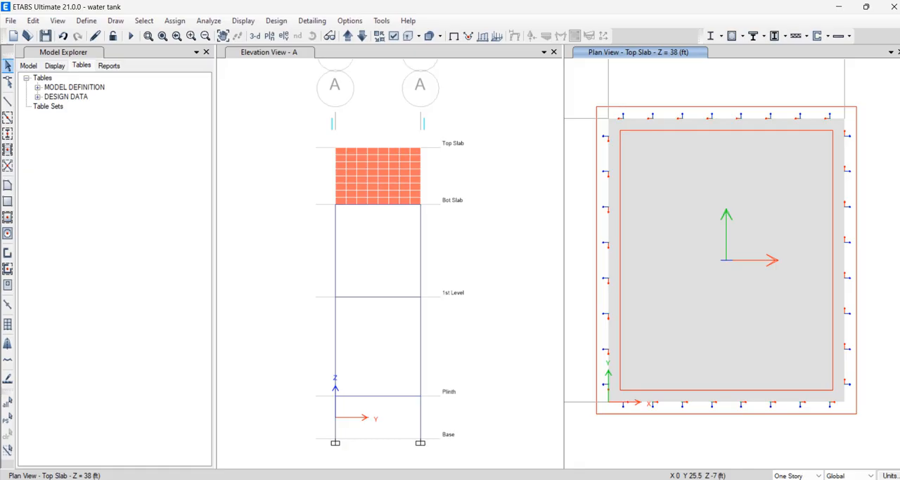
Start defining a new load combination and refer to the ACI 350-R load combination slide in PowerPoint
{"action": "left_click", "coordinate": [88, 20]}
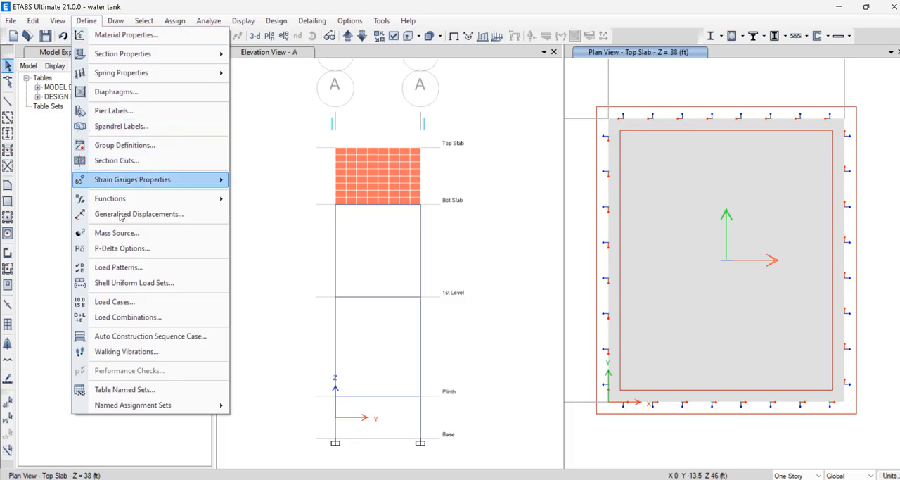
{"action": "left_click", "coordinate": [125, 317]}
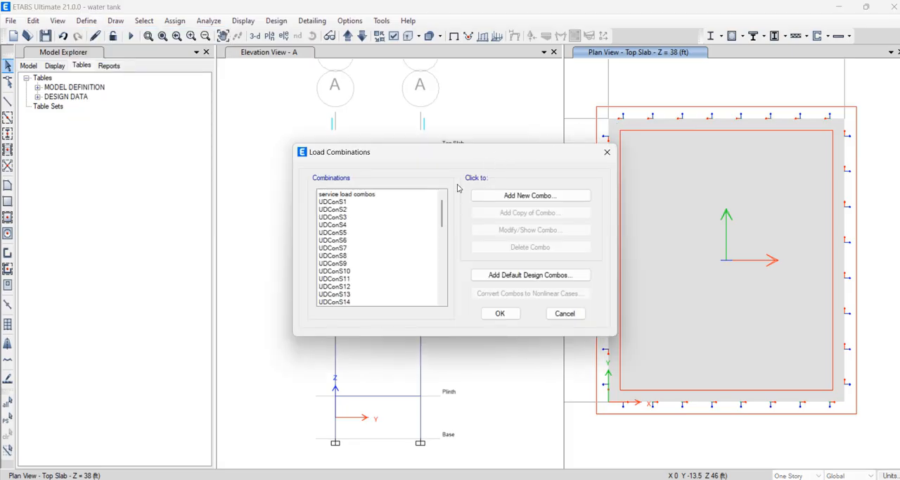
{"action": "left_click", "coordinate": [517, 196]}
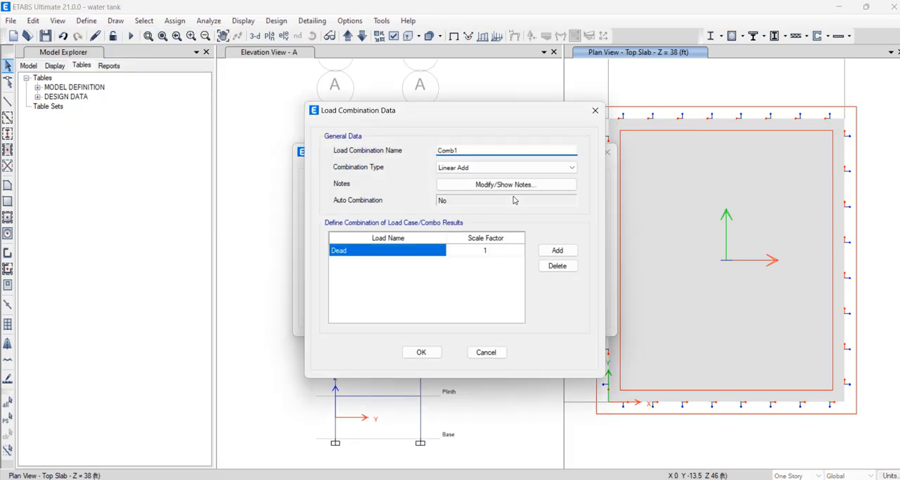
{"action": "double_click", "coordinate": [472, 149]}
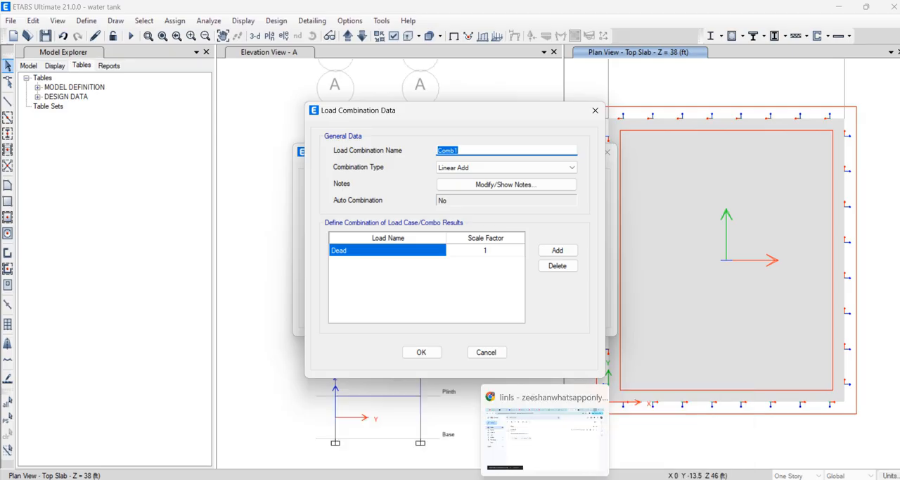
{"action": "left_click", "coordinate": [519, 478]}
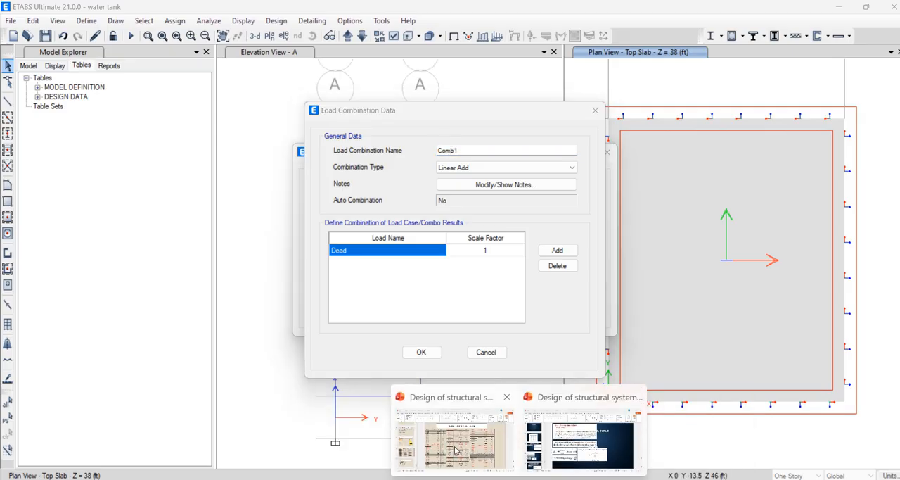
{"action": "mouse_move", "coordinate": [521, 478]}
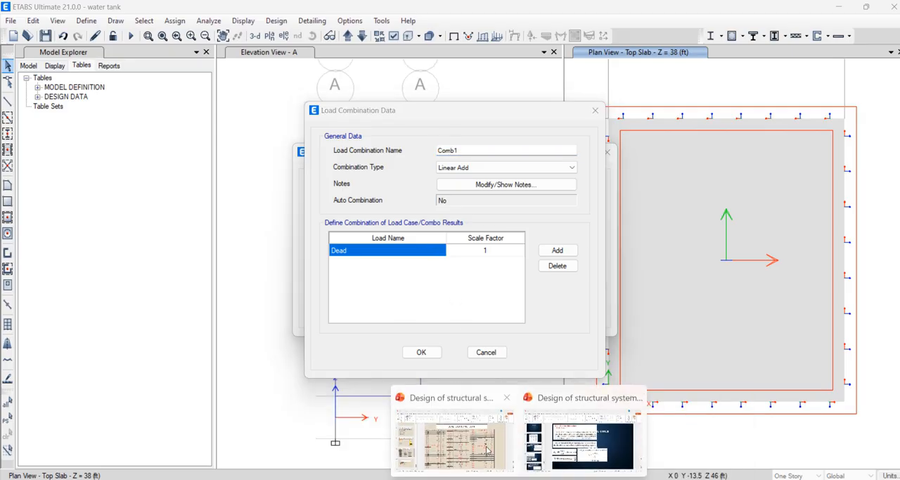
{"action": "left_click", "coordinate": [481, 400]}
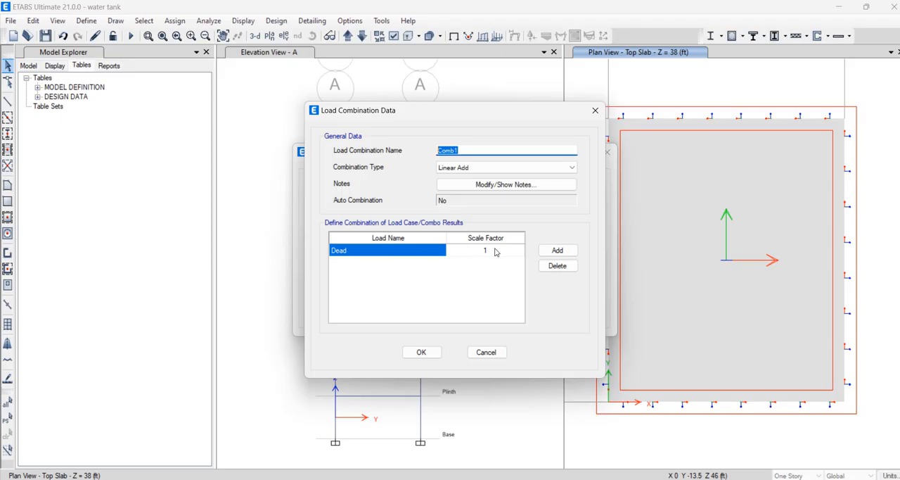
Add the Finishes and Vertical WP loads to the Comb1 load combination alongside Dead
{"action": "left_click", "coordinate": [558, 250]}
{"action": "left_click", "coordinate": [413, 263]}
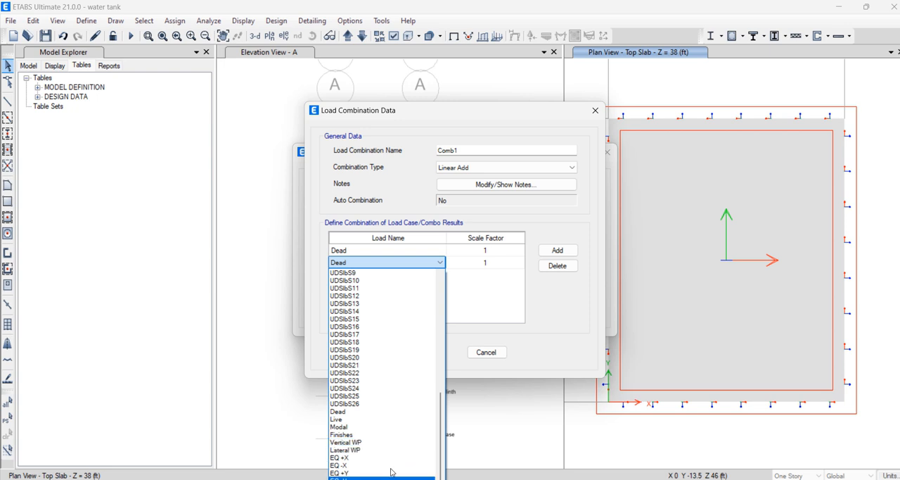
{"action": "left_click", "coordinate": [377, 435]}
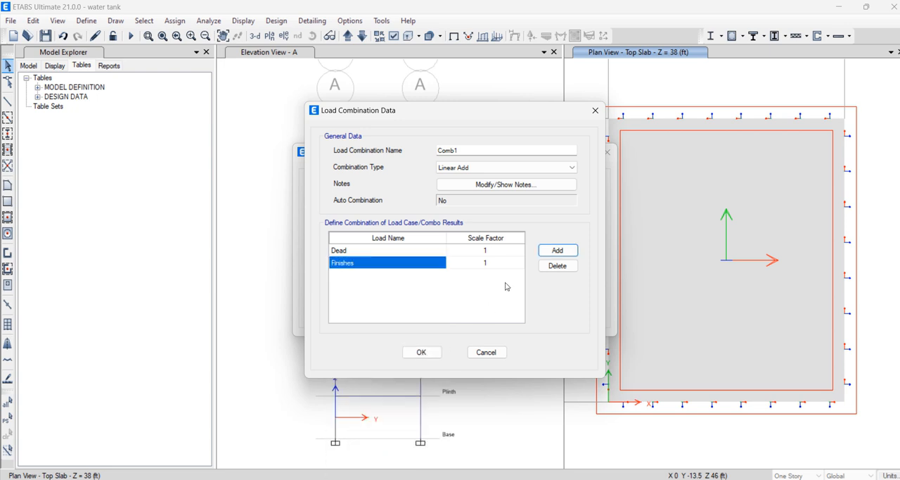
{"action": "left_click", "coordinate": [557, 250]}
{"action": "left_click", "coordinate": [412, 281]}
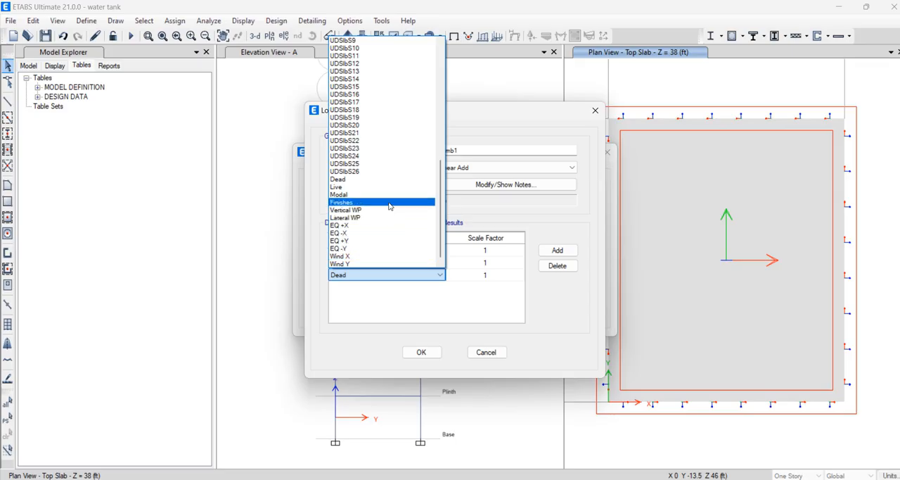
{"action": "scroll", "coordinate": [382, 221], "scroll_direction": "up", "scroll_amount": 2}
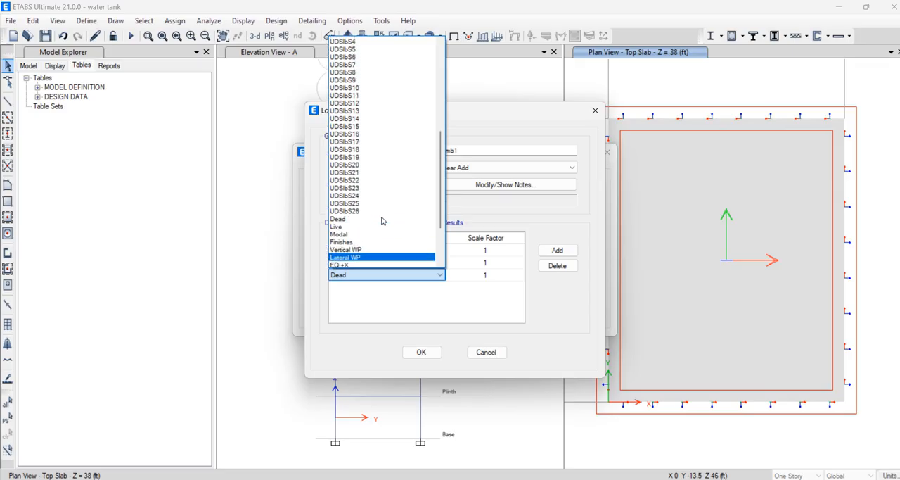
{"action": "scroll", "coordinate": [386, 214], "scroll_direction": "down", "scroll_amount": 2}
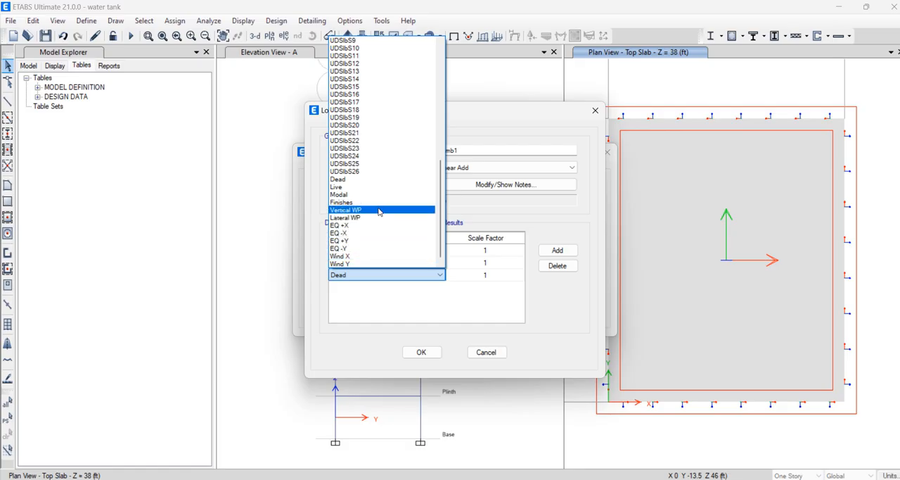
{"action": "scroll", "coordinate": [379, 218], "scroll_direction": "up", "scroll_amount": 2}
{"action": "scroll", "coordinate": [380, 229], "scroll_direction": "down", "scroll_amount": 2}
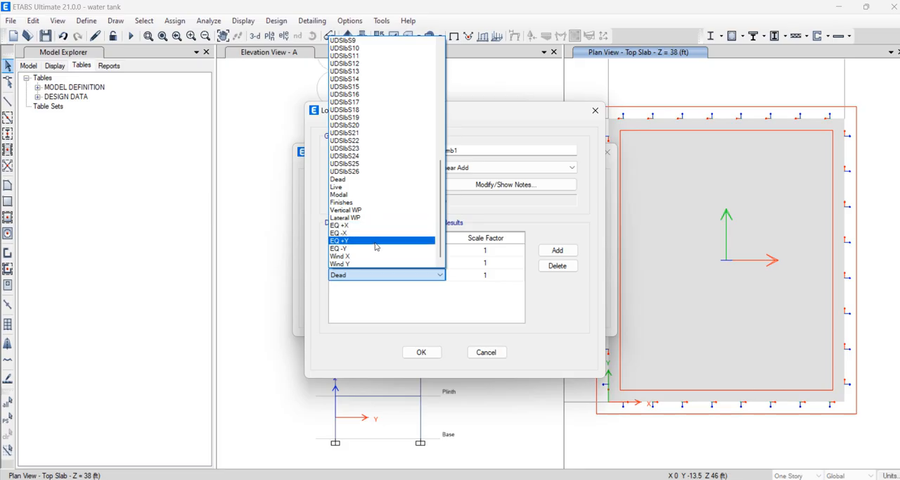
{"action": "left_click", "coordinate": [376, 212]}
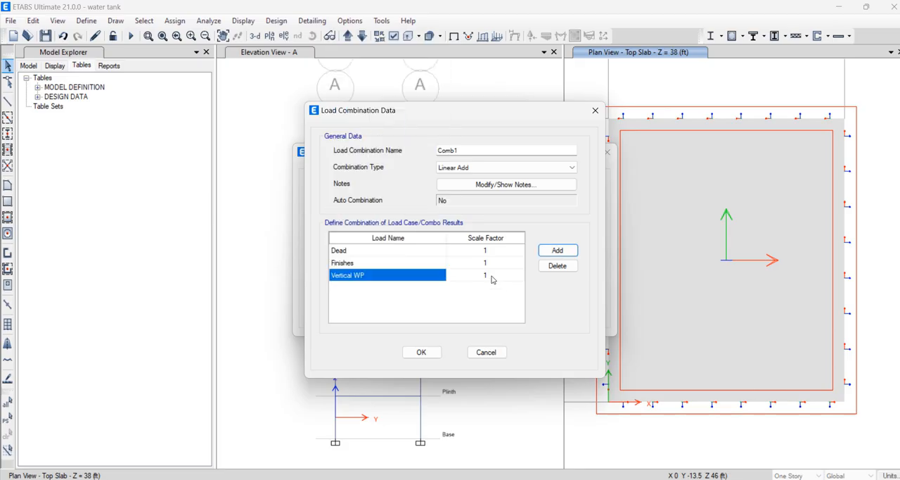
Add the Lateral WP load to Comb1 and save the combination
{"action": "left_click", "coordinate": [556, 250]}
{"action": "left_click", "coordinate": [400, 287]}
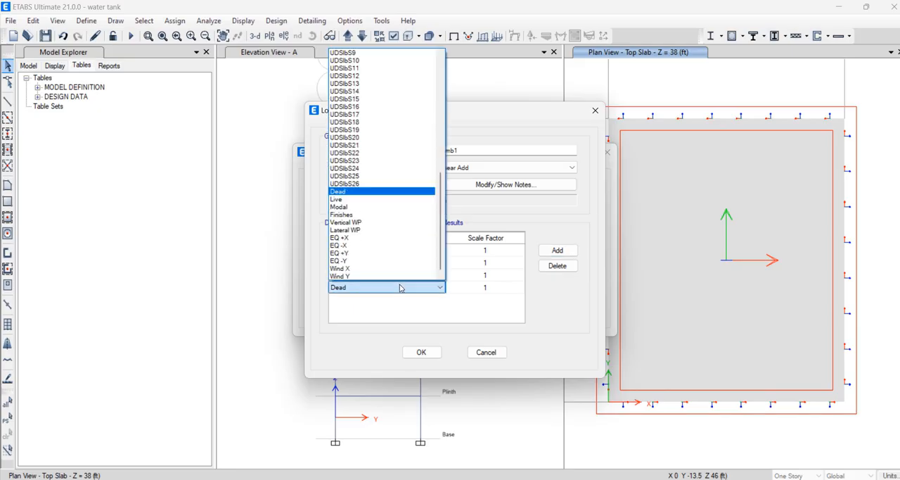
{"action": "left_click", "coordinate": [383, 236]}
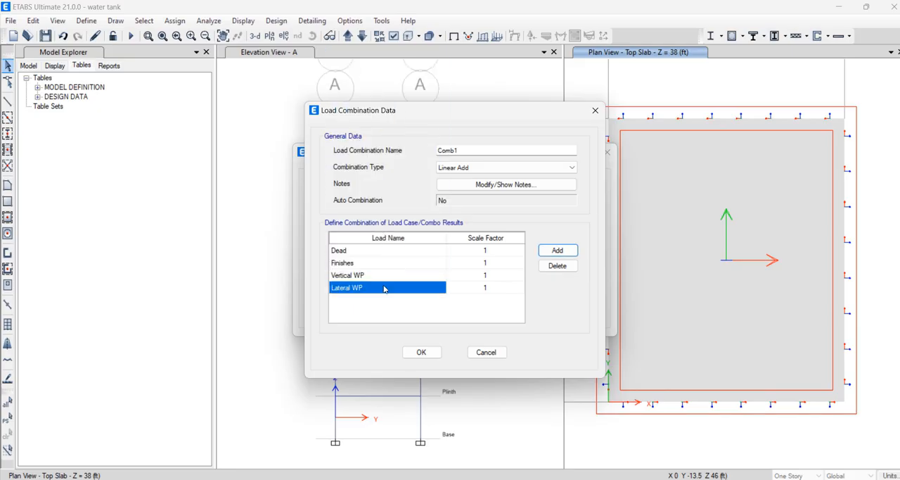
{"action": "left_click", "coordinate": [427, 355]}
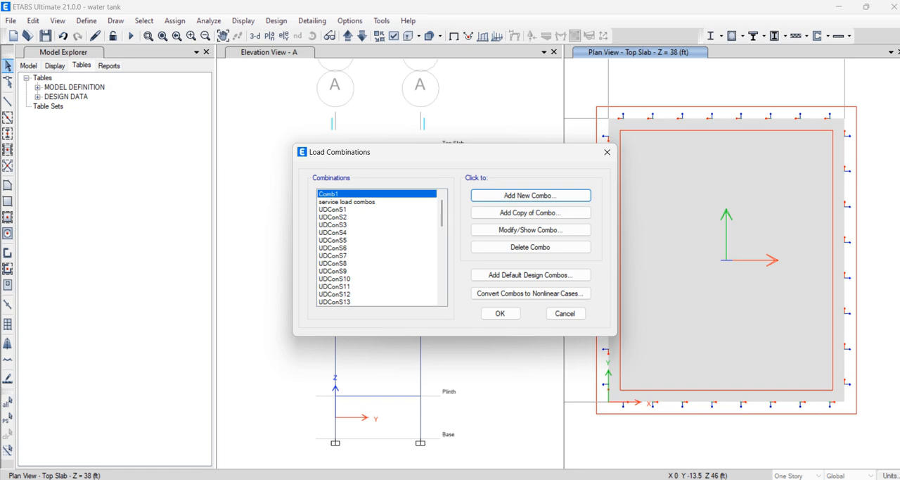
Consult the ACI 350-R slide in PowerPoint, then create an ETABS load combination named comb 18 with Dead at scale factor 0.9
{"action": "left_click", "coordinate": [593, 432]}
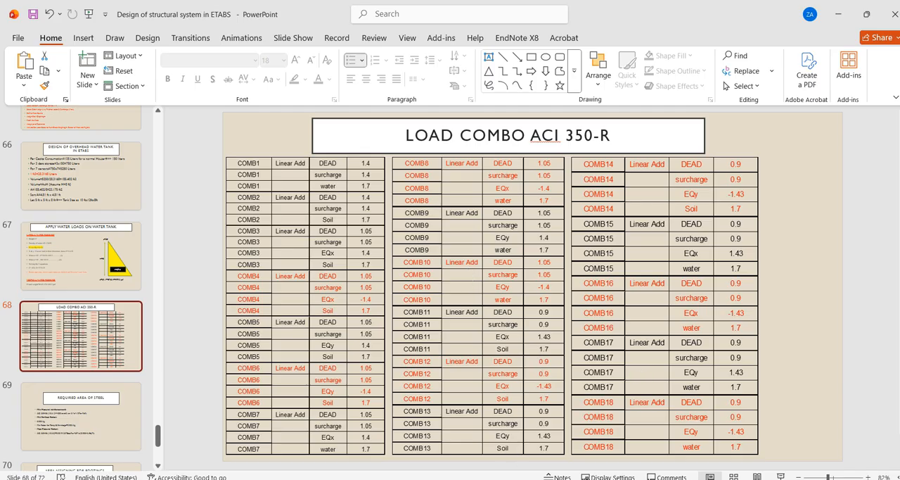
{"action": "mouse_move", "coordinate": [630, 478]}
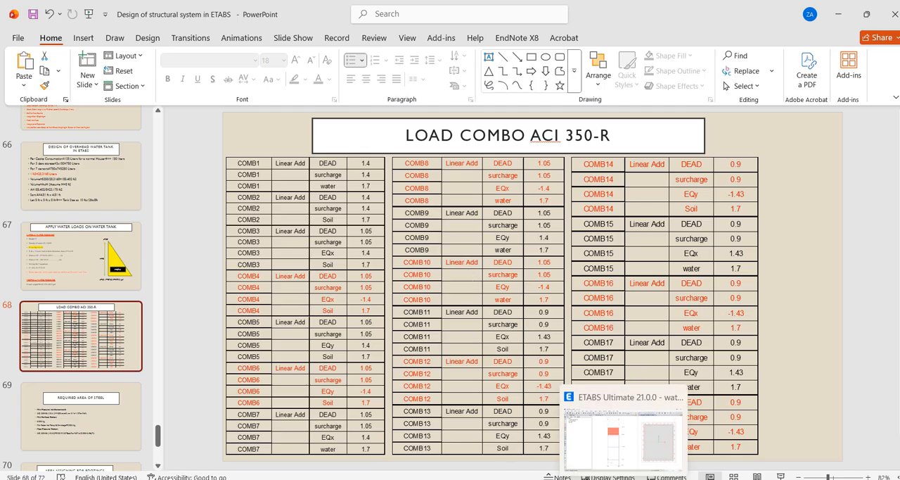
{"action": "left_click", "coordinate": [627, 440]}
{"action": "left_click", "coordinate": [537, 196]}
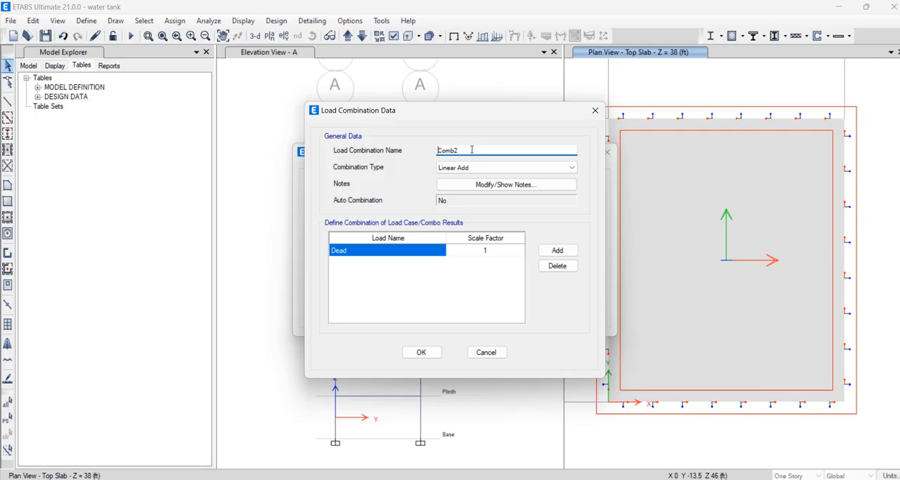
{"action": "double_click", "coordinate": [453, 146]}
{"action": "type", "text": "co"}
{"action": "left_click", "coordinate": [475, 252]}
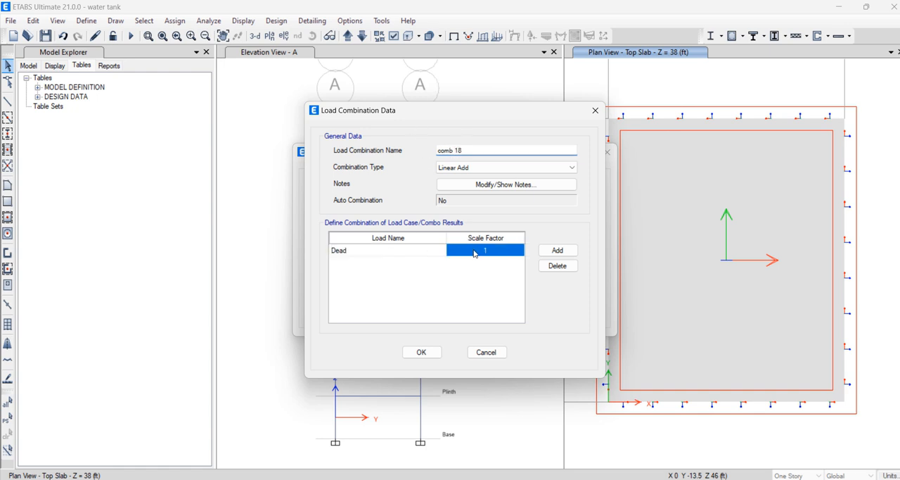
{"action": "type", "text": "0.9"}
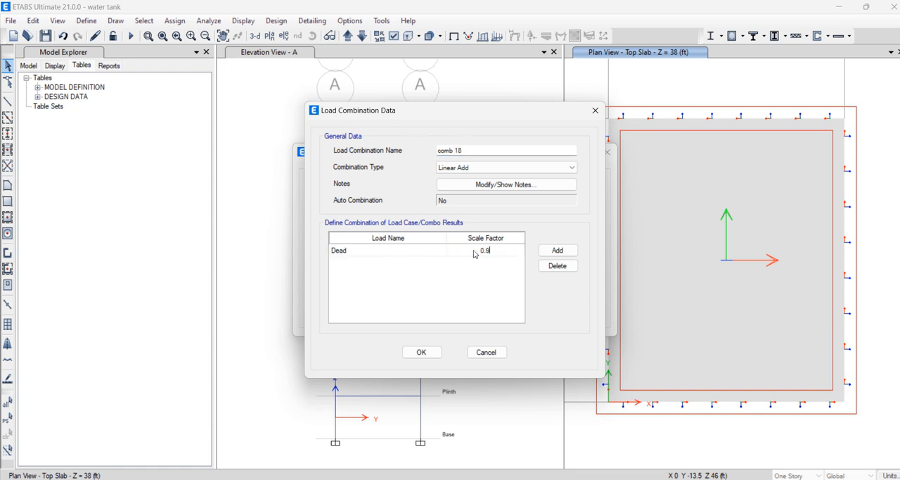
Add the Finishes load to comb 18 with a scale factor of 0.9
{"action": "left_click", "coordinate": [544, 252]}
{"action": "left_click", "coordinate": [396, 263]}
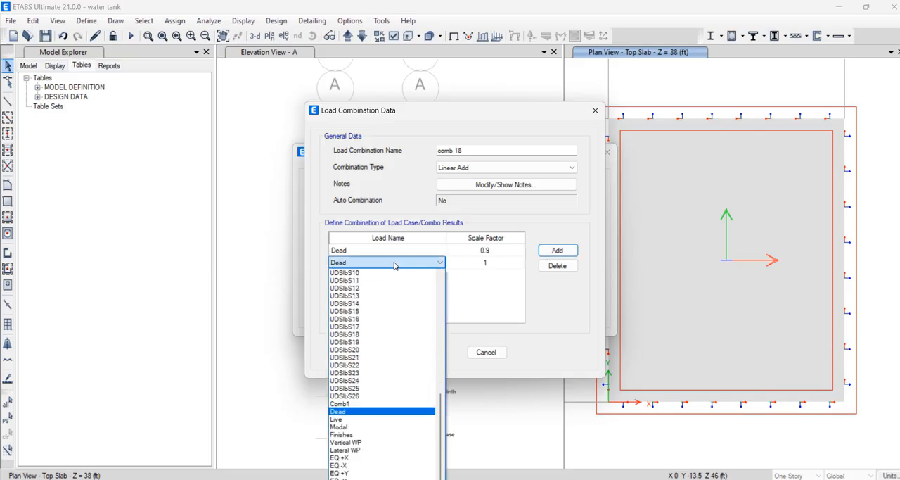
{"action": "left_click", "coordinate": [389, 434]}
{"action": "left_click", "coordinate": [503, 264]}
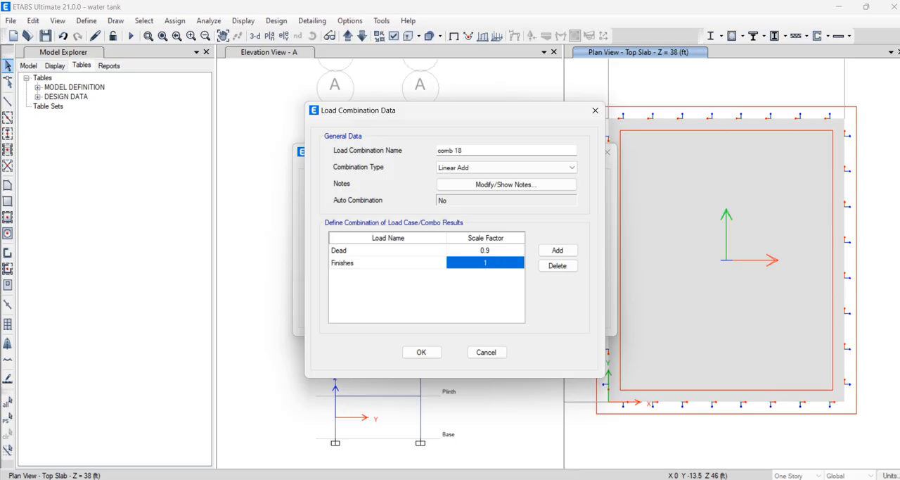
{"action": "mouse_move", "coordinate": [495, 472]}
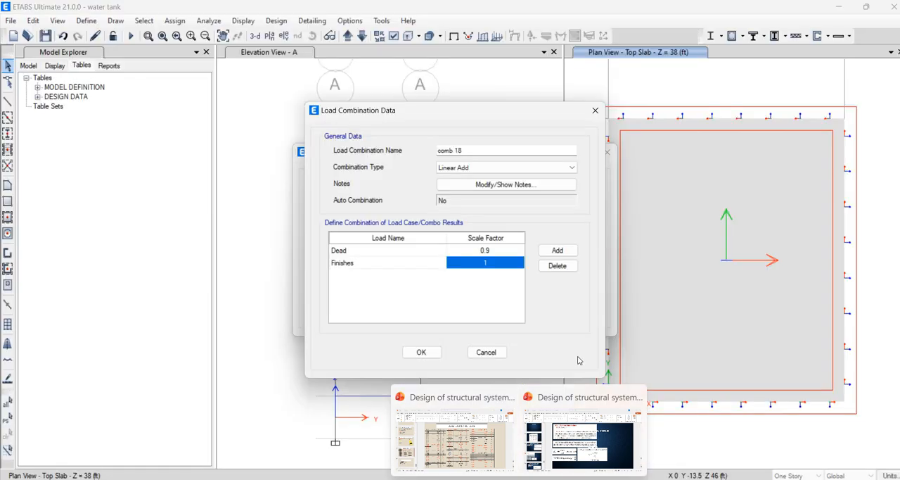
{"action": "left_click", "coordinate": [501, 263]}
{"action": "type", "text": "0.9"}
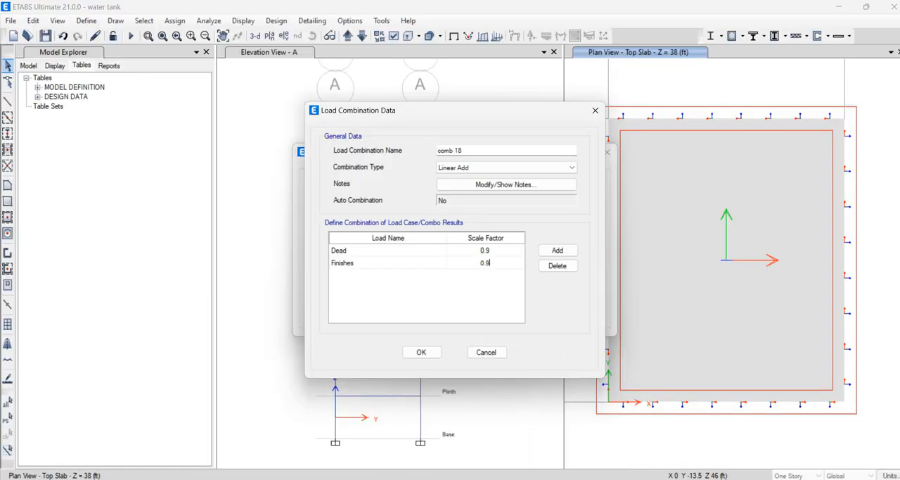
Add the Vertical WP and Lateral WP loads to comb 18
{"action": "left_click", "coordinate": [557, 250]}
{"action": "left_click", "coordinate": [415, 275]}
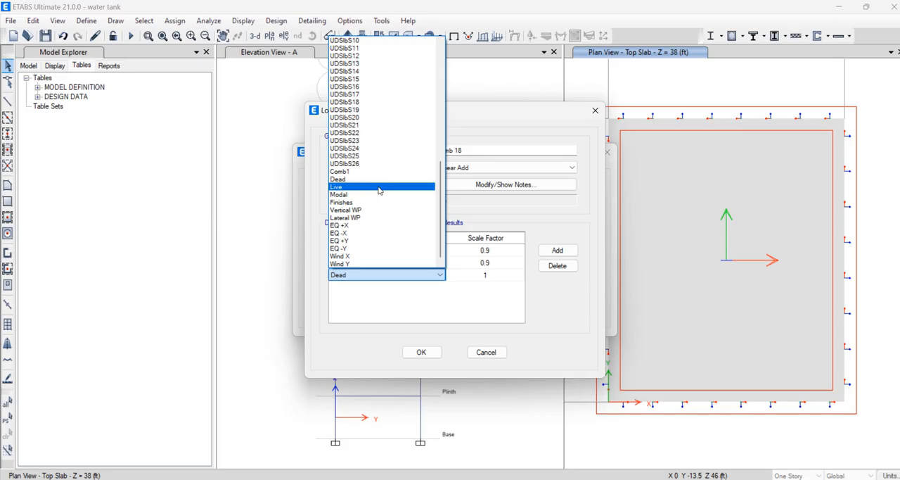
{"action": "left_click", "coordinate": [348, 209]}
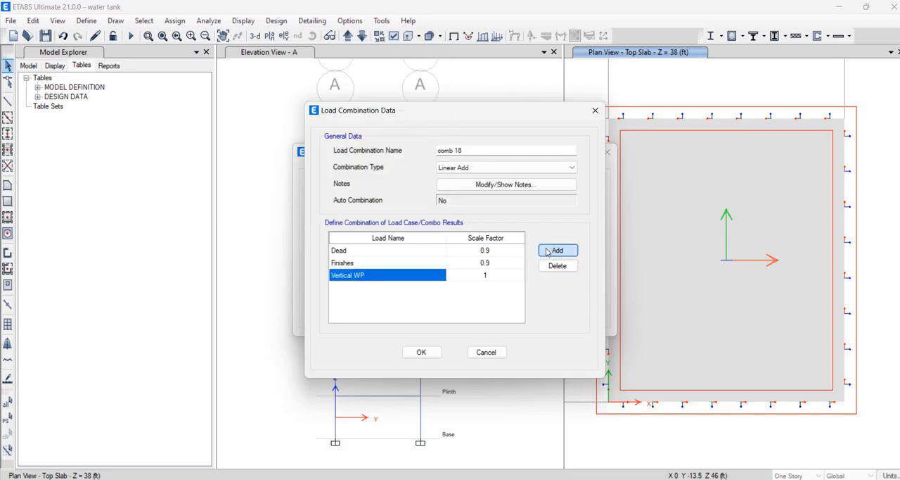
{"action": "left_click", "coordinate": [558, 251]}
{"action": "left_click", "coordinate": [395, 288]}
{"action": "left_click", "coordinate": [352, 234]}
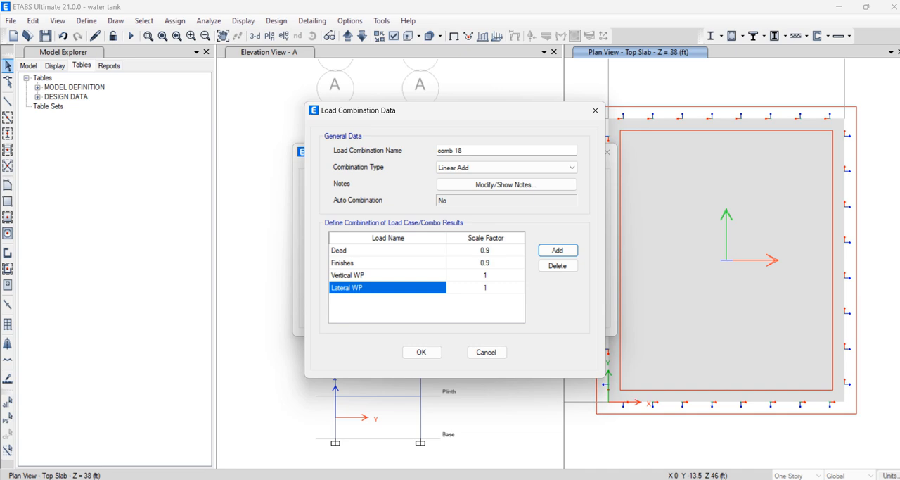
Check the water load factor on the PowerPoint slide and set the Vertical WP and Lateral WP scale factors in ETABS to 1.7
{"action": "left_click", "coordinate": [436, 450]}
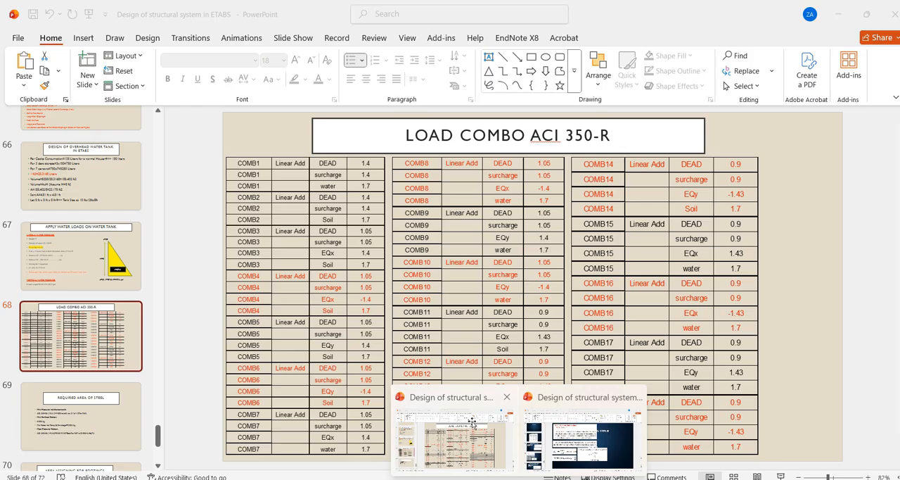
{"action": "left_click", "coordinate": [436, 450]}
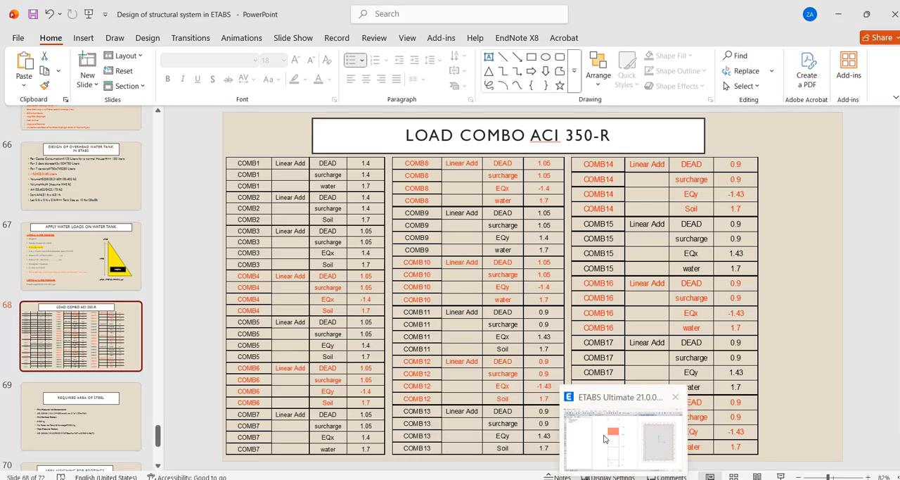
{"action": "left_click", "coordinate": [669, 447]}
{"action": "left_click", "coordinate": [484, 279]}
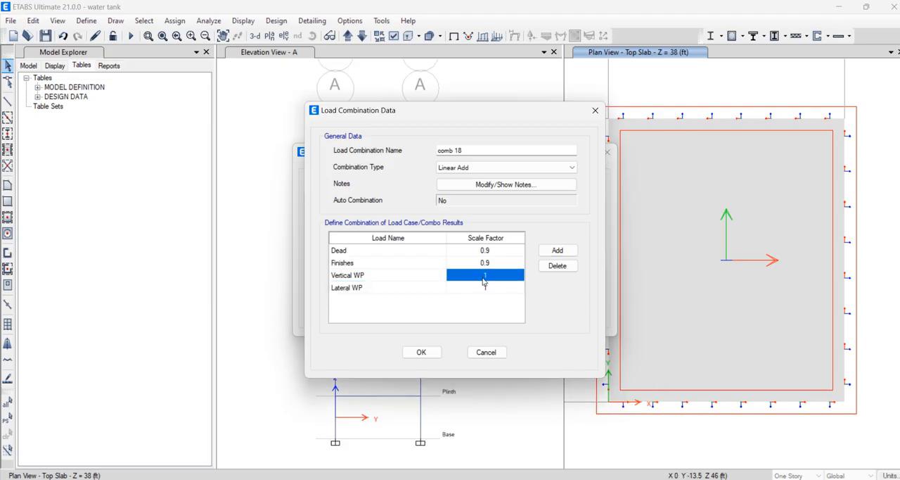
{"action": "type", "text": "1.7"}
{"action": "left_click", "coordinate": [492, 290]}
{"action": "type", "text": "1.7"}
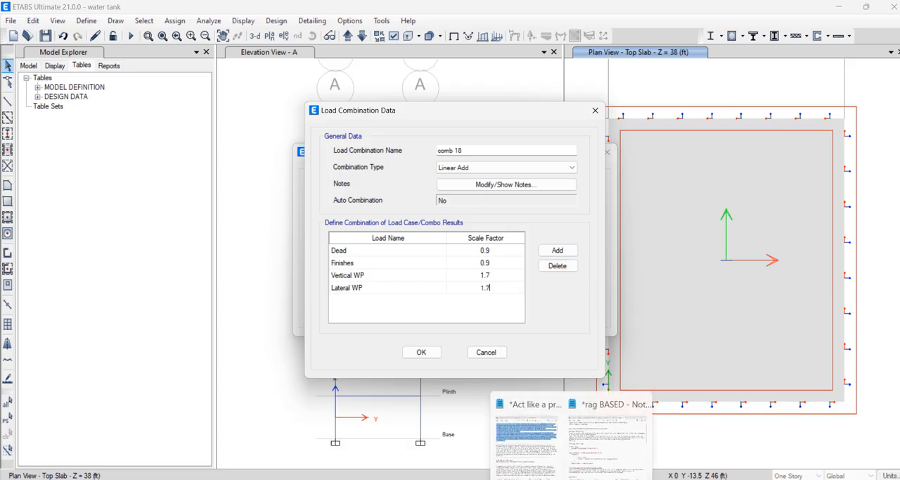
Switch to the UGWT Loading and Design Sheet workbook in Excel and find the load combination table on the Info sheet
{"action": "mouse_move", "coordinate": [519, 479]}
{"action": "left_click", "coordinate": [582, 432]}
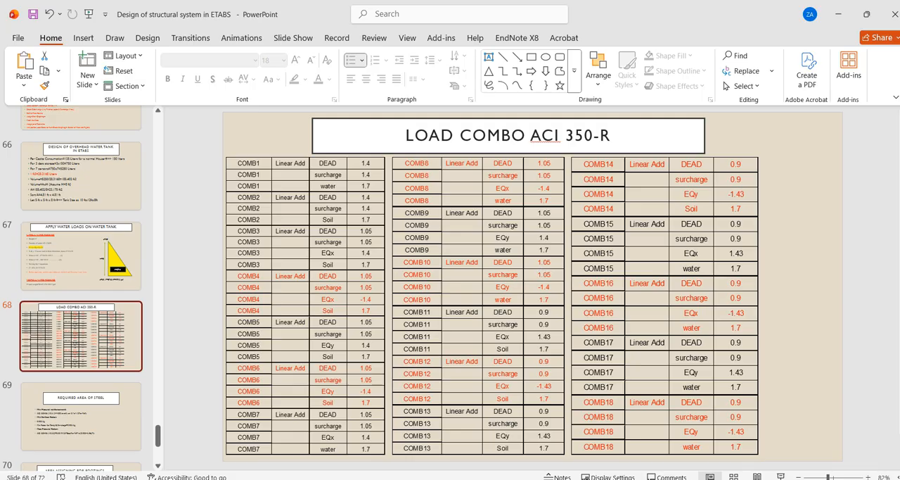
{"action": "mouse_move", "coordinate": [492, 479]}
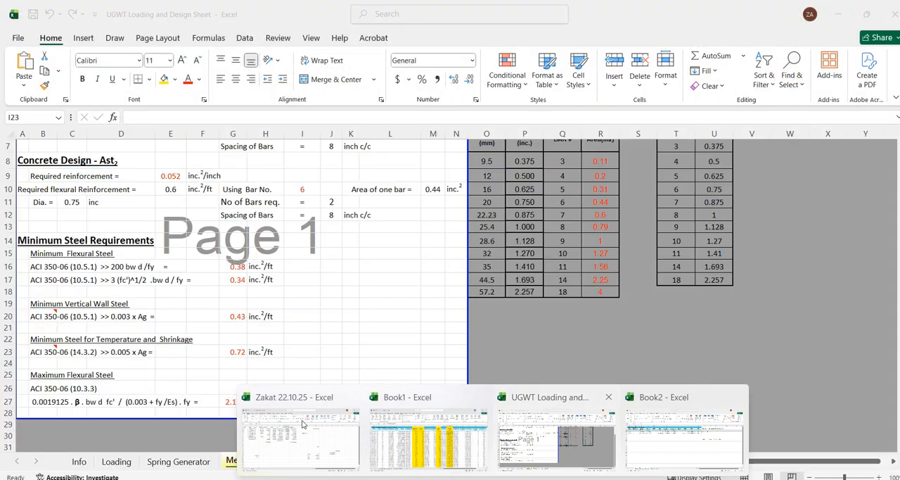
{"action": "left_click", "coordinate": [574, 443]}
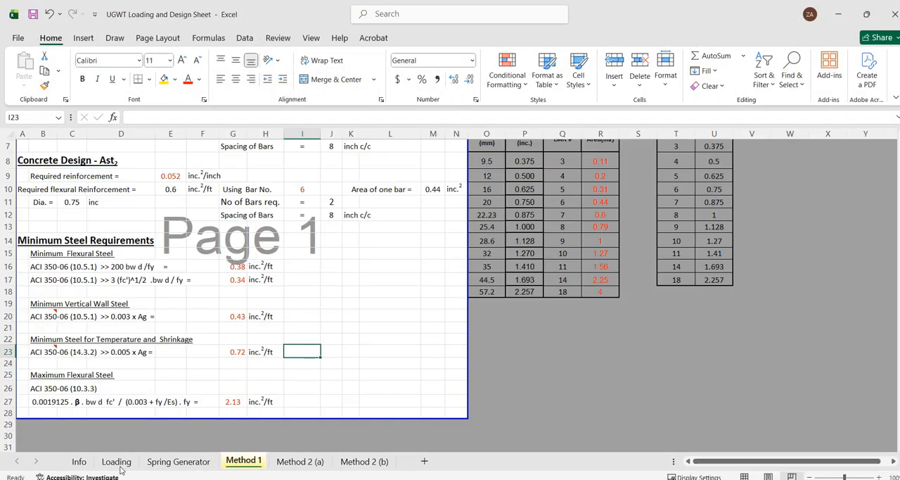
{"action": "left_click", "coordinate": [116, 461]}
{"action": "scroll", "coordinate": [338, 376], "scroll_direction": "up", "scroll_amount": 5}
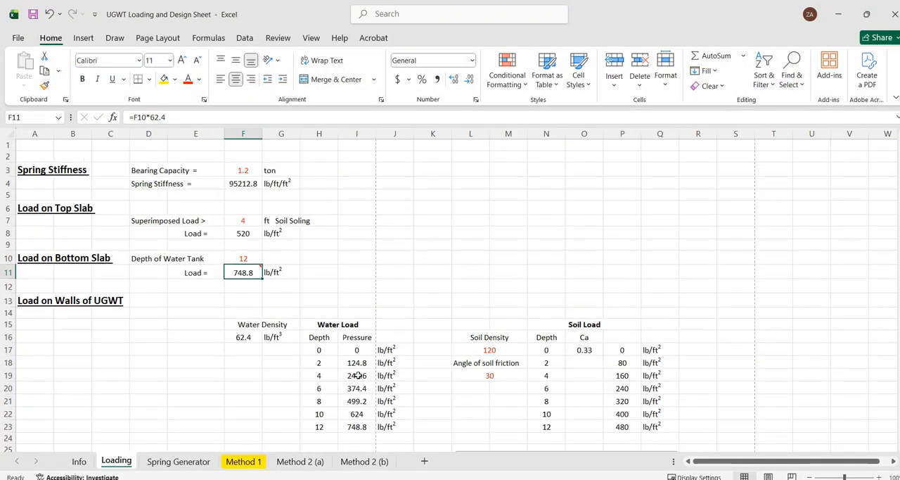
{"action": "left_click", "coordinate": [79, 461]}
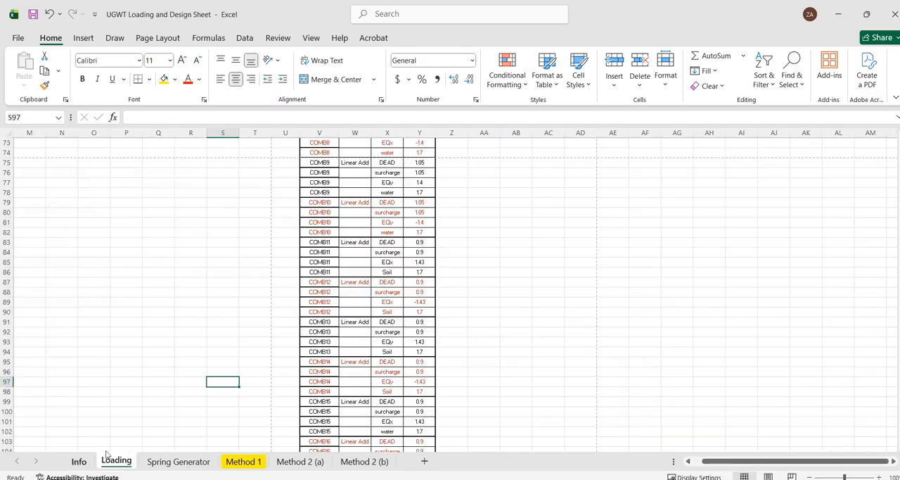
{"action": "scroll", "coordinate": [606, 319], "scroll_direction": "up", "scroll_amount": 4, "text": "ctrl"}
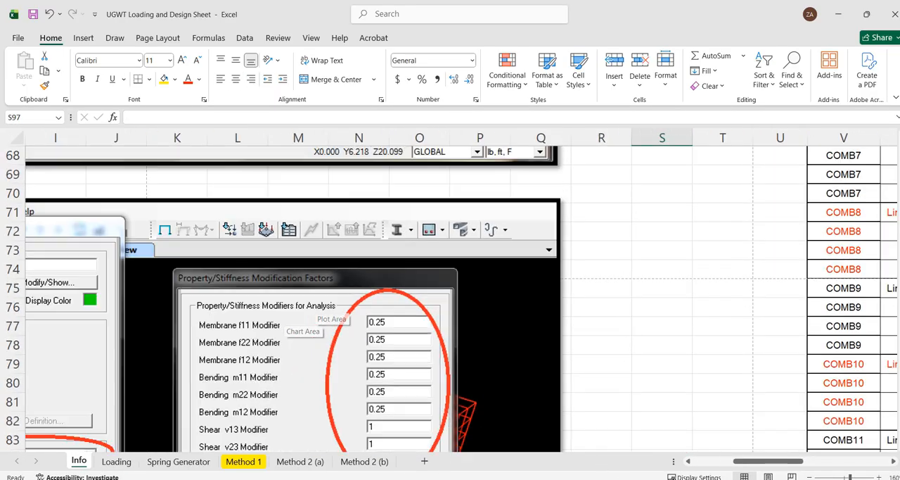
{"action": "scroll", "coordinate": [563, 322], "scroll_direction": "right", "scroll_amount": 6}
{"action": "scroll", "coordinate": [534, 325], "scroll_direction": "up", "scroll_amount": 9}
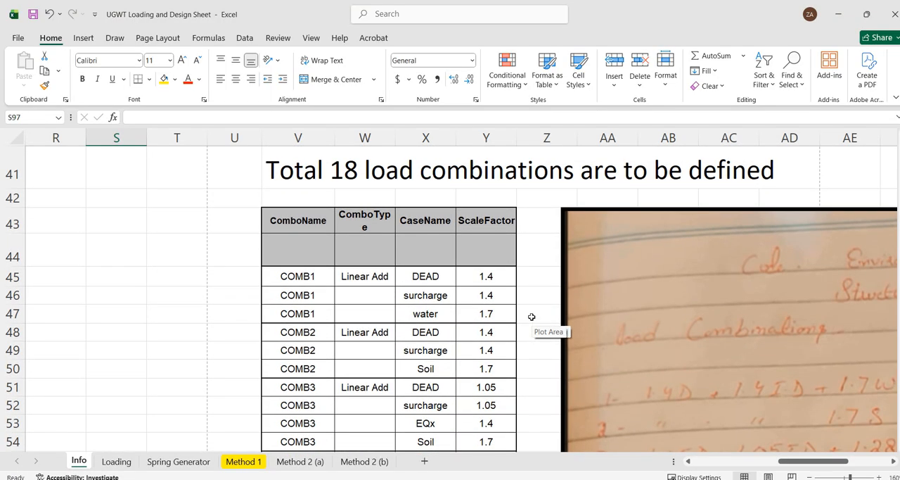
Highlight the COMB1 DEAD case and its scale factor in yellow in the load combination table
{"action": "scroll", "coordinate": [529, 315], "scroll_direction": "down", "scroll_amount": 1}
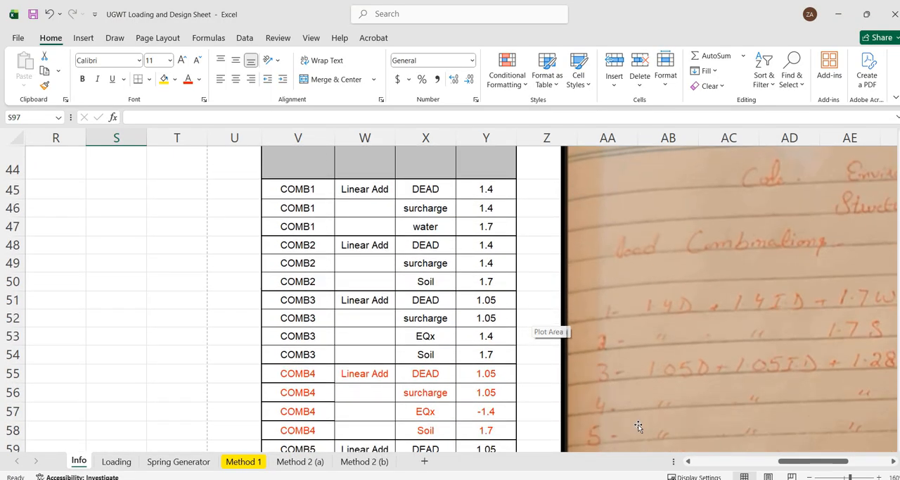
{"action": "scroll", "coordinate": [765, 455], "scroll_direction": "right", "scroll_amount": 1}
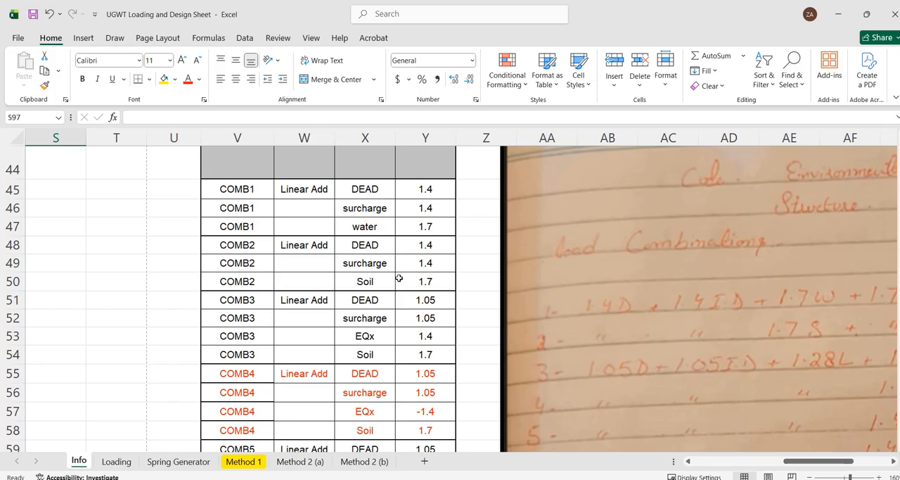
{"action": "scroll", "coordinate": [398, 276], "scroll_direction": "down", "scroll_amount": 2}
{"action": "scroll", "coordinate": [399, 276], "scroll_direction": "up", "scroll_amount": 1}
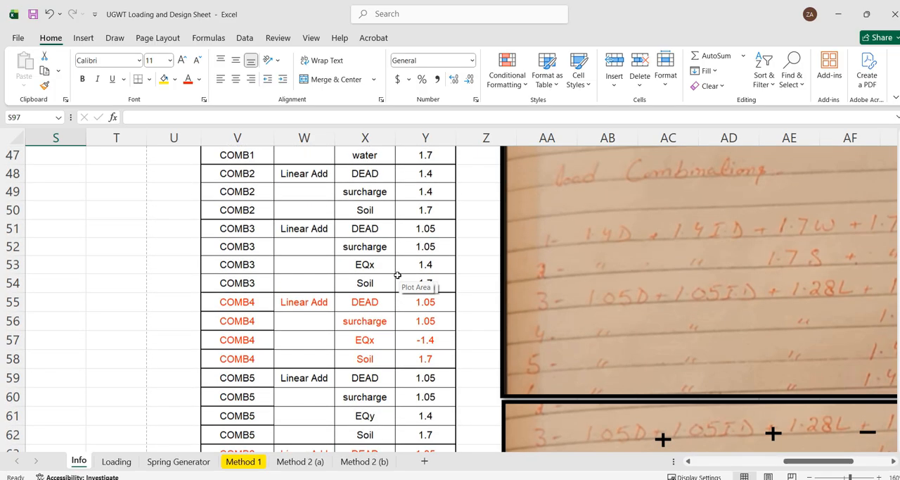
{"action": "scroll", "coordinate": [373, 218], "scroll_direction": "up", "scroll_amount": 1}
{"action": "left_click", "coordinate": [373, 216]}
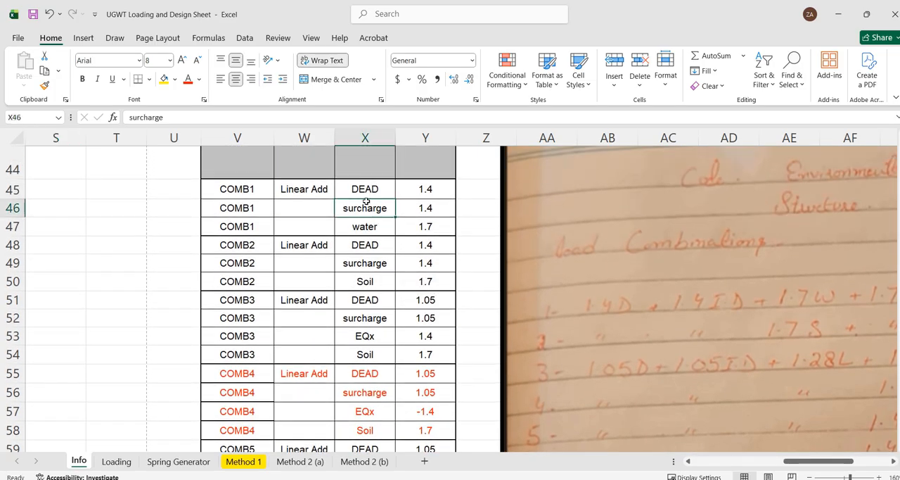
{"action": "left_click_drag", "start_coordinate": [366, 190], "coordinate": [425, 198]}
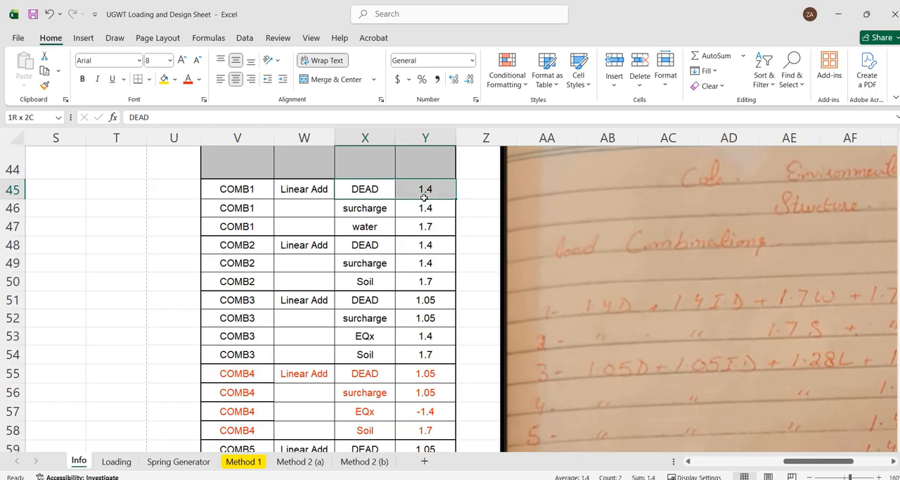
{"action": "left_click", "coordinate": [164, 79]}
Examine the cases and scale factors of the listed load combinations through COMB18, including the water load in COMB1
{"action": "scroll", "coordinate": [365, 275], "scroll_direction": "down", "scroll_amount": 2}
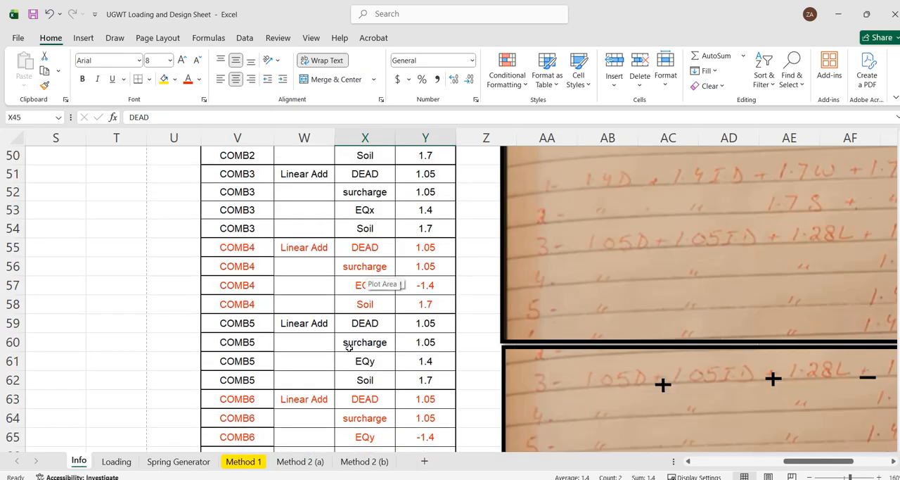
{"action": "scroll", "coordinate": [348, 350], "scroll_direction": "down", "scroll_amount": 4}
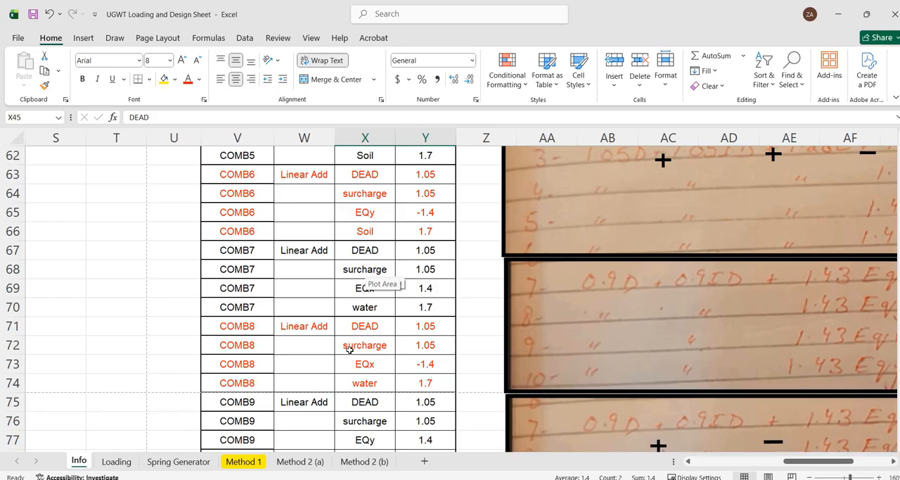
{"action": "scroll", "coordinate": [354, 330], "scroll_direction": "down", "scroll_amount": 2, "text": "ctrl"}
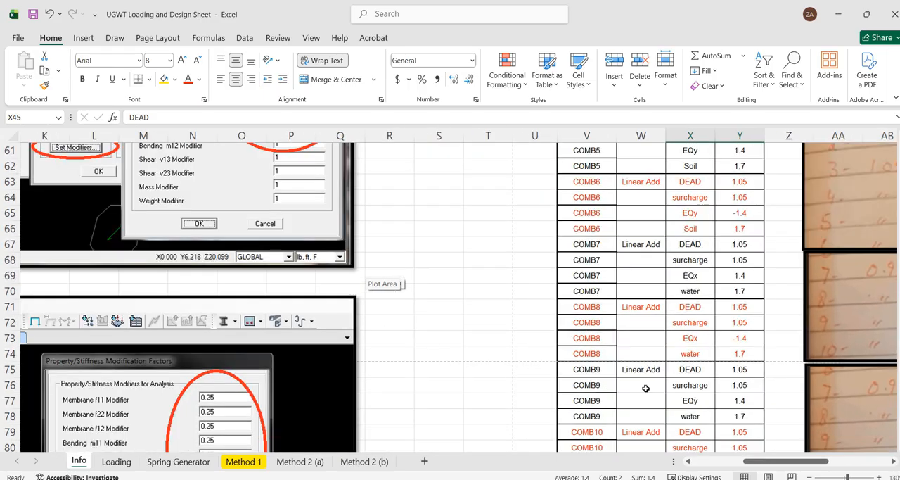
{"action": "left_click_drag", "start_coordinate": [753, 460], "coordinate": [763, 461]}
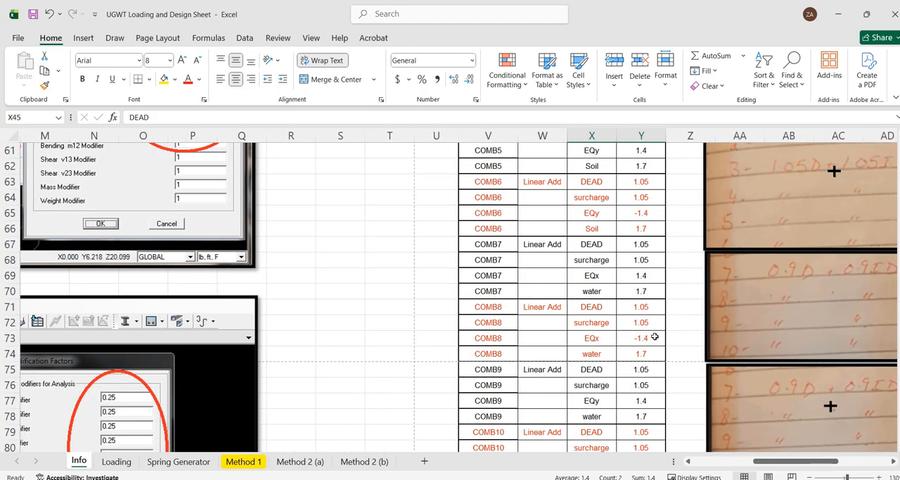
{"action": "scroll", "coordinate": [653, 353], "scroll_direction": "down", "scroll_amount": 9}
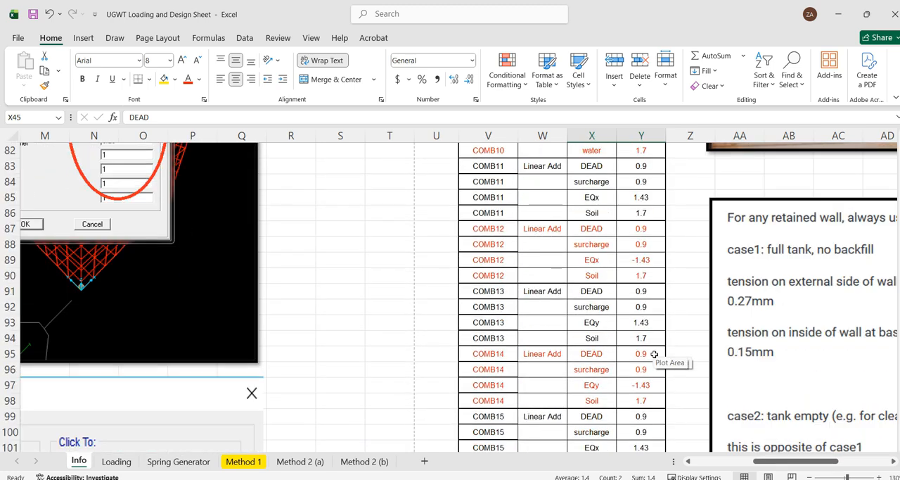
{"action": "scroll", "coordinate": [654, 354], "scroll_direction": "down", "scroll_amount": 3}
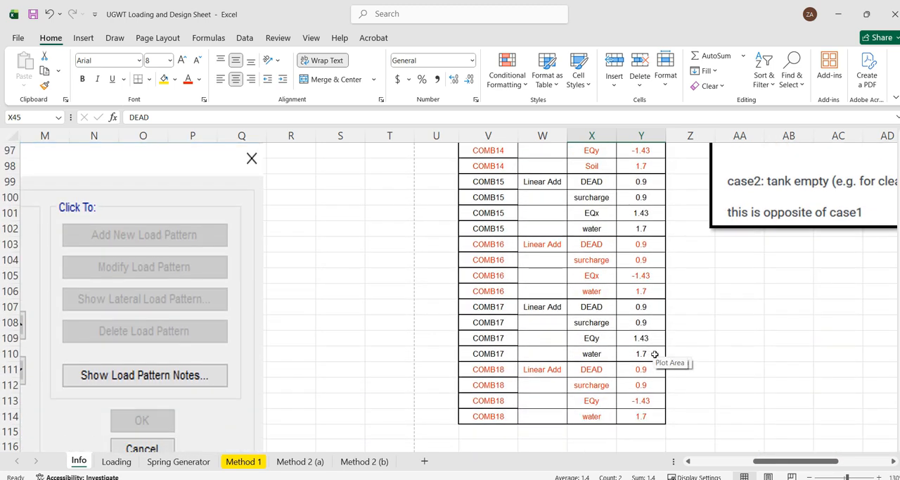
{"action": "scroll", "coordinate": [654, 356], "scroll_direction": "up", "scroll_amount": 4}
{"action": "scroll", "coordinate": [654, 356], "scroll_direction": "up", "scroll_amount": 5}
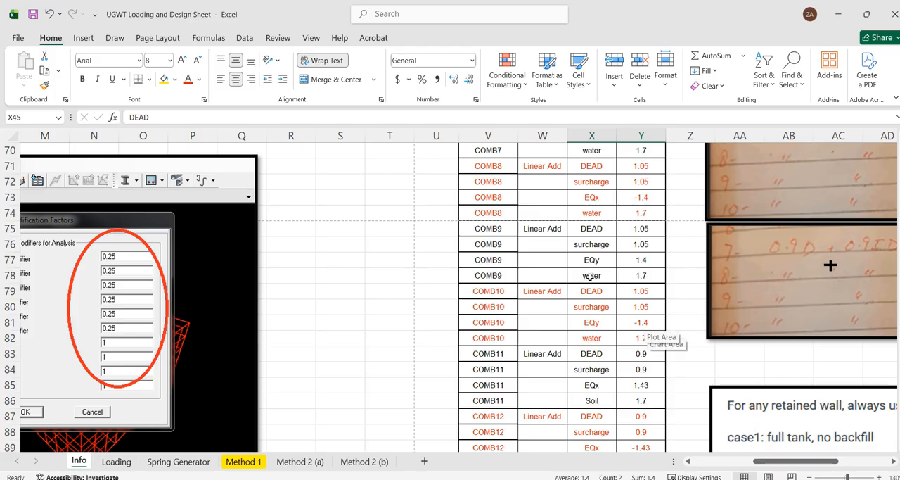
{"action": "scroll", "coordinate": [572, 241], "scroll_direction": "up", "scroll_amount": 9}
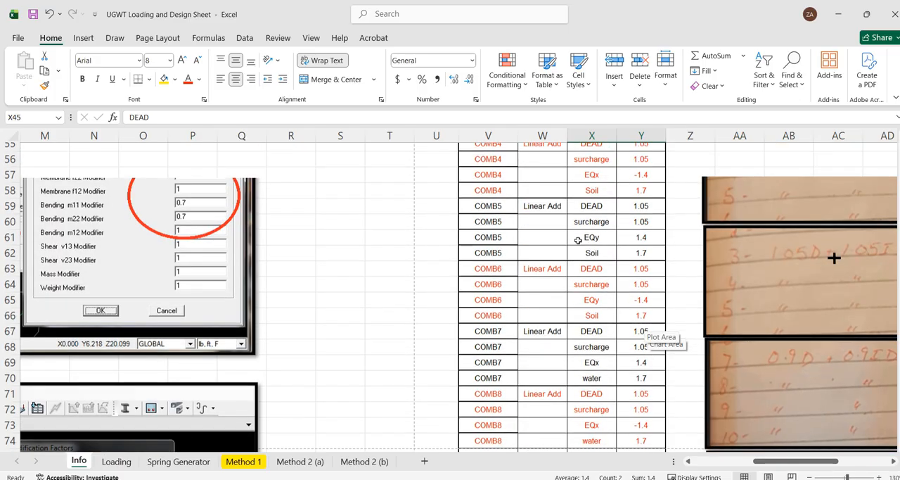
{"action": "left_click_drag", "start_coordinate": [587, 231], "coordinate": [641, 230]}
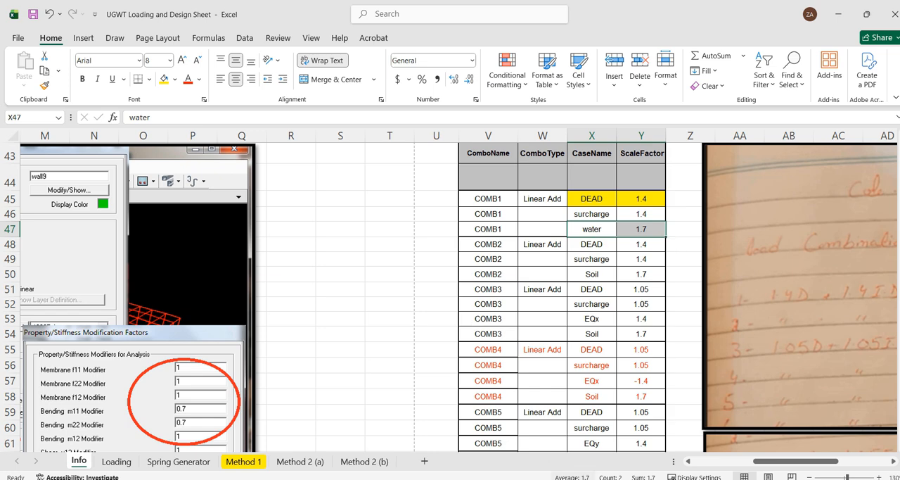
{"action": "scroll", "coordinate": [587, 278], "scroll_direction": "down", "scroll_amount": 1}
{"action": "scroll", "coordinate": [587, 278], "scroll_direction": "down", "scroll_amount": 3}
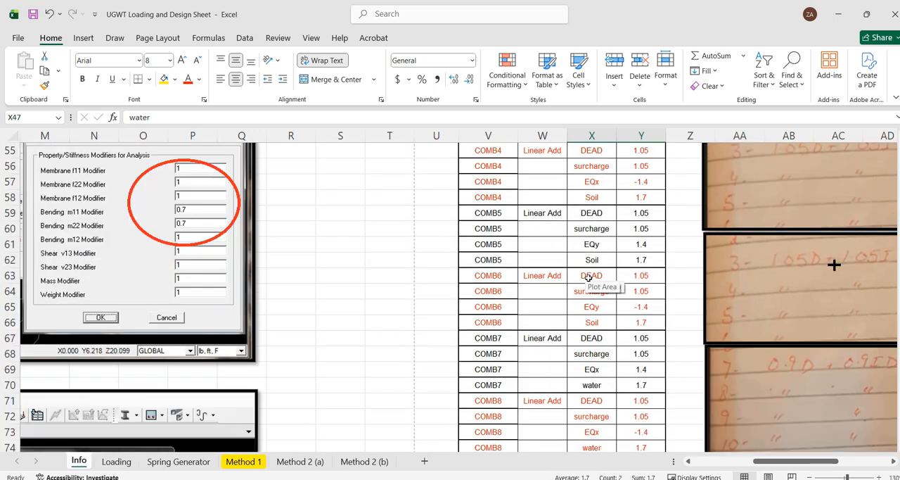
{"action": "scroll", "coordinate": [588, 278], "scroll_direction": "down", "scroll_amount": 1}
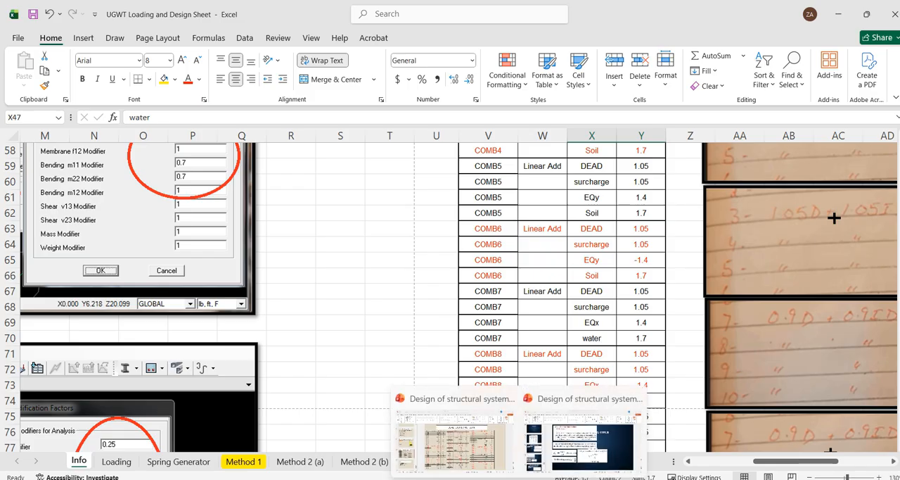
Check the COMB18 seismic factor on the ACI 350-R load combination slide in PowerPoint, then return to ETABS
{"action": "left_click", "coordinate": [454, 436]}
{"action": "left_click", "coordinate": [406, 189]}
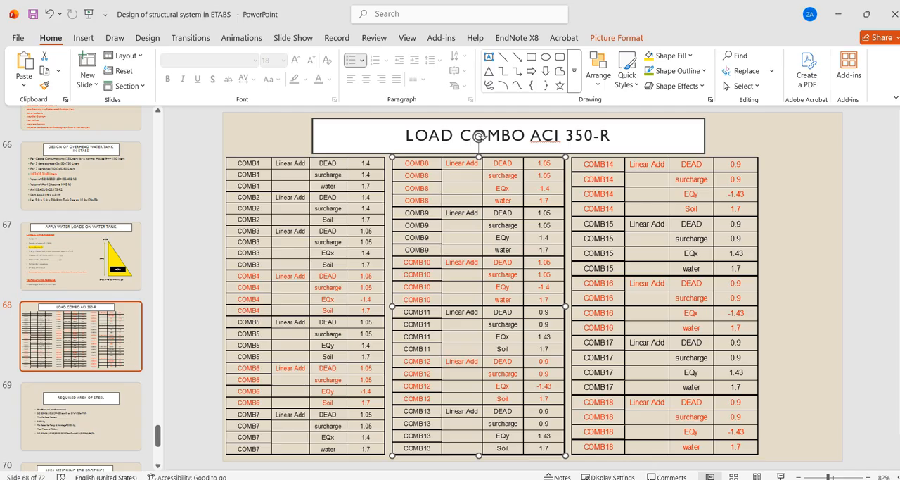
{"action": "left_click", "coordinate": [625, 440]}
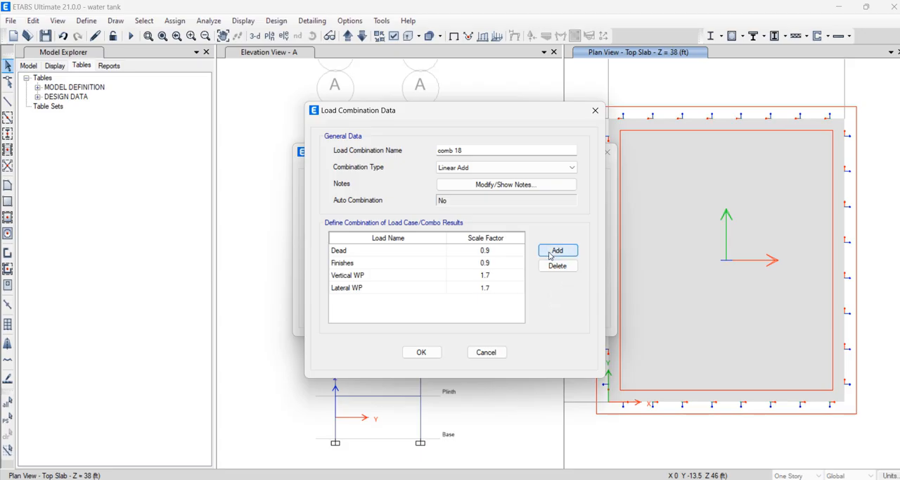
{"action": "mouse_move", "coordinate": [519, 479]}
{"action": "left_click", "coordinate": [489, 445]}
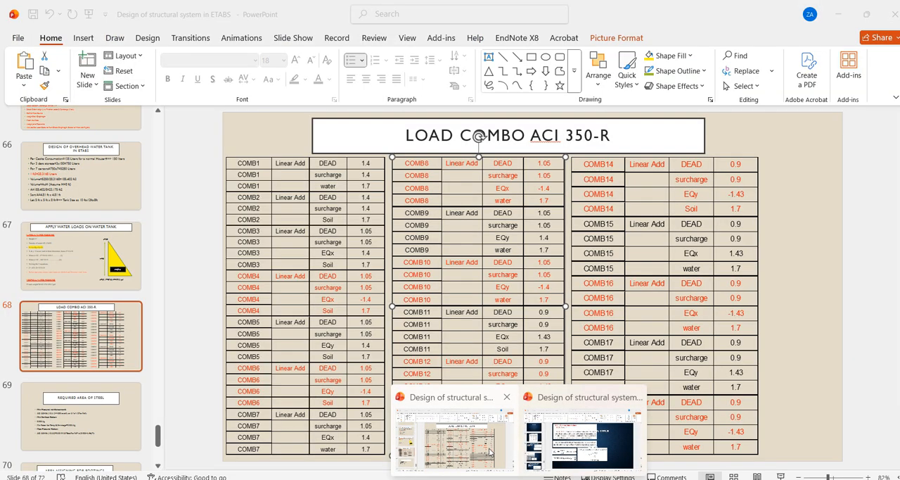
{"action": "left_click", "coordinate": [494, 453]}
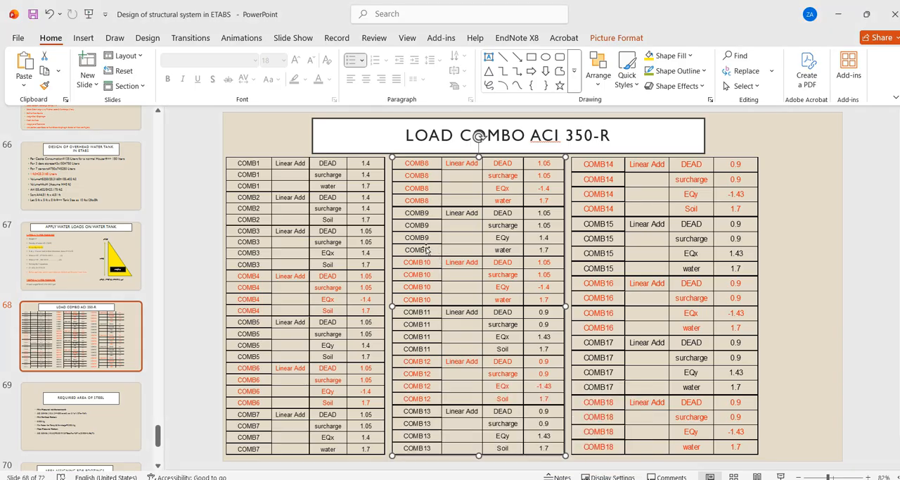
{"action": "left_click", "coordinate": [581, 479]}
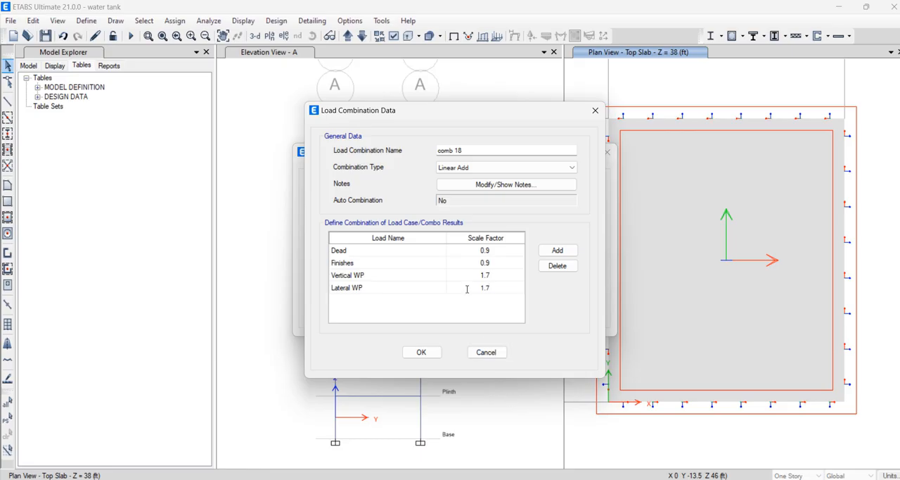
Add the EQ -Y load to comb 18 with the 1.43 seismic factor and save the combination
{"action": "left_click", "coordinate": [553, 252]}
{"action": "left_click", "coordinate": [384, 301]}
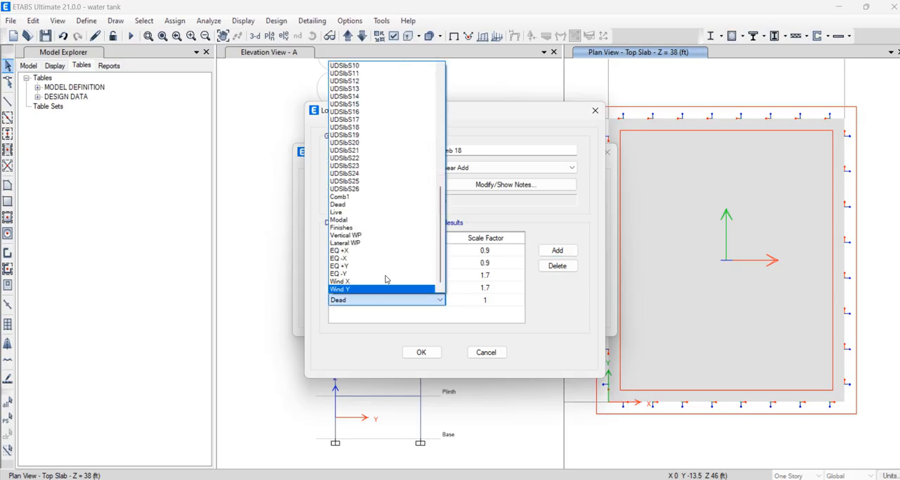
{"action": "left_click", "coordinate": [363, 273]}
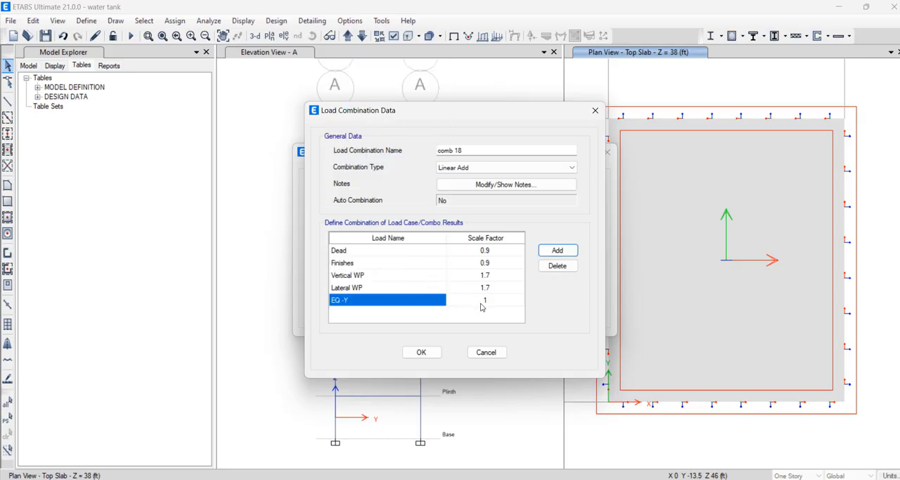
{"action": "left_click", "coordinate": [484, 305]}
{"action": "left_click", "coordinate": [484, 311]}
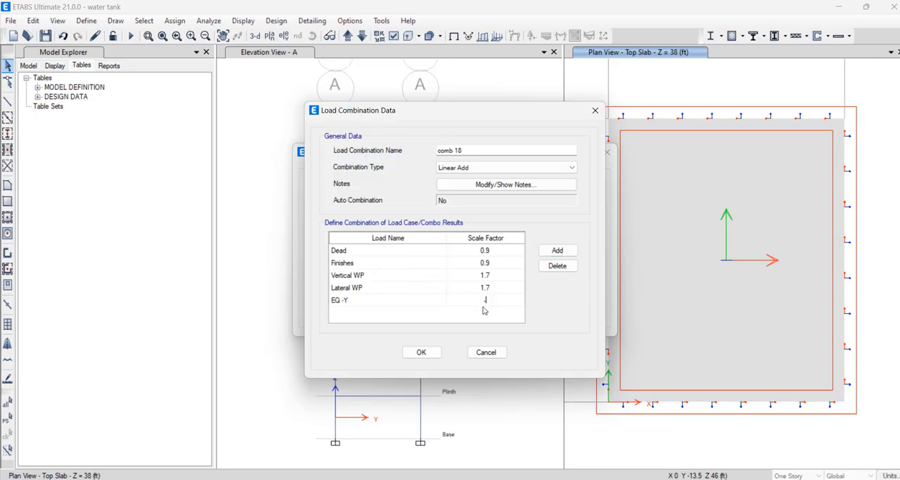
{"action": "type", "text": ".43"}
{"action": "left_click", "coordinate": [418, 352]}
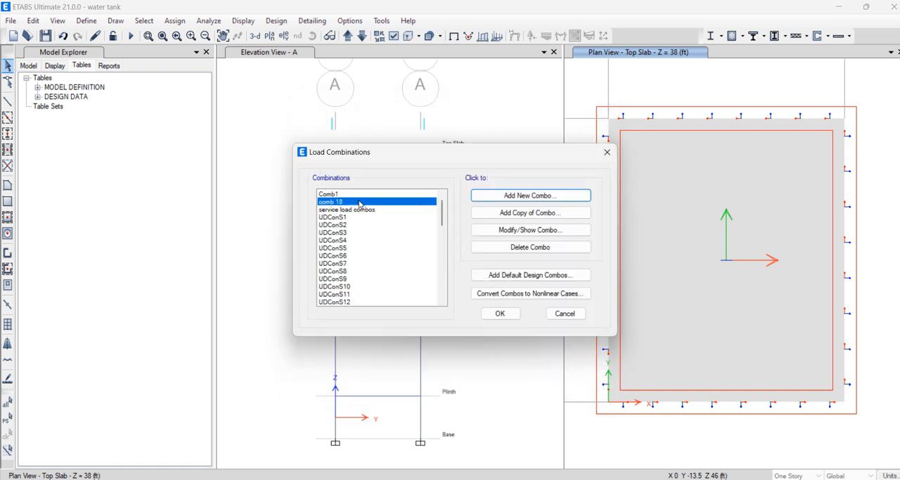
Open the Comb1 load combination for editing and set the Dead and Finishes scale factors to 1.4
{"action": "left_click", "coordinate": [357, 195]}
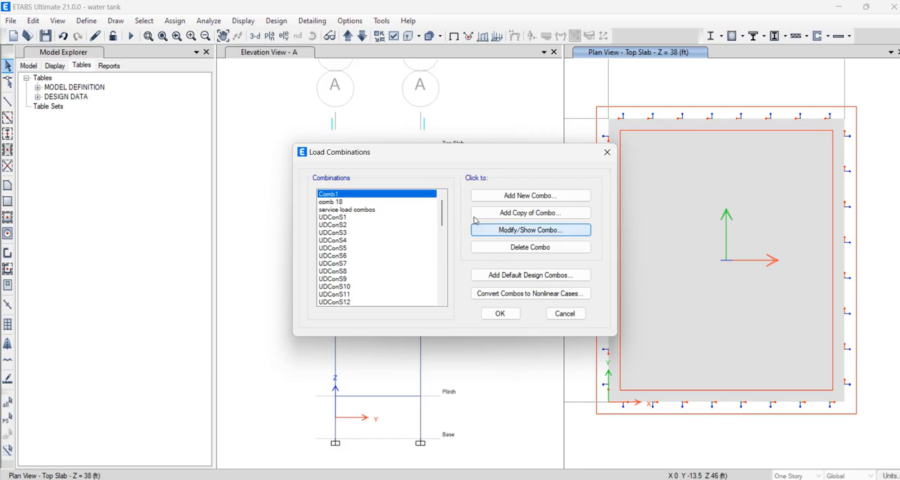
{"action": "left_click", "coordinate": [505, 229]}
{"action": "left_click", "coordinate": [493, 251]}
{"action": "left_click", "coordinate": [495, 256]}
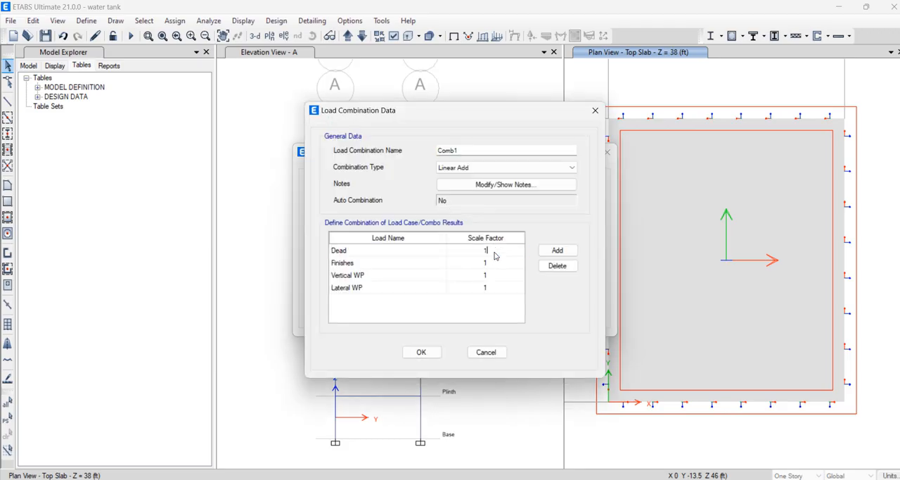
{"action": "type", "text": ".4"}
{"action": "left_click", "coordinate": [499, 266]}
{"action": "left_click", "coordinate": [500, 267]}
{"action": "type", "text": ".4"}
Set the Vertical WP and Lateral WP scale factors in Comb1 to 1.4
{"action": "left_click", "coordinate": [512, 277]}
{"action": "left_click", "coordinate": [514, 281]}
{"action": "type", "text": ".4"}
{"action": "left_click", "coordinate": [510, 290]}
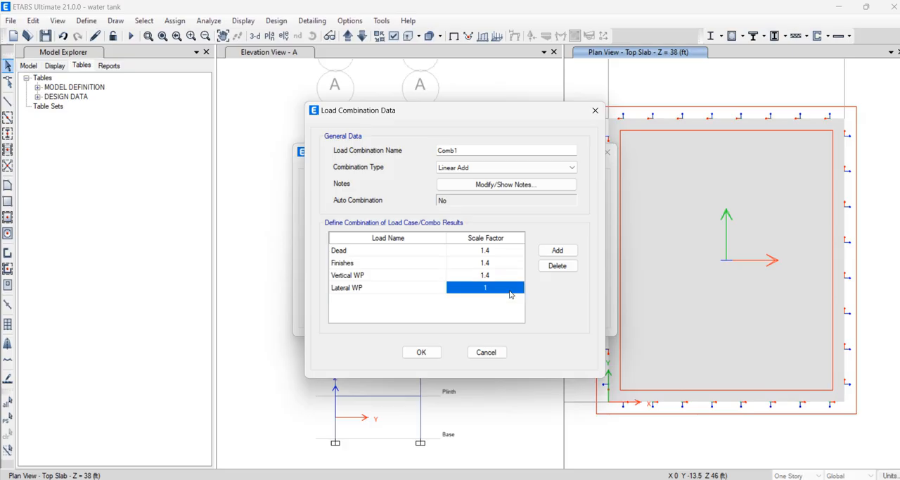
{"action": "left_click", "coordinate": [510, 291]}
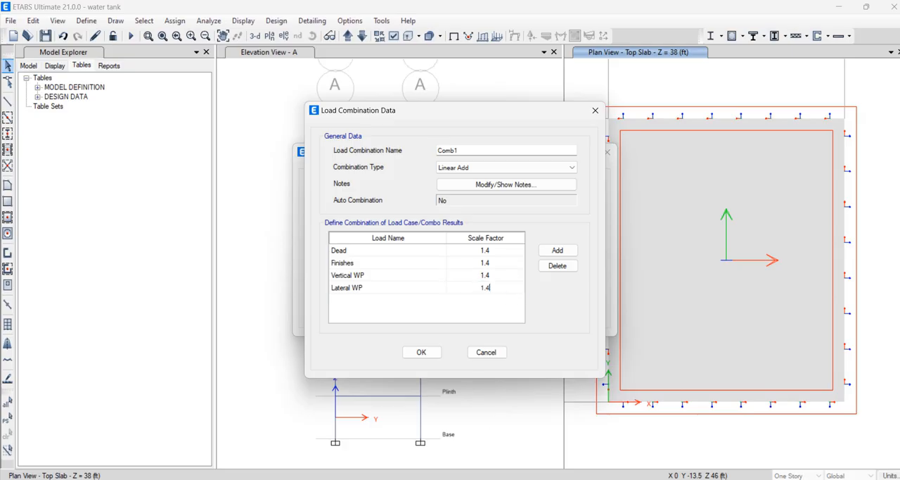
Switch to PowerPoint and check the water load factors on the ACI 350-R load combination slide
{"action": "mouse_move", "coordinate": [519, 479]}
{"action": "left_click", "coordinate": [474, 456]}
{"action": "scroll", "coordinate": [626, 350], "scroll_direction": "down", "scroll_amount": 2}
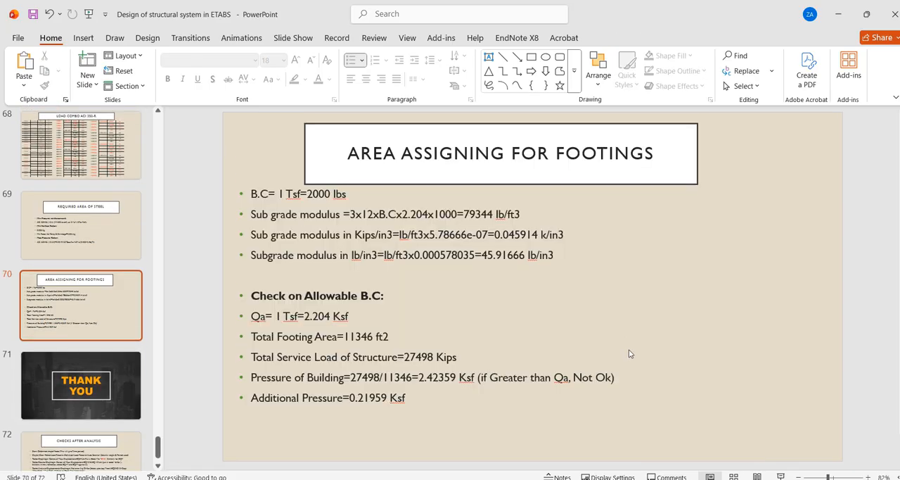
{"action": "scroll", "coordinate": [630, 353], "scroll_direction": "up", "scroll_amount": 2}
{"action": "left_click", "coordinate": [700, 436]}
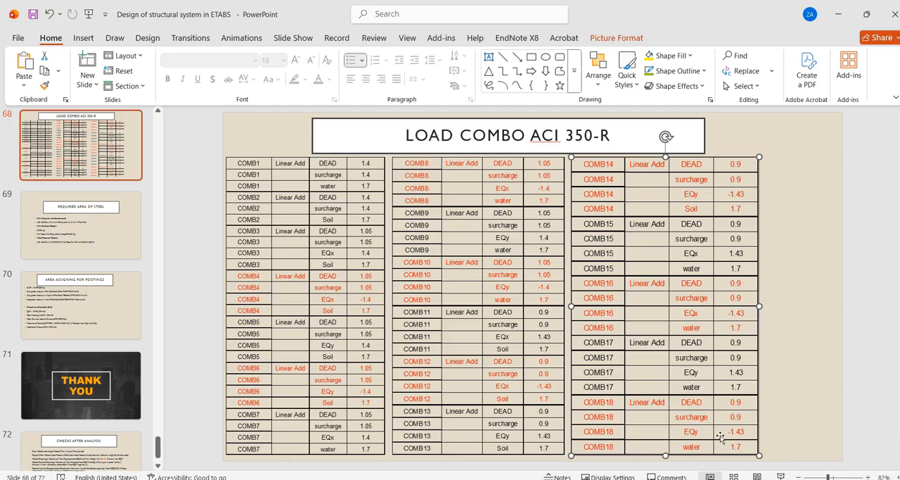
Switch to the UGWT Loading and Design Sheet in Excel and fill the COMB18 EQy row with yellow
{"action": "mouse_move", "coordinate": [493, 479]}
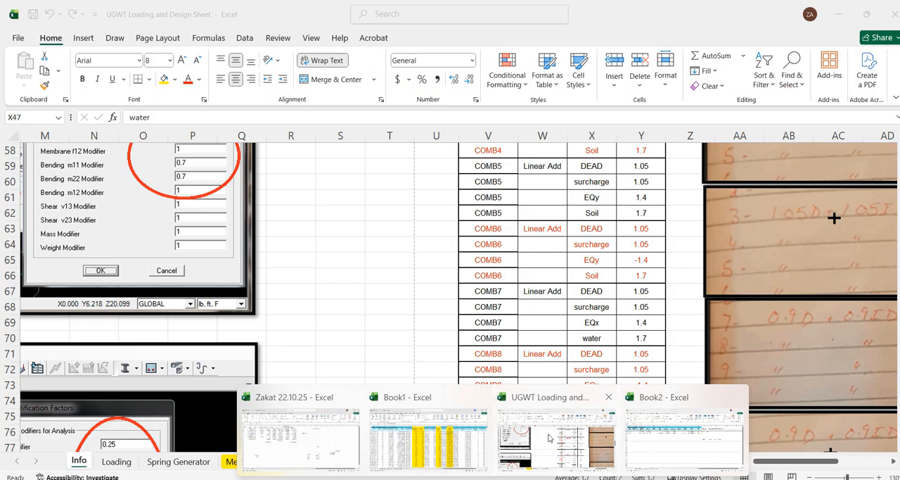
{"action": "left_click", "coordinate": [556, 442]}
{"action": "scroll", "coordinate": [548, 301], "scroll_direction": "down", "scroll_amount": 11}
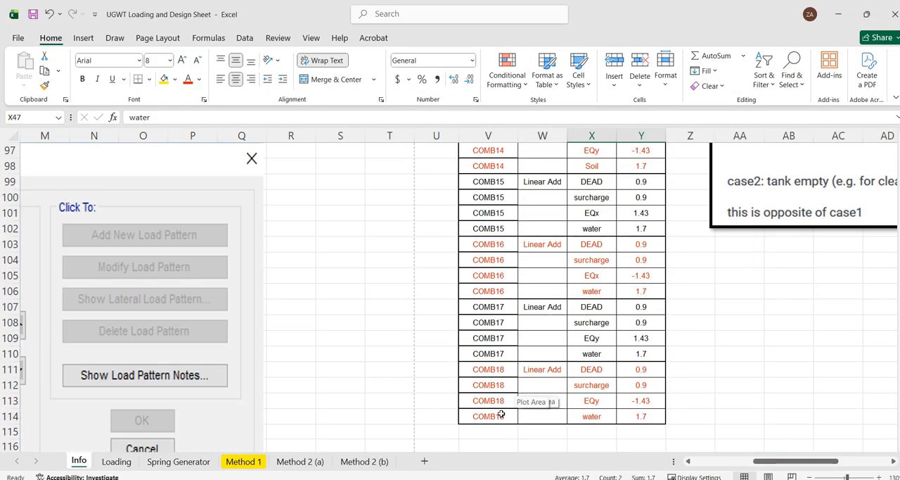
{"action": "left_click_drag", "start_coordinate": [499, 403], "coordinate": [641, 401]}
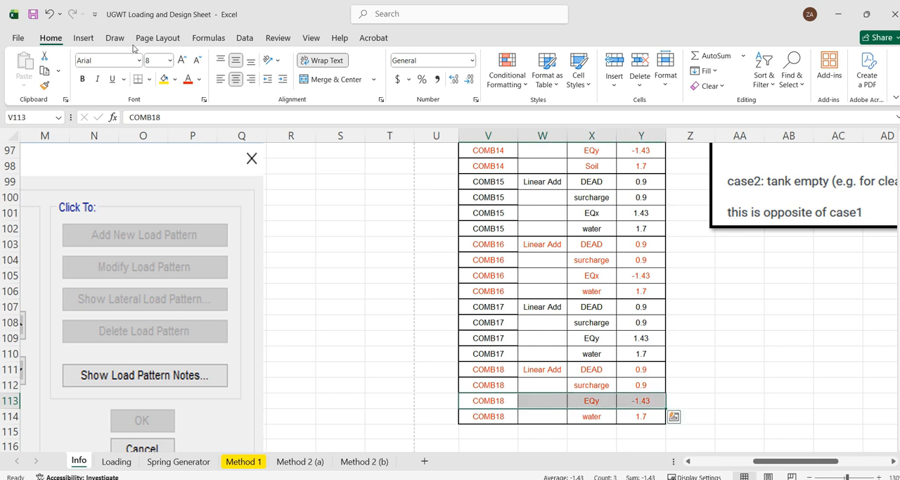
{"action": "left_click", "coordinate": [164, 79]}
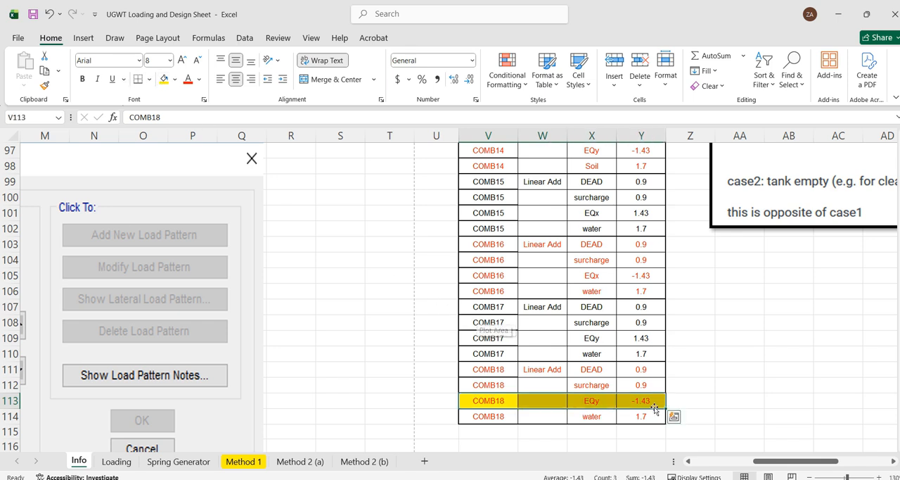
Return to ETABS, save the Comb1 load combination and accept the load combinations list
{"action": "mouse_move", "coordinate": [624, 479]}
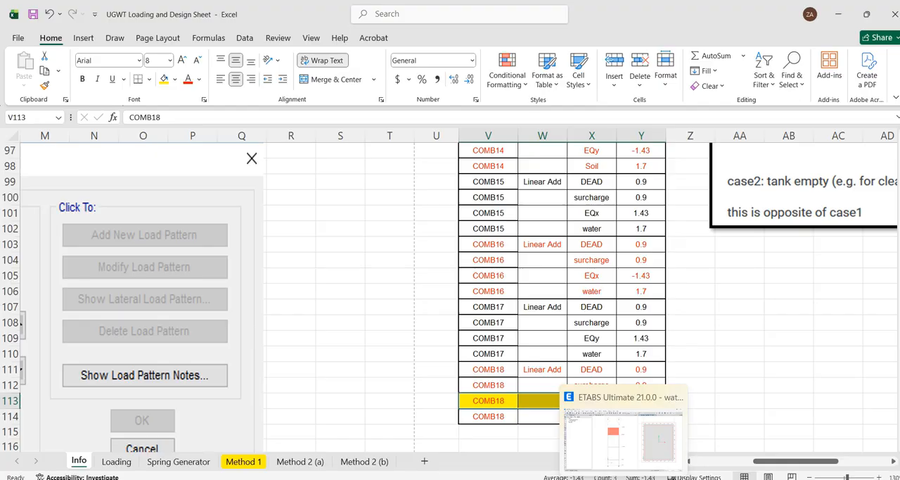
{"action": "left_click", "coordinate": [624, 479]}
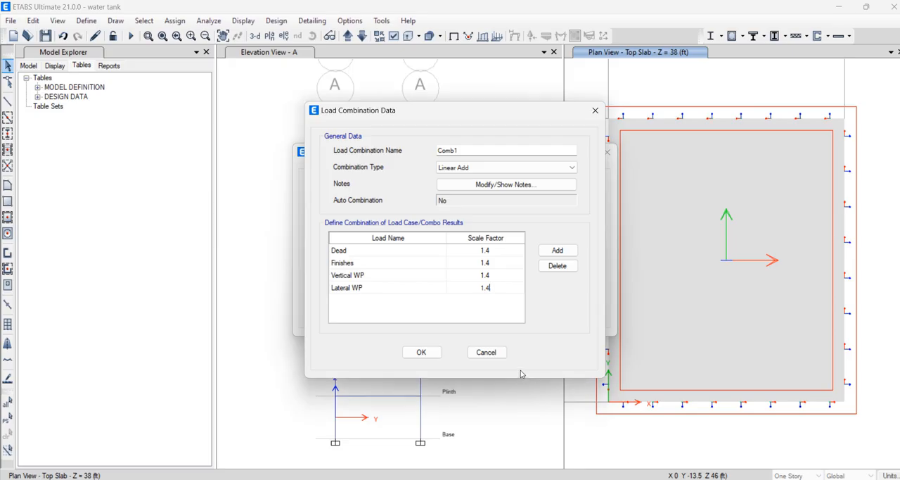
{"action": "left_click", "coordinate": [421, 352]}
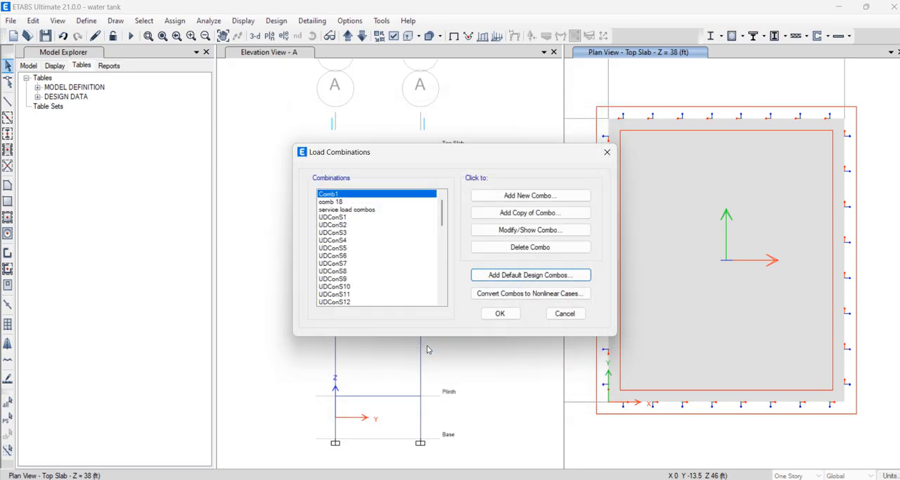
{"action": "left_click", "coordinate": [498, 313]}
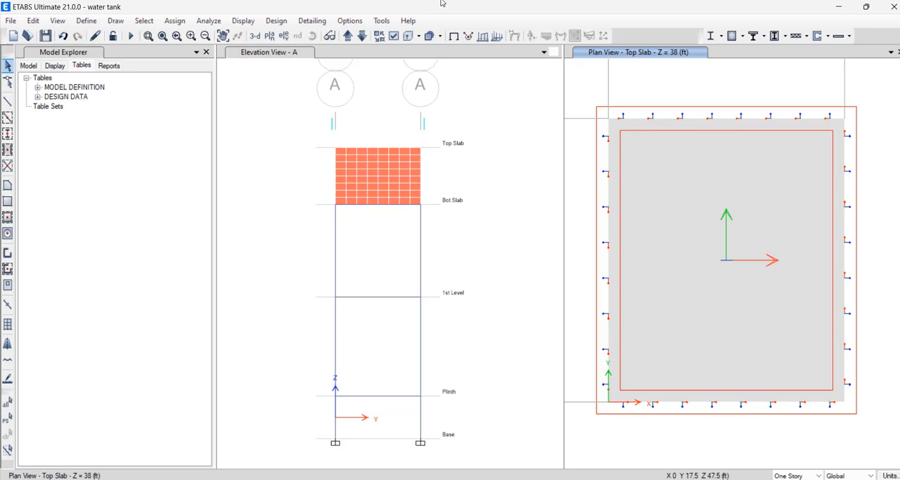
Run the analysis and expand the joint output displacement tables in the analysis results
{"action": "left_click", "coordinate": [131, 36]}
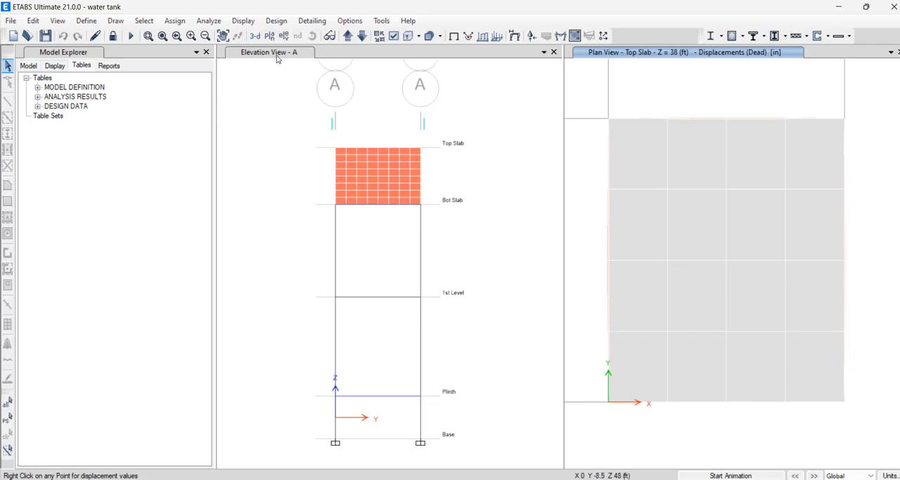
{"action": "left_click", "coordinate": [37, 97]}
{"action": "left_click", "coordinate": [49, 135]}
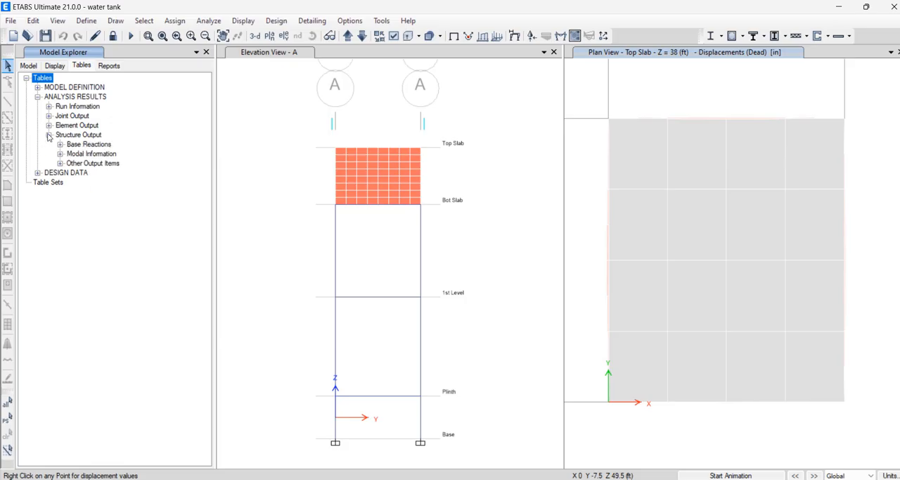
{"action": "left_click", "coordinate": [49, 124]}
{"action": "left_click", "coordinate": [49, 124]}
{"action": "left_click", "coordinate": [48, 116]}
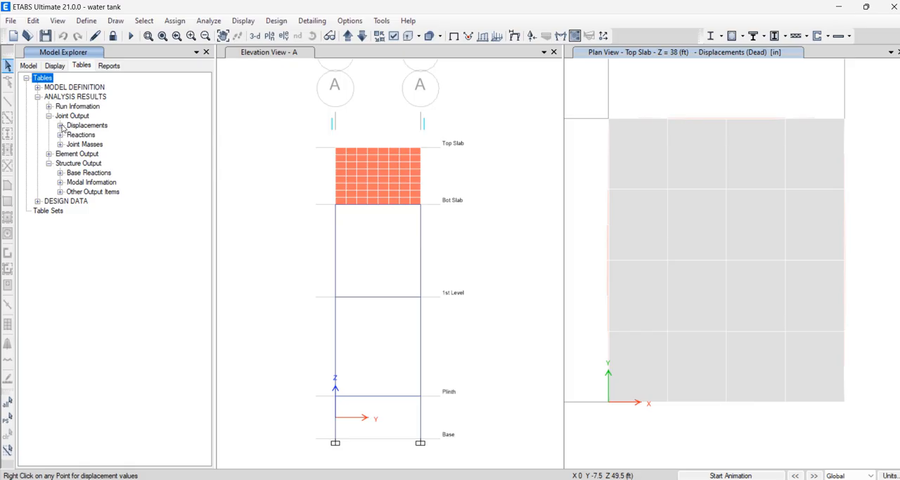
{"action": "left_click", "coordinate": [60, 125]}
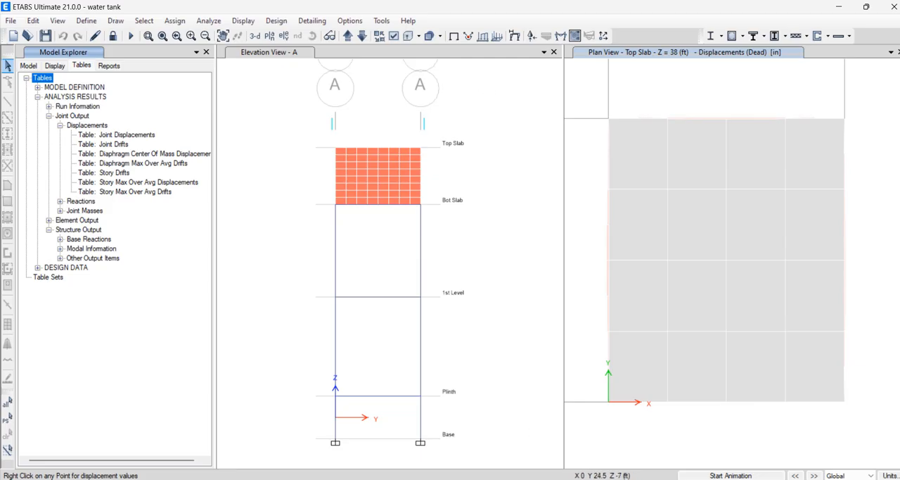
Switch to PowerPoint and review the Required Area of Steel slide with the ACI 350-06 reinforcement limits
{"action": "mouse_move", "coordinate": [520, 478]}
{"action": "left_click", "coordinate": [488, 456]}
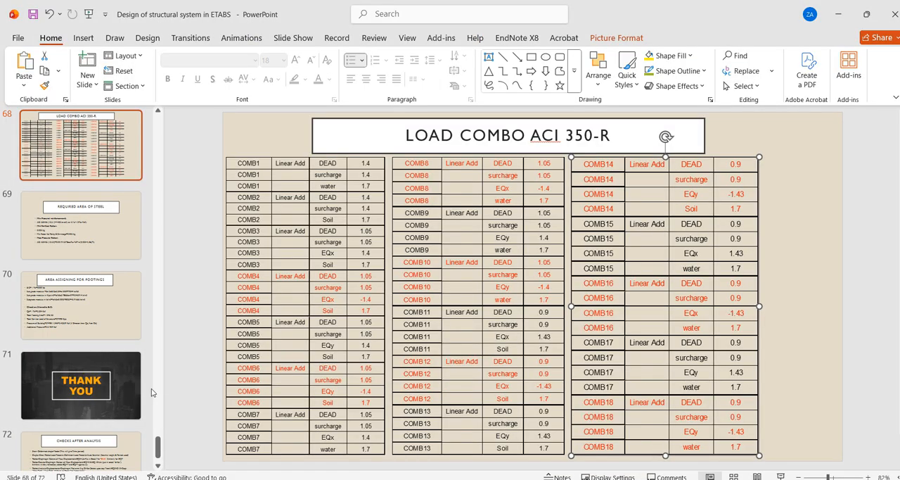
{"action": "scroll", "coordinate": [69, 389], "scroll_direction": "down", "scroll_amount": 1}
{"action": "left_click", "coordinate": [101, 288]}
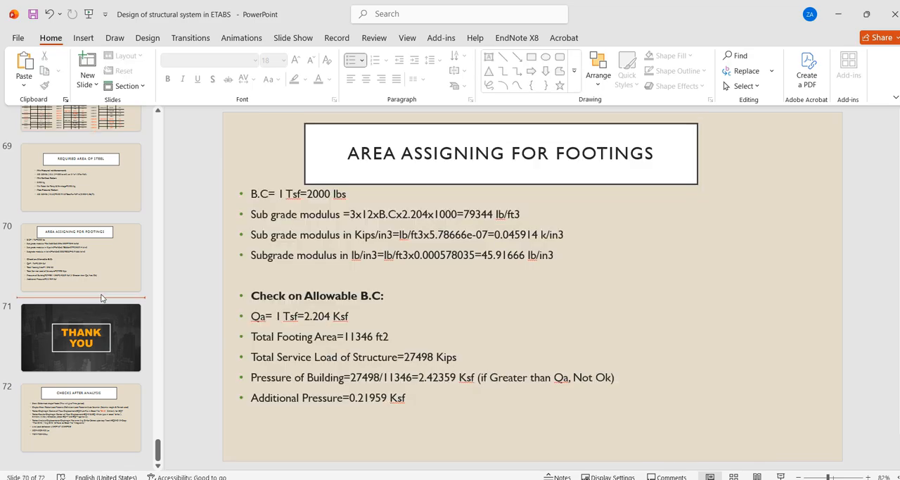
{"action": "left_click", "coordinate": [118, 206]}
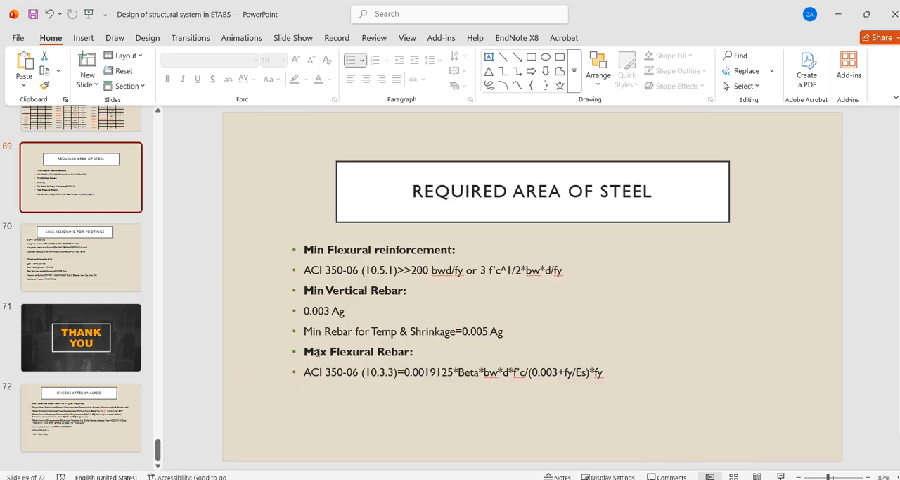
{"action": "scroll", "coordinate": [88, 247], "scroll_direction": "up", "scroll_amount": 2}
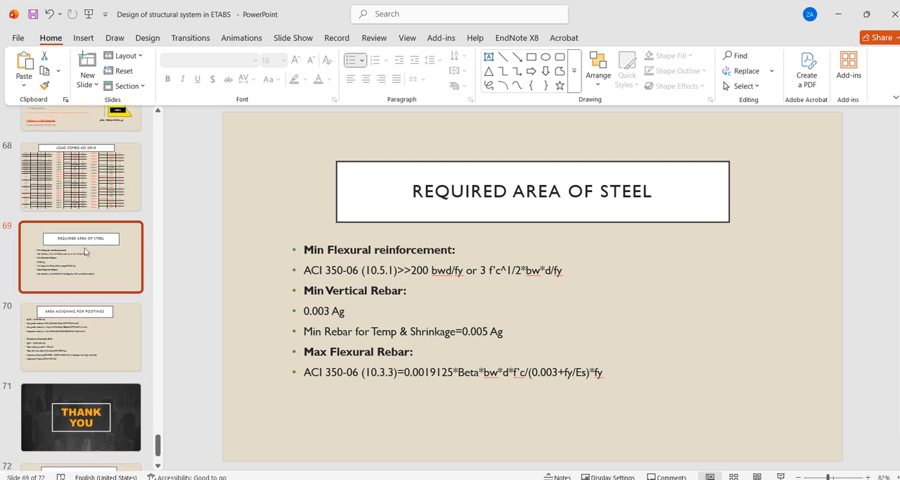
Switch to the ACI 350.3-01 seismic design PDF in Foxit and search it for "stress"
{"action": "mouse_move", "coordinate": [624, 479]}
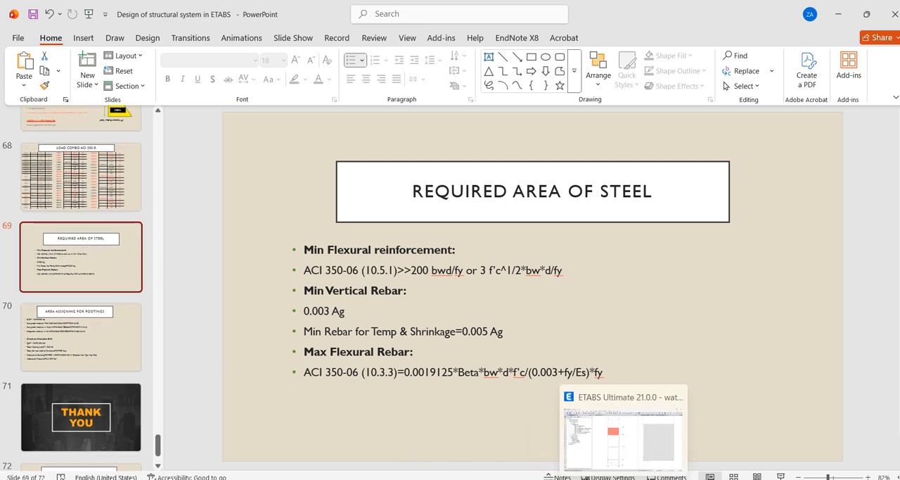
{"action": "mouse_move", "coordinate": [283, 479]}
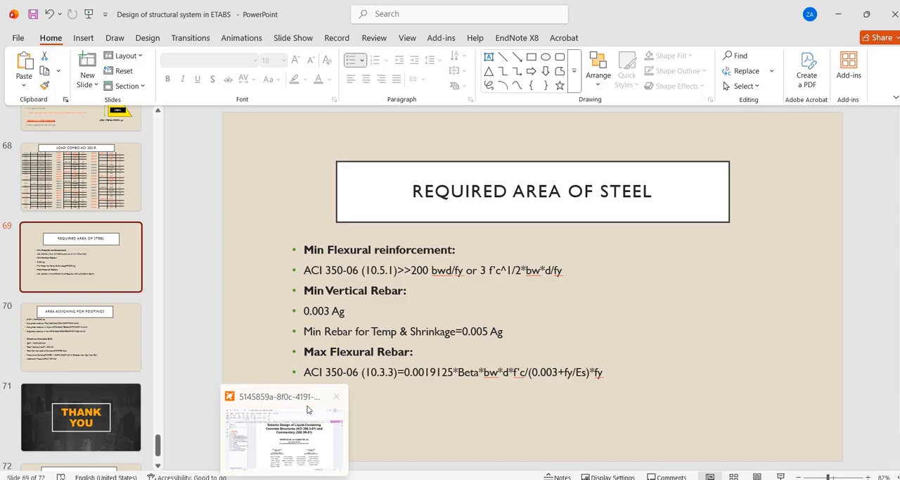
{"action": "left_click", "coordinate": [297, 432]}
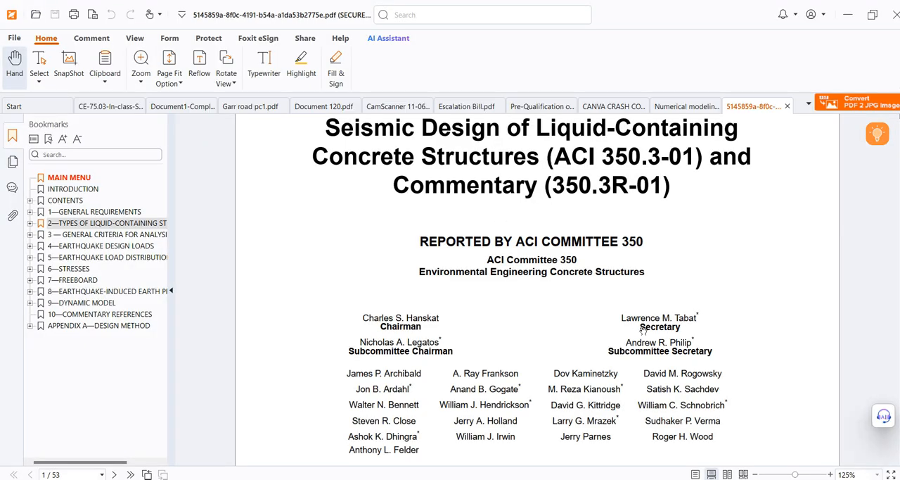
{"action": "key", "text": "ctrl+f"}
{"action": "type", "text": "load"}
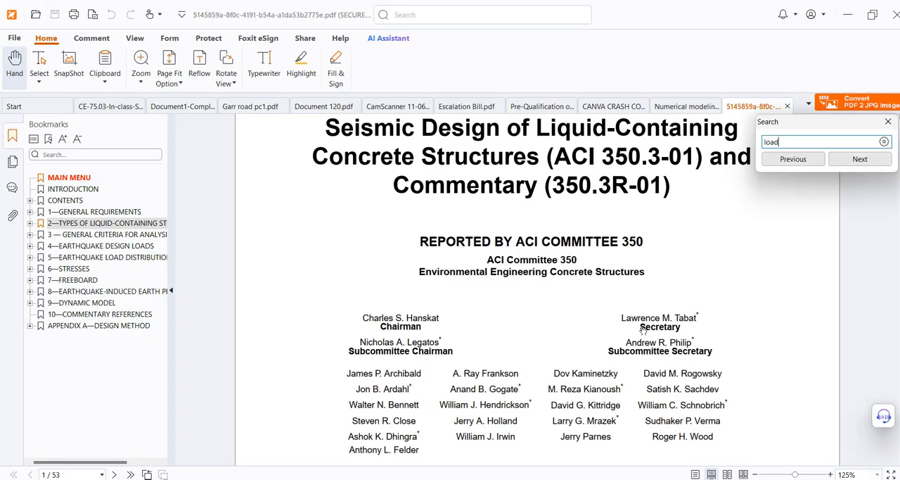
{"action": "type", "text": "stre"}
{"action": "key", "text": "BackSpace"}
{"action": "key", "text": "BackSpace"}
{"action": "key", "text": "BackSpace"}
{"action": "key", "text": "BackSpace"}
{"action": "type", "text": "stress"}
{"action": "key", "text": "Return"}
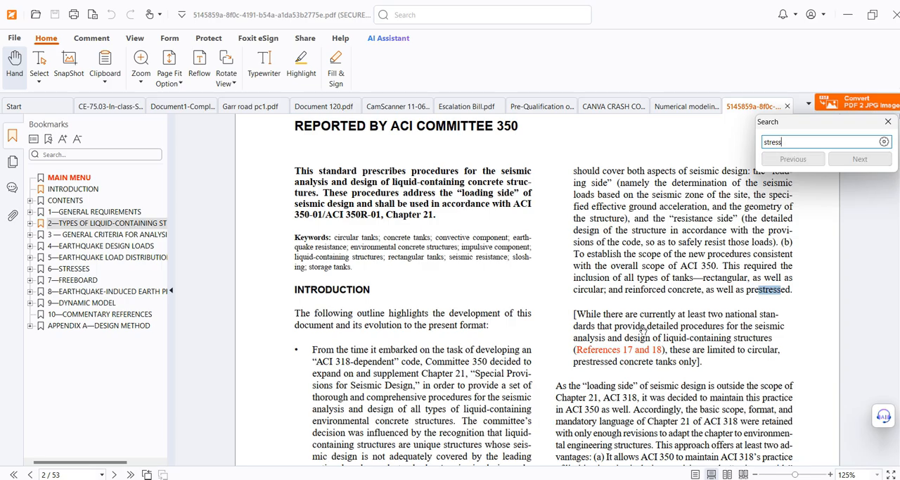
Step through the "stress" matches until reaching Chapter 6 on stresses in liquid-containing structures
{"action": "key", "text": "Return"}
{"action": "key", "text": "Return"}
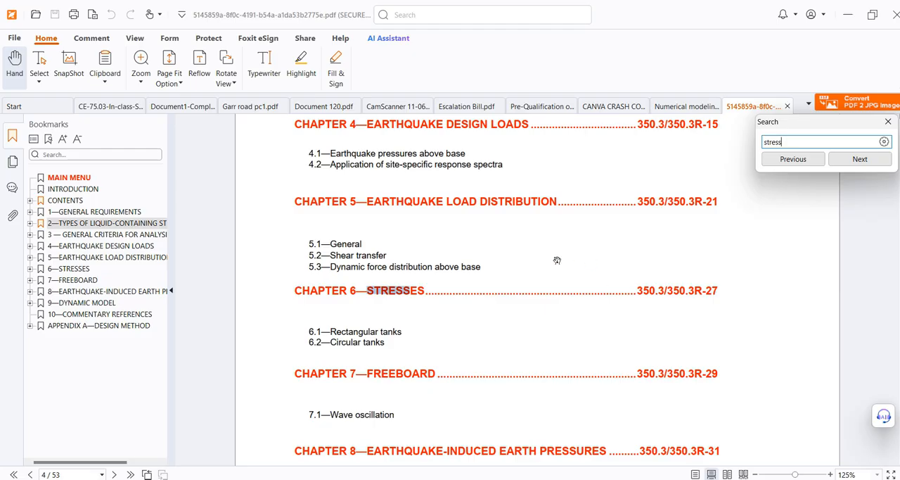
{"action": "scroll", "coordinate": [392, 338], "scroll_direction": "down", "scroll_amount": 4, "text": "ctrl"}
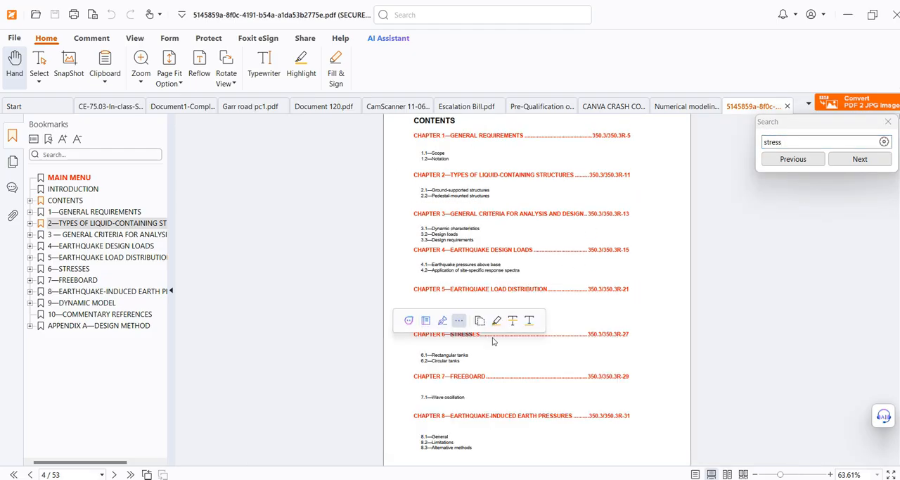
{"action": "left_click", "coordinate": [859, 159]}
{"action": "scroll", "coordinate": [535, 235], "scroll_direction": "up", "scroll_amount": 4, "text": "ctrl"}
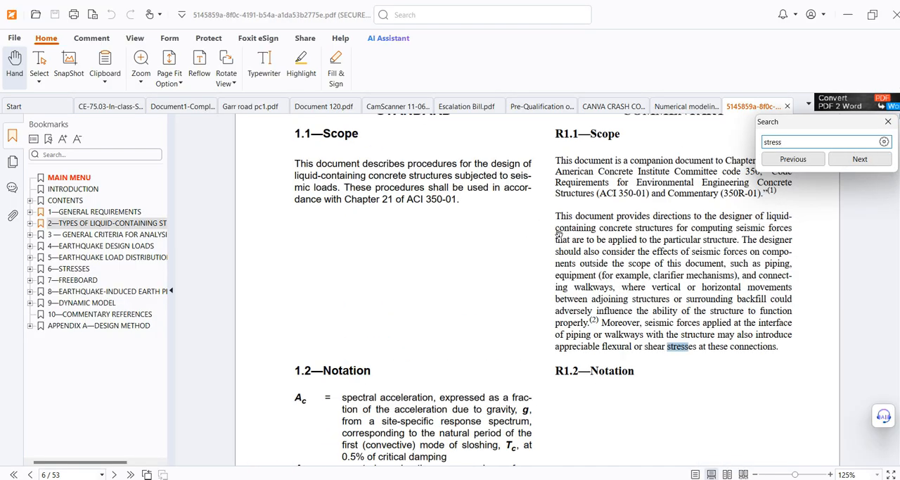
{"action": "left_click", "coordinate": [847, 159]}
{"action": "left_click", "coordinate": [847, 159]}
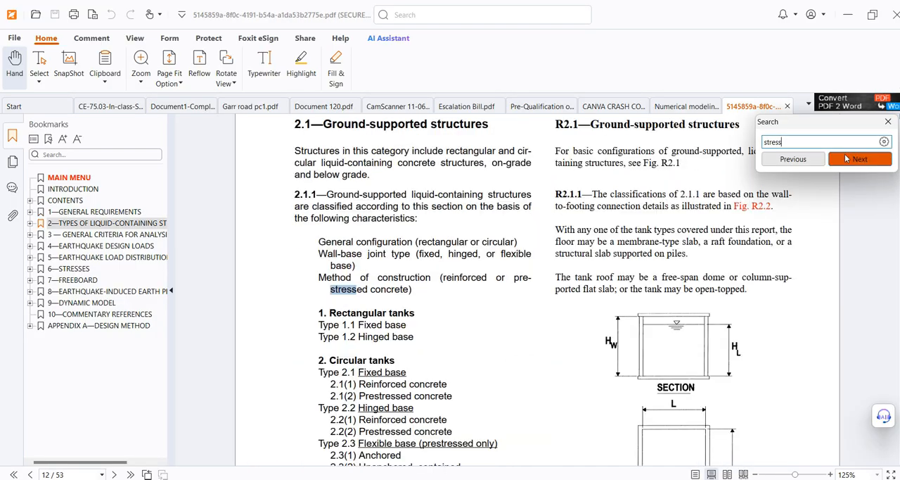
{"action": "scroll", "coordinate": [624, 271], "scroll_direction": "up", "scroll_amount": 2}
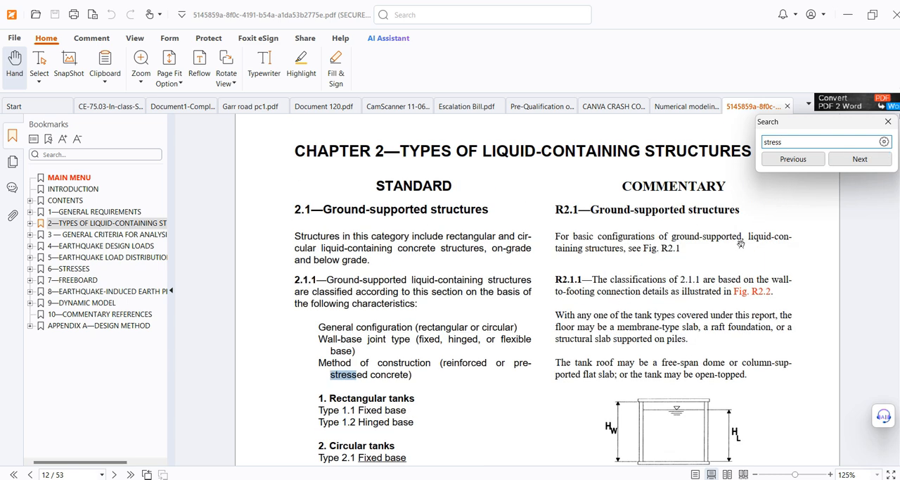
{"action": "left_click", "coordinate": [859, 159]}
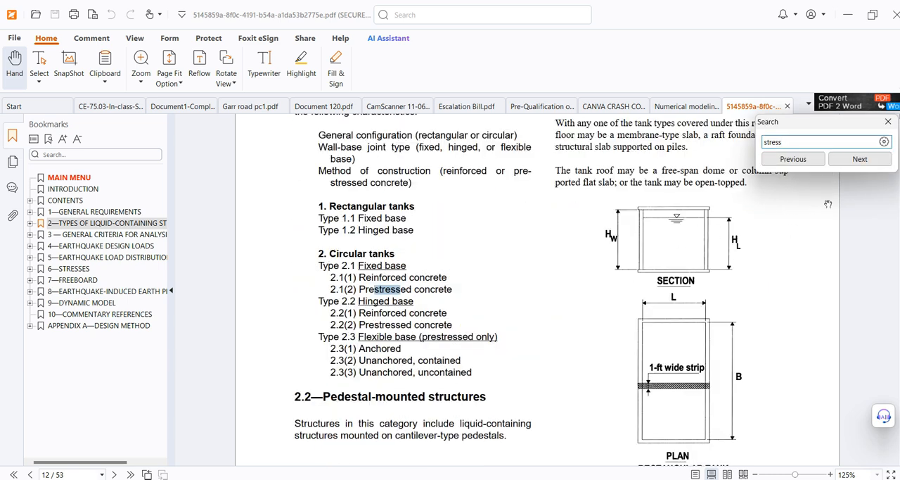
{"action": "left_click", "coordinate": [859, 160]}
{"action": "left_click", "coordinate": [859, 160]}
{"action": "left_click", "coordinate": [859, 160]}
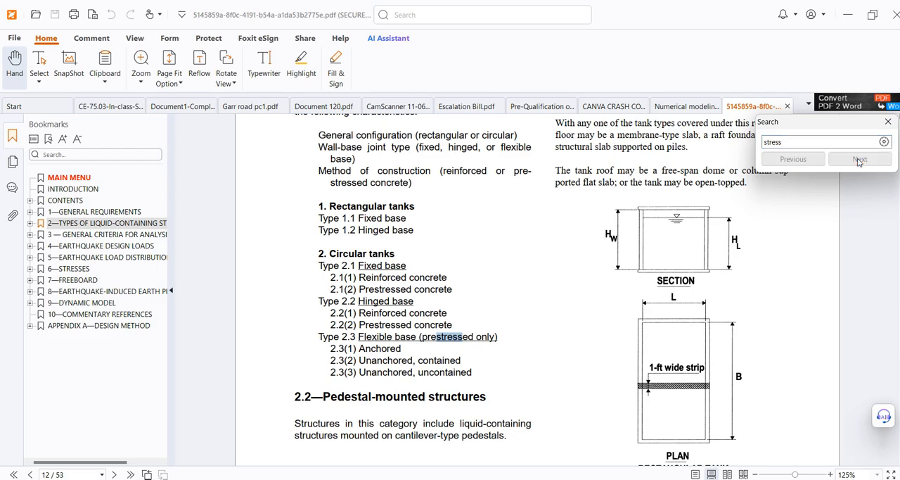
Read the Chapter 6 stress provisions for rectangular and circular tanks, including the hoop stress equations
{"action": "scroll", "coordinate": [631, 303], "scroll_direction": "down", "scroll_amount": 2}
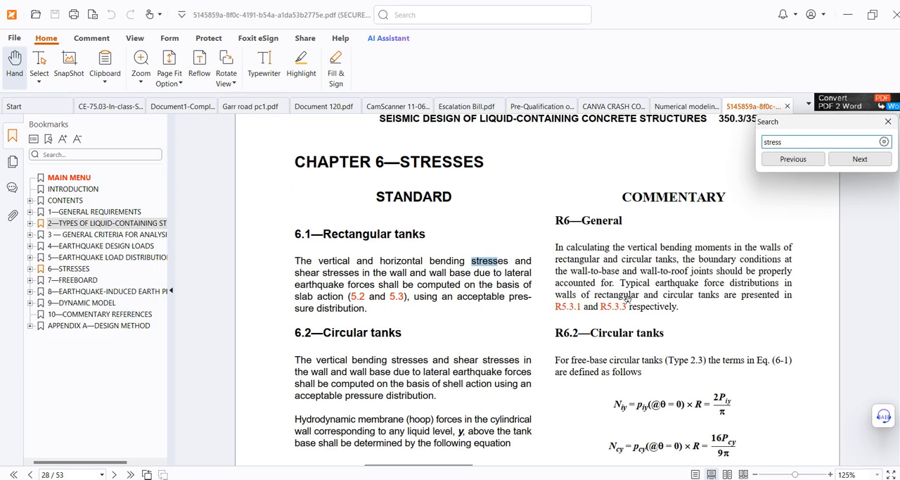
{"action": "scroll", "coordinate": [631, 303], "scroll_direction": "down", "scroll_amount": 1}
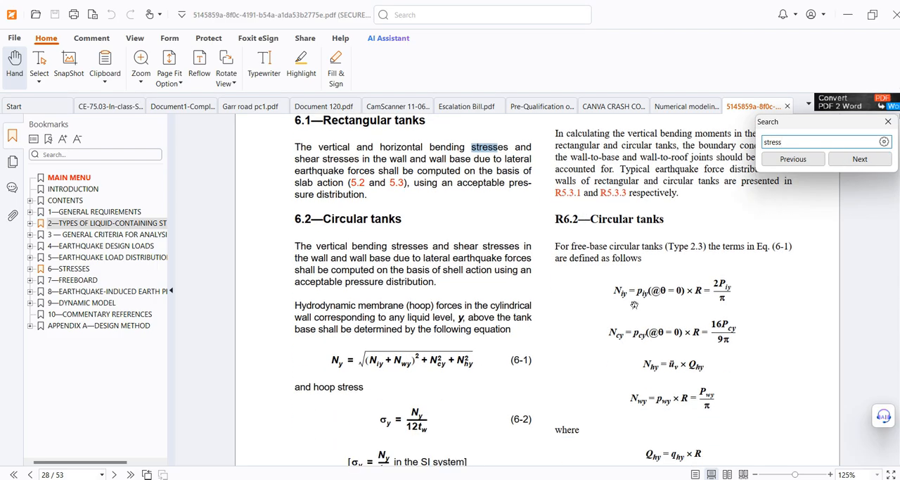
{"action": "scroll", "coordinate": [634, 304], "scroll_direction": "down", "scroll_amount": 3}
{"action": "scroll", "coordinate": [637, 305], "scroll_direction": "down", "scroll_amount": 10}
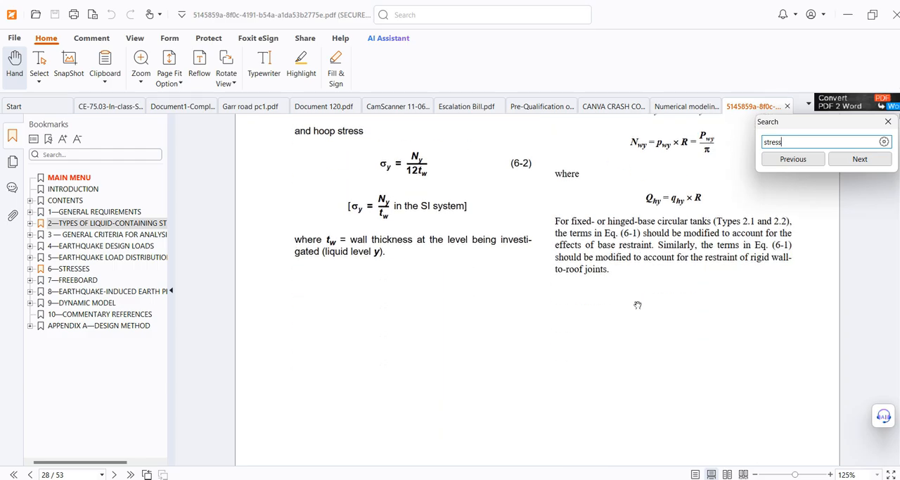
Read through Chapter 7 on freeboard and wave oscillation and continue to Chapter 8 on earthquake-induced earth pressures
{"action": "scroll", "coordinate": [638, 308], "scroll_direction": "down", "scroll_amount": 10}
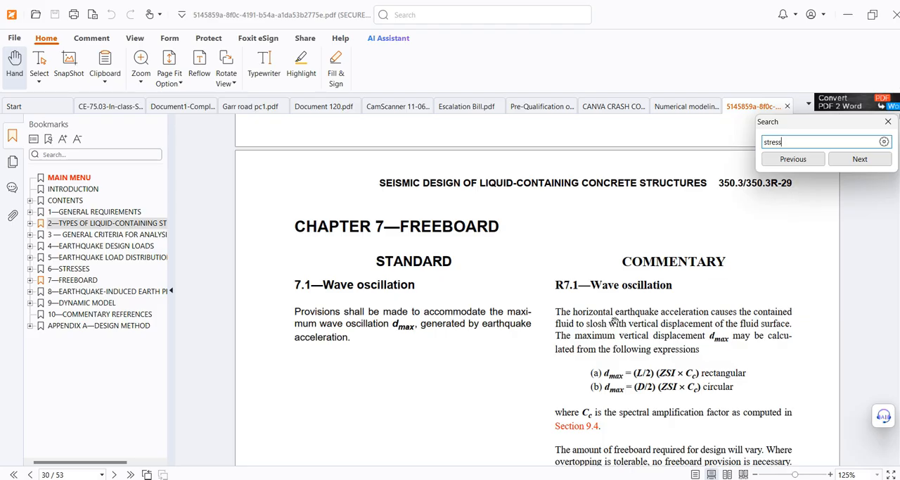
{"action": "scroll", "coordinate": [615, 318], "scroll_direction": "down", "scroll_amount": 2}
{"action": "scroll", "coordinate": [615, 318], "scroll_direction": "down", "scroll_amount": 10}
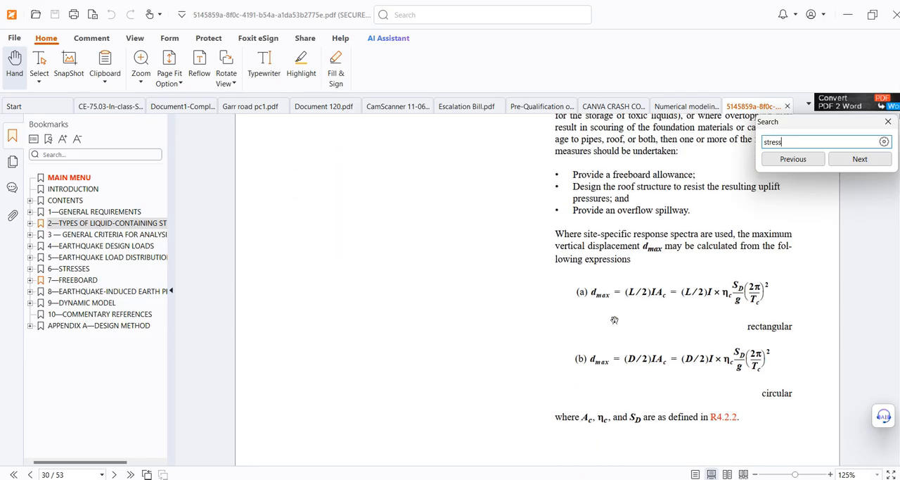
{"action": "scroll", "coordinate": [615, 319], "scroll_direction": "down", "scroll_amount": 12}
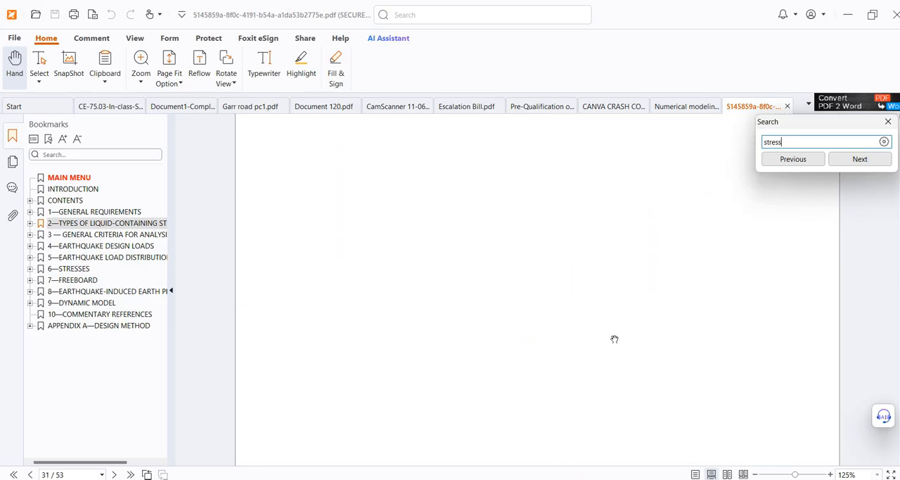
{"action": "scroll", "coordinate": [614, 338], "scroll_direction": "down", "scroll_amount": 10}
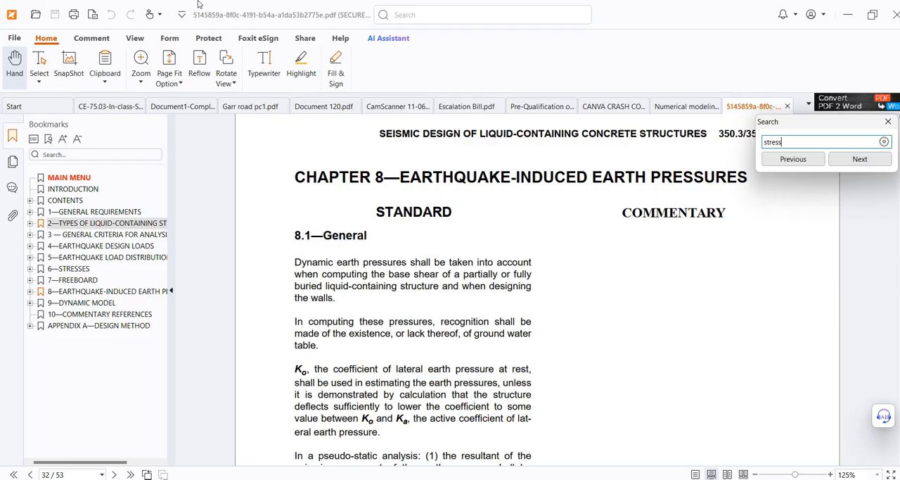
Start saving a copy of the seismic design PDF and browse for a destination folder
{"action": "left_click", "coordinate": [14, 38]}
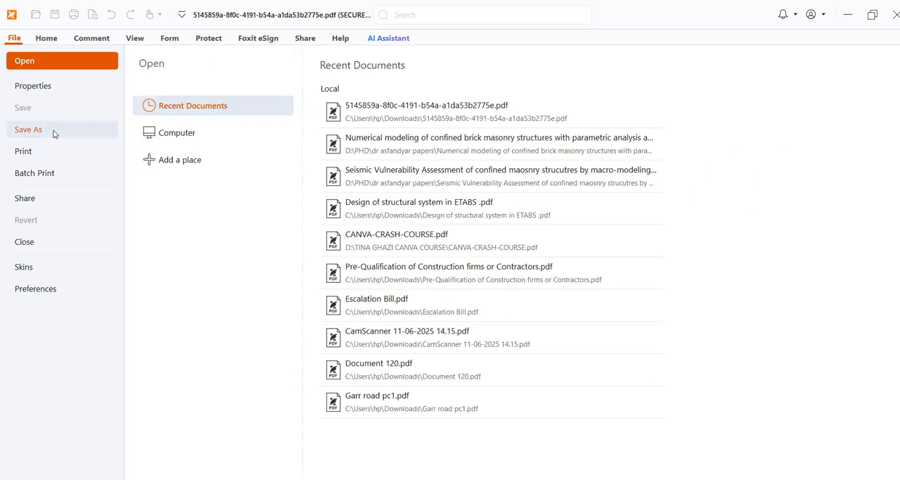
{"action": "left_click", "coordinate": [51, 135]}
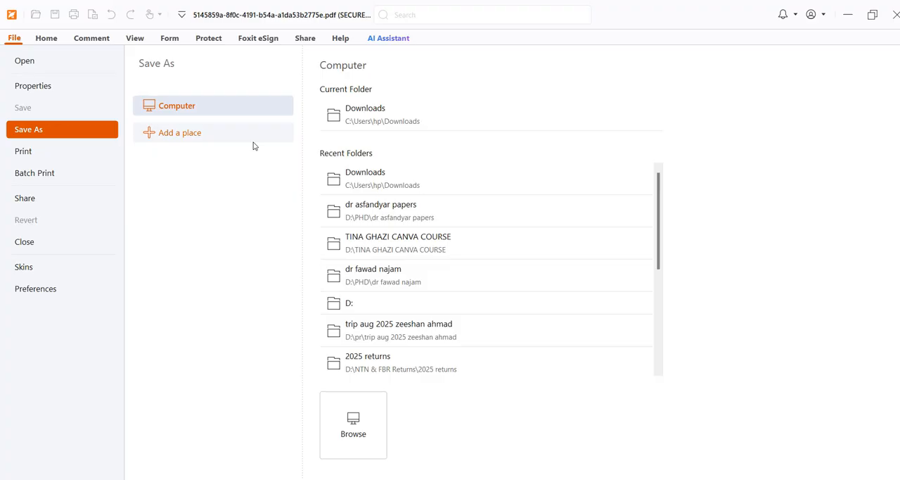
{"action": "key", "text": "super+e"}
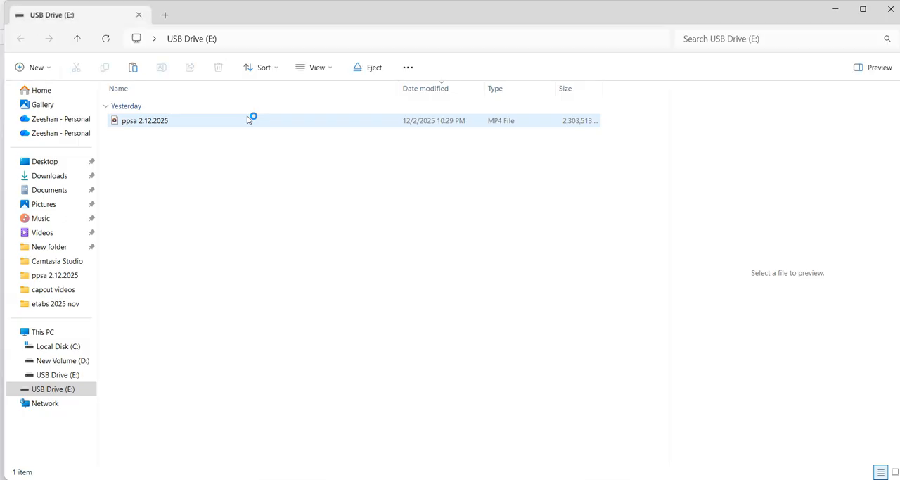
{"action": "left_click", "coordinate": [891, 15]}
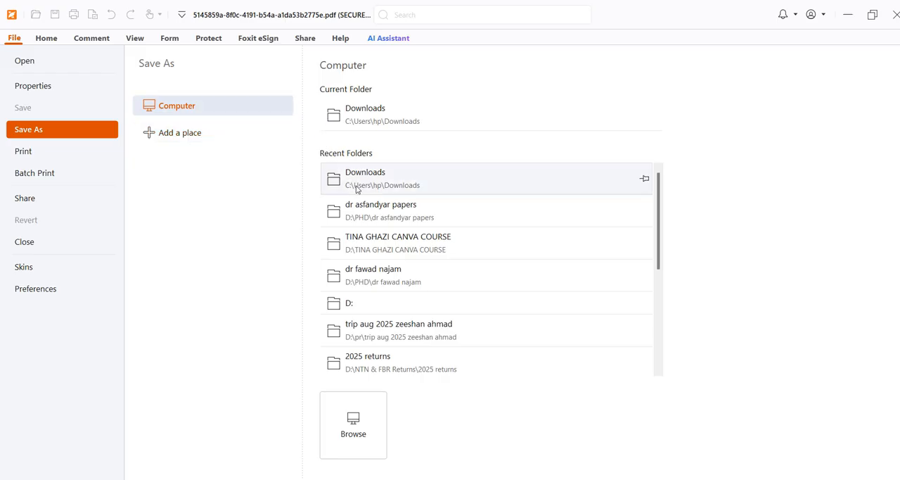
{"action": "scroll", "coordinate": [344, 307], "scroll_direction": "down", "scroll_amount": 3}
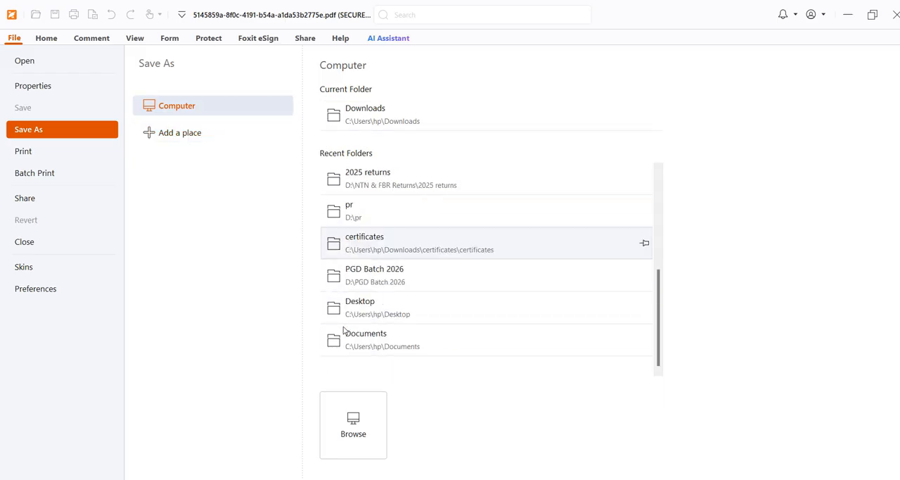
{"action": "scroll", "coordinate": [327, 327], "scroll_direction": "up", "scroll_amount": 3}
{"action": "scroll", "coordinate": [341, 348], "scroll_direction": "down", "scroll_amount": 3}
{"action": "left_click", "coordinate": [355, 419]}
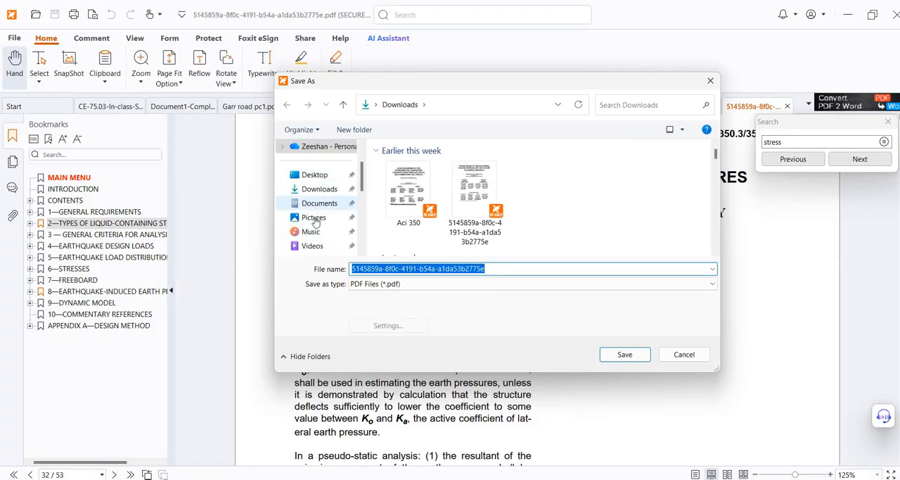
Save the PDF copy to USB Drive (E:) under the file name aci 350
{"action": "scroll", "coordinate": [320, 187], "scroll_direction": "down", "scroll_amount": 3}
{"action": "scroll", "coordinate": [318, 190], "scroll_direction": "up", "scroll_amount": 1}
{"action": "scroll", "coordinate": [318, 190], "scroll_direction": "up", "scroll_amount": 2}
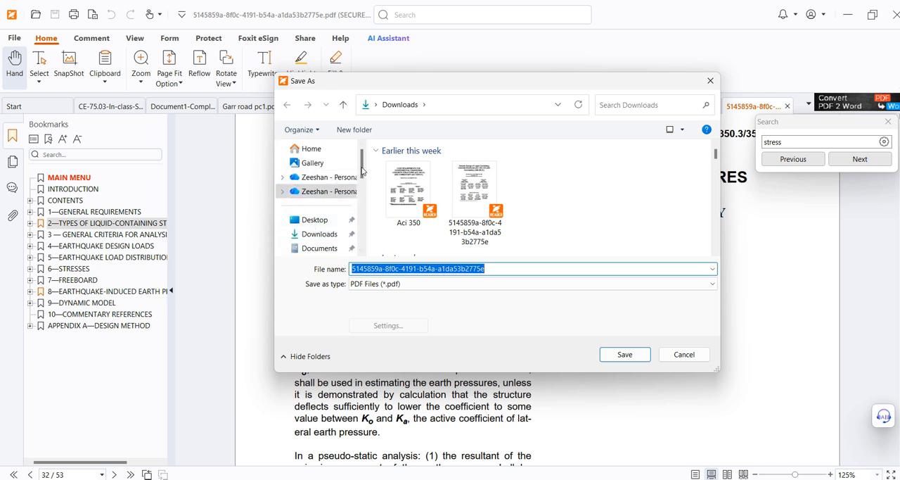
{"action": "scroll", "coordinate": [313, 181], "scroll_direction": "down", "scroll_amount": 6}
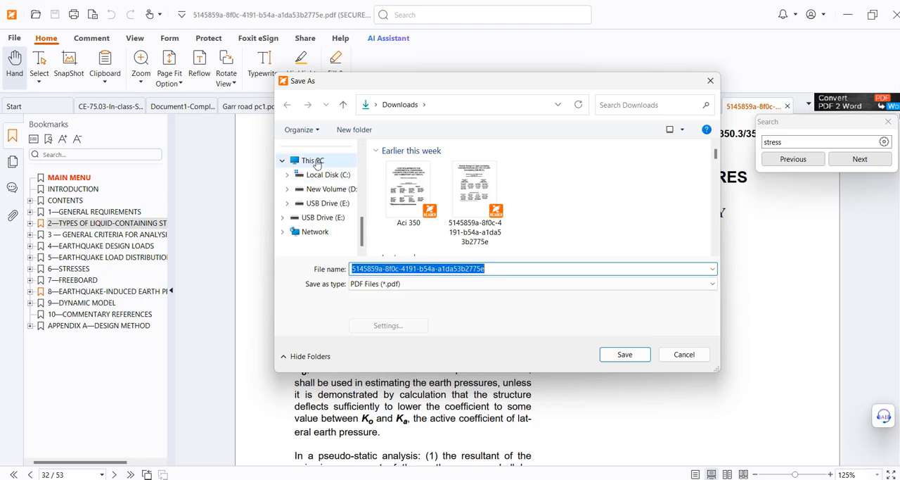
{"action": "left_click", "coordinate": [313, 161]}
{"action": "left_click", "coordinate": [505, 221]}
{"action": "double_click", "coordinate": [505, 220]}
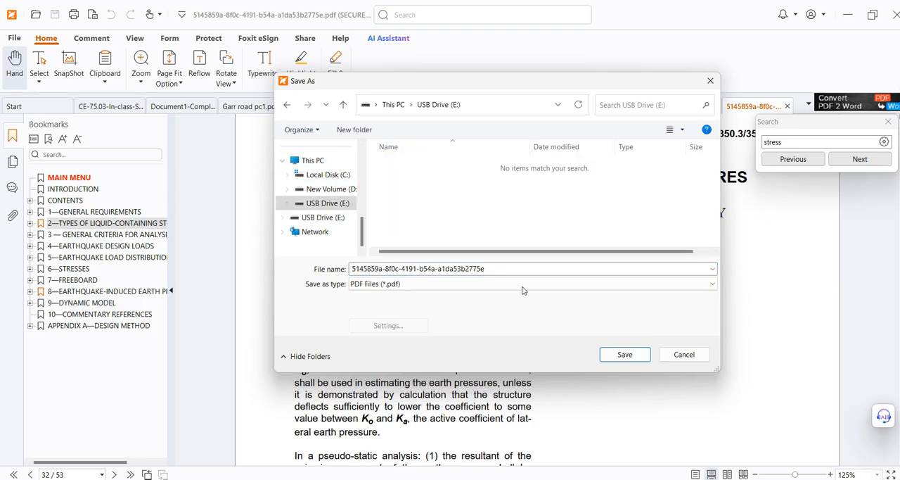
{"action": "left_click", "coordinate": [565, 268]}
{"action": "type", "text": "aci 350"}
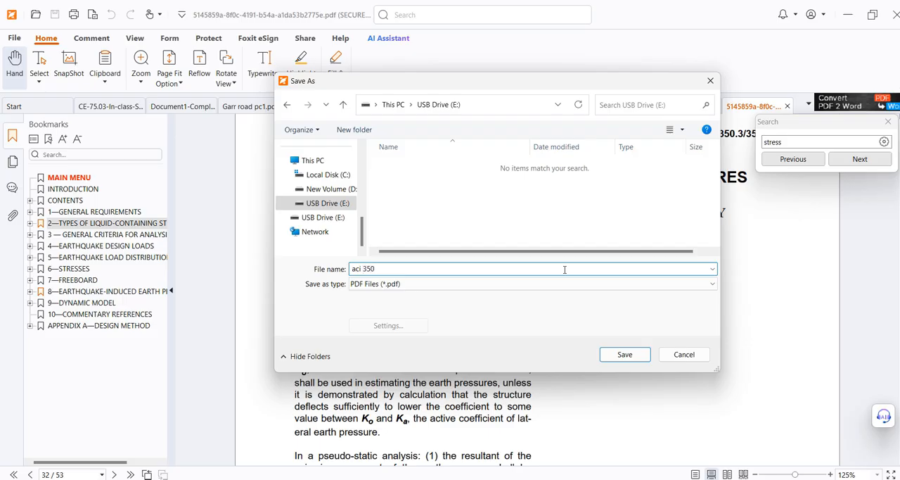
{"action": "key", "text": "Return"}
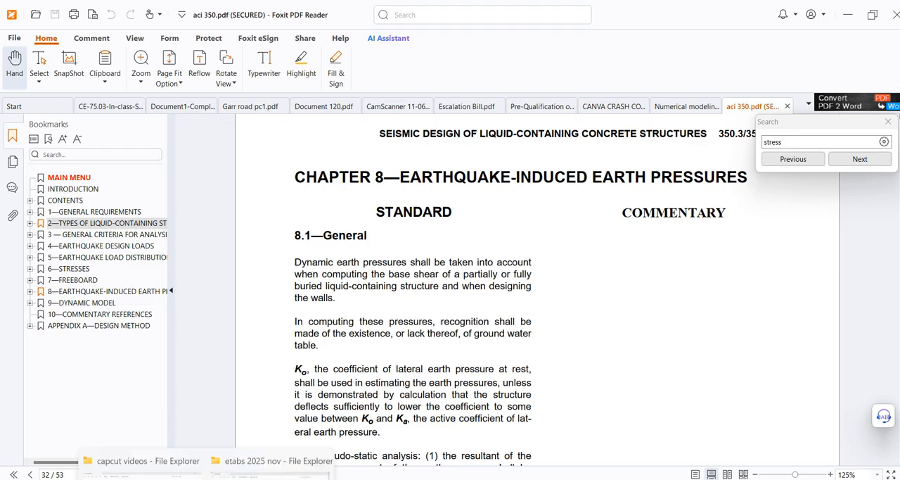
Check in File Explorer that aci 350 is stored on USB Drive (E:), and close the window
{"action": "mouse_move", "coordinate": [233, 474]}
{"action": "left_click", "coordinate": [232, 454]}
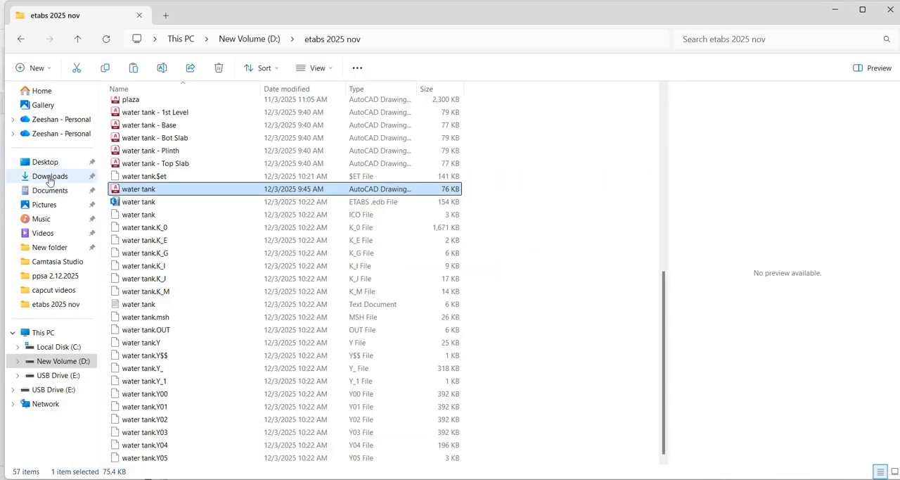
{"action": "left_click", "coordinate": [50, 389]}
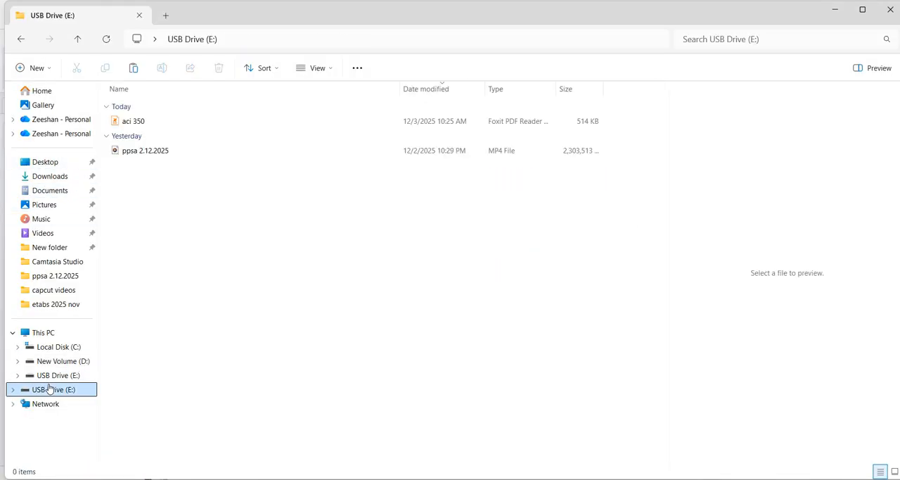
{"action": "left_click", "coordinate": [889, 10]}
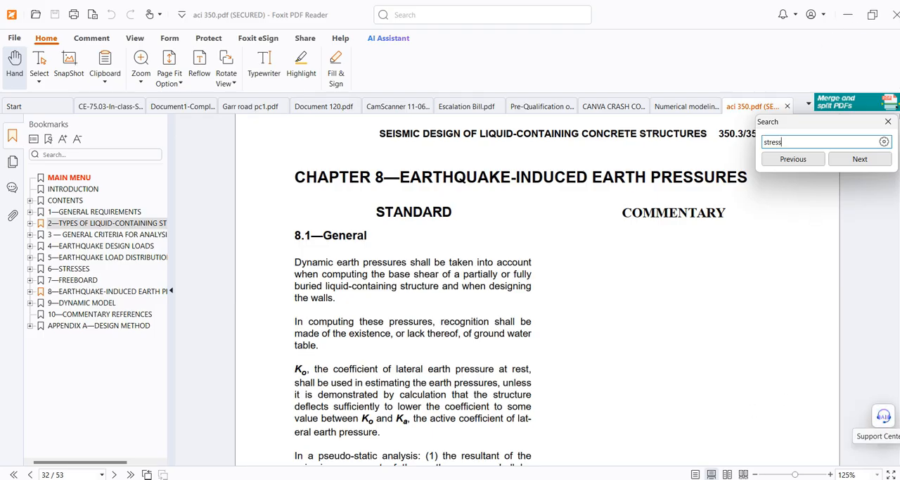
Switch to ETABS and add the default load combinations for Concrete Shear Wall Design, converted to editable user combinations
{"action": "key", "text": "alt+Tab"}
{"action": "left_click", "coordinate": [623, 439]}
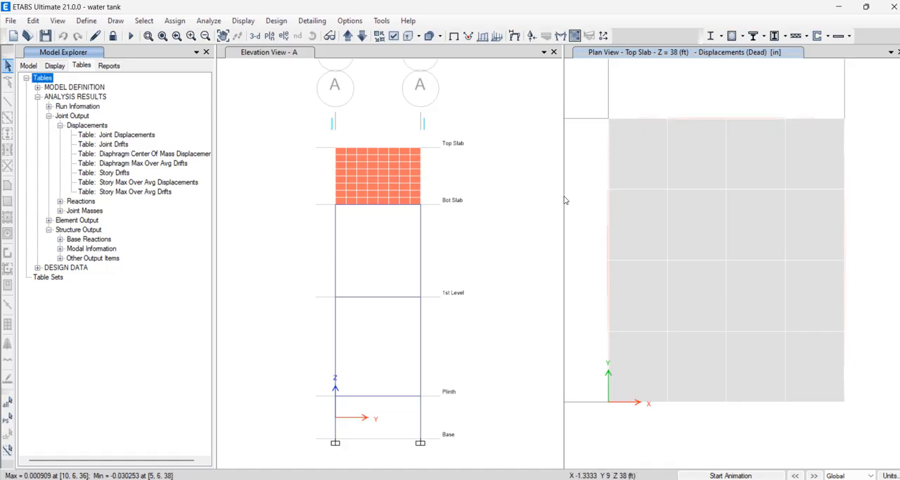
{"action": "left_click", "coordinate": [276, 20]}
{"action": "mouse_move", "coordinate": [318, 133]}
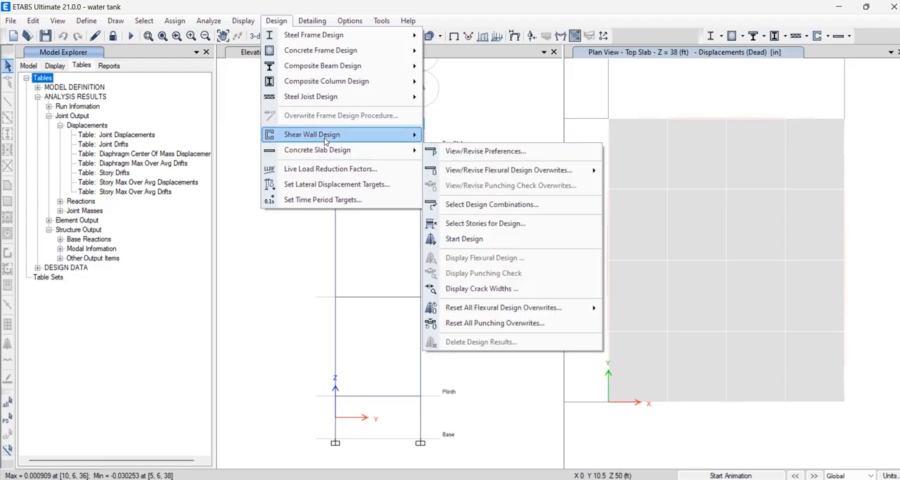
{"action": "mouse_move", "coordinate": [73, 18]}
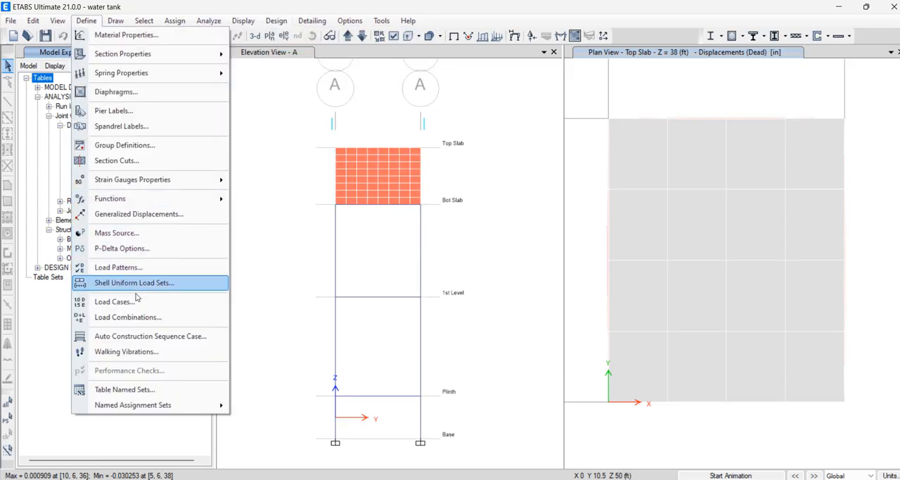
{"action": "left_click", "coordinate": [142, 318]}
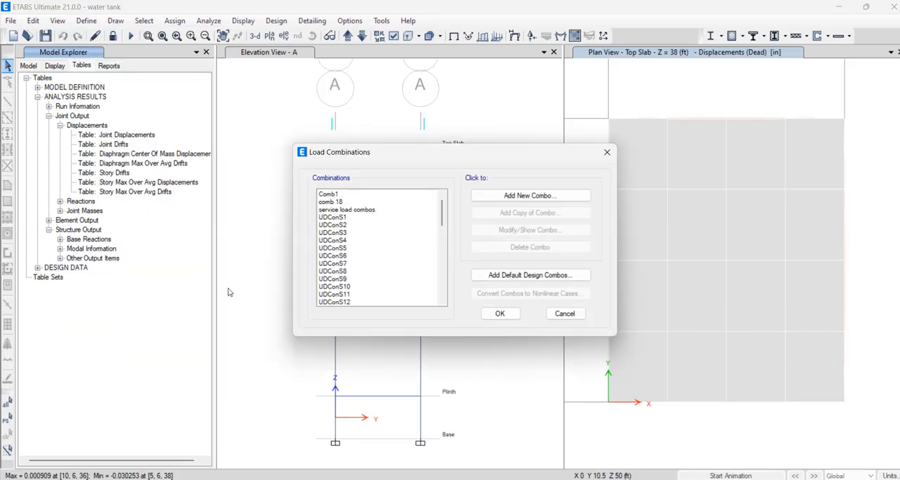
{"action": "left_click", "coordinate": [550, 275]}
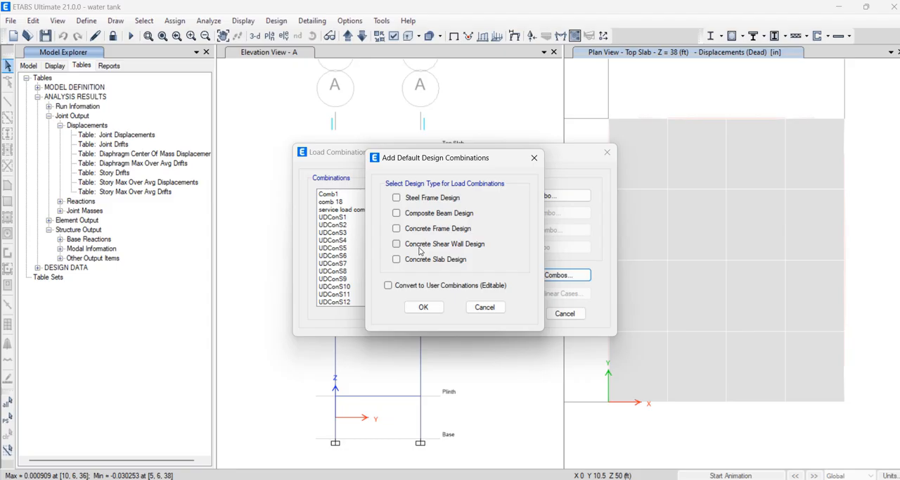
{"action": "left_click", "coordinate": [420, 246]}
{"action": "left_click", "coordinate": [416, 287]}
{"action": "left_click", "coordinate": [423, 306]}
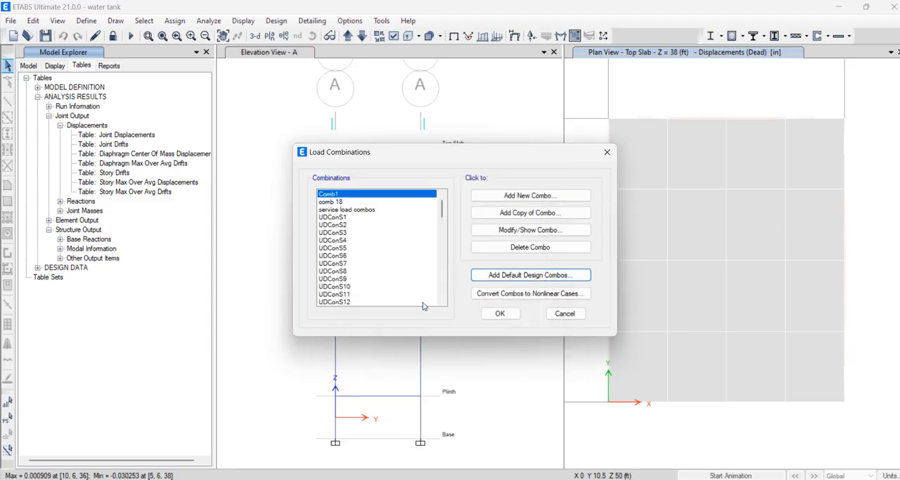
{"action": "left_click", "coordinate": [499, 315]}
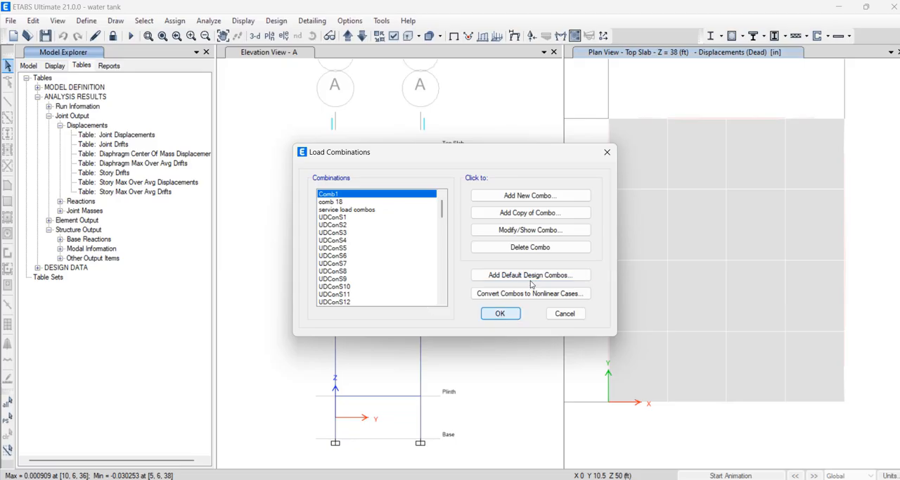
{"action": "left_click", "coordinate": [273, 22]}
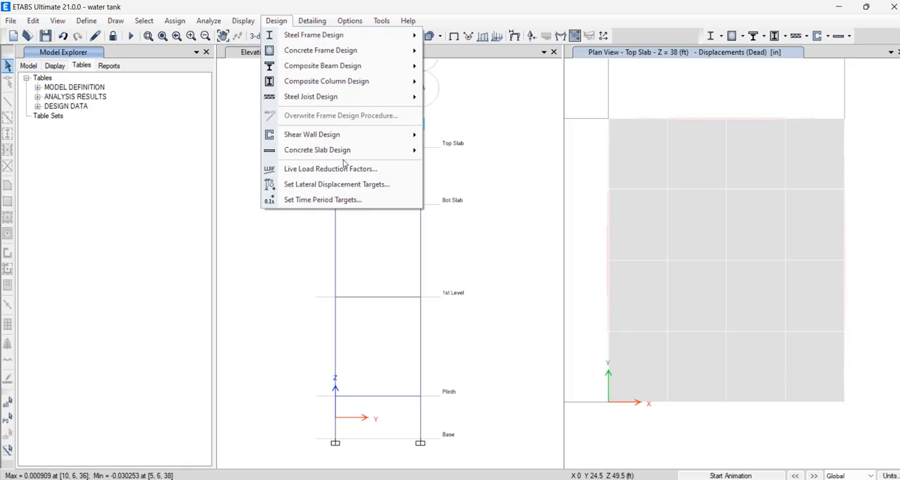
{"action": "mouse_move", "coordinate": [350, 138]}
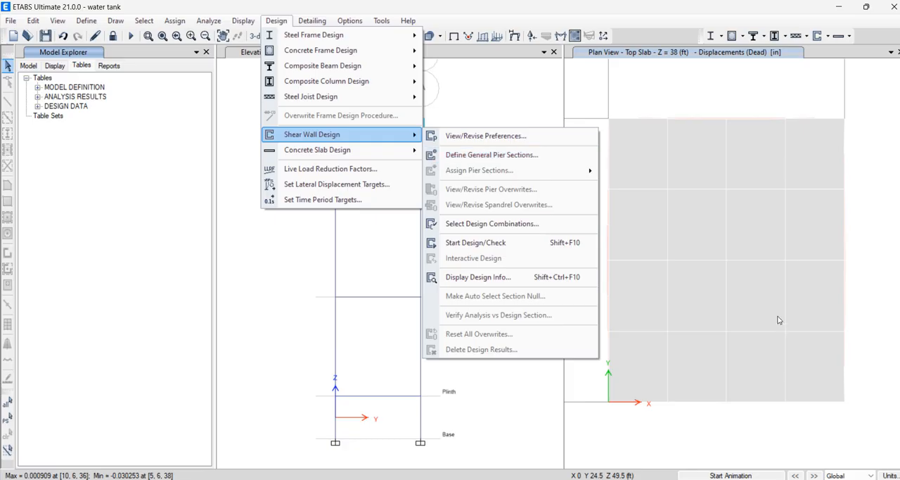
{"action": "left_click", "coordinate": [641, 87]}
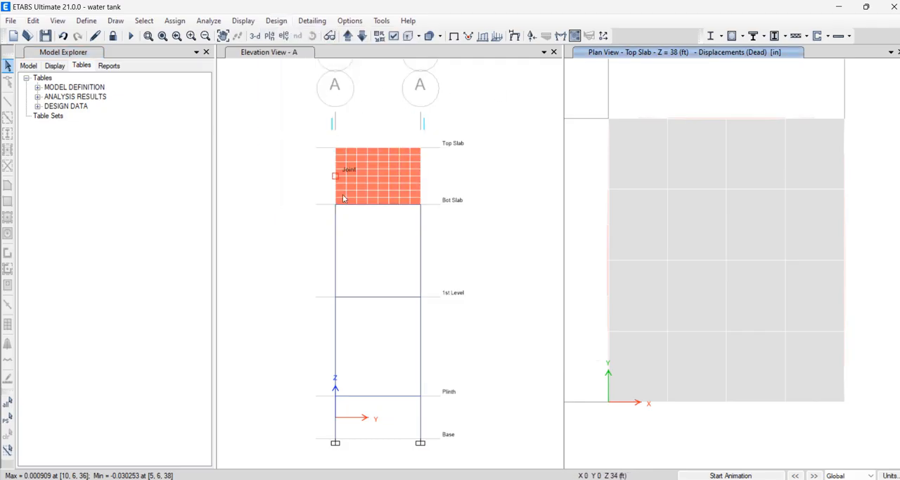
Check the pier label assignment of the Top Slab tank wall in Elevation A
{"action": "left_click", "coordinate": [406, 49]}
{"action": "left_click", "coordinate": [394, 36]}
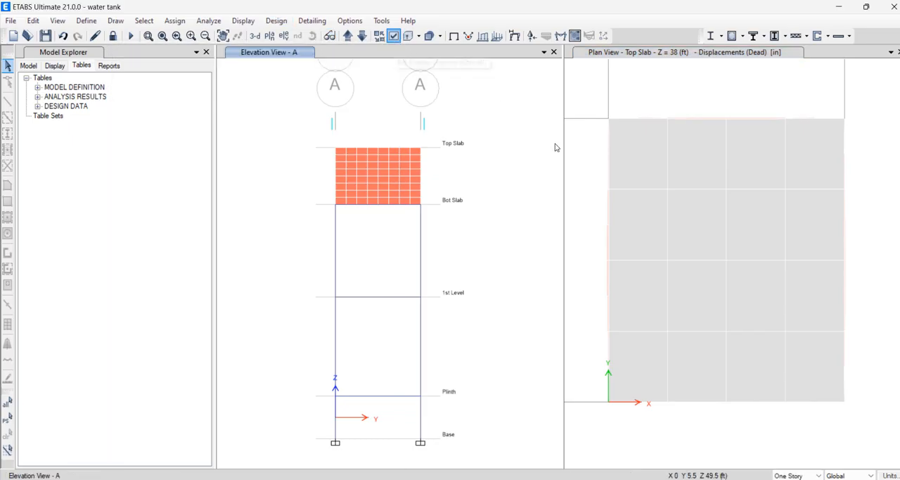
{"action": "left_click", "coordinate": [387, 45]}
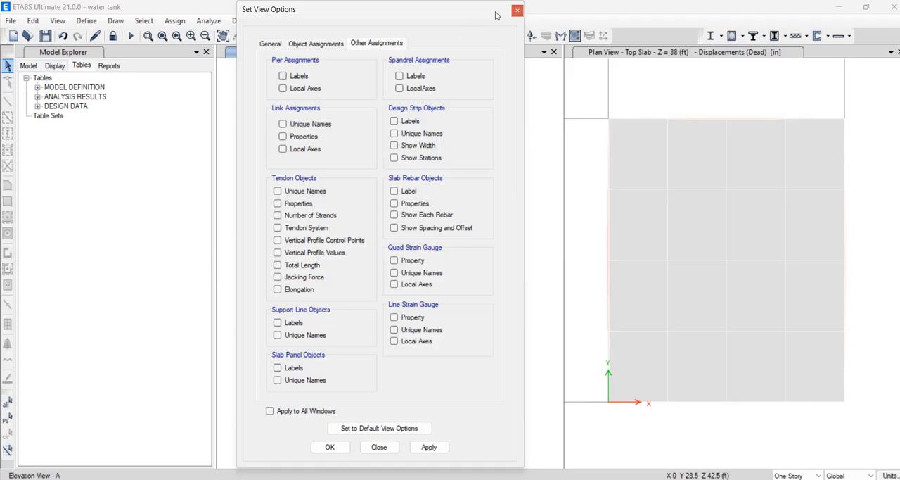
{"action": "left_click", "coordinate": [517, 10]}
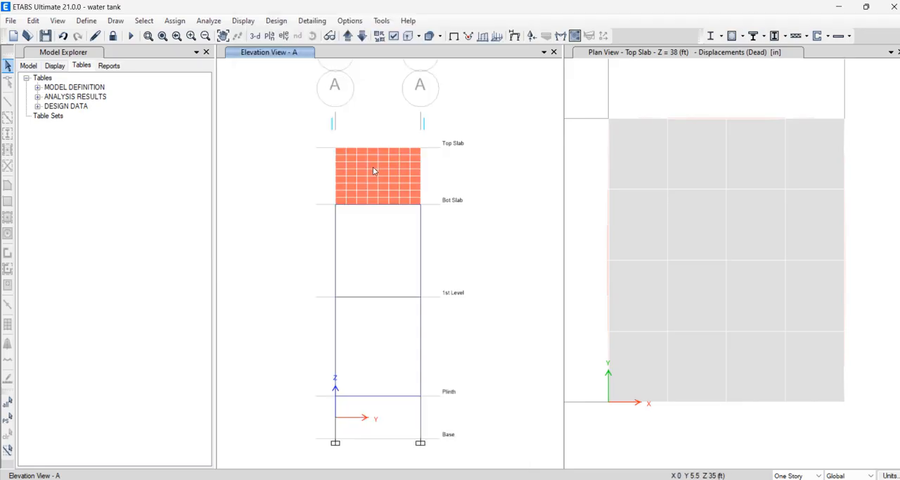
{"action": "right_click", "coordinate": [373, 167]}
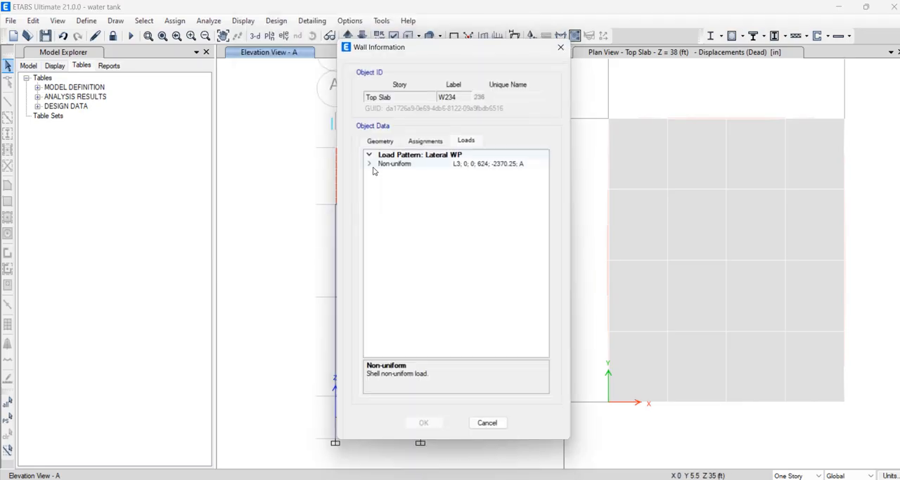
{"action": "left_click", "coordinate": [427, 143]}
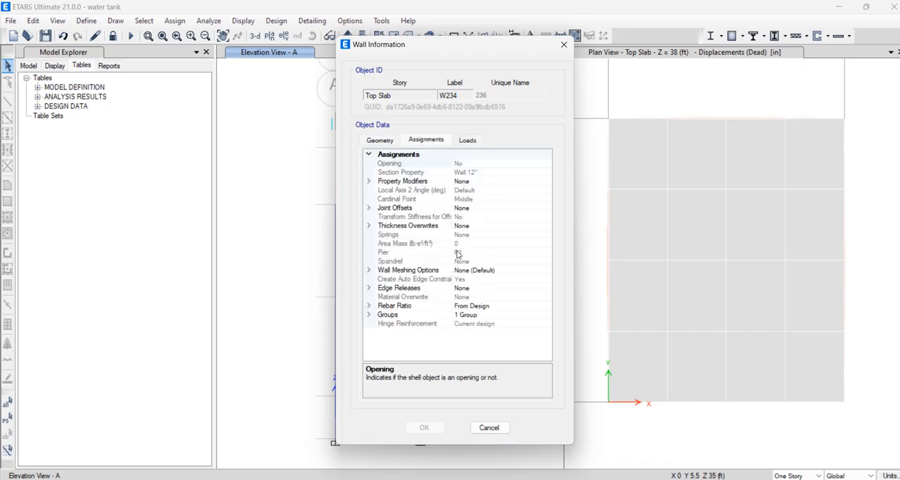
{"action": "left_click", "coordinate": [564, 45]}
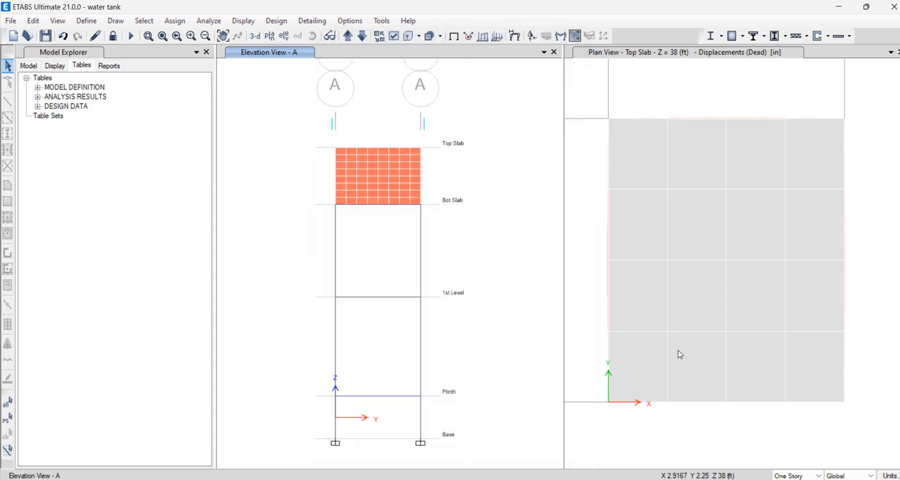
Add Comb1 and comb 18 to the strength design combinations for shear wall design
{"action": "left_click", "coordinate": [285, 21]}
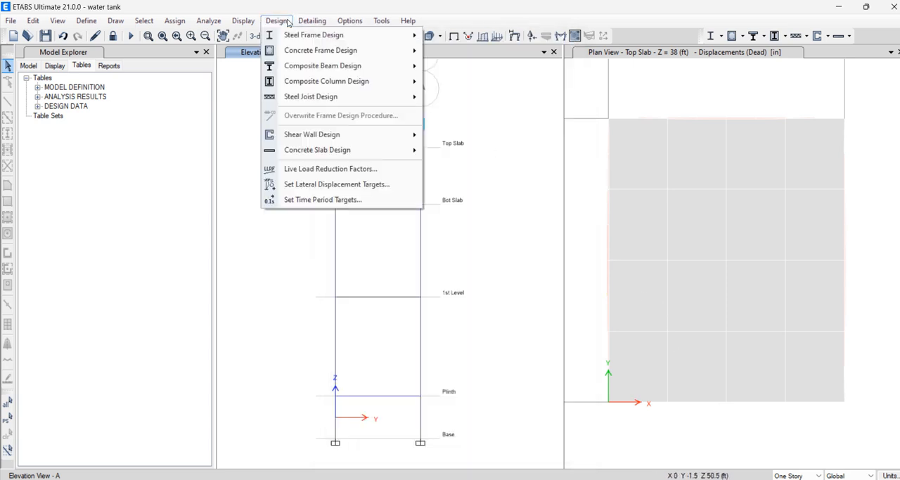
{"action": "mouse_move", "coordinate": [335, 135]}
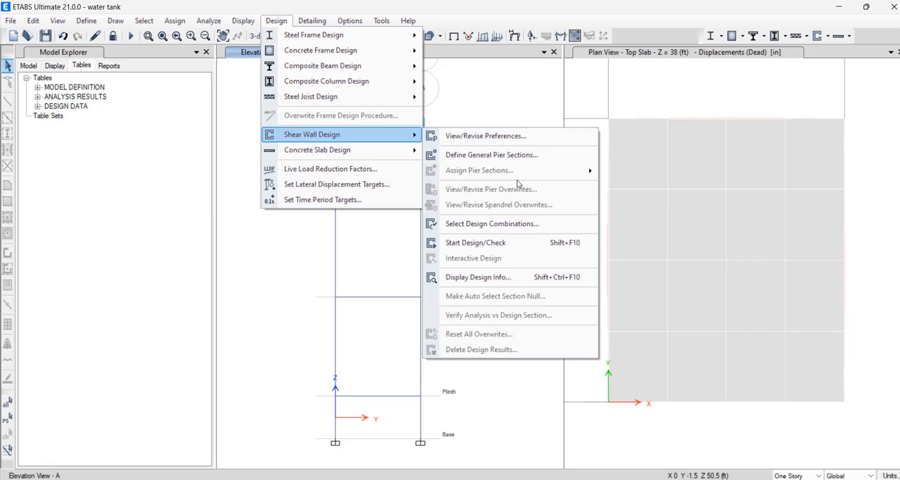
{"action": "left_click", "coordinate": [508, 227]}
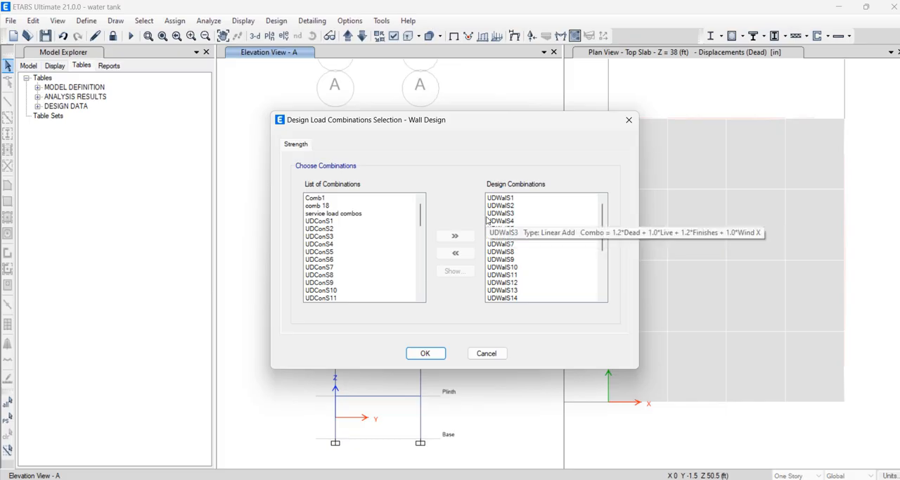
{"action": "left_click", "coordinate": [317, 199]}
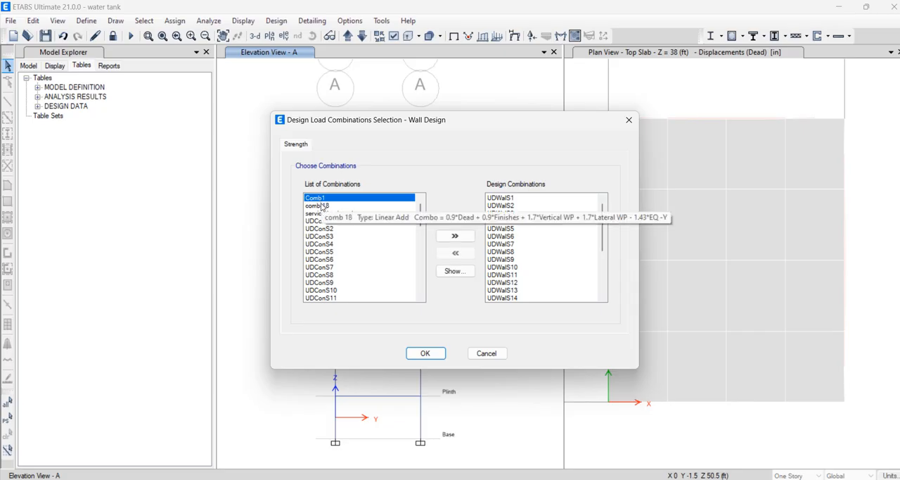
{"action": "left_click", "coordinate": [320, 205], "text": "shift"}
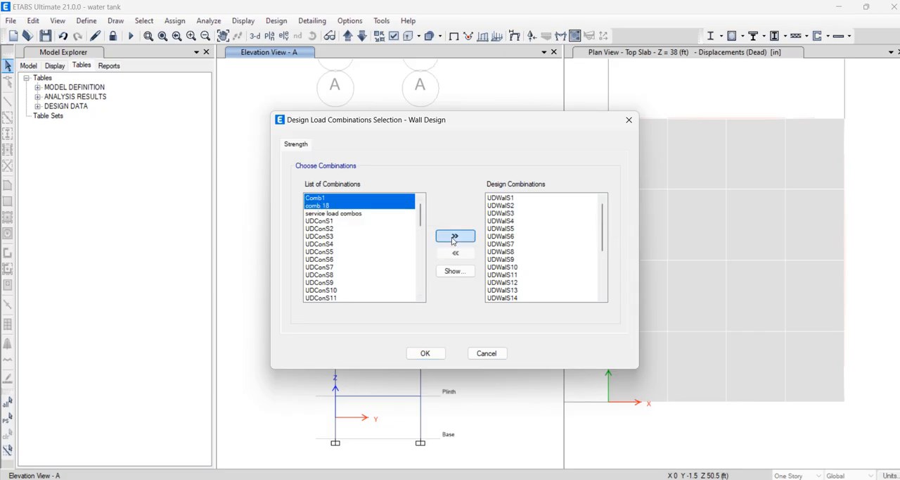
{"action": "left_click", "coordinate": [456, 236]}
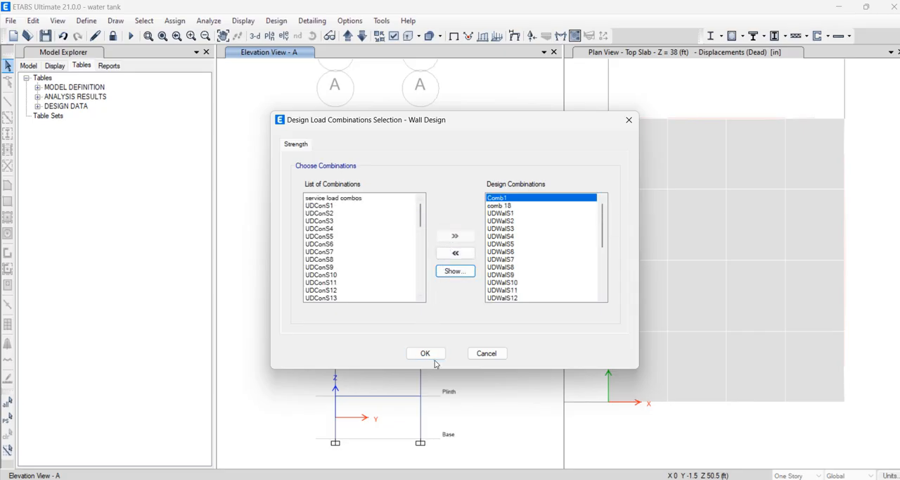
{"action": "left_click", "coordinate": [425, 354]}
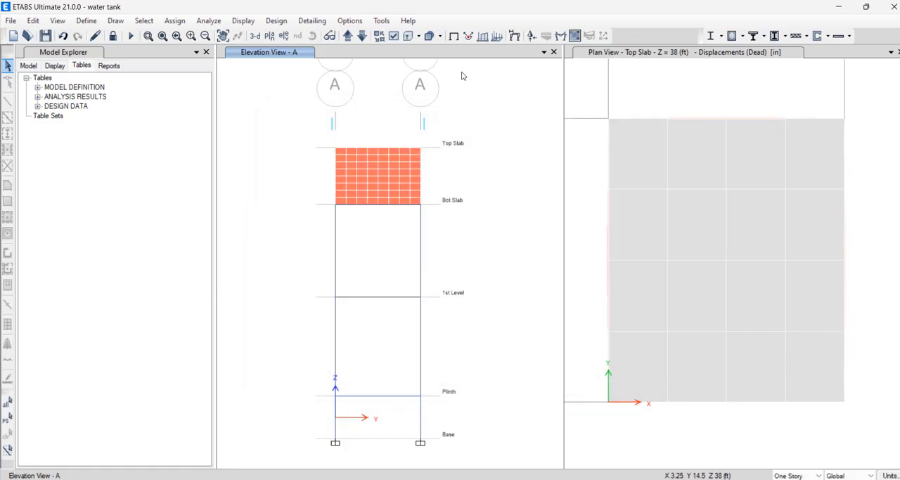
Start the shear wall design check with the 3-D view of the tank active
{"action": "left_click", "coordinate": [587, 156]}
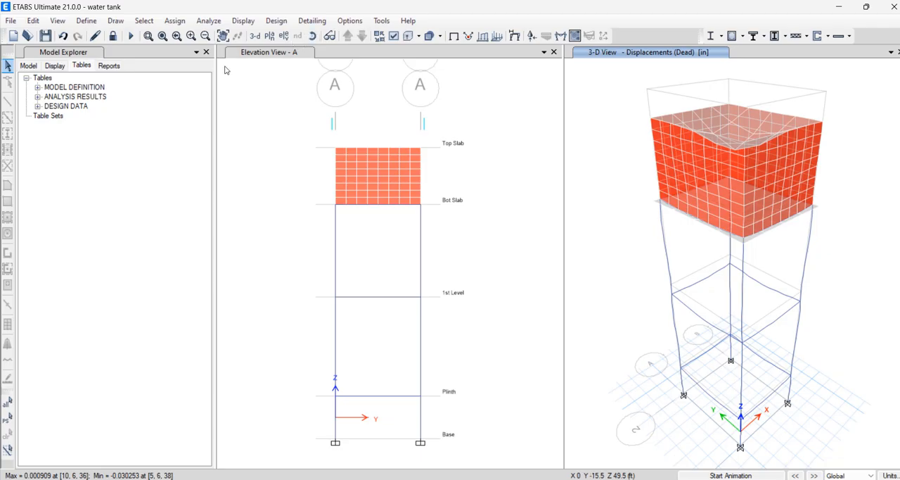
{"action": "left_click", "coordinate": [285, 22]}
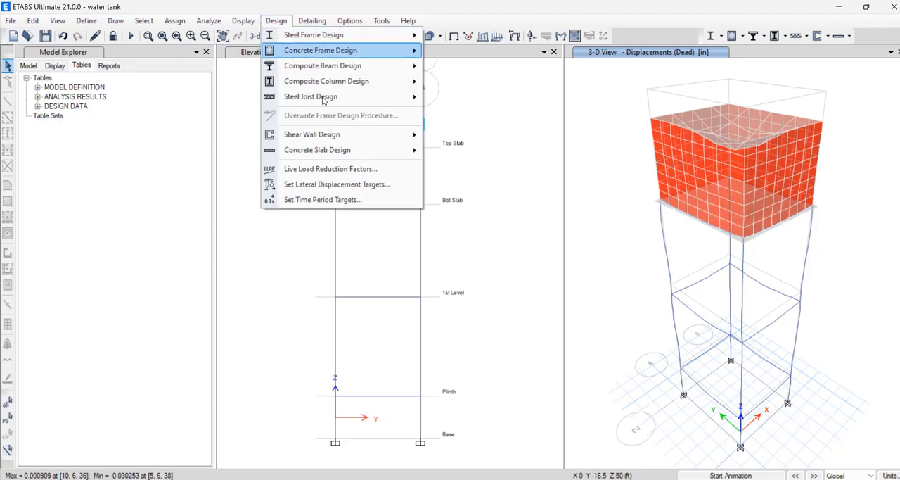
{"action": "mouse_move", "coordinate": [333, 138]}
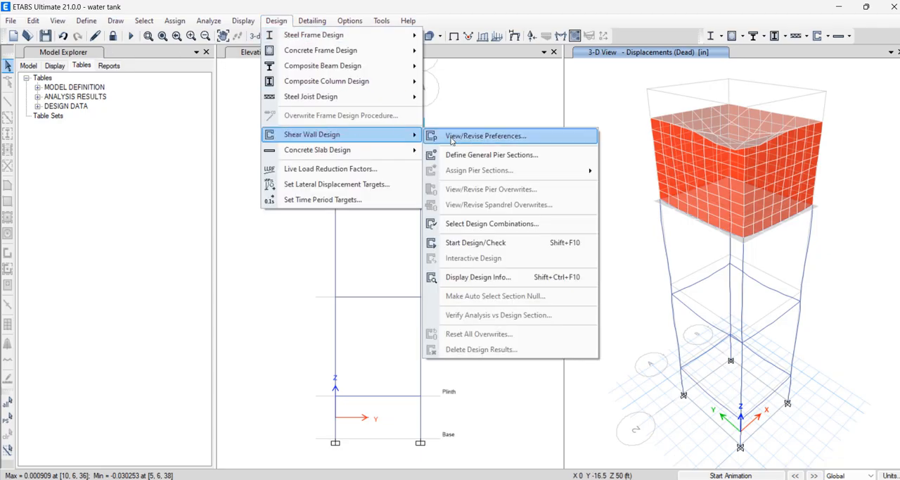
{"action": "left_click", "coordinate": [504, 243]}
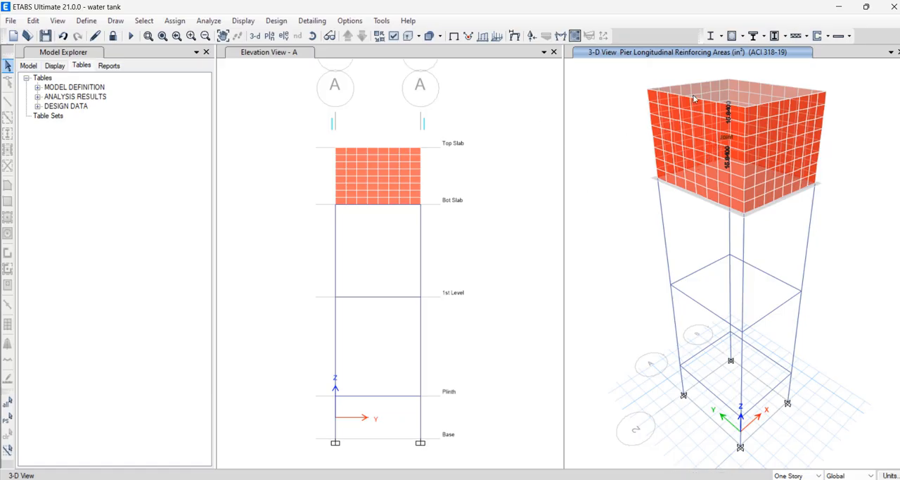
Check the display options for the shear wall design results, and leave them without changes
{"action": "left_click", "coordinate": [288, 24]}
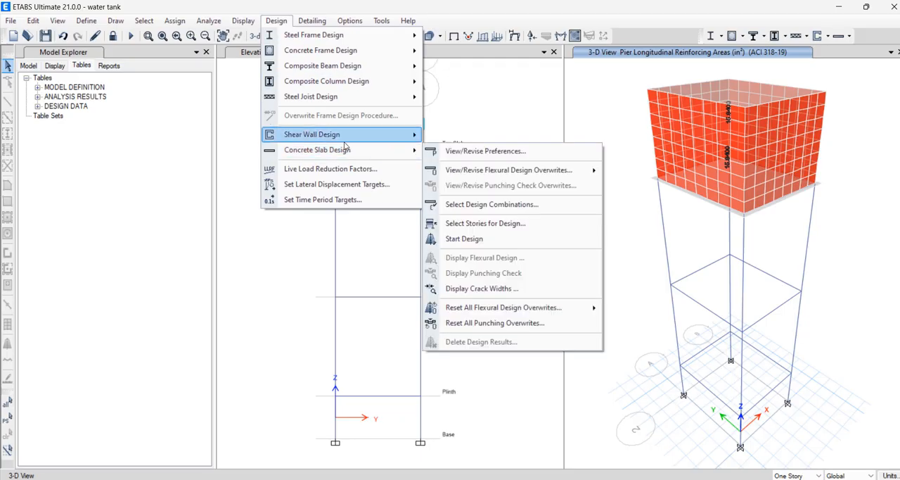
{"action": "mouse_move", "coordinate": [346, 137]}
{"action": "left_click", "coordinate": [527, 275]}
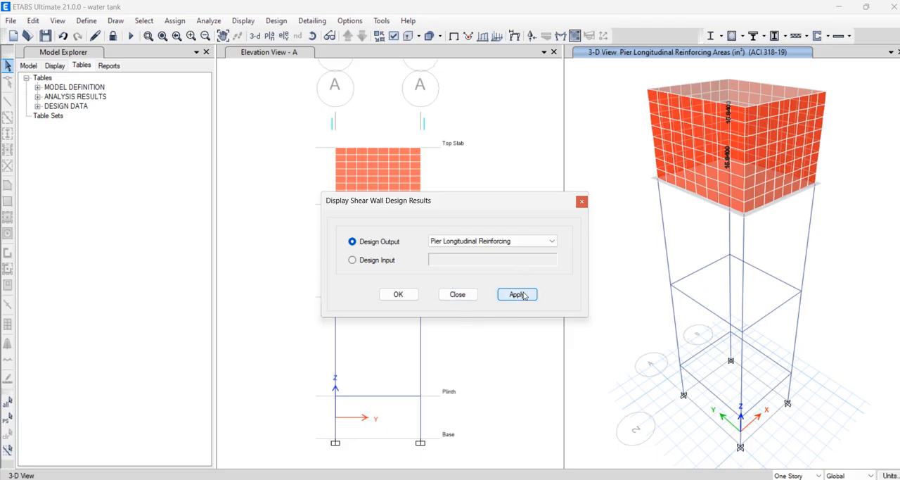
{"action": "left_click", "coordinate": [583, 202]}
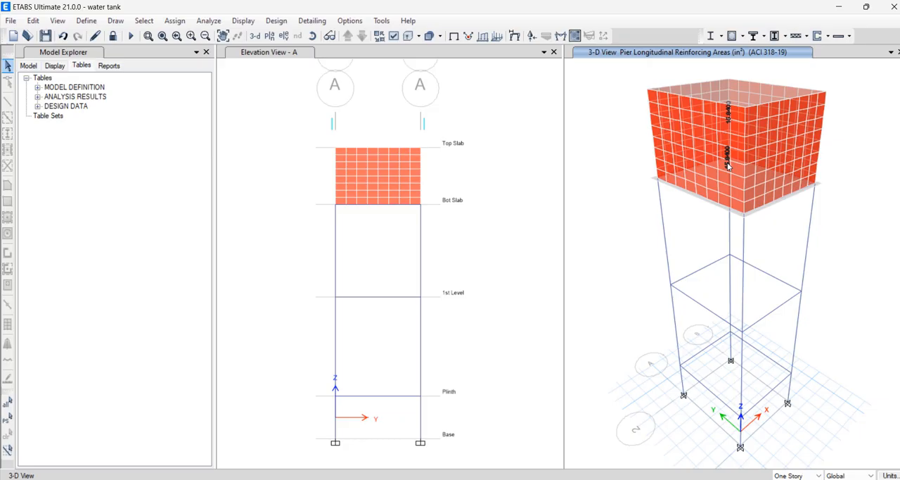
{"action": "right_click", "coordinate": [729, 163]}
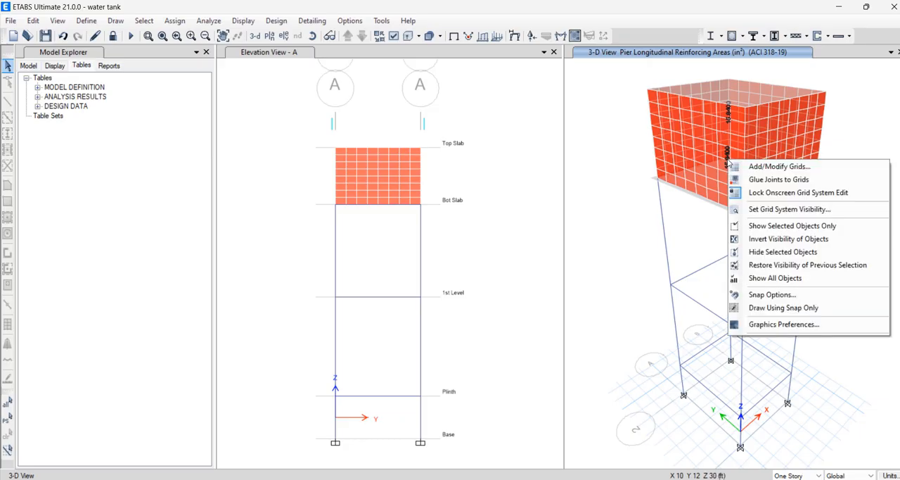
{"action": "key", "text": "Escape"}
{"action": "left_click", "coordinate": [729, 161]}
{"action": "right_click", "coordinate": [728, 160]}
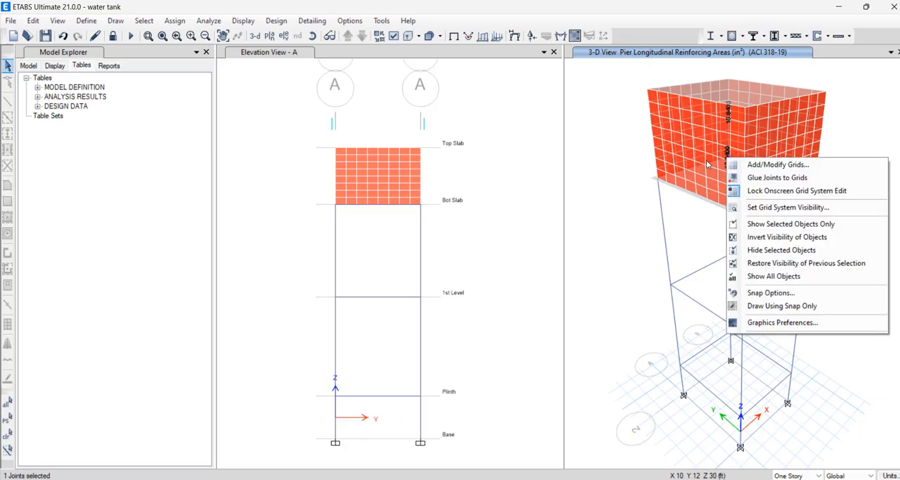
Show Elevation A in place of the 3-D view displaying the pier longitudinal reinforcing areas
{"action": "left_click", "coordinate": [285, 37]}
{"action": "left_click", "coordinate": [286, 37]}
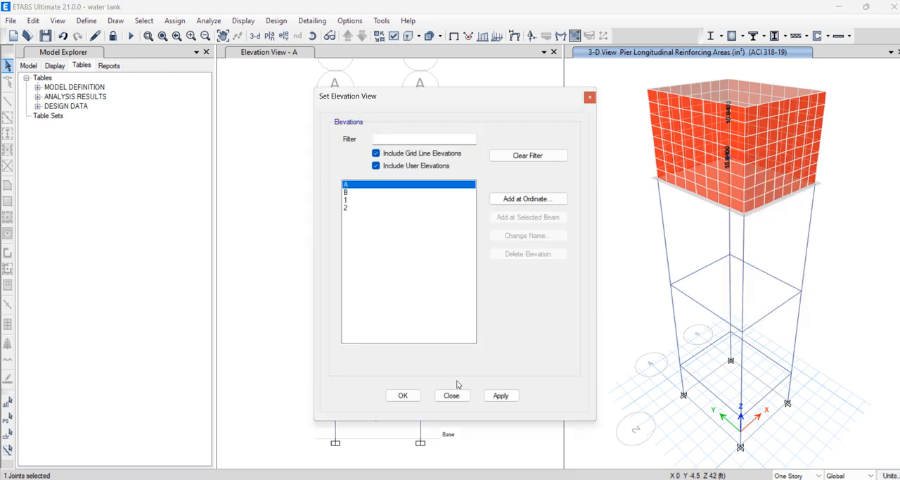
{"action": "left_click", "coordinate": [502, 397]}
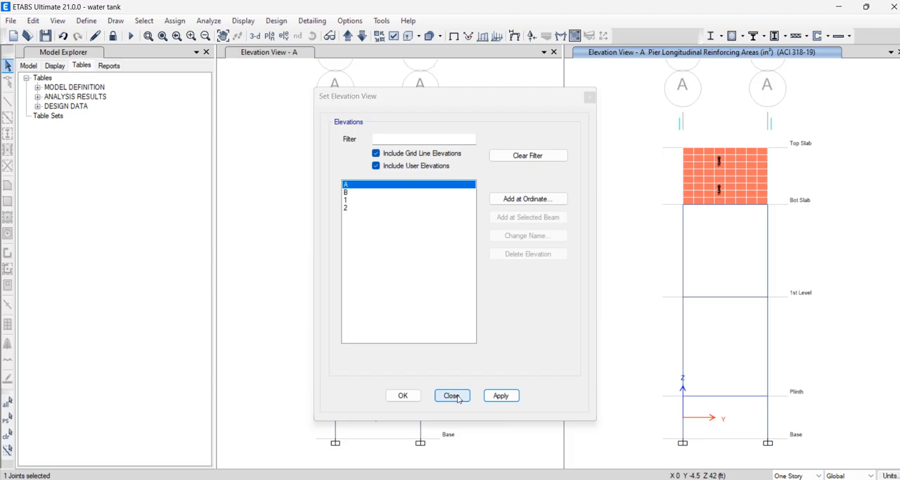
{"action": "left_click", "coordinate": [404, 395]}
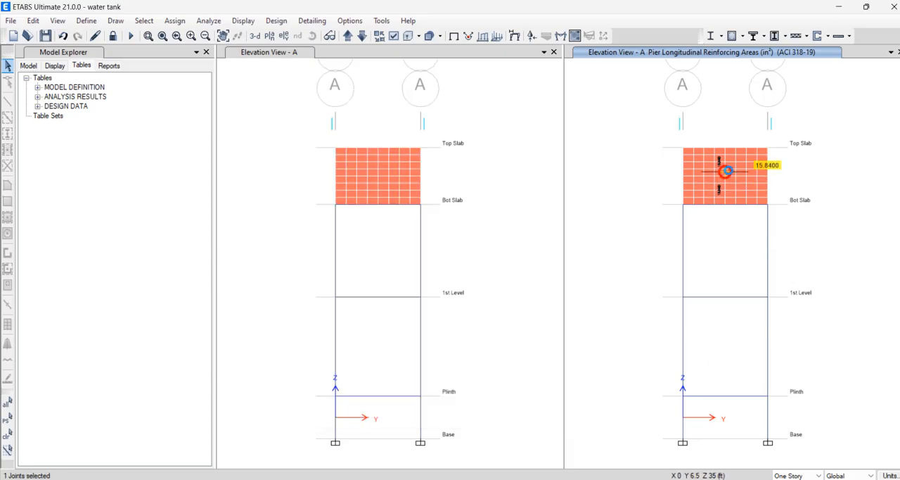
Open the Top Slab pier's design details enlarged, and examine the pier data, material, code parameter, leg, flexural and shear tables
{"action": "right_click", "coordinate": [725, 169]}
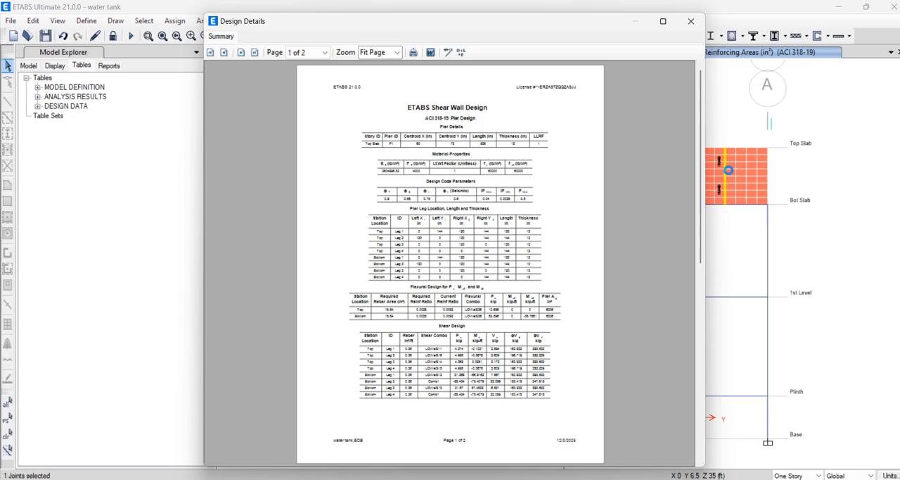
{"action": "left_click", "coordinate": [662, 21]}
{"action": "scroll", "coordinate": [476, 138], "scroll_direction": "up", "scroll_amount": 3, "text": "ctrl"}
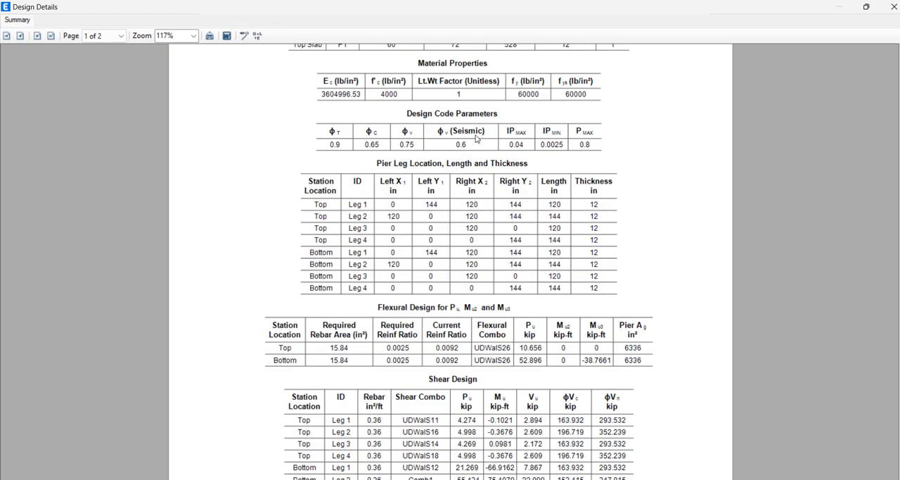
{"action": "scroll", "coordinate": [476, 139], "scroll_direction": "up", "scroll_amount": 3}
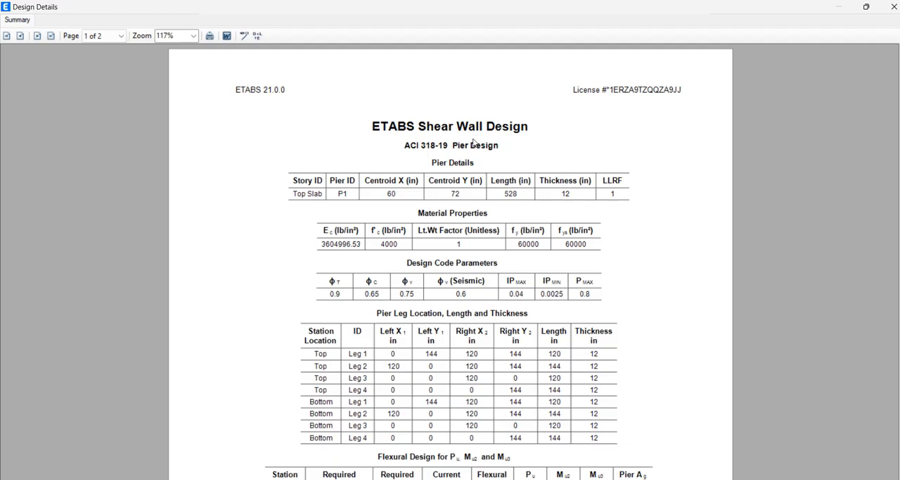
{"action": "scroll", "coordinate": [472, 146], "scroll_direction": "up", "scroll_amount": 1, "text": "ctrl"}
{"action": "scroll", "coordinate": [367, 177], "scroll_direction": "up", "scroll_amount": 1, "text": "ctrl"}
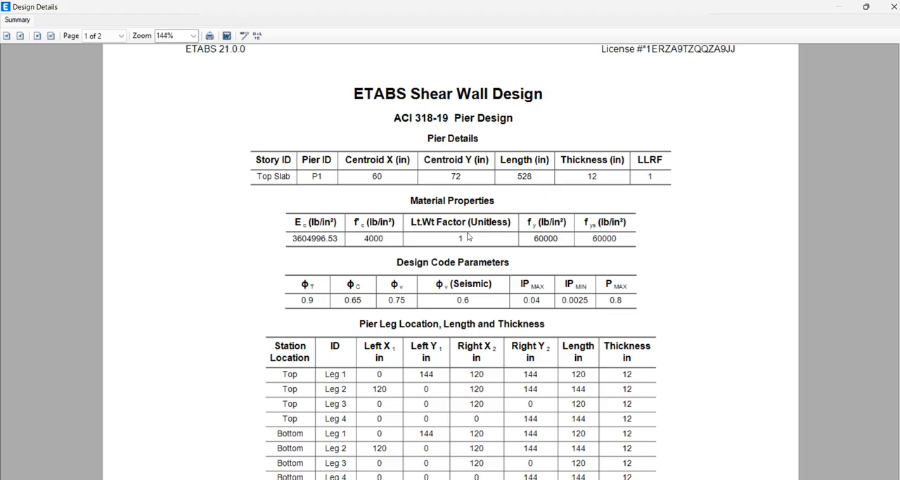
{"action": "scroll", "coordinate": [685, 220], "scroll_direction": "up", "scroll_amount": 1, "text": "ctrl"}
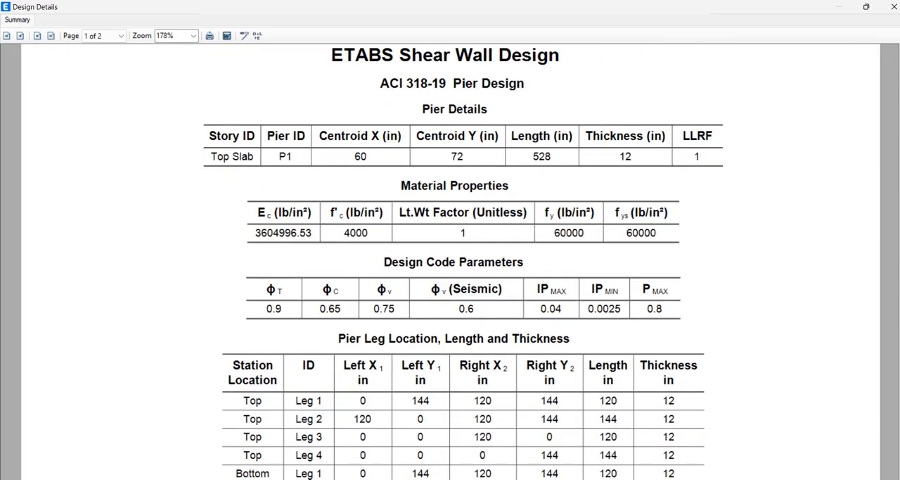
{"action": "scroll", "coordinate": [450, 261], "scroll_direction": "down", "scroll_amount": 1}
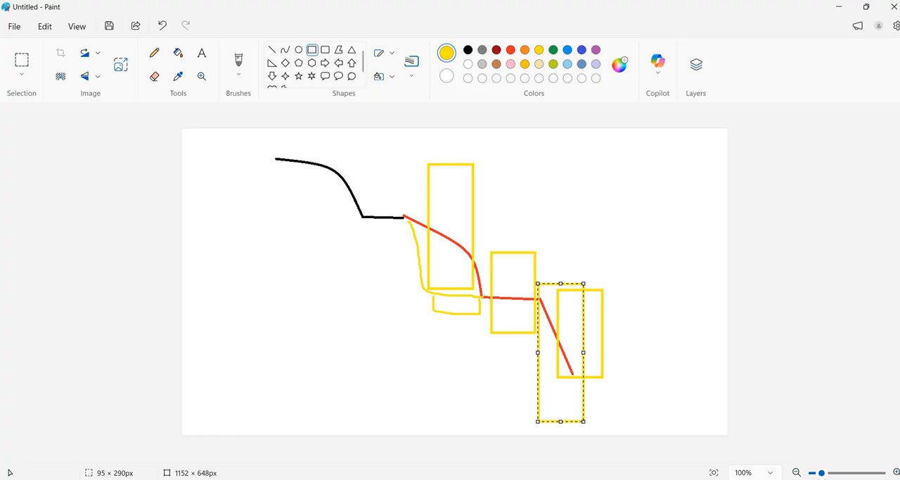
Switch to Paint and start a new blank drawing, discarding the existing sketch
{"action": "left_click", "coordinate": [13, 30]}
{"action": "scroll", "coordinate": [28, 44], "scroll_direction": "up", "scroll_amount": 1}
{"action": "left_click", "coordinate": [32, 44]}
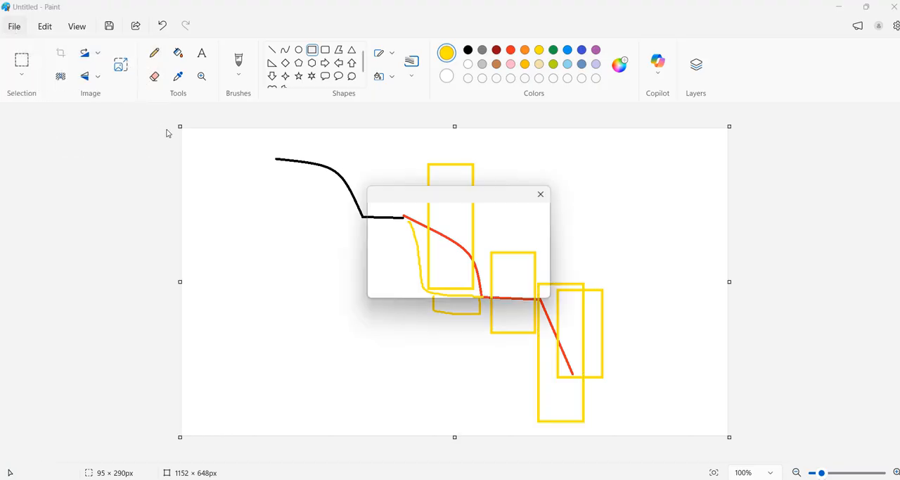
{"action": "left_click", "coordinate": [439, 272]}
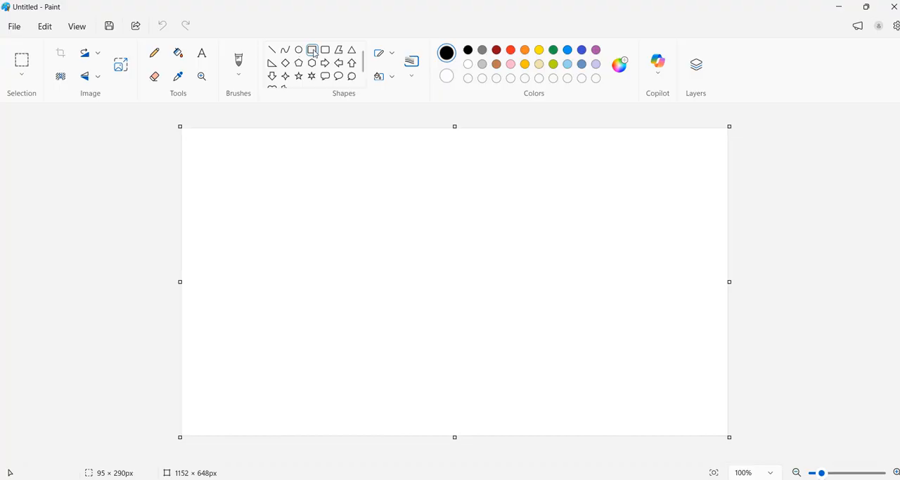
Draw four black rectangles overlapping at their corners in a ring, the upper about 226 × 140 px and the left about 132 × 182 px
{"action": "left_click_drag", "start_coordinate": [430, 220], "coordinate": [482, 240]}
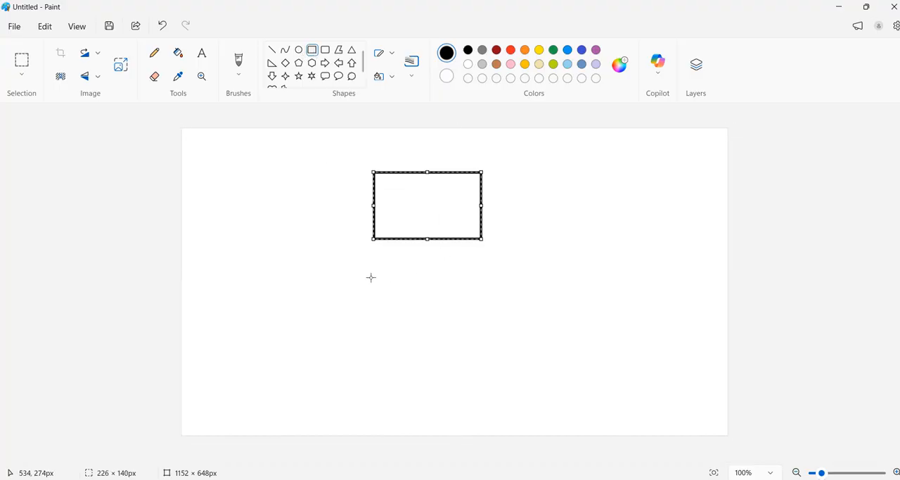
{"action": "left_click_drag", "start_coordinate": [335, 204], "coordinate": [399, 290]}
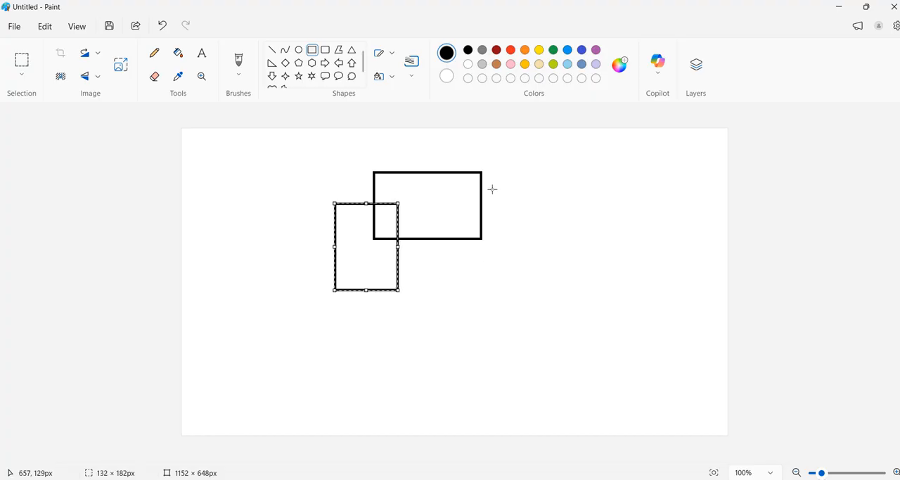
{"action": "left_click_drag", "start_coordinate": [476, 208], "coordinate": [548, 290]}
{"action": "mouse_move", "coordinate": [384, 279]}
{"action": "left_mouse_down"}
{"action": "mouse_move", "coordinate": [490, 346]}
{"action": "mouse_move", "coordinate": [503, 340]}
{"action": "left_mouse_up"}
Handwrite labels with the Pencil: P1 in the upper rectangle, P2 in the right, P3 in the left and P4 in the lower
{"action": "left_click", "coordinate": [155, 53]}
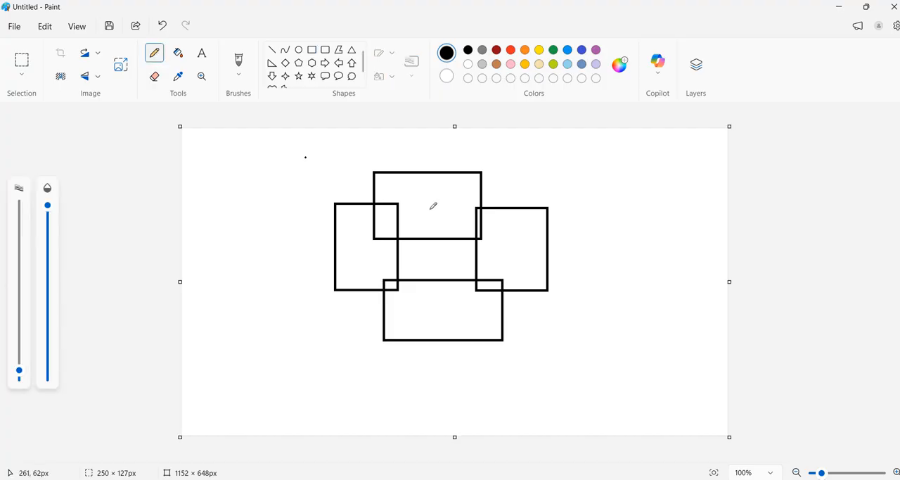
{"action": "mouse_move", "coordinate": [440, 202]}
{"action": "left_mouse_down"}
{"action": "mouse_move", "coordinate": [364, 226]}
{"action": "mouse_move", "coordinate": [453, 295]}
{"action": "mouse_move", "coordinate": [470, 201]}
{"action": "mouse_move", "coordinate": [414, 190]}
{"action": "left_mouse_up"}
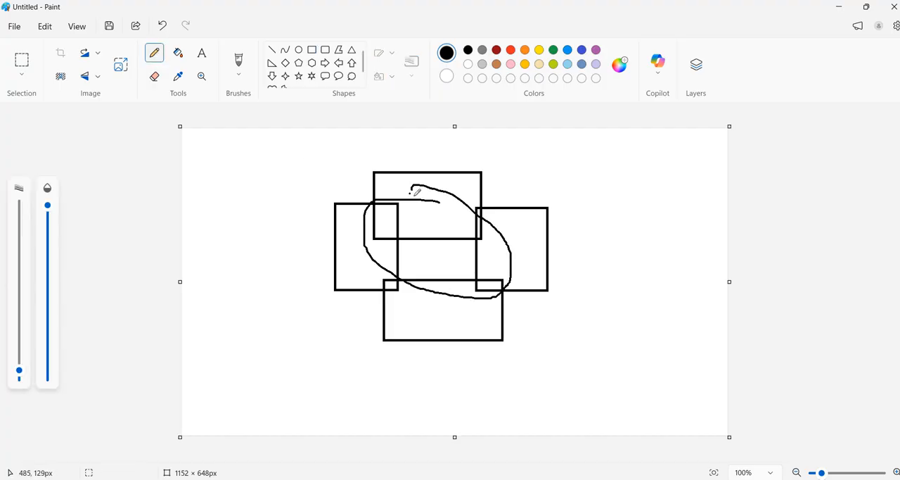
{"action": "key", "text": "ctrl+z"}
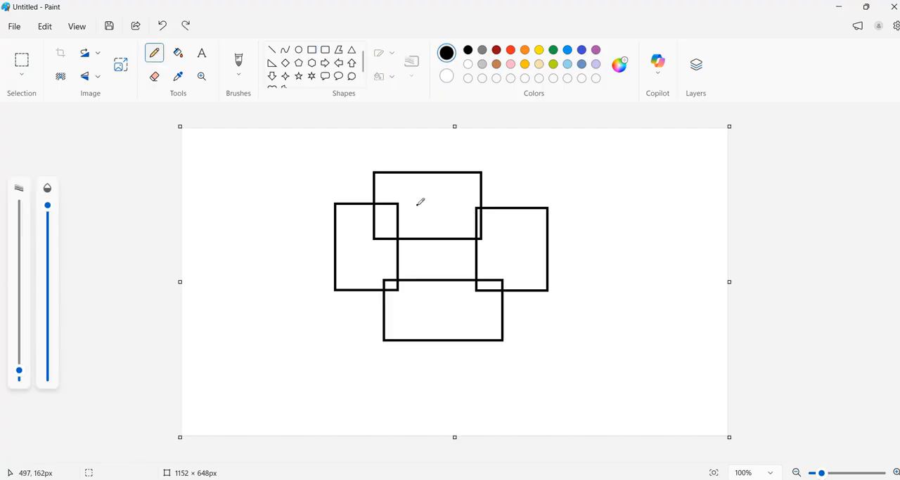
{"action": "mouse_move", "coordinate": [418, 195]}
{"action": "left_mouse_down"}
{"action": "mouse_move", "coordinate": [419, 221]}
{"action": "mouse_move", "coordinate": [421, 202]}
{"action": "mouse_move", "coordinate": [437, 215]}
{"action": "left_mouse_up"}
{"action": "mouse_move", "coordinate": [504, 229]}
{"action": "left_mouse_down"}
{"action": "mouse_move", "coordinate": [503, 252]}
{"action": "mouse_move", "coordinate": [522, 235]}
{"action": "mouse_move", "coordinate": [527, 256]}
{"action": "left_mouse_up"}
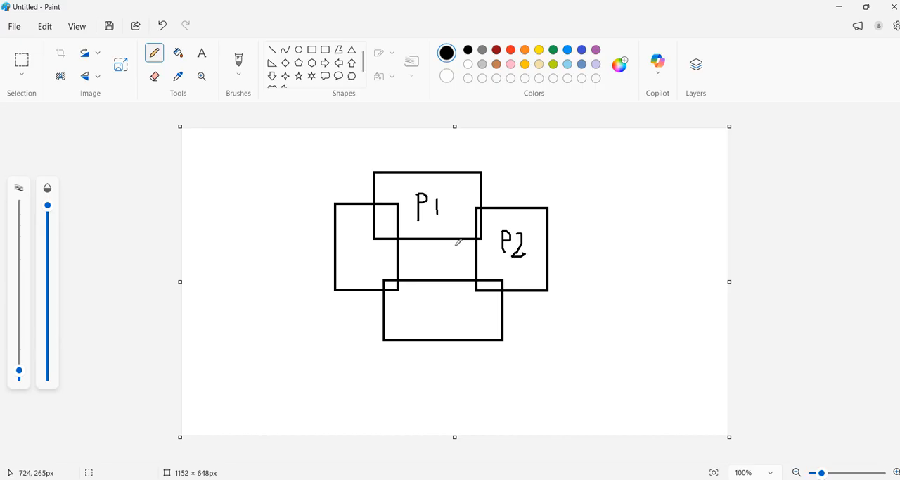
{"action": "mouse_move", "coordinate": [356, 248]}
{"action": "left_mouse_down"}
{"action": "mouse_move", "coordinate": [354, 269]}
{"action": "mouse_move", "coordinate": [368, 251]}
{"action": "mouse_move", "coordinate": [369, 269]}
{"action": "left_mouse_up"}
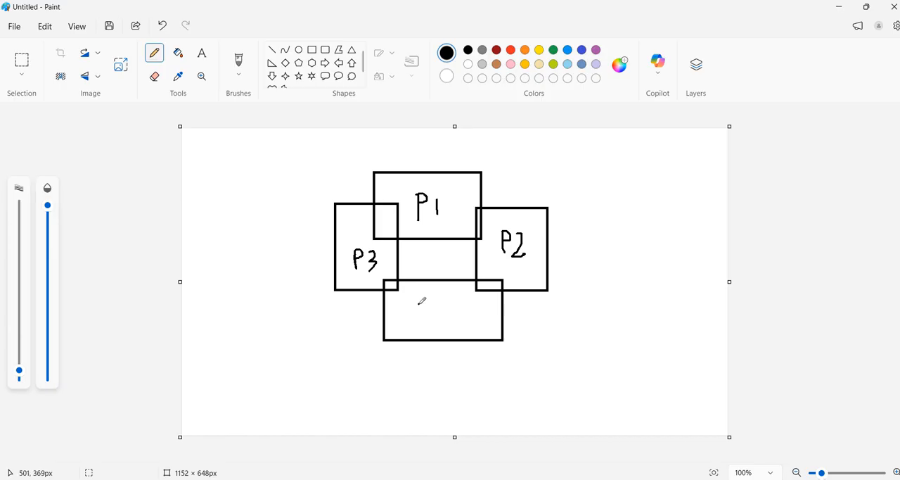
{"action": "mouse_move", "coordinate": [427, 305]}
{"action": "left_mouse_down"}
{"action": "mouse_move", "coordinate": [427, 316]}
{"action": "mouse_move", "coordinate": [429, 307]}
{"action": "mouse_move", "coordinate": [441, 309]}
{"action": "mouse_move", "coordinate": [436, 314]}
{"action": "left_mouse_up"}
{"action": "left_click", "coordinate": [251, 273]}
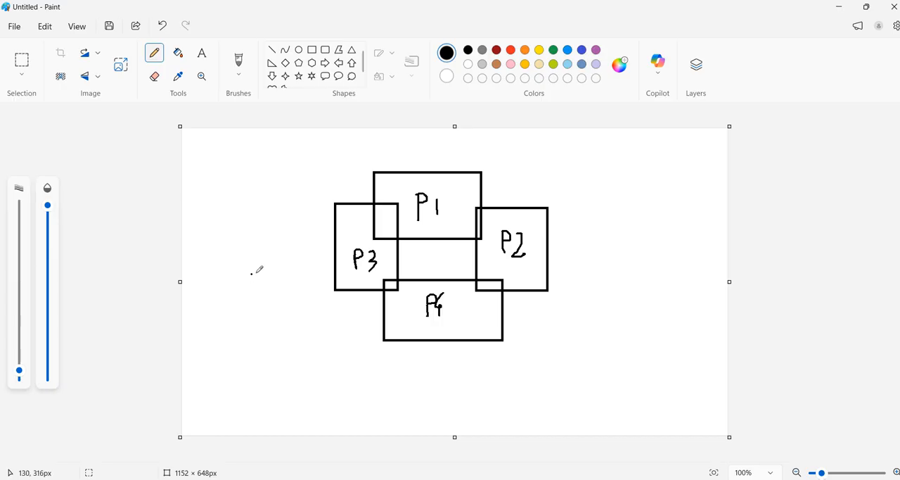
Handwrite the dimension 528" with the Pencil above the P1 rectangle
{"action": "left_click", "coordinate": [289, 270]}
{"action": "left_click_drag", "start_coordinate": [422, 149], "coordinate": [422, 170]}
{"action": "left_click_drag", "start_coordinate": [421, 148], "coordinate": [447, 164]}
{"action": "mouse_move", "coordinate": [469, 160]}
{"action": "left_mouse_down"}
{"action": "mouse_move", "coordinate": [464, 150]}
{"action": "mouse_move", "coordinate": [481, 143]}
{"action": "mouse_move", "coordinate": [482, 151]}
{"action": "left_mouse_up"}
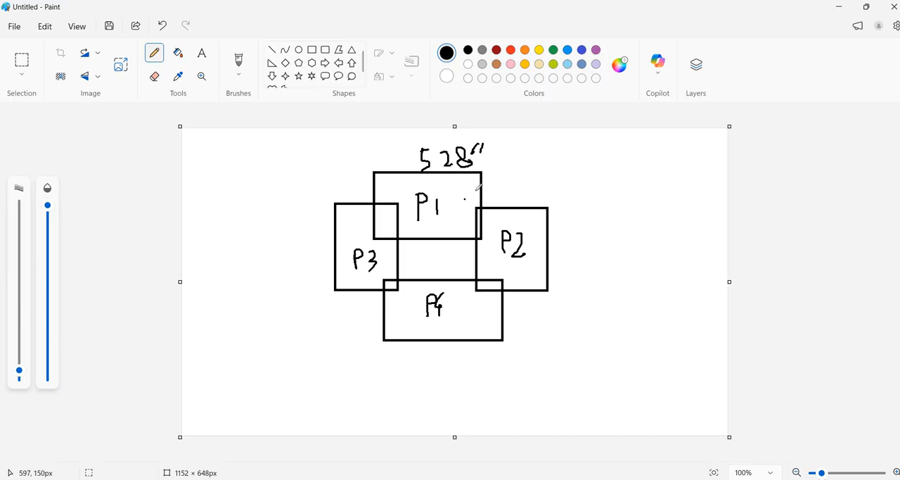
Draw outward arrows from the P1, P2, P4 and P3 rectangles, and handwrite 60" beyond P1's arrow
{"action": "mouse_move", "coordinate": [477, 191]}
{"action": "left_mouse_down"}
{"action": "mouse_move", "coordinate": [511, 181]}
{"action": "mouse_move", "coordinate": [515, 192]}
{"action": "left_mouse_up"}
{"action": "mouse_move", "coordinate": [556, 160]}
{"action": "left_mouse_down"}
{"action": "mouse_move", "coordinate": [567, 173]}
{"action": "mouse_move", "coordinate": [556, 171]}
{"action": "mouse_move", "coordinate": [586, 173]}
{"action": "left_mouse_up"}
{"action": "left_click_drag", "start_coordinate": [592, 154], "coordinate": [597, 160]}
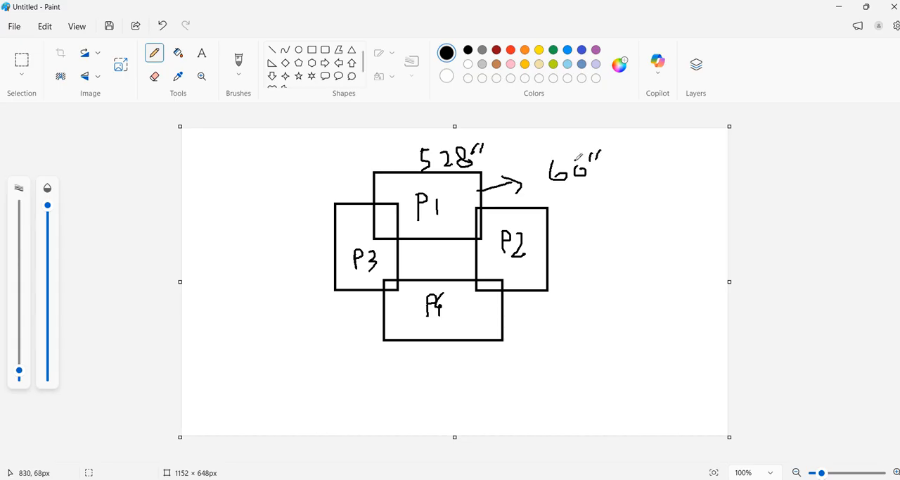
{"action": "mouse_move", "coordinate": [532, 245]}
{"action": "left_mouse_down"}
{"action": "mouse_move", "coordinate": [586, 237]}
{"action": "mouse_move", "coordinate": [577, 258]}
{"action": "left_mouse_up"}
{"action": "mouse_move", "coordinate": [484, 323]}
{"action": "left_mouse_down"}
{"action": "mouse_move", "coordinate": [552, 328]}
{"action": "mouse_move", "coordinate": [546, 345]}
{"action": "left_mouse_up"}
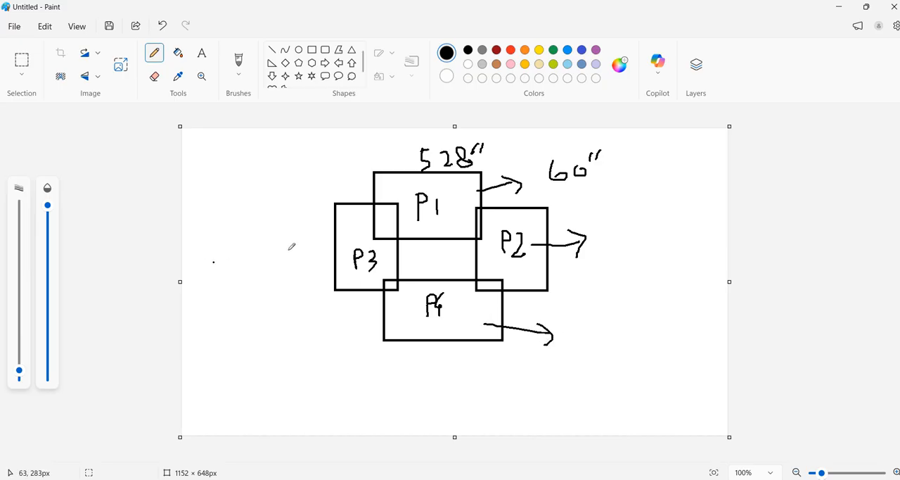
{"action": "mouse_move", "coordinate": [347, 245]}
{"action": "left_mouse_down"}
{"action": "mouse_move", "coordinate": [313, 249]}
{"action": "mouse_move", "coordinate": [309, 264]}
{"action": "mouse_move", "coordinate": [320, 271]}
{"action": "left_mouse_up"}
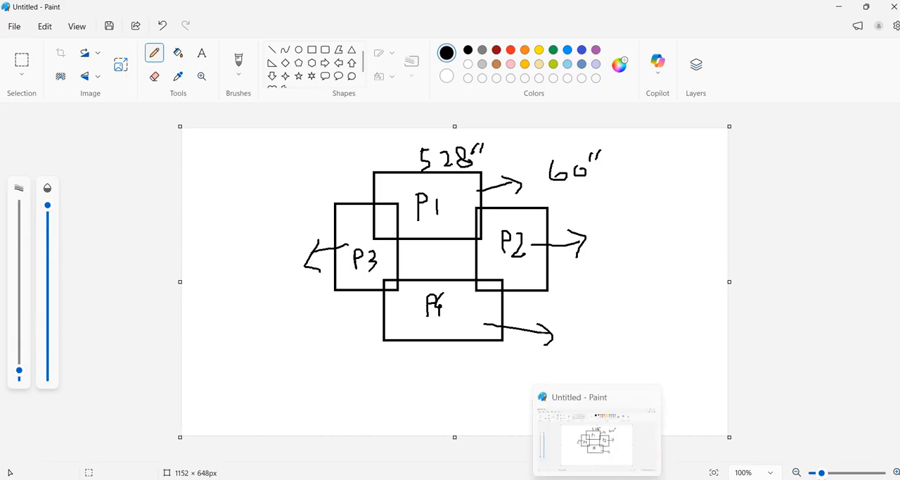
Switch to the ETABS pier design details and examine the leg, flexural design, shear design and boundary element check tables
{"action": "left_click", "coordinate": [616, 479]}
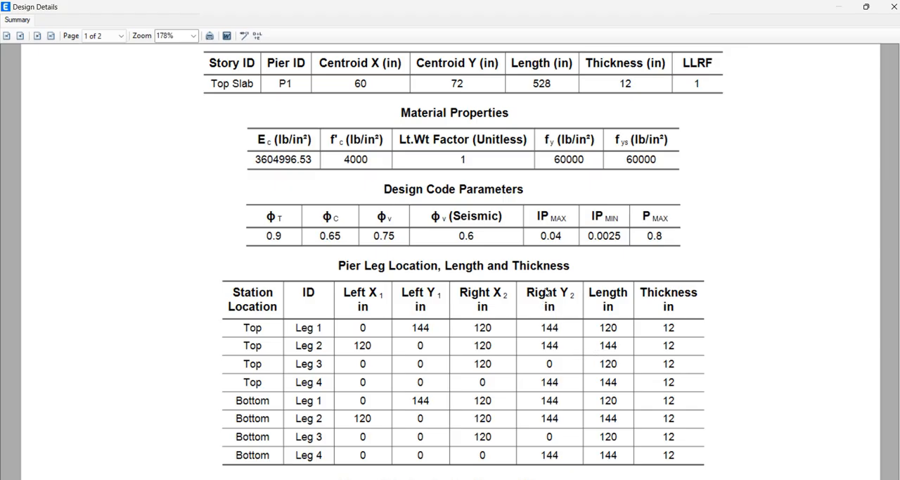
{"action": "scroll", "coordinate": [535, 256], "scroll_direction": "down", "scroll_amount": 2}
{"action": "scroll", "coordinate": [535, 256], "scroll_direction": "down", "scroll_amount": 2}
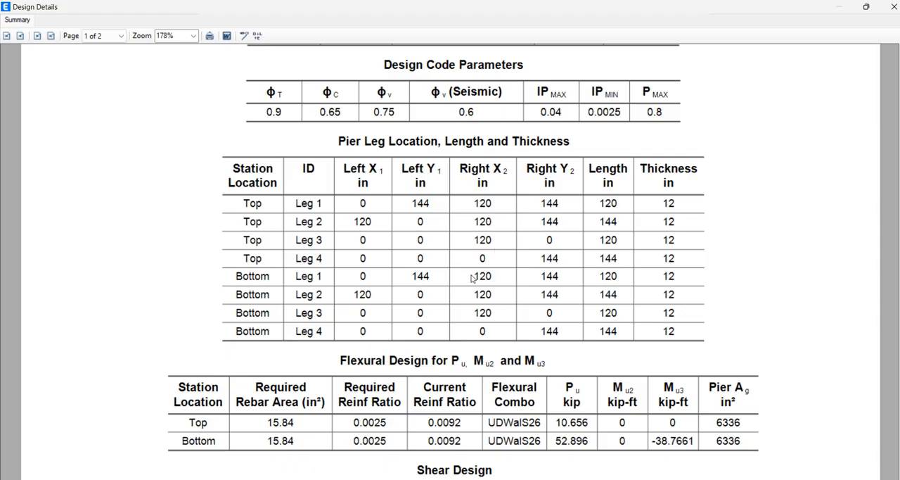
{"action": "scroll", "coordinate": [473, 277], "scroll_direction": "down", "scroll_amount": 3}
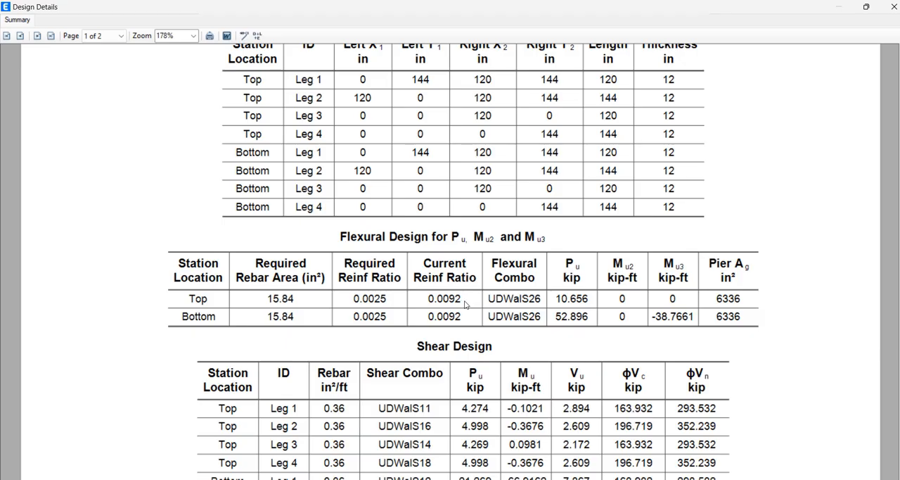
{"action": "scroll", "coordinate": [468, 304], "scroll_direction": "down", "scroll_amount": 2}
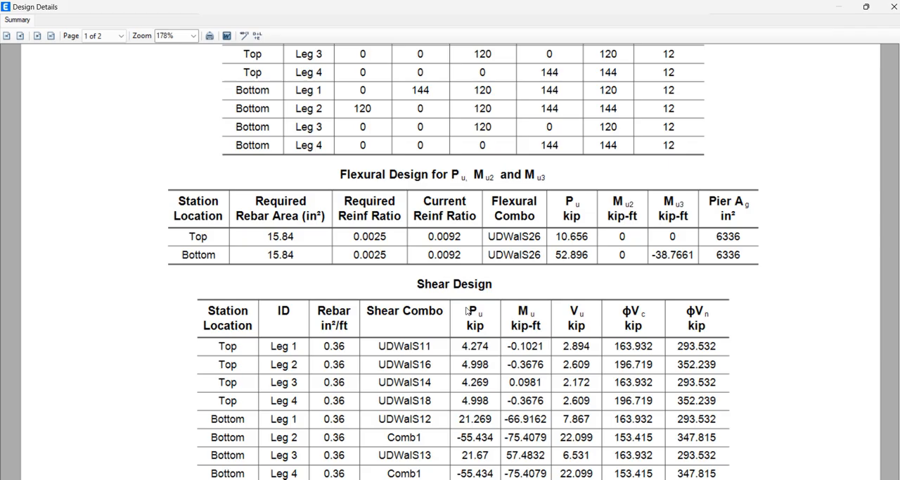
{"action": "scroll", "coordinate": [468, 310], "scroll_direction": "down", "scroll_amount": 2}
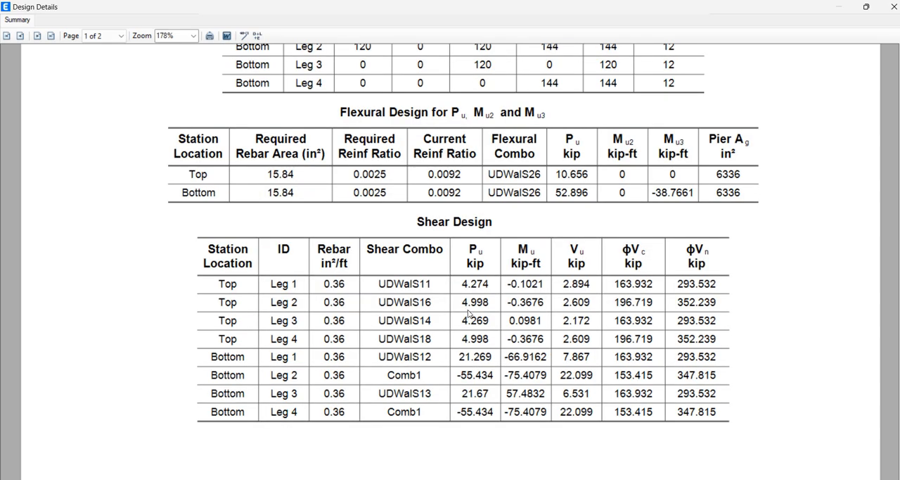
{"action": "scroll", "coordinate": [469, 313], "scroll_direction": "down", "scroll_amount": 8}
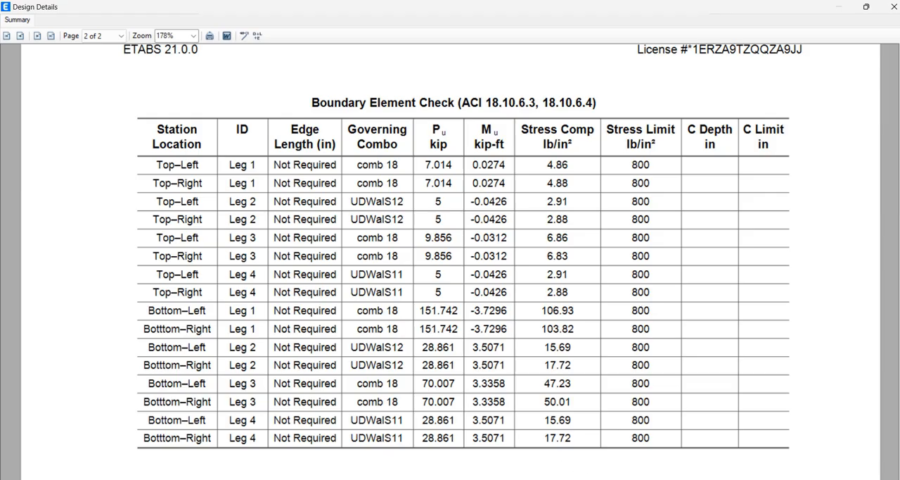
Switch back to Paint and start a new blank drawing, discarding the labelled P1 to P4 sketch without saving
{"action": "key", "text": "alt+Tab"}
{"action": "left_click", "coordinate": [13, 27]}
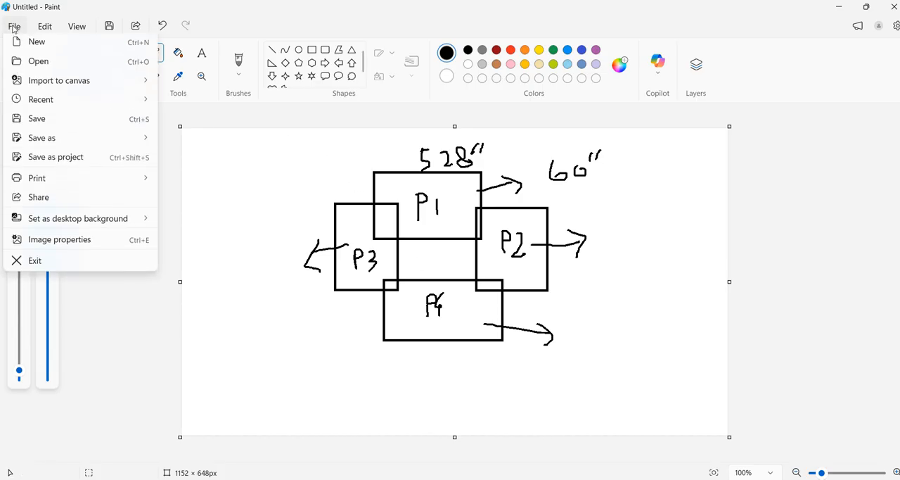
{"action": "left_click", "coordinate": [29, 44]}
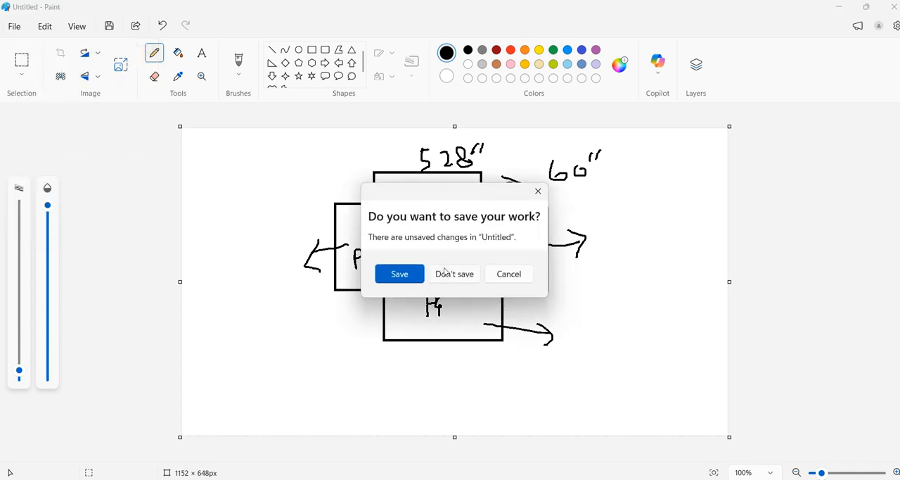
{"action": "left_click", "coordinate": [446, 274]}
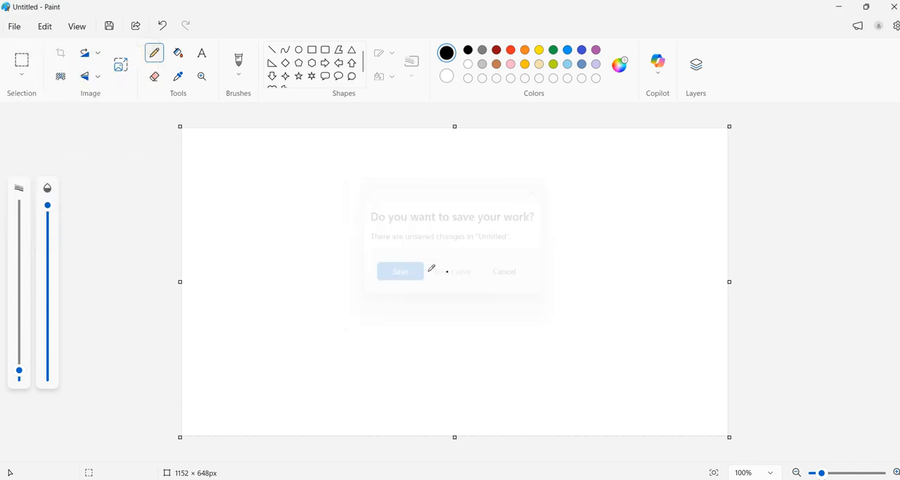
Draw four thin black rectangles as a closed wall frame, the upper about 297 × 53 px, right 30 × 197 px and lower 302 × 32 px
{"action": "left_click", "coordinate": [312, 50]}
{"action": "mouse_move", "coordinate": [366, 177]}
{"action": "left_mouse_down"}
{"action": "mouse_move", "coordinate": [491, 215]}
{"action": "mouse_move", "coordinate": [509, 204]}
{"action": "left_mouse_up"}
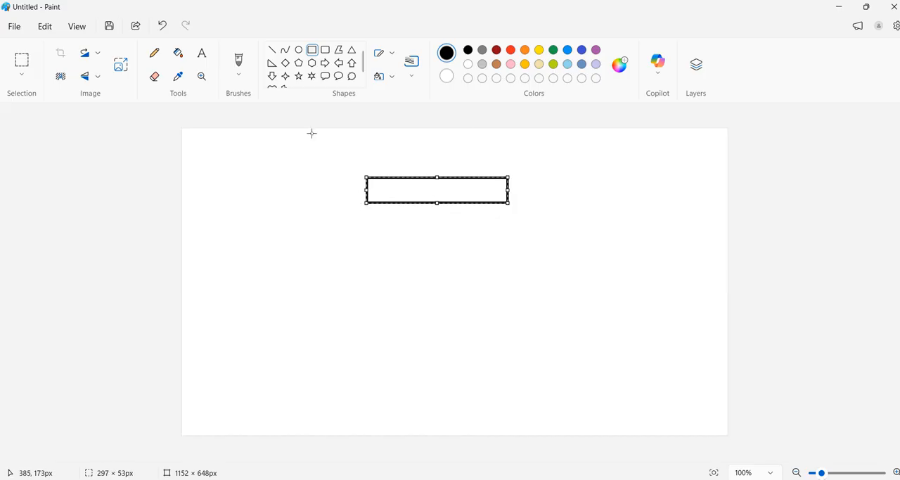
{"action": "left_click", "coordinate": [310, 50]}
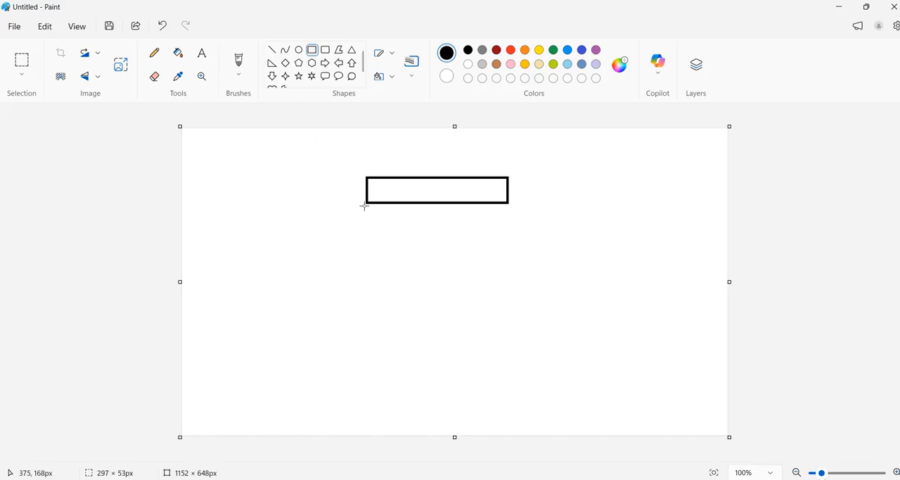
{"action": "left_click_drag", "start_coordinate": [366, 203], "coordinate": [390, 300]}
{"action": "left_click_drag", "start_coordinate": [494, 203], "coordinate": [511, 298]}
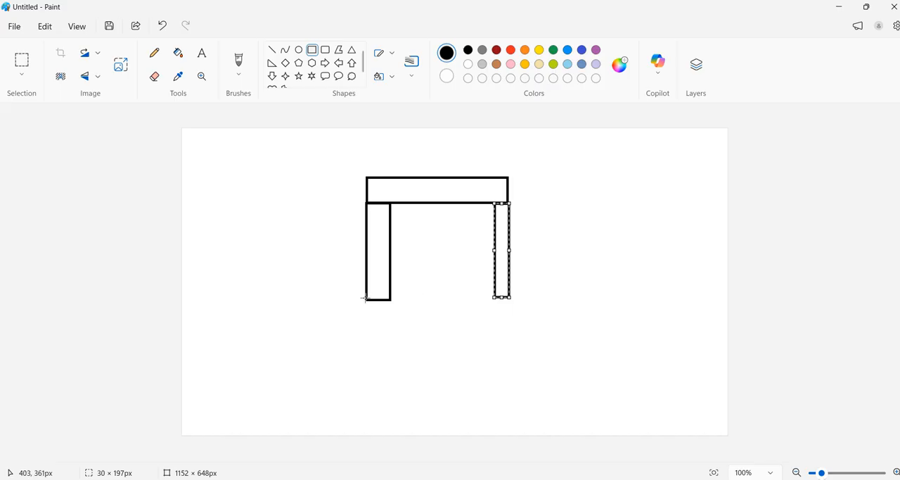
{"action": "left_click_drag", "start_coordinate": [366, 297], "coordinate": [510, 314]}
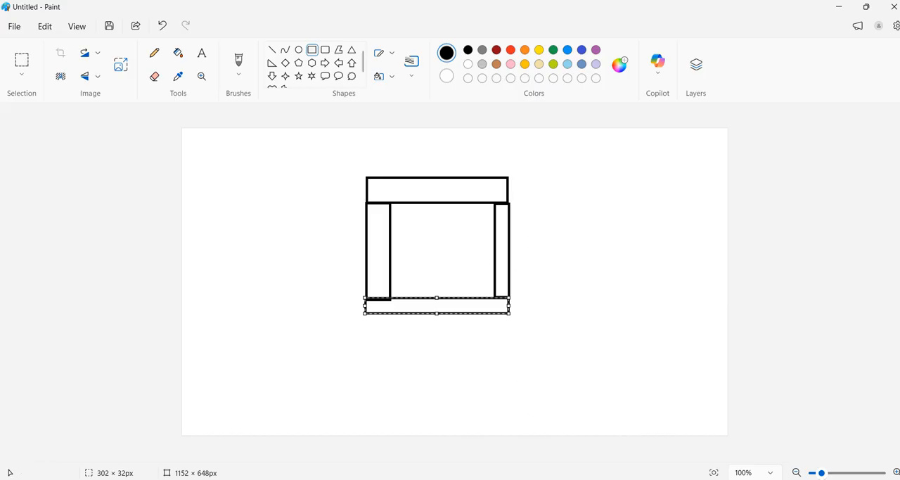
Switch to the PowerPoint presentation on the design of structural systems in ETABS
{"action": "mouse_move", "coordinate": [518, 478]}
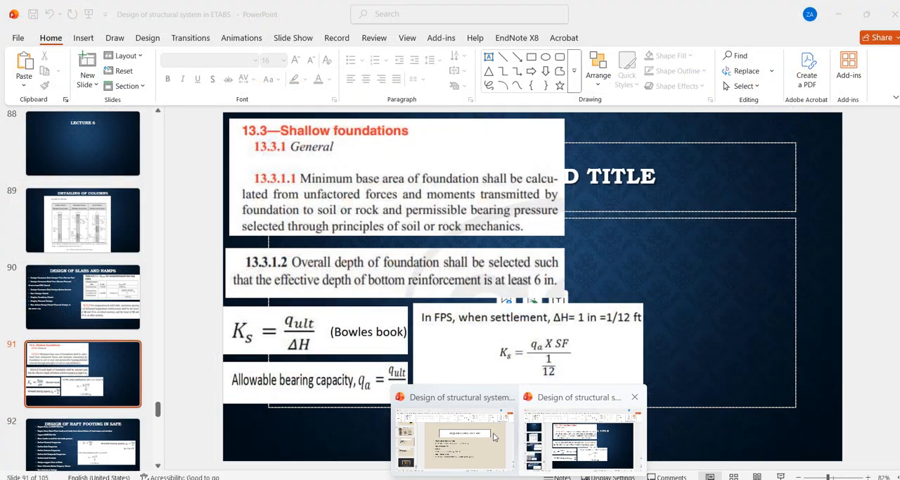
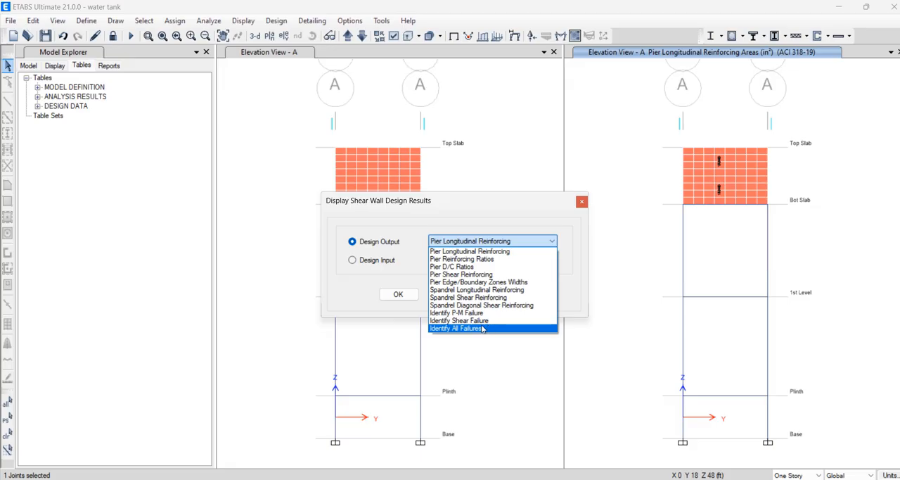
Display the shear wall design output for Identify All Failures and for Identify P-M Failure on the elevation A view
{"action": "left_click", "coordinate": [490, 328]}
{"action": "left_click", "coordinate": [505, 298]}
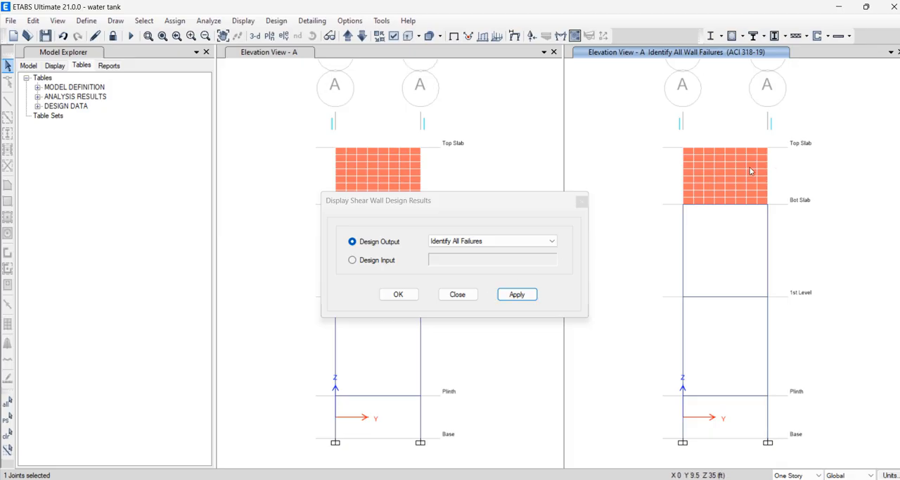
{"action": "left_click", "coordinate": [517, 240]}
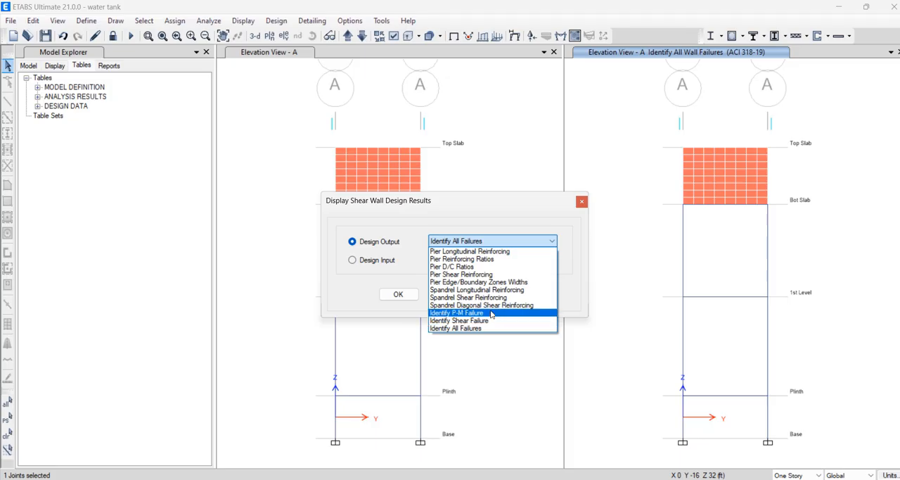
{"action": "left_click", "coordinate": [492, 313]}
{"action": "left_click", "coordinate": [514, 295]}
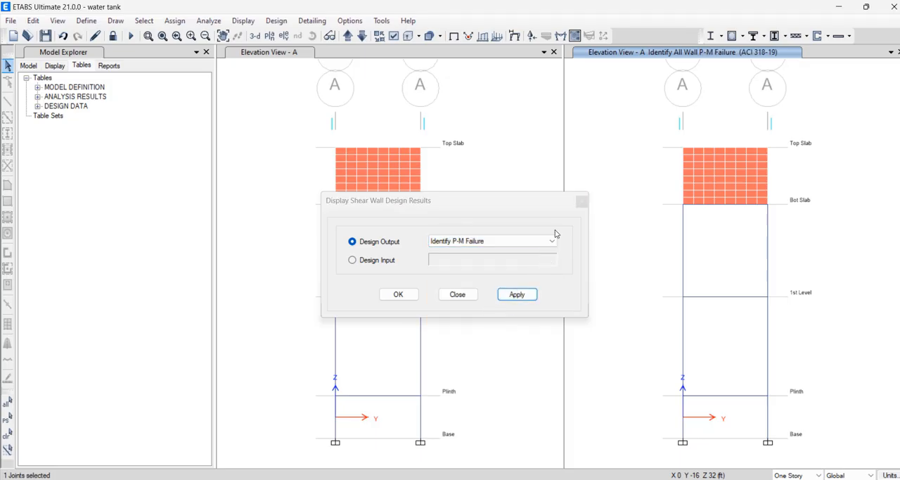
{"action": "left_click", "coordinate": [581, 201]}
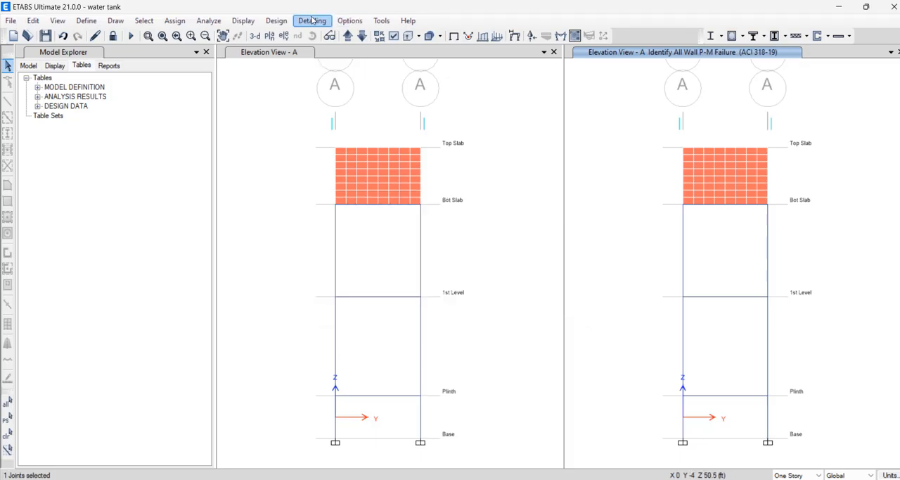
{"action": "left_click", "coordinate": [276, 20]}
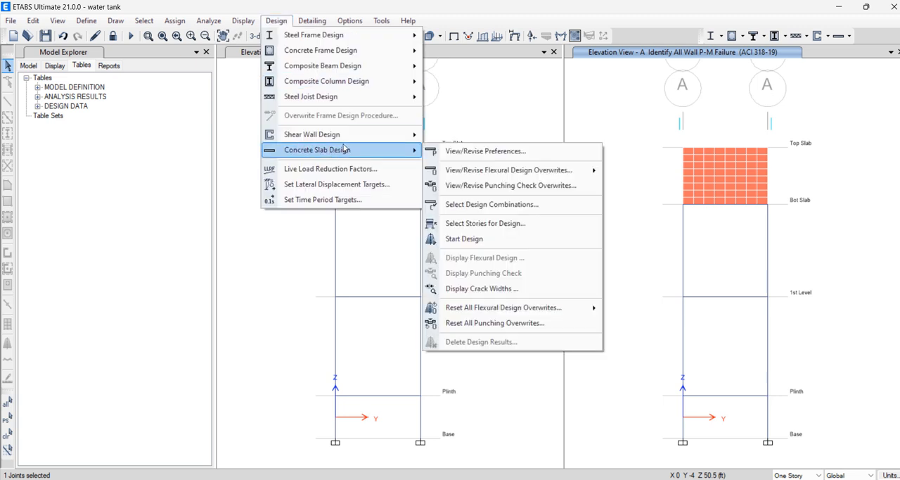
{"action": "mouse_move", "coordinate": [367, 140]}
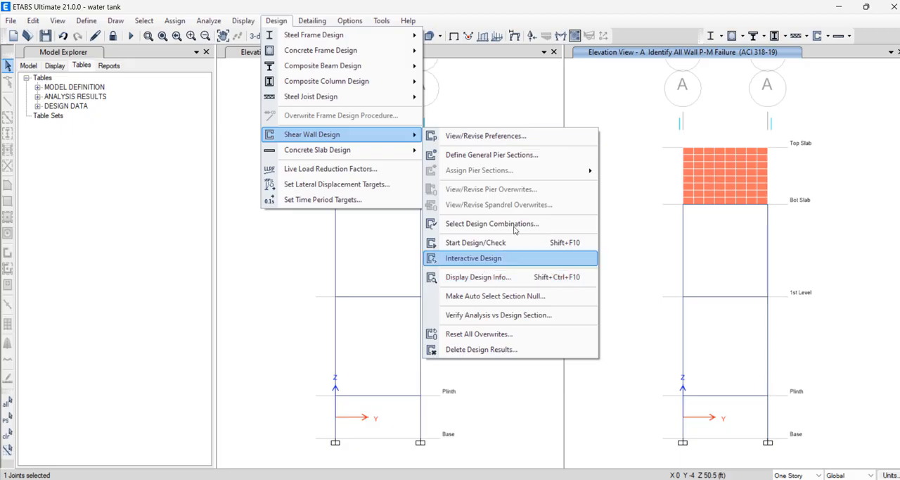
{"action": "left_click", "coordinate": [661, 183]}
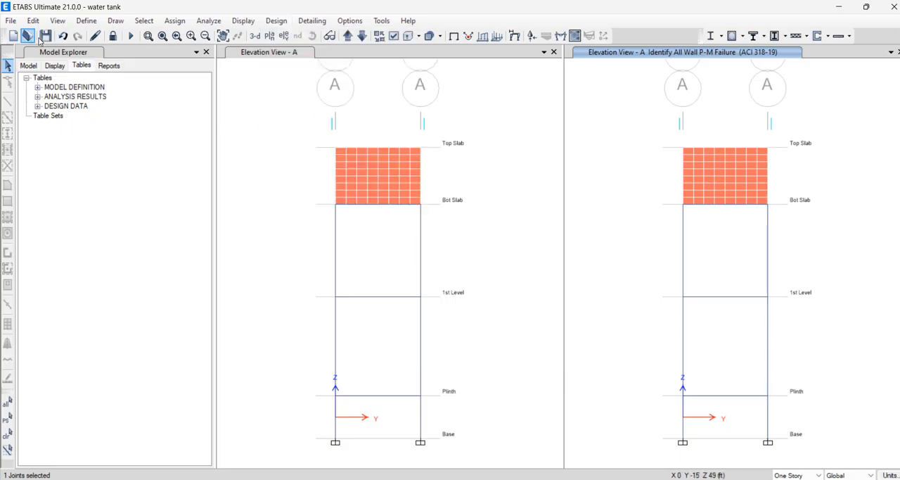
Unlock the model and delete its analysis results
{"action": "left_click", "coordinate": [112, 37]}
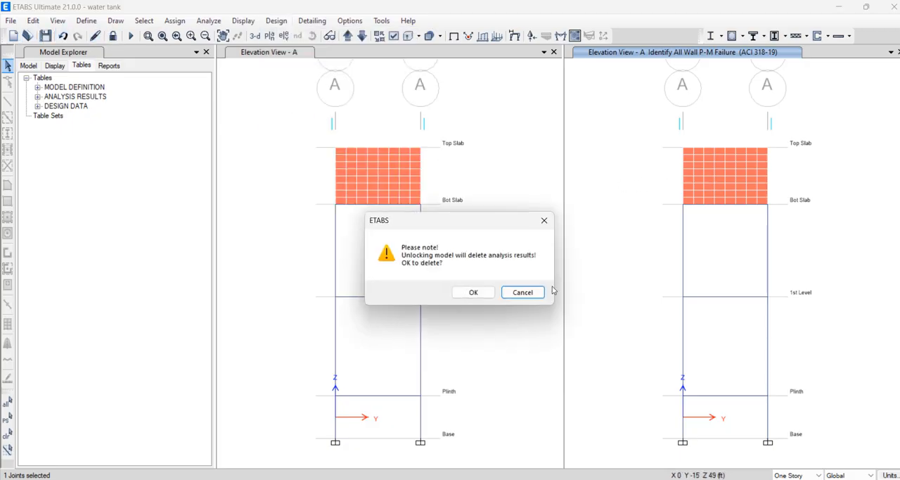
{"action": "left_click", "coordinate": [483, 294]}
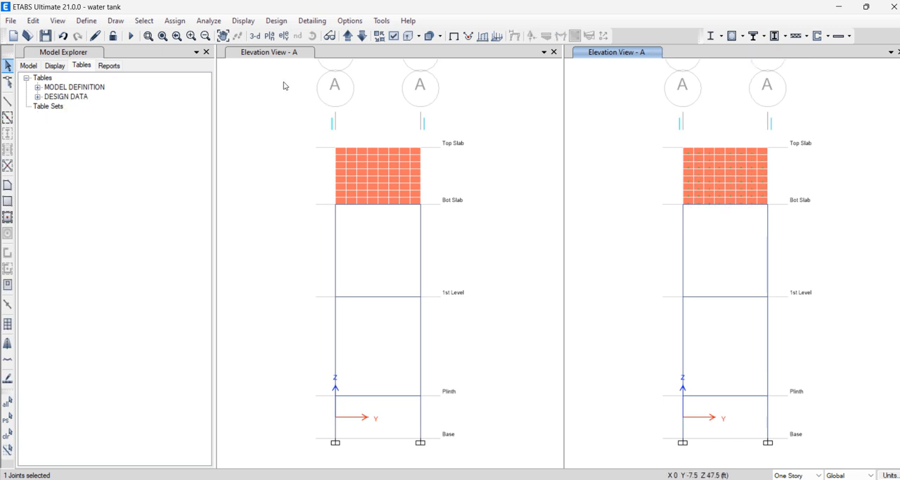
Inspect the property data of the Wall 12" wall section and close it without changes
{"action": "left_click", "coordinate": [86, 21]}
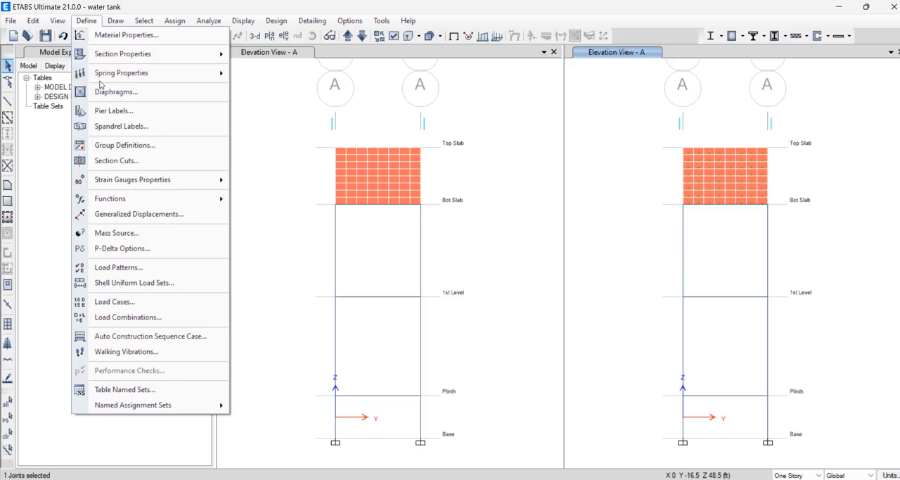
{"action": "mouse_move", "coordinate": [116, 54]}
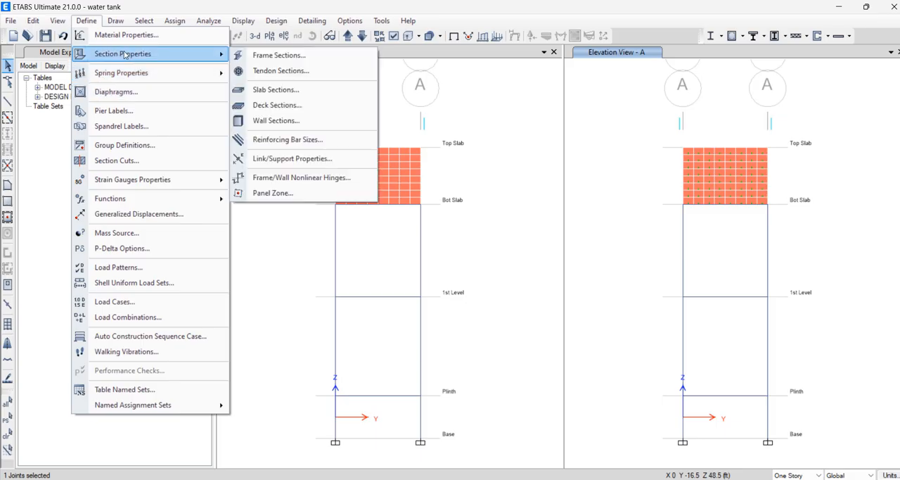
{"action": "left_click", "coordinate": [269, 121]}
{"action": "left_click", "coordinate": [502, 237]}
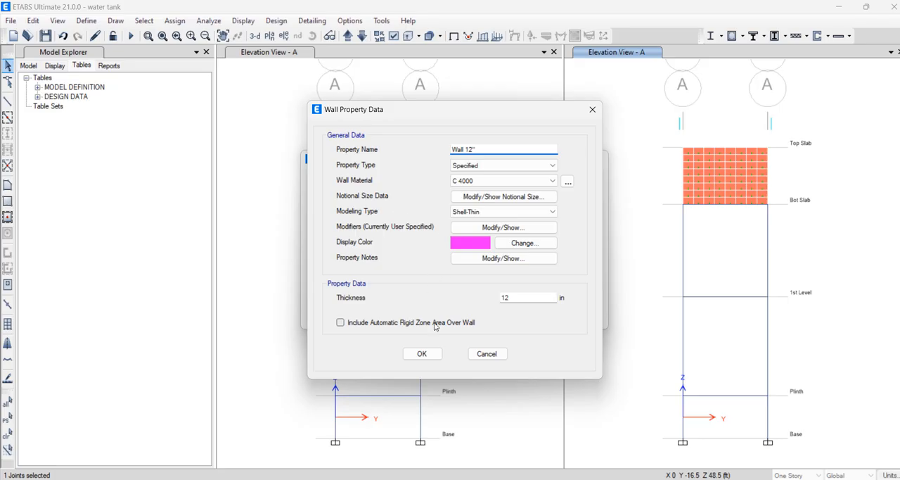
{"action": "left_click", "coordinate": [593, 110]}
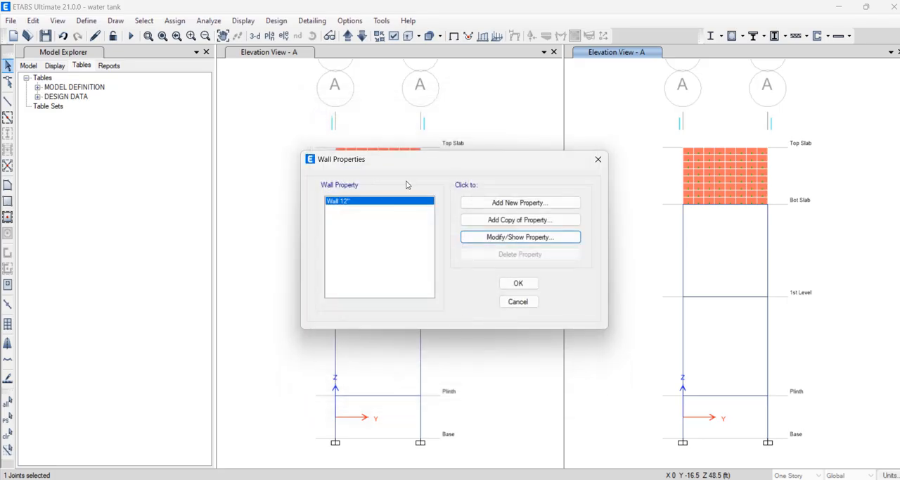
{"action": "left_click", "coordinate": [595, 162]}
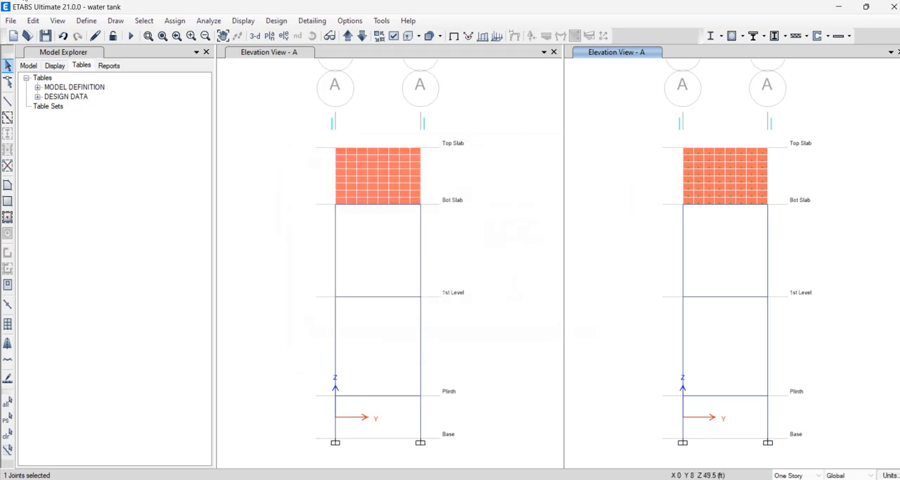
Start a new Section Designer frame property and open its section for drawing
{"action": "left_click", "coordinate": [95, 25]}
{"action": "mouse_move", "coordinate": [166, 63]}
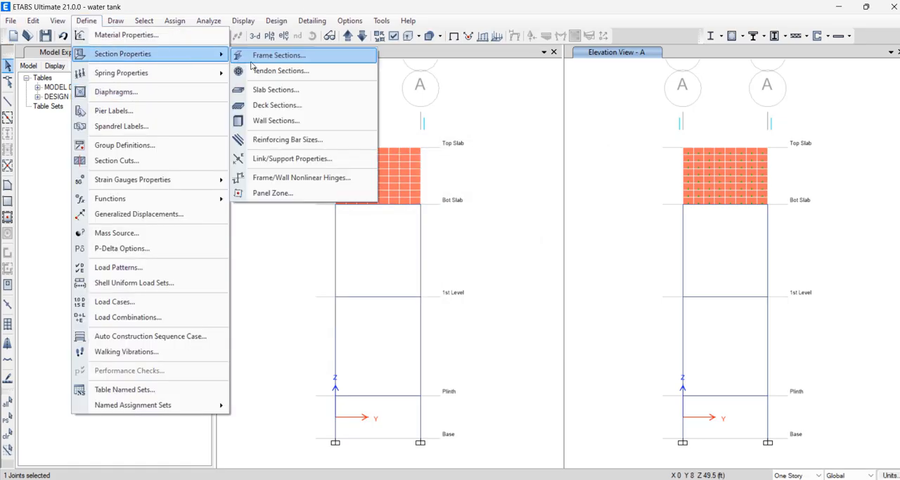
{"action": "left_click", "coordinate": [260, 60]}
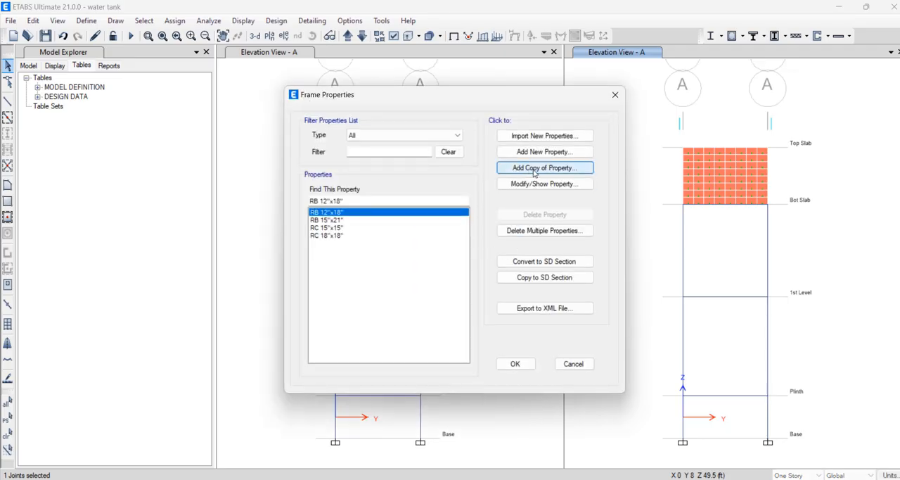
{"action": "left_click", "coordinate": [548, 153]}
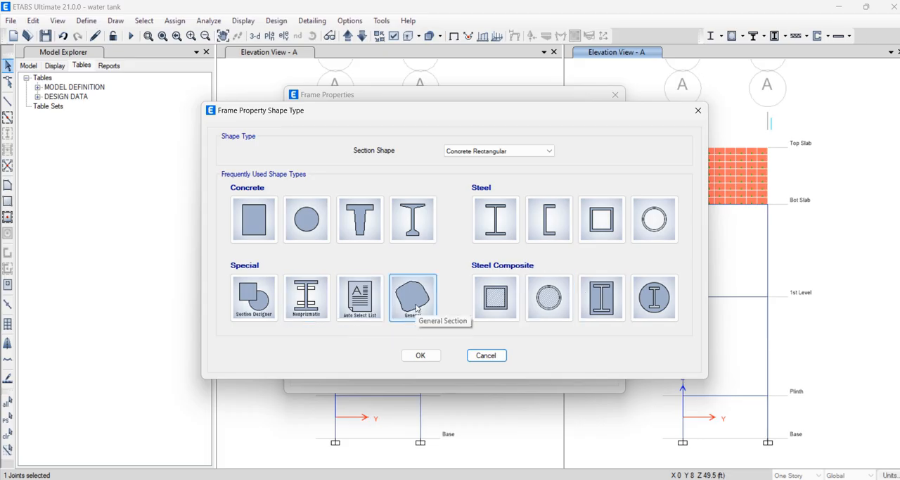
{"action": "left_click", "coordinate": [254, 298]}
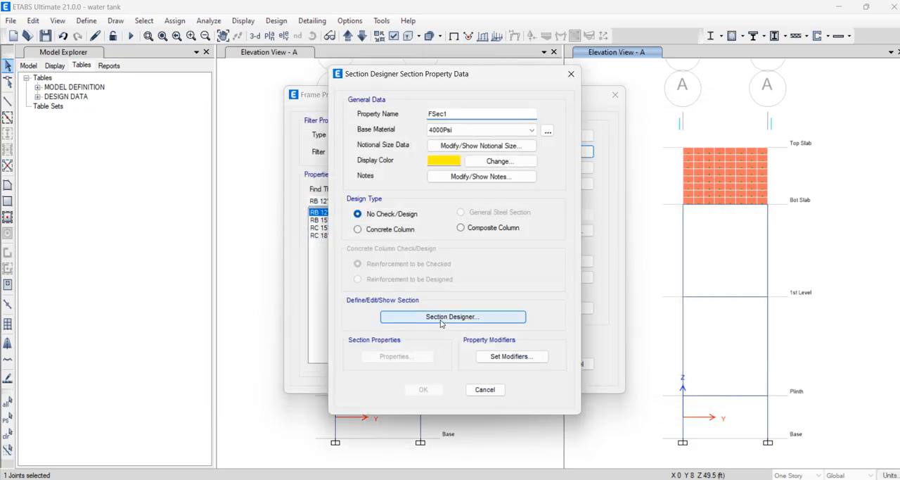
{"action": "left_click", "coordinate": [442, 318]}
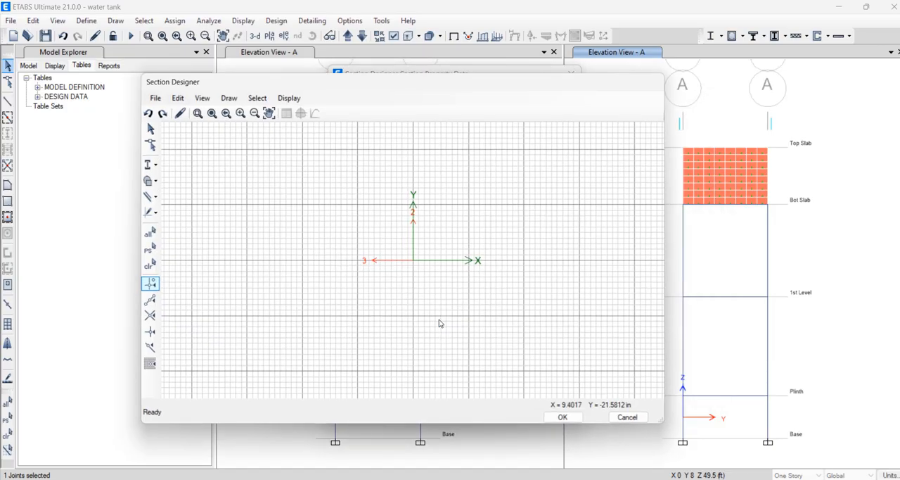
Draw a concrete rectangle centred at X = 0, Y = 0 and a straight wall centred on the rectangle's right edge
{"action": "left_click", "coordinate": [155, 181]}
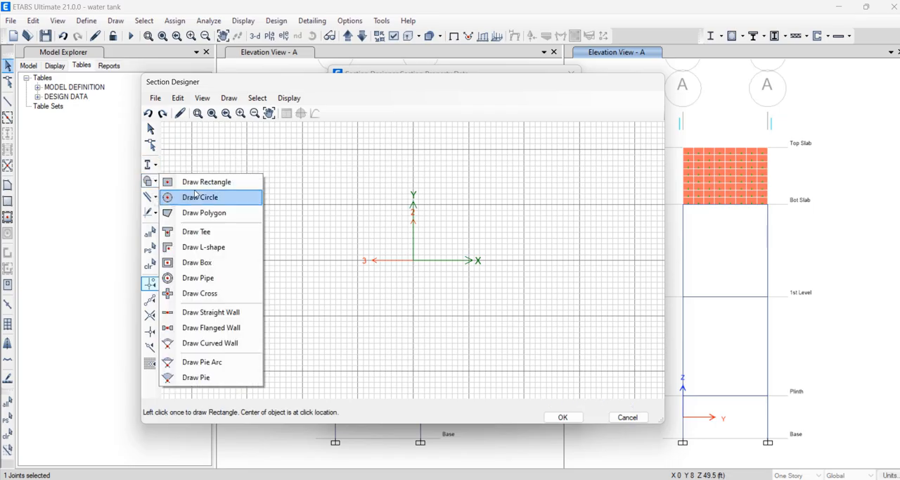
{"action": "left_click", "coordinate": [195, 195]}
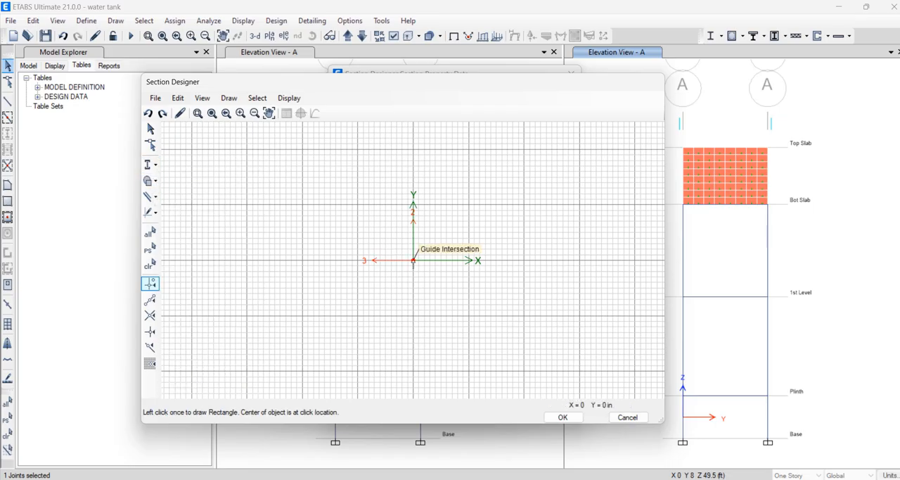
{"action": "left_click", "coordinate": [413, 261]}
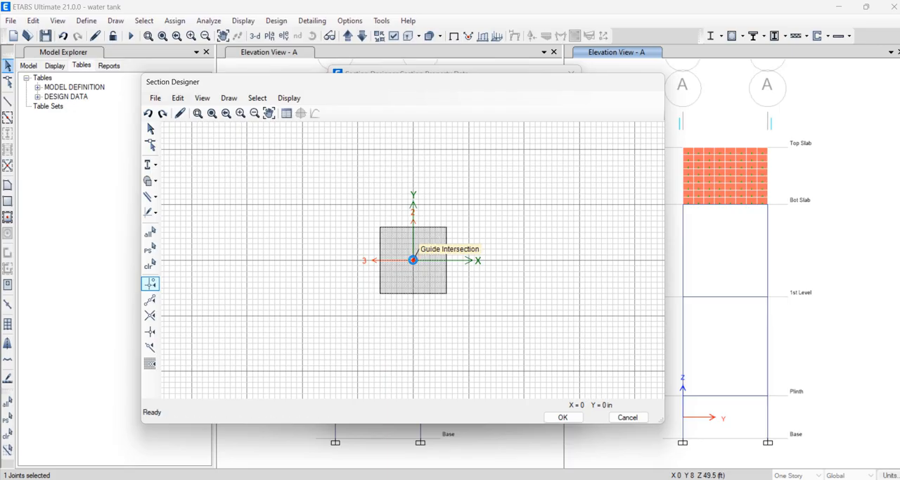
{"action": "left_click", "coordinate": [156, 181]}
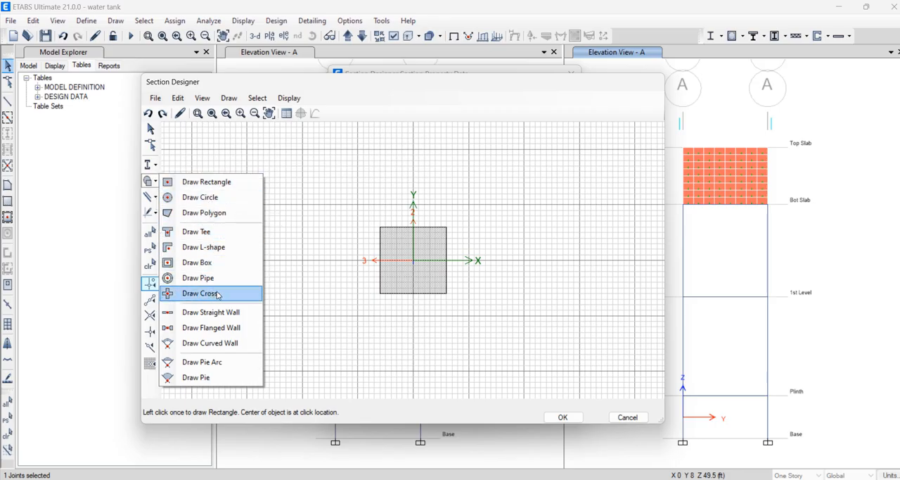
{"action": "left_click", "coordinate": [211, 312]}
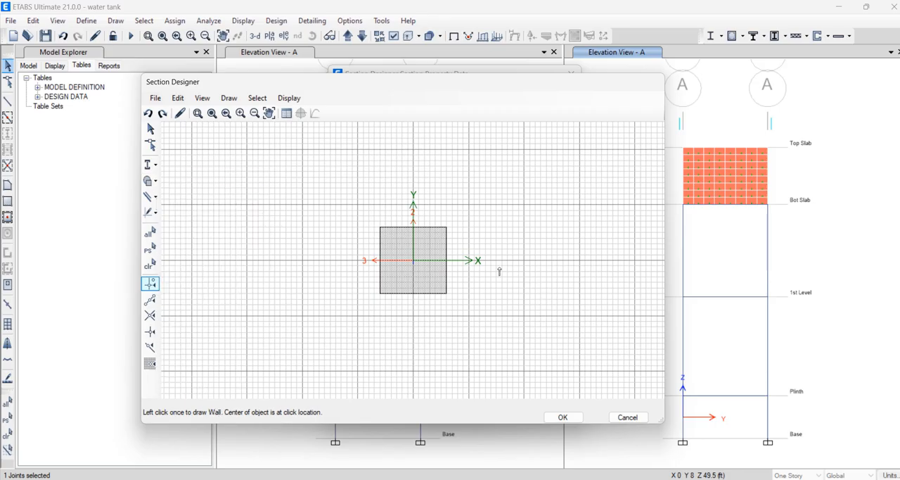
{"action": "left_click", "coordinate": [449, 262]}
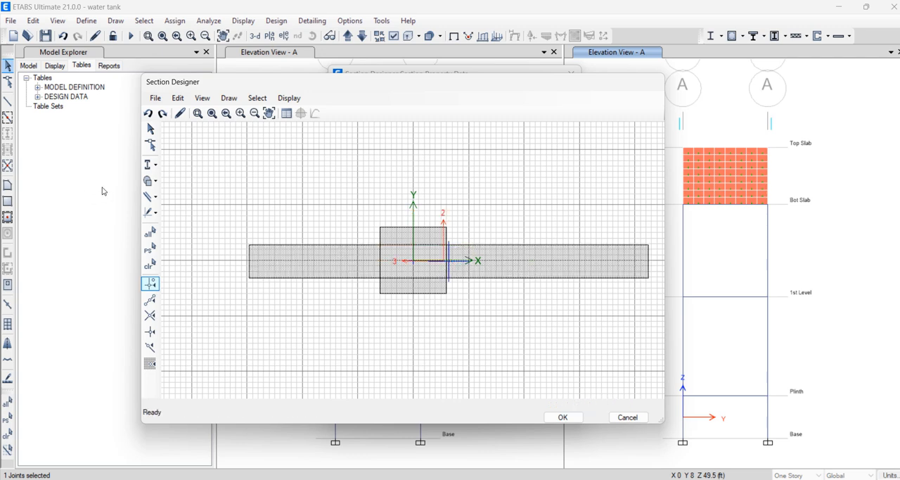
Add a second concrete rectangle at the straight wall's left end and discard the new section property
{"action": "left_click", "coordinate": [152, 182]}
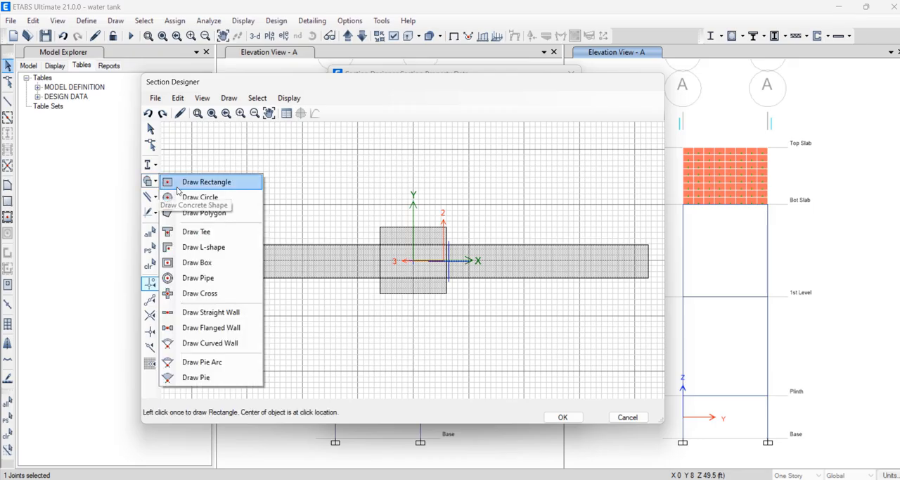
{"action": "left_click", "coordinate": [204, 182]}
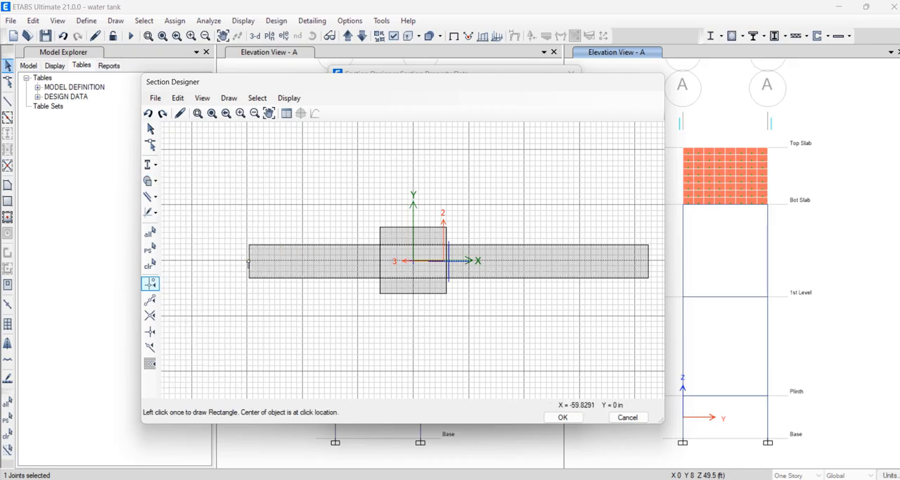
{"action": "left_click", "coordinate": [245, 260]}
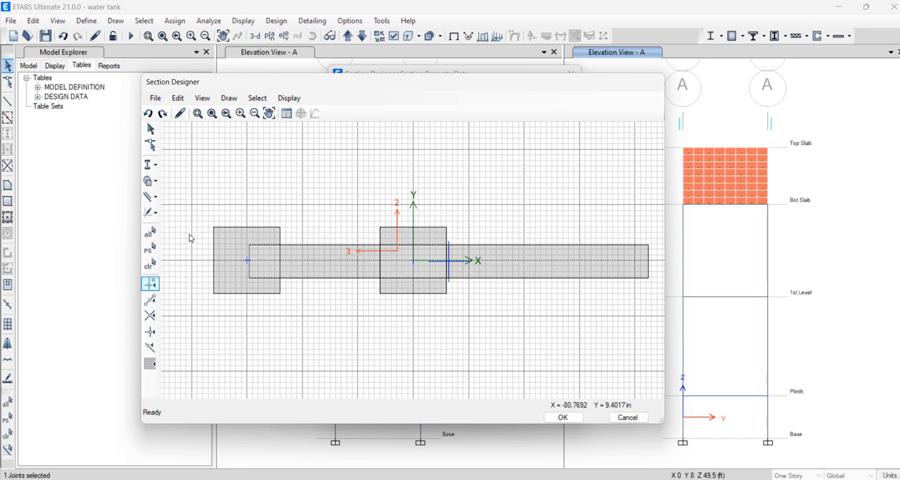
{"action": "left_click", "coordinate": [630, 421]}
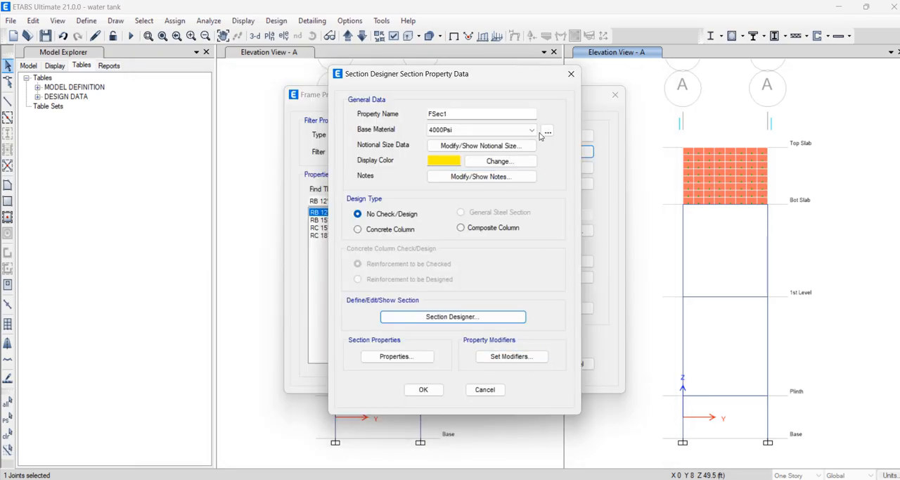
{"action": "left_click", "coordinate": [572, 73]}
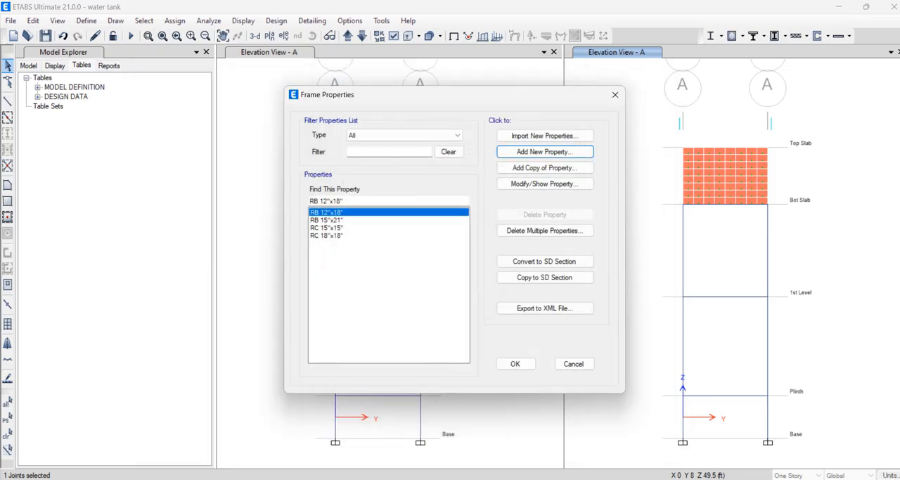
Switch to the PowerPoint presentation with the footing slides and look through the water tank and foundation slides
{"action": "left_click", "coordinate": [518, 478]}
{"action": "left_click", "coordinate": [460, 437]}
{"action": "scroll", "coordinate": [86, 276], "scroll_direction": "up", "scroll_amount": 2}
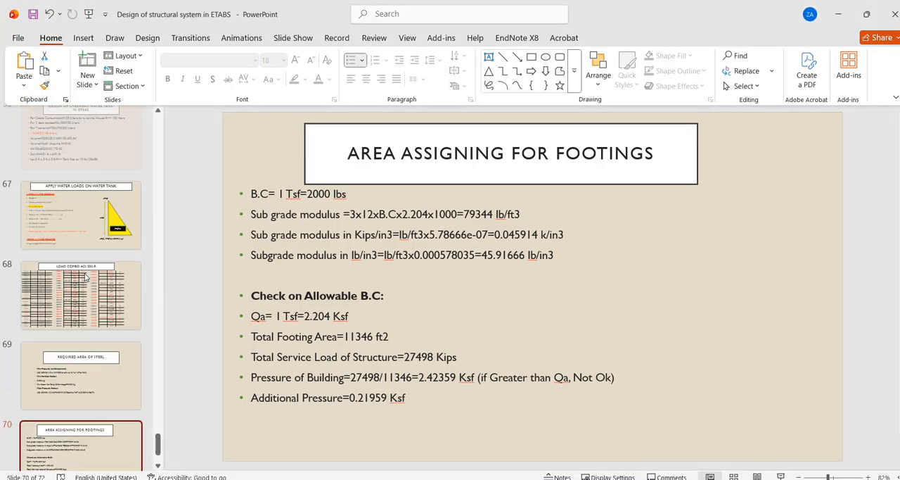
{"action": "scroll", "coordinate": [85, 276], "scroll_direction": "up", "scroll_amount": 8}
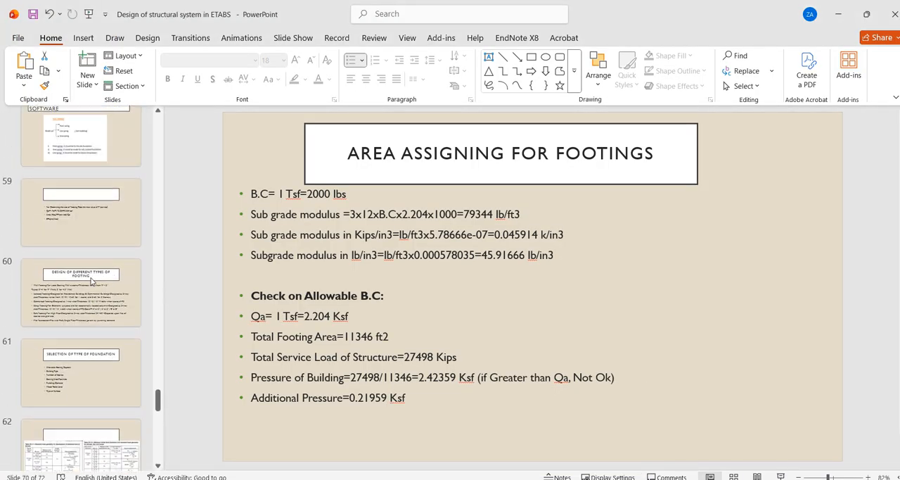
{"action": "scroll", "coordinate": [92, 280], "scroll_direction": "down", "scroll_amount": 5}
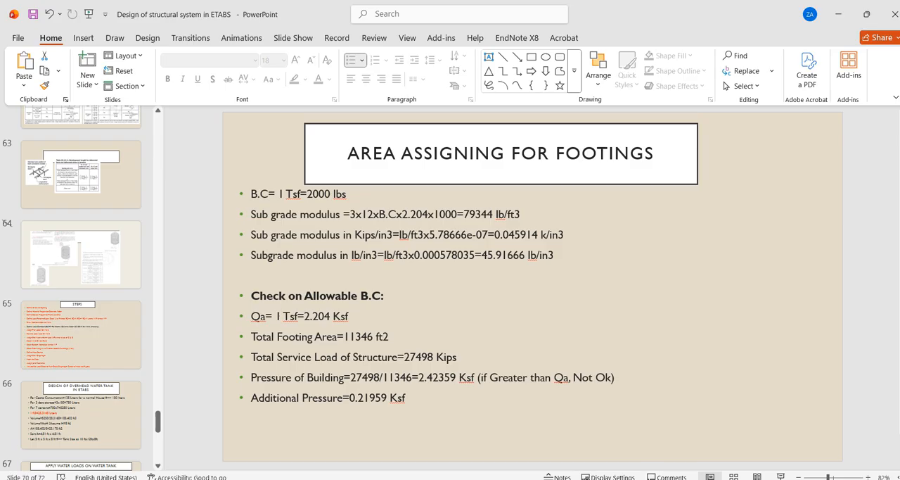
Switch to the other structural design presentation and show slide 81 comparing general, uniform and C&T shear wall reinforcing
{"action": "mouse_move", "coordinate": [519, 478]}
{"action": "left_click", "coordinate": [588, 440]}
{"action": "left_click", "coordinate": [97, 272]}
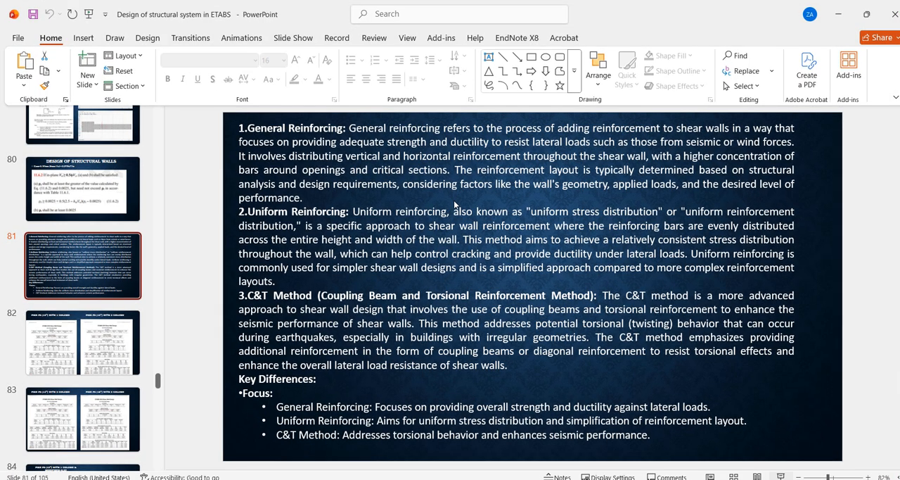
{"action": "key", "text": "shift+F5"}
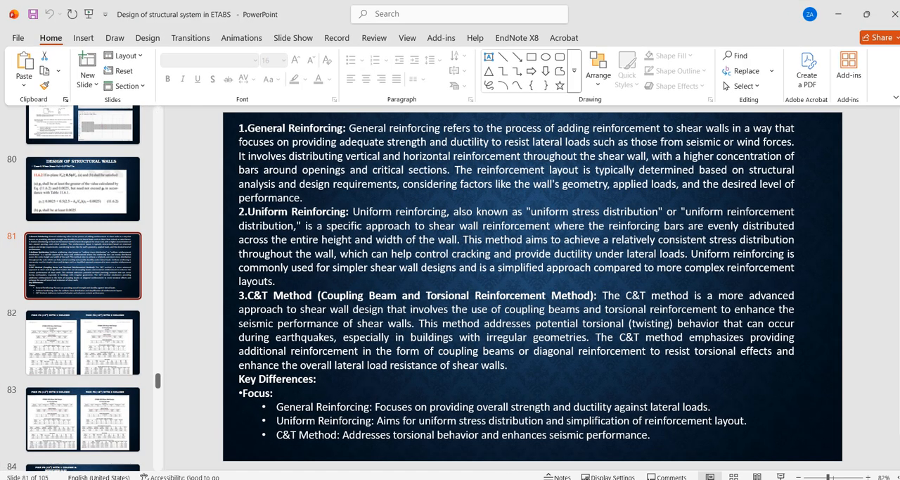
Switch to ETABS and close the frame section properties without changing them
{"action": "mouse_move", "coordinate": [624, 479]}
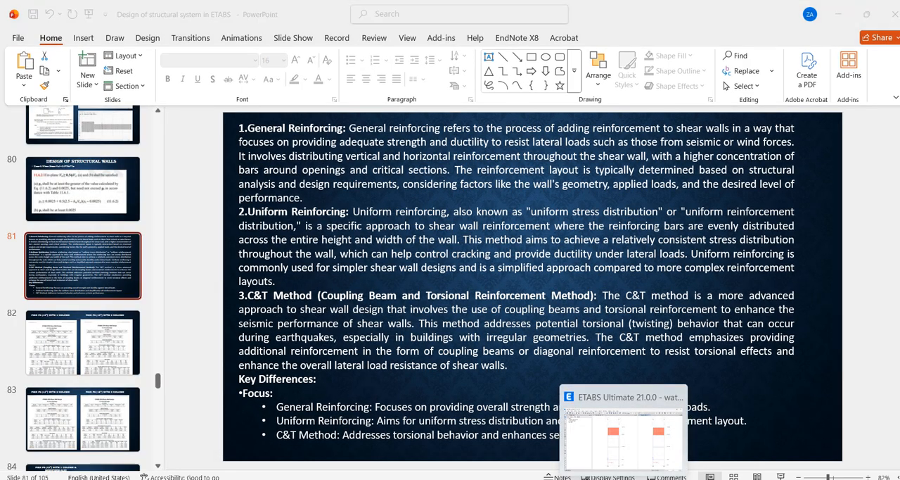
{"action": "left_click", "coordinate": [636, 435]}
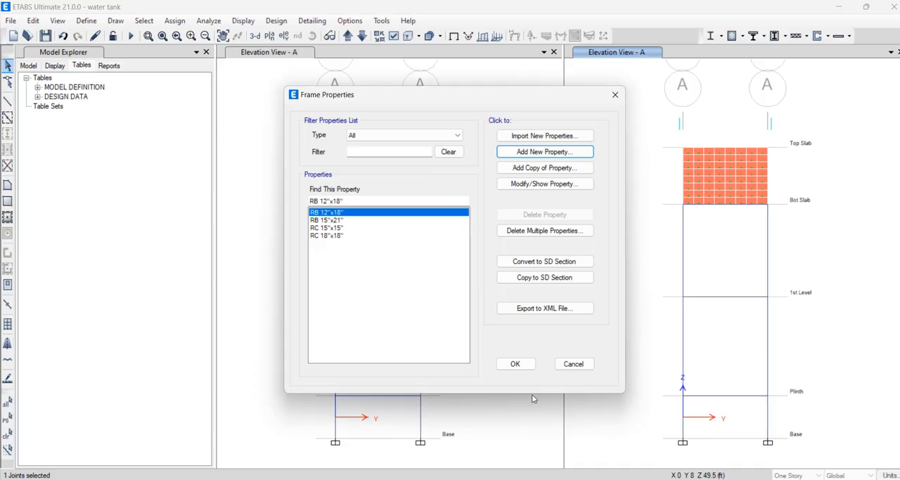
{"action": "left_click", "coordinate": [616, 97]}
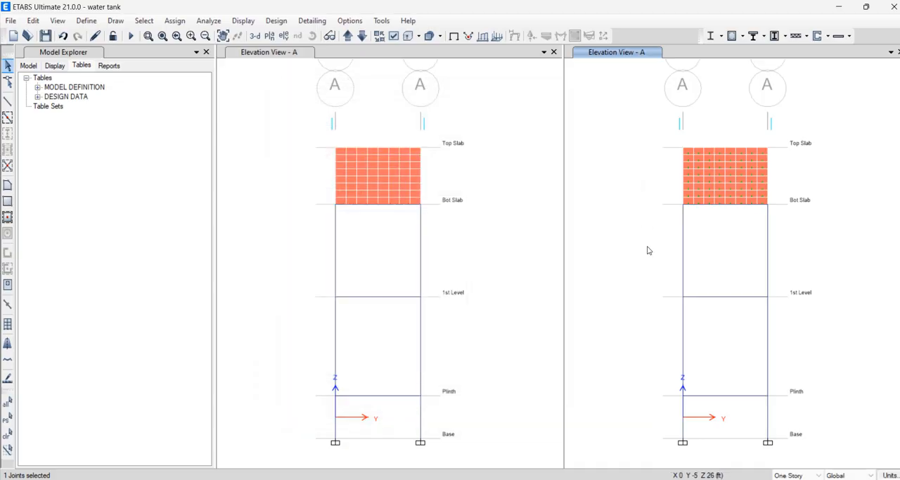
Replace the first Elevation View - A with the plan view of the Base story
{"action": "left_click", "coordinate": [325, 54]}
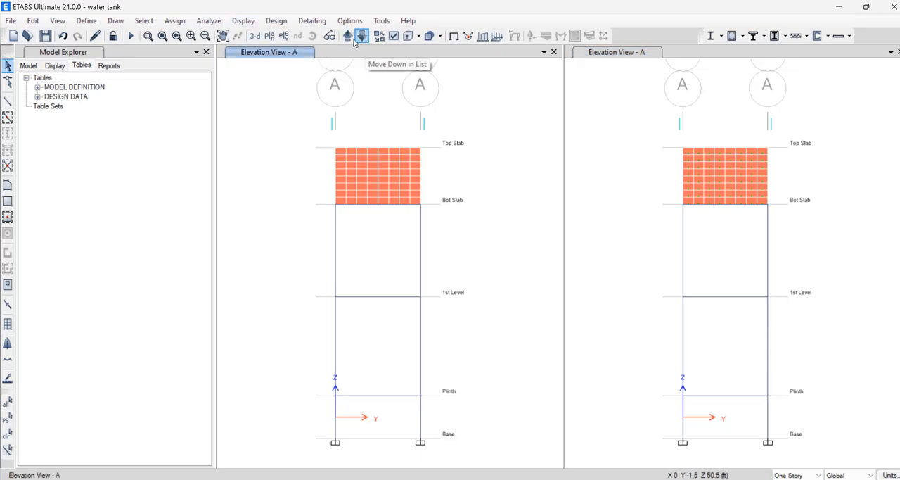
{"action": "left_click", "coordinate": [270, 36]}
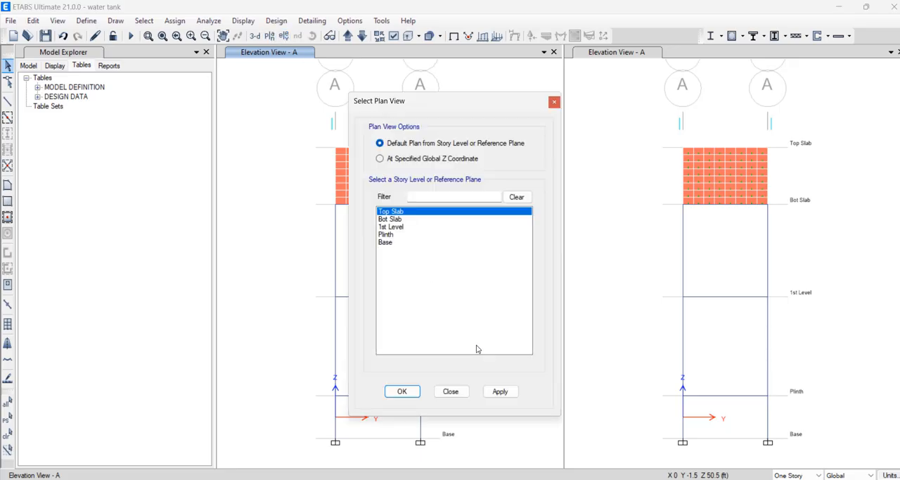
{"action": "left_click", "coordinate": [387, 242]}
{"action": "left_click", "coordinate": [489, 393]}
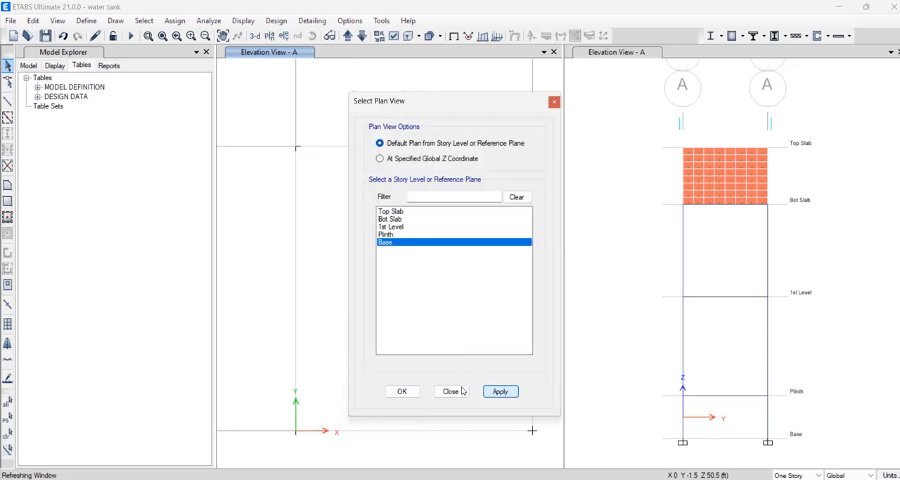
{"action": "left_click", "coordinate": [449, 392]}
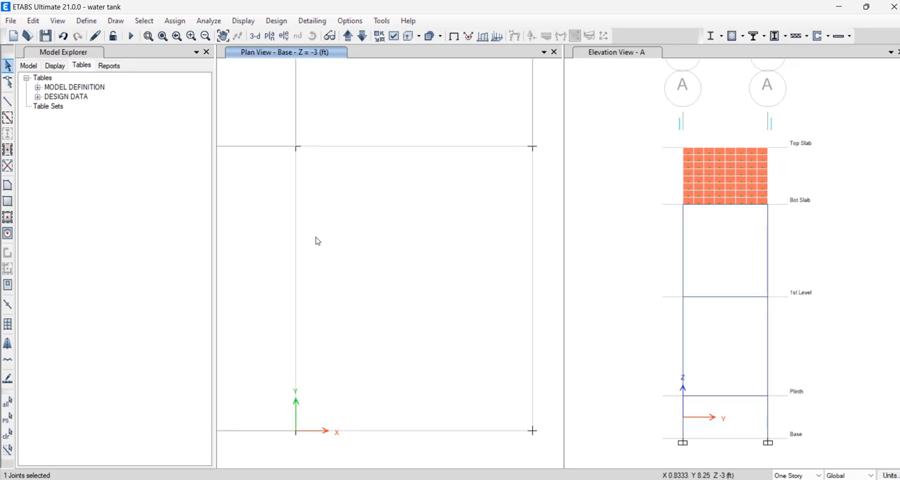
{"action": "scroll", "coordinate": [318, 240], "scroll_direction": "down", "scroll_amount": 3}
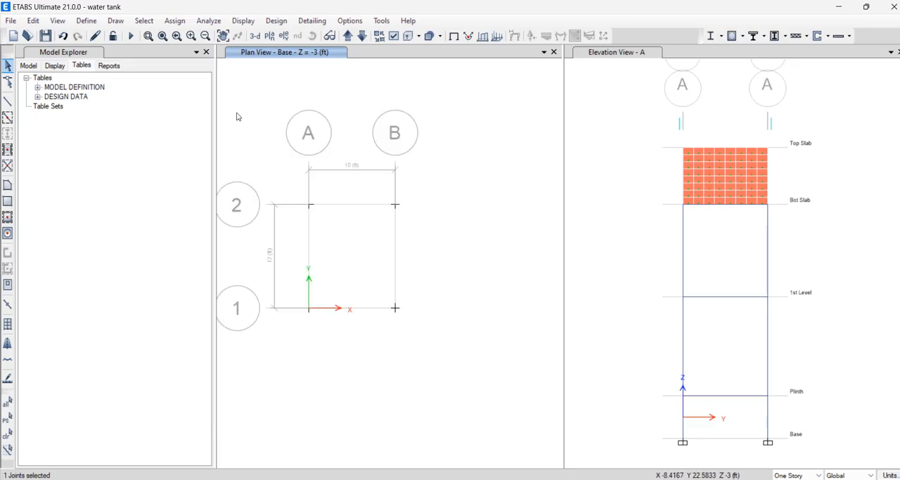
Check which slab section properties are defined, leaving the list unchanged
{"action": "left_click", "coordinate": [86, 20]}
{"action": "mouse_move", "coordinate": [121, 56]}
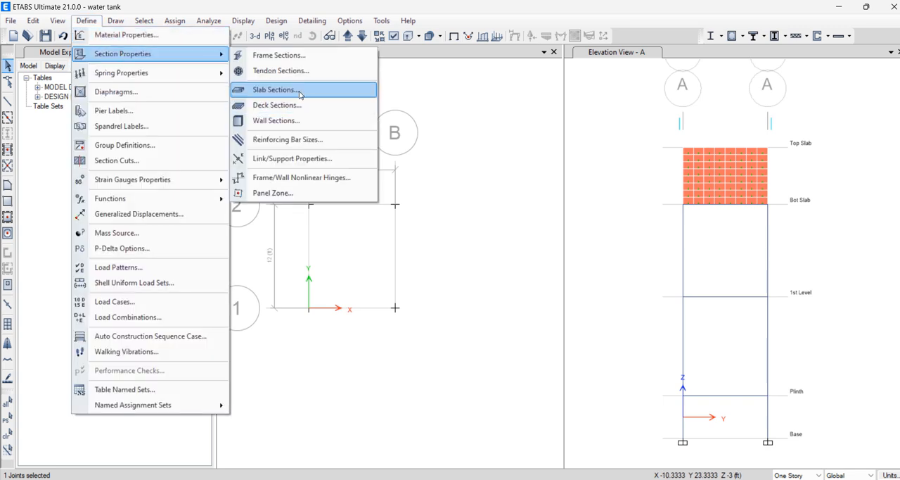
{"action": "left_click", "coordinate": [282, 89]}
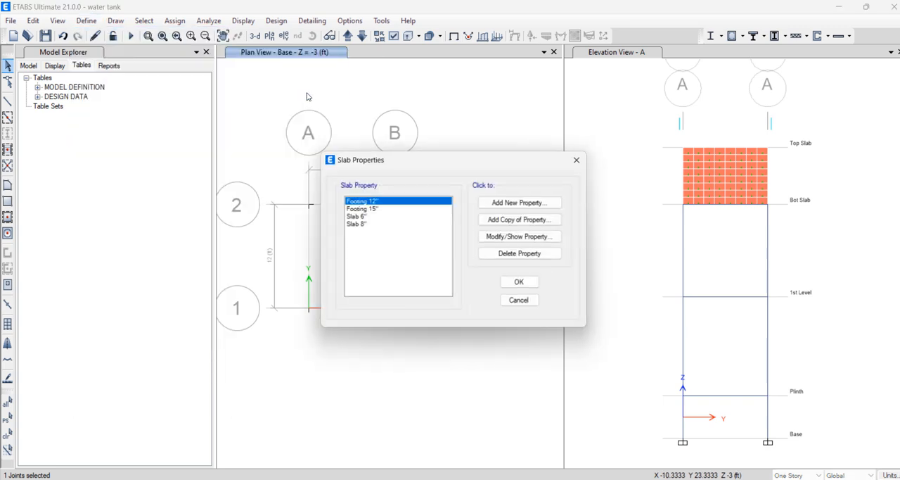
{"action": "left_click", "coordinate": [580, 159]}
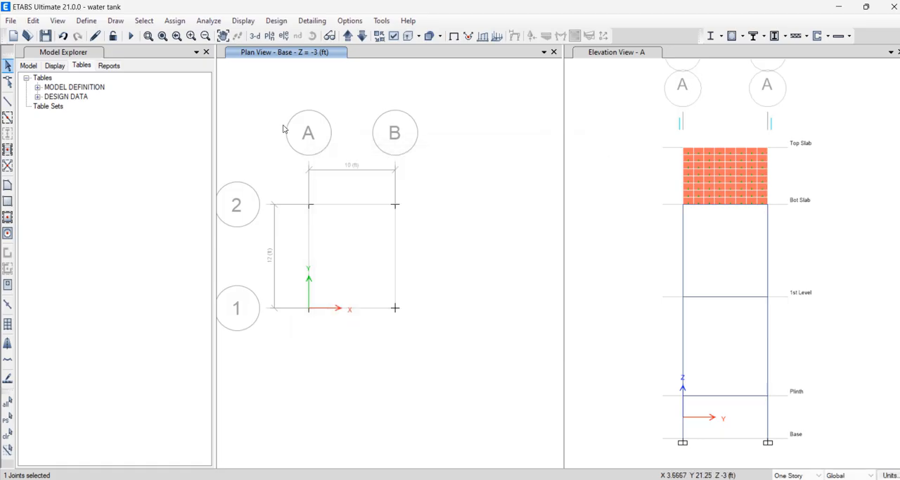
Try drawing a rectangular Deck1 area between grid points A-2 and B-1 on the Base plan, and undo it
{"action": "left_click", "coordinate": [7, 202]}
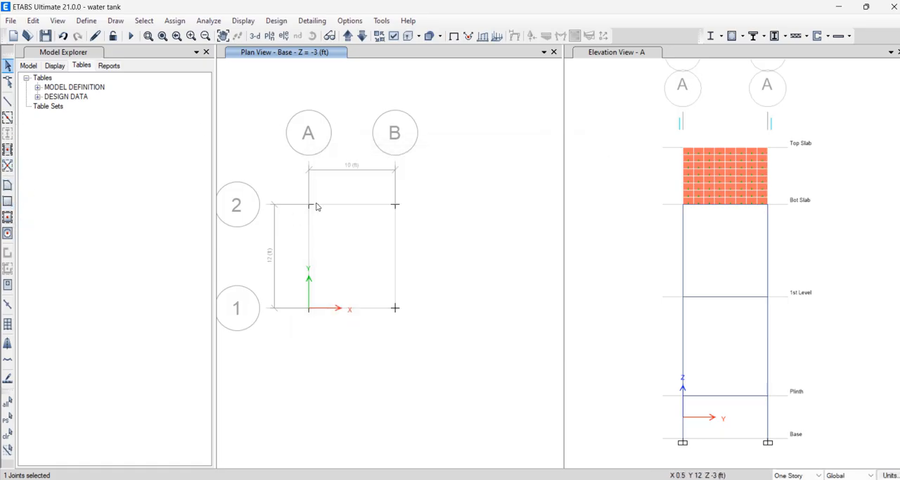
{"action": "left_click_drag", "start_coordinate": [311, 204], "coordinate": [358, 269]}
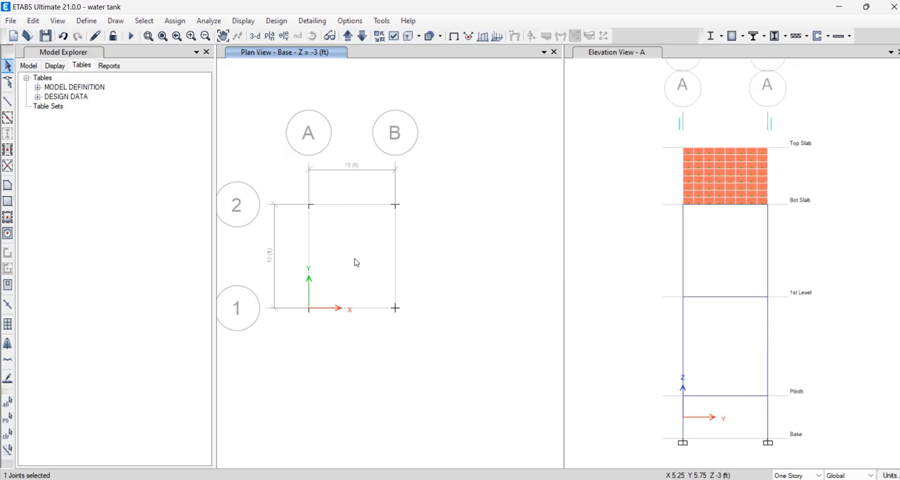
{"action": "left_click", "coordinate": [8, 201]}
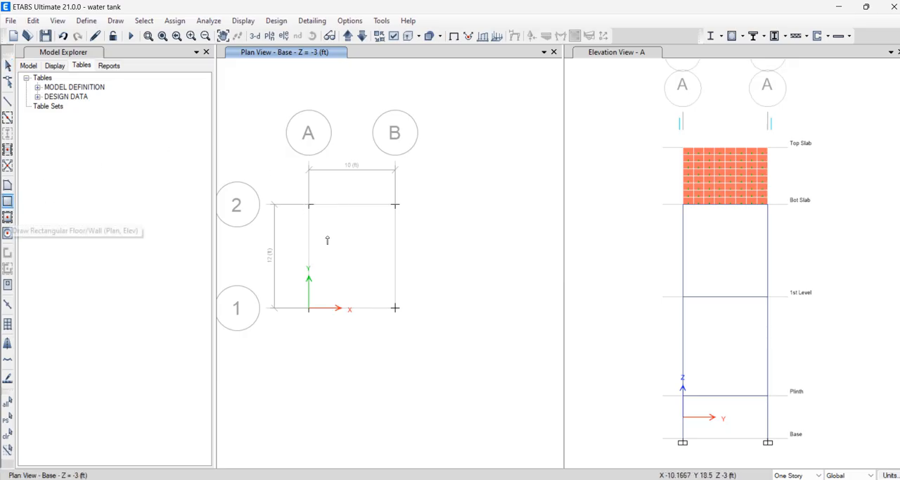
{"action": "left_click_drag", "start_coordinate": [309, 205], "coordinate": [394, 309]}
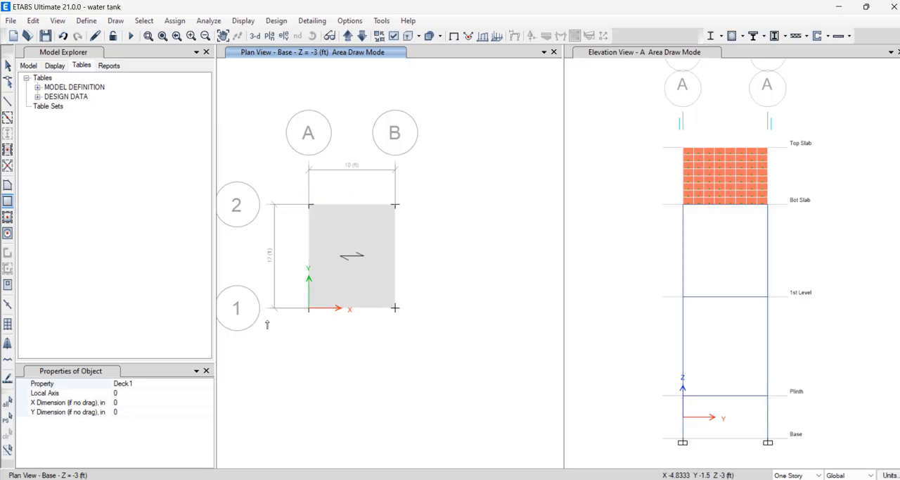
{"action": "key", "text": "ctrl+z"}
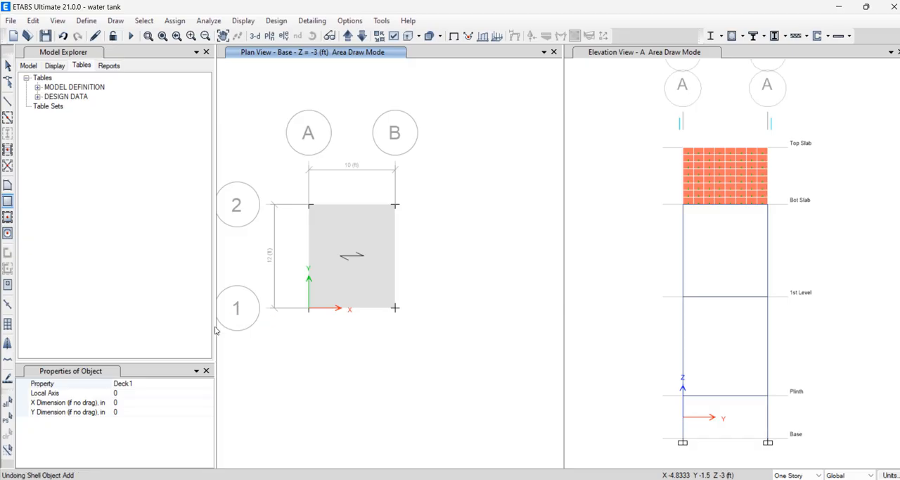
Draw a rectangular floor with property Footing 12" from grid point A-2 to B-1 on the Base plan
{"action": "left_click", "coordinate": [169, 383]}
{"action": "left_click", "coordinate": [209, 385]}
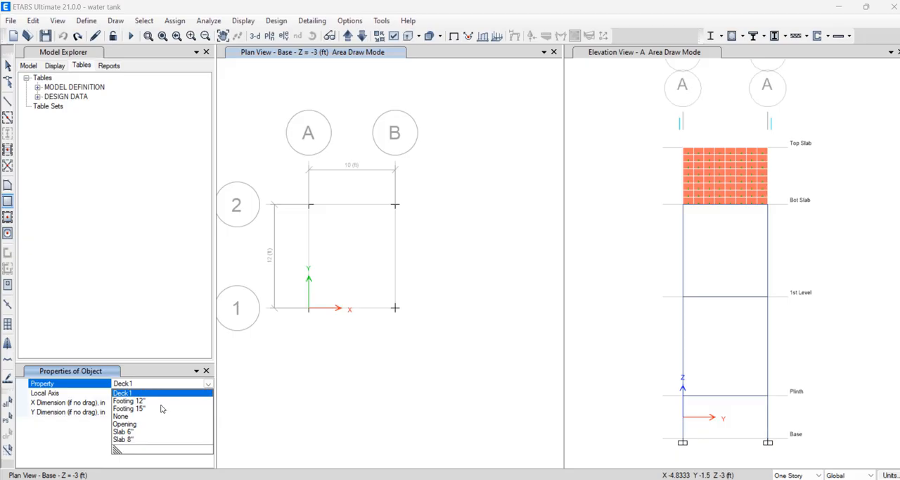
{"action": "left_click", "coordinate": [164, 401]}
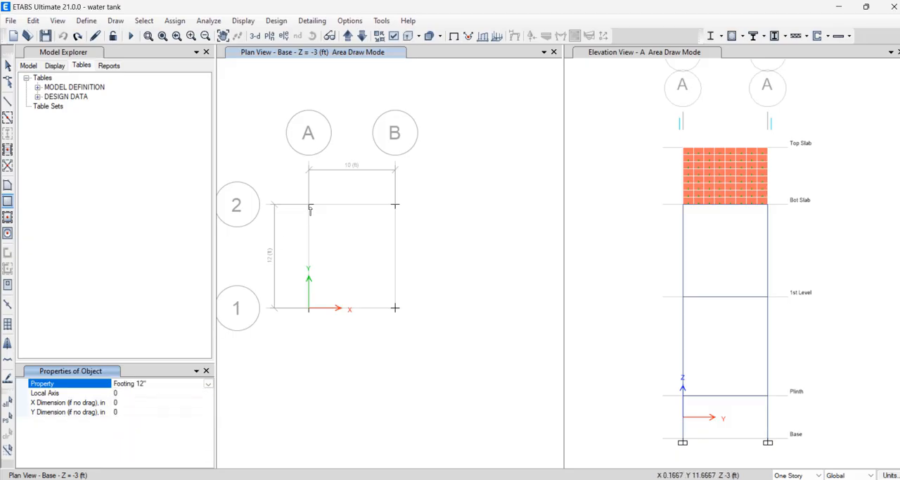
{"action": "left_click_drag", "start_coordinate": [309, 209], "coordinate": [395, 307]}
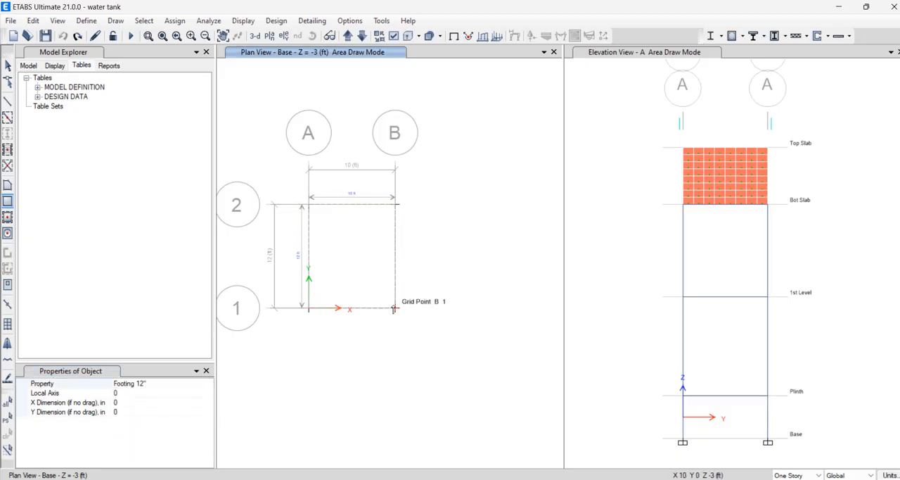
{"action": "left_click_drag", "start_coordinate": [426, 281], "coordinate": [425, 279]}
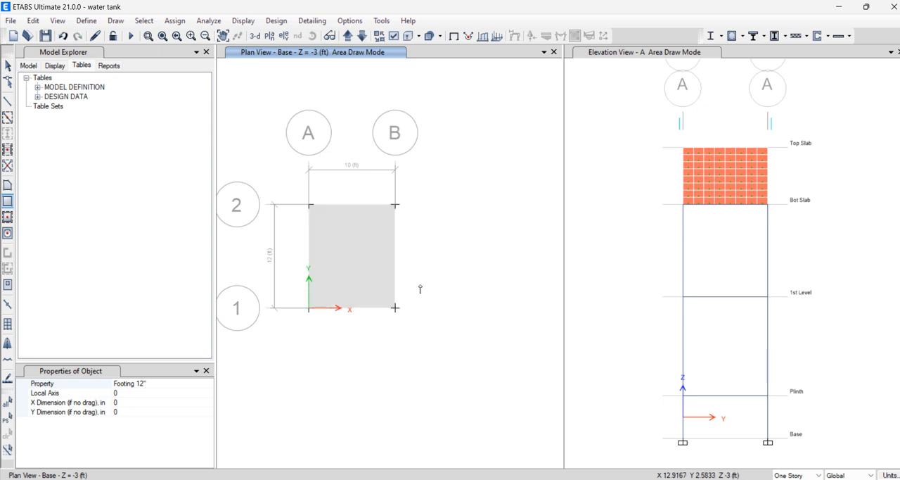
{"action": "key", "text": "Escape"}
Expand the footing shell outward on all sides with an offset of 9 in
{"action": "left_click", "coordinate": [389, 268]}
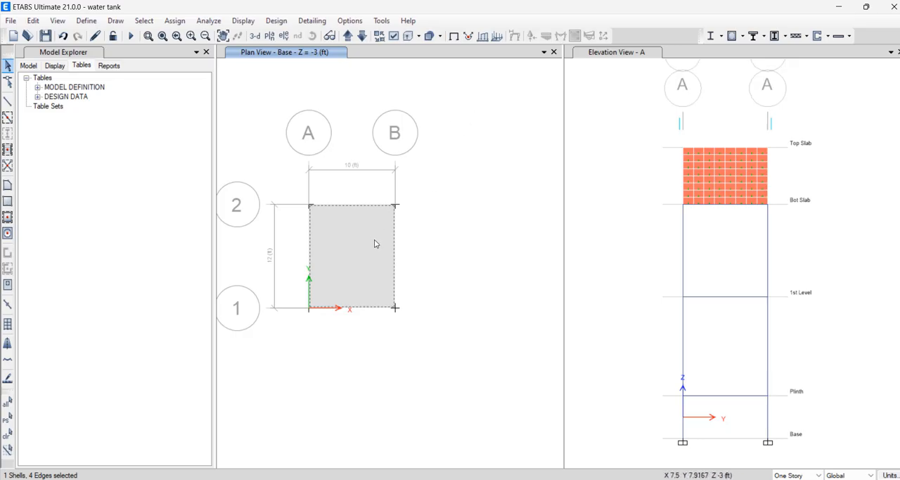
{"action": "left_click", "coordinate": [32, 20]}
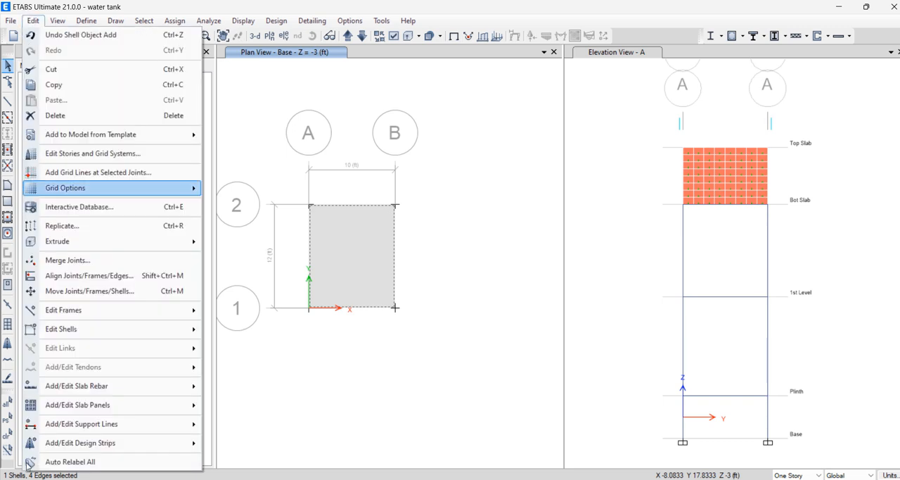
{"action": "mouse_move", "coordinate": [141, 328]}
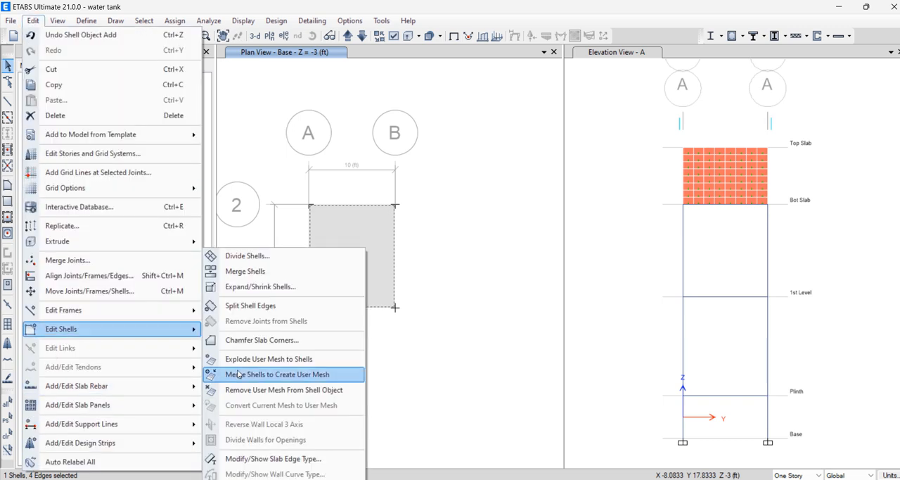
{"action": "left_click", "coordinate": [260, 288]}
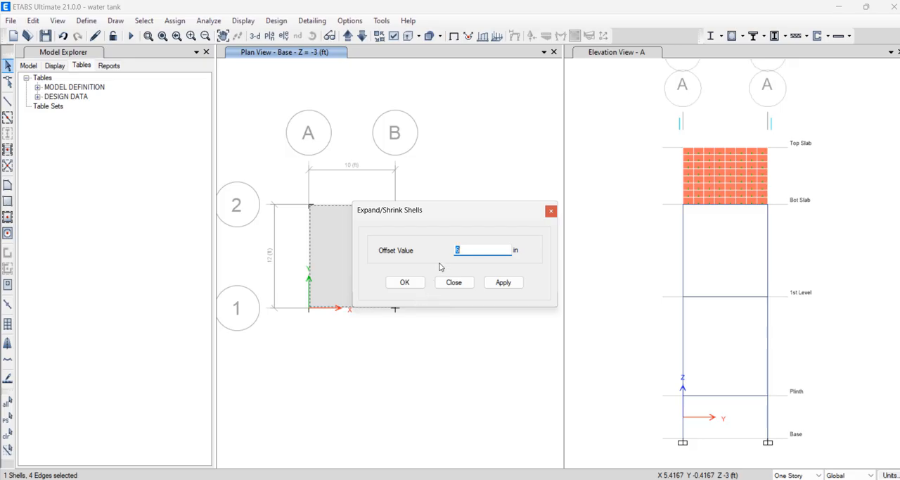
{"action": "type", "text": "12"}
{"action": "left_click_drag", "start_coordinate": [461, 250], "coordinate": [442, 252]}
{"action": "type", "text": "9"}
{"action": "left_click", "coordinate": [503, 283]}
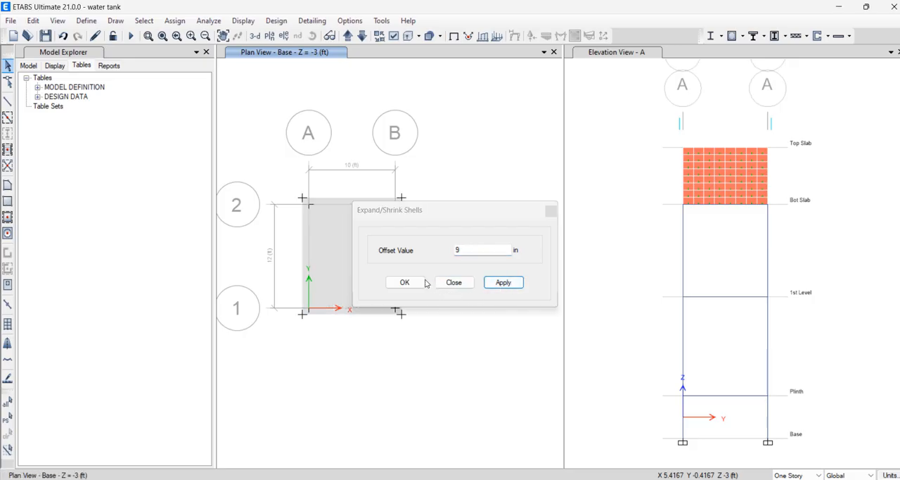
{"action": "left_click", "coordinate": [406, 282]}
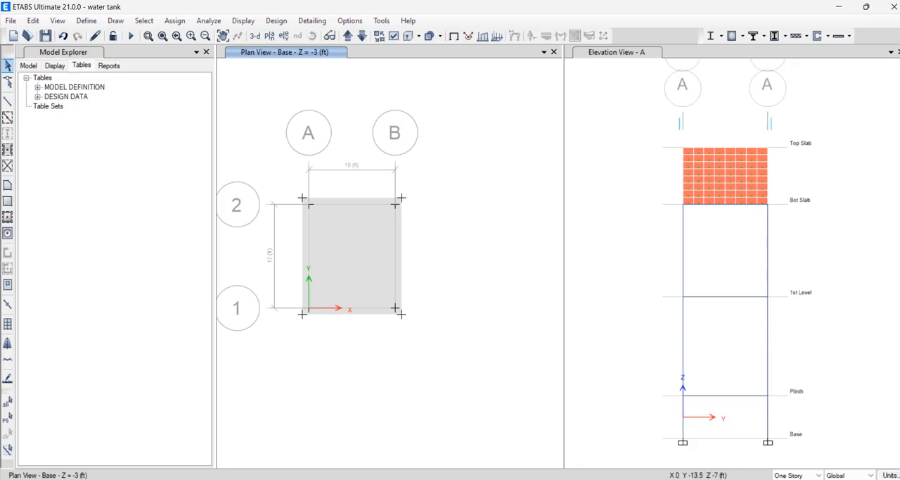
{"action": "left_click", "coordinate": [746, 479]}
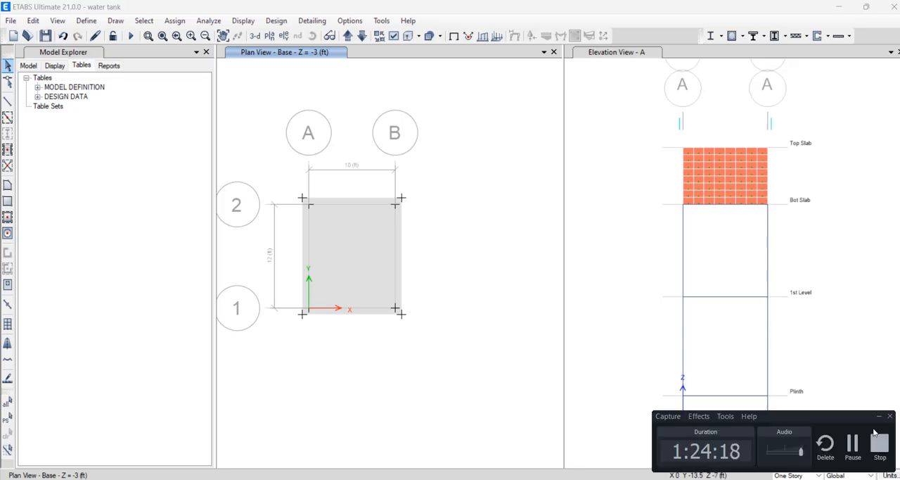
{"action": "left_click", "coordinate": [879, 416]}
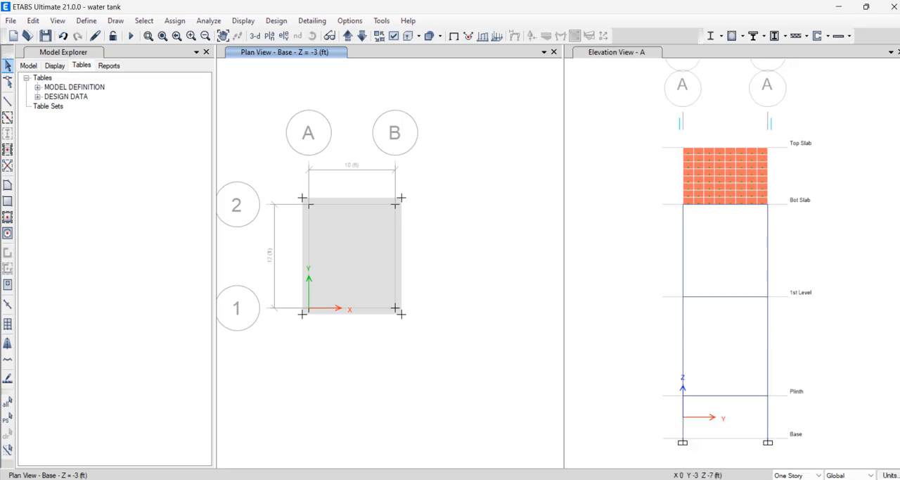
Switch to the PowerPoint presentation with the footing slides and look through slides 70 to 72, ending on Checks After Analysis
{"action": "mouse_move", "coordinate": [517, 479]}
{"action": "left_click", "coordinate": [451, 436]}
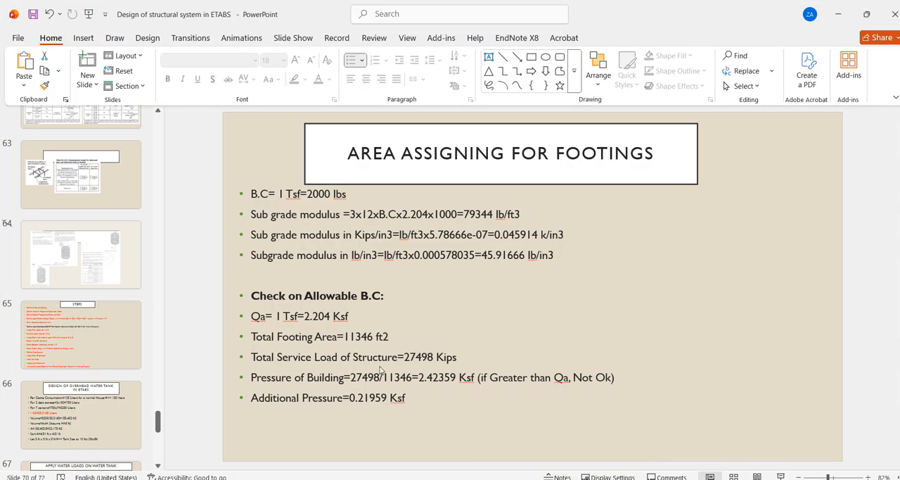
{"action": "scroll", "coordinate": [119, 373], "scroll_direction": "down", "scroll_amount": 4}
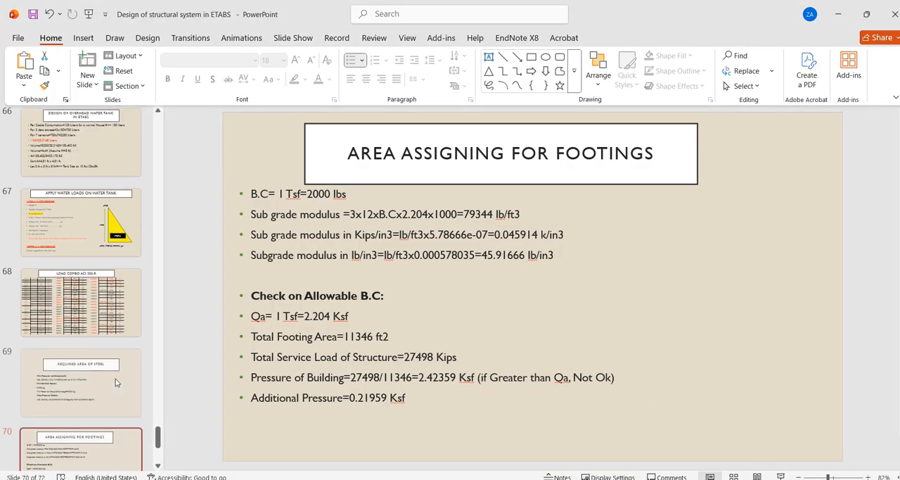
{"action": "left_click", "coordinate": [92, 377]}
{"action": "scroll", "coordinate": [91, 380], "scroll_direction": "down", "scroll_amount": 1}
{"action": "left_click", "coordinate": [91, 387]}
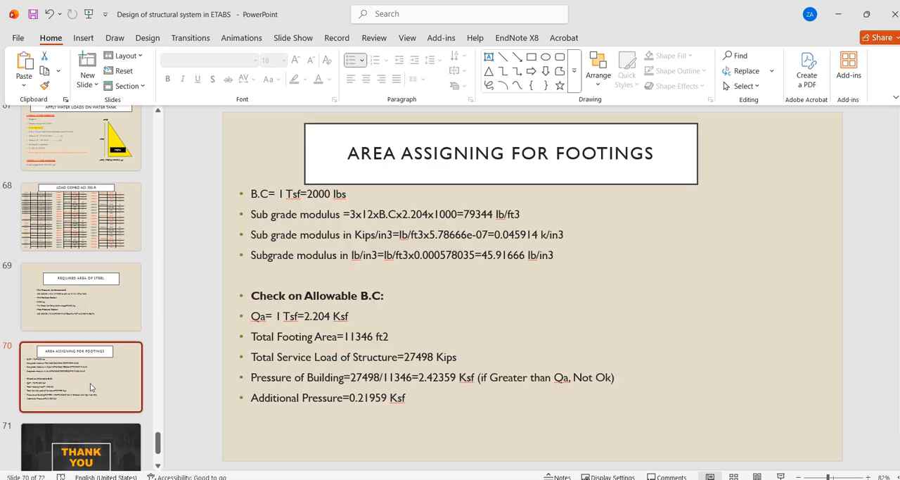
{"action": "scroll", "coordinate": [92, 394], "scroll_direction": "down", "scroll_amount": 3}
{"action": "left_click", "coordinate": [95, 407]}
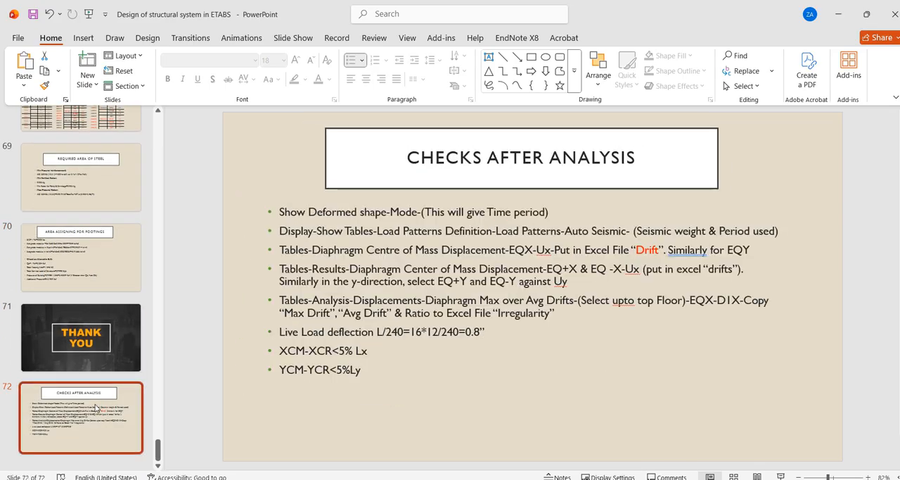
Look back through the required steel area and water load slides up to slide 64
{"action": "scroll", "coordinate": [95, 407], "scroll_direction": "up", "scroll_amount": 2}
{"action": "left_click", "coordinate": [98, 331]}
{"action": "scroll", "coordinate": [98, 332], "scroll_direction": "up", "scroll_amount": 1}
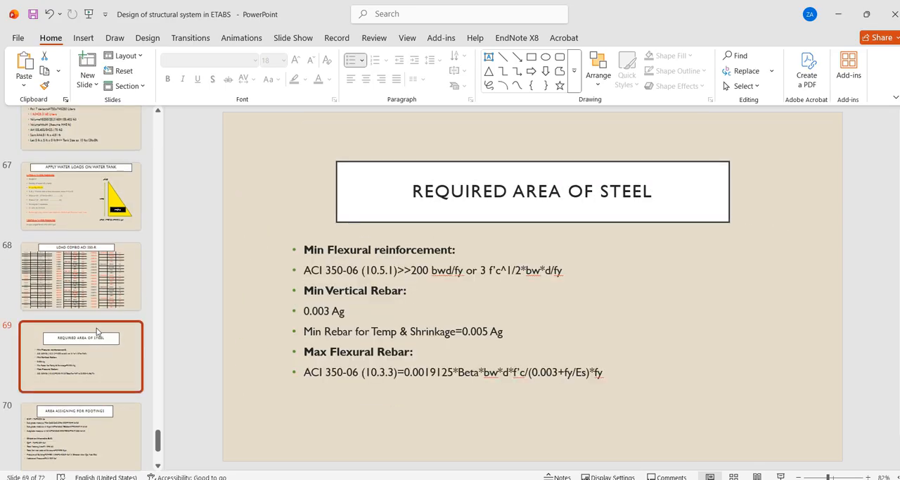
{"action": "scroll", "coordinate": [97, 332], "scroll_direction": "up", "scroll_amount": 1}
{"action": "left_click", "coordinate": [96, 254]}
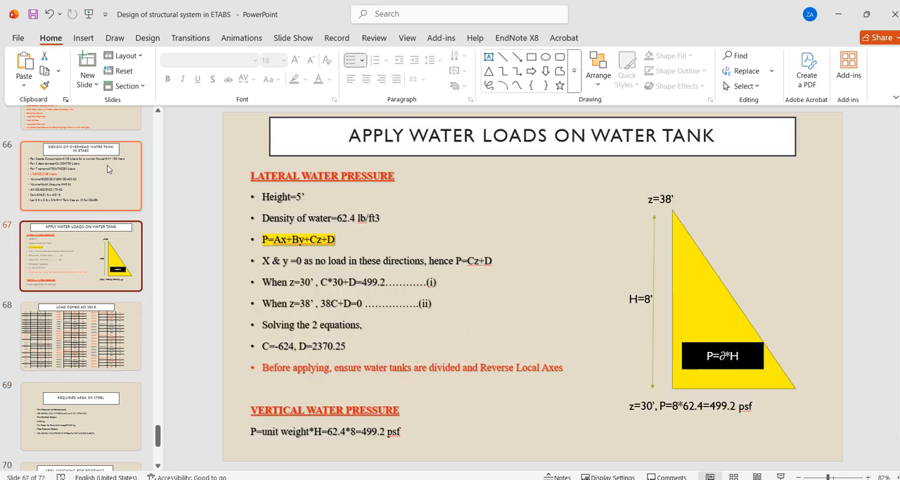
{"action": "key", "text": "Up"}
{"action": "key", "text": "Up"}
{"action": "key", "text": "Up"}
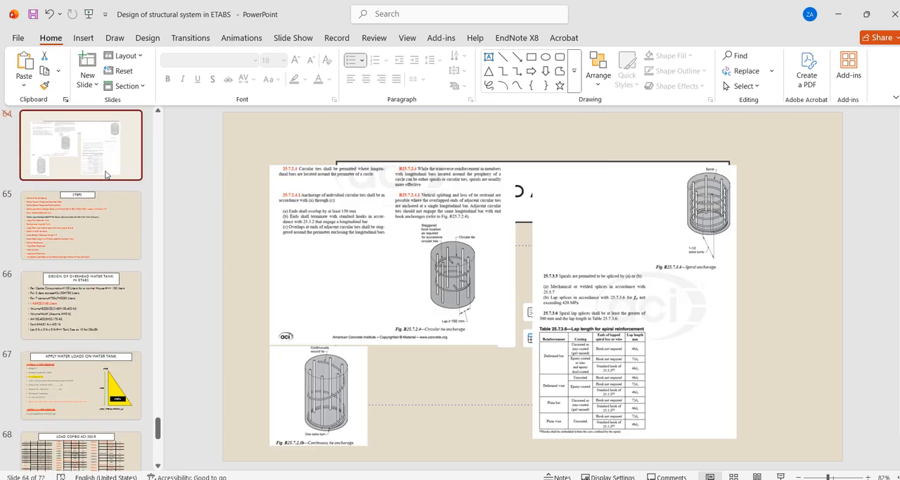
Look through the presentation from slide 64 to slide 70 on area assigning for footings
{"action": "key", "text": "Down"}
{"action": "key", "text": "Down"}
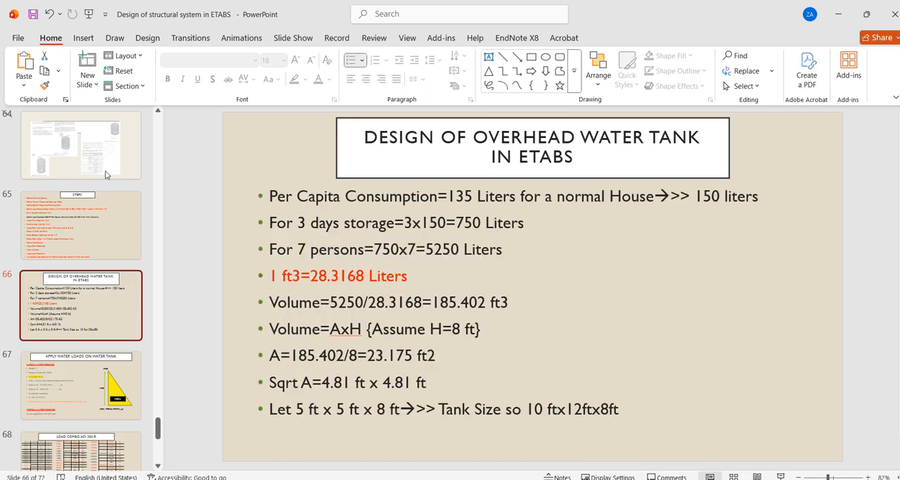
{"action": "key", "text": "Down"}
{"action": "key", "text": "Down"}
{"action": "key", "text": "Down"}
{"action": "key", "text": "Down"}
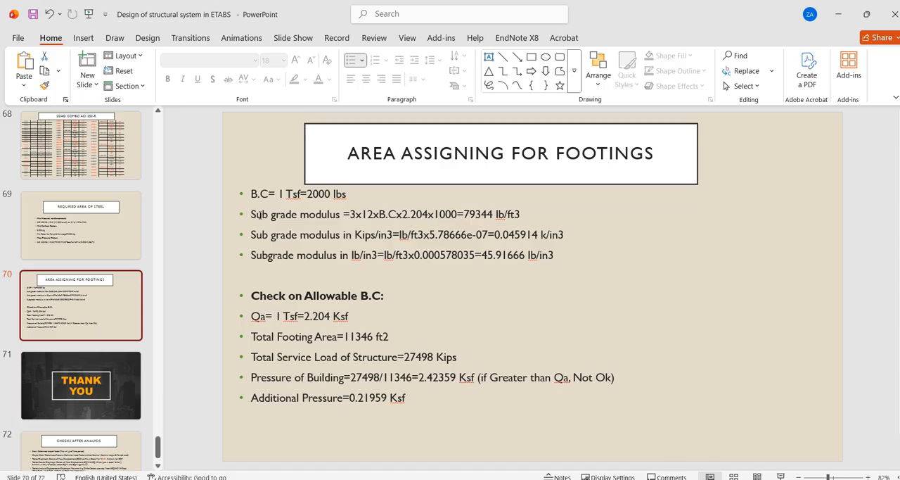
Color the three subgrade modulus lines and the Check on Allowable B.C heading on slide 70 red
{"action": "left_click_drag", "start_coordinate": [253, 215], "coordinate": [386, 296]}
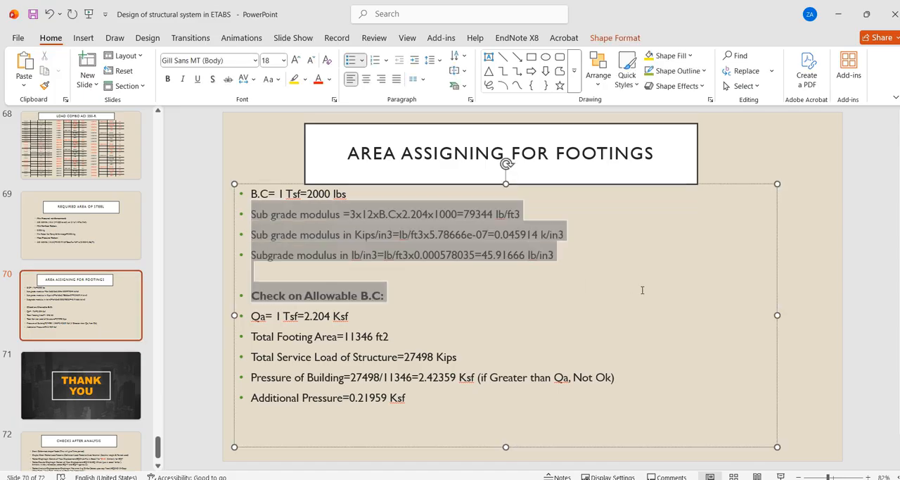
{"action": "left_click", "coordinate": [318, 79]}
{"action": "left_click", "coordinate": [709, 331]}
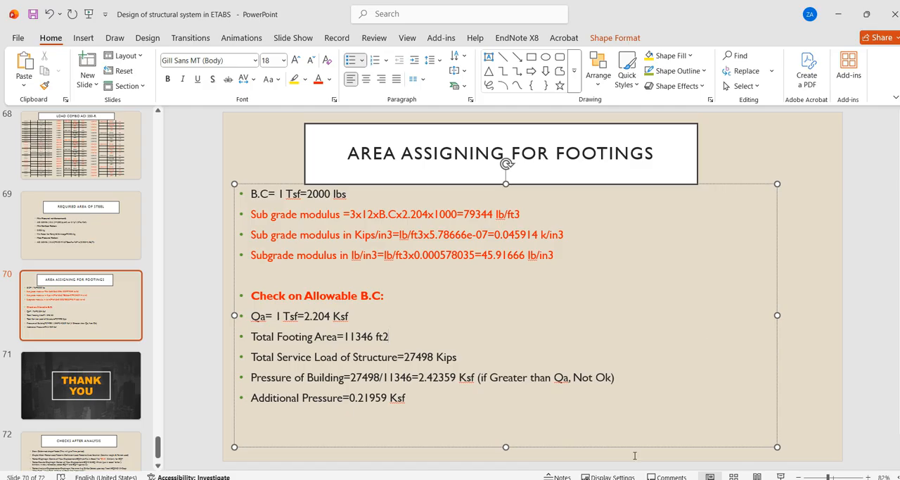
Switch to ETABS and start a new area spring property named BC 1 TSF for the base footing shell
{"action": "left_click", "coordinate": [624, 479]}
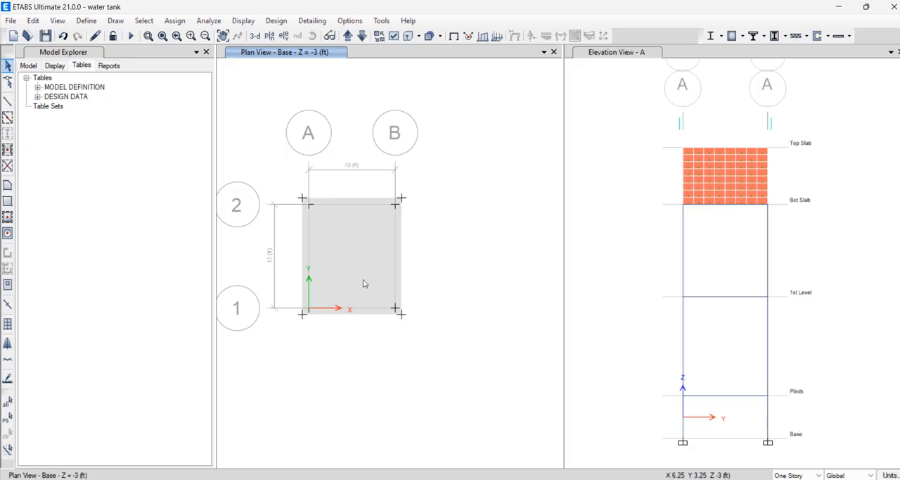
{"action": "left_click", "coordinate": [323, 241]}
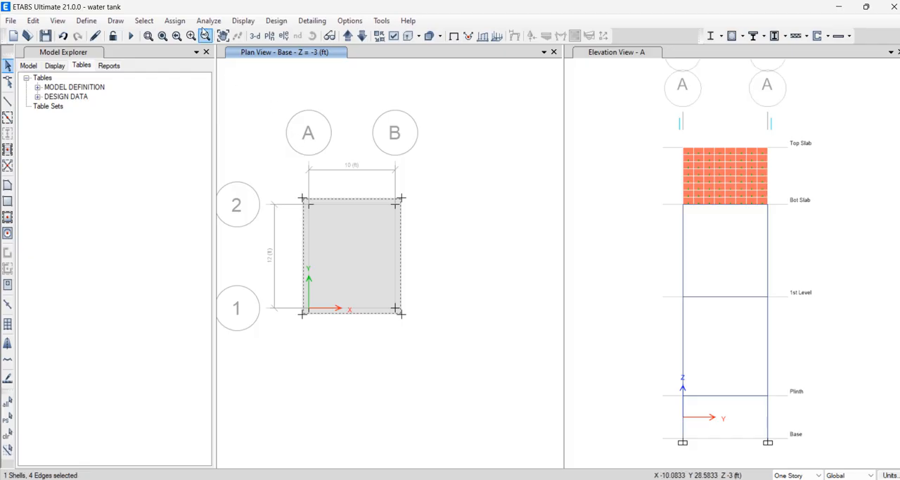
{"action": "left_click", "coordinate": [166, 20]}
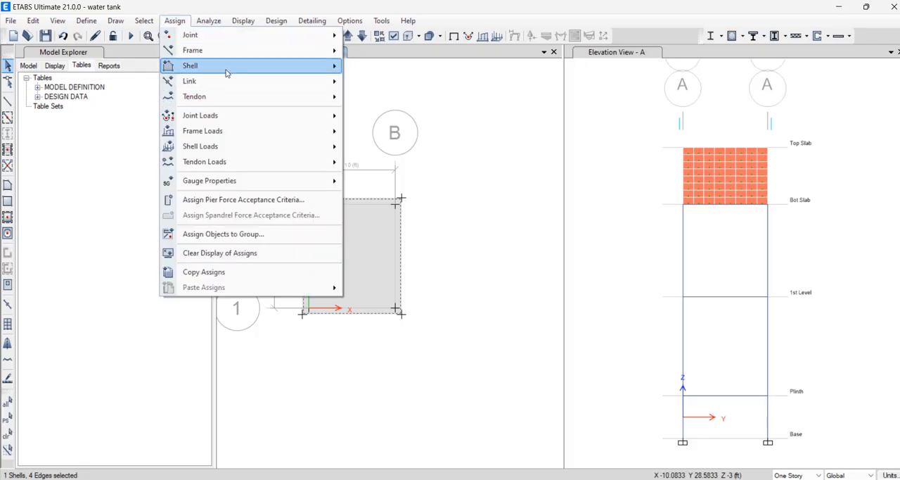
{"action": "mouse_move", "coordinate": [227, 70]}
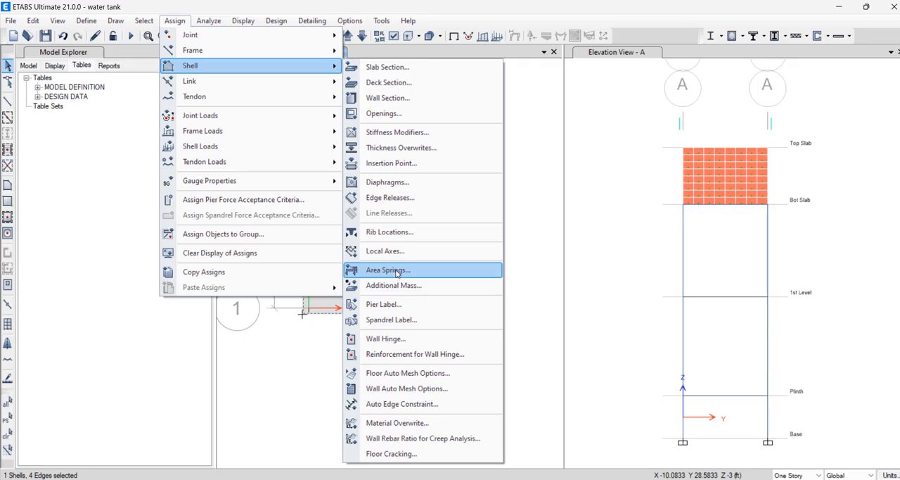
{"action": "left_click", "coordinate": [394, 271]}
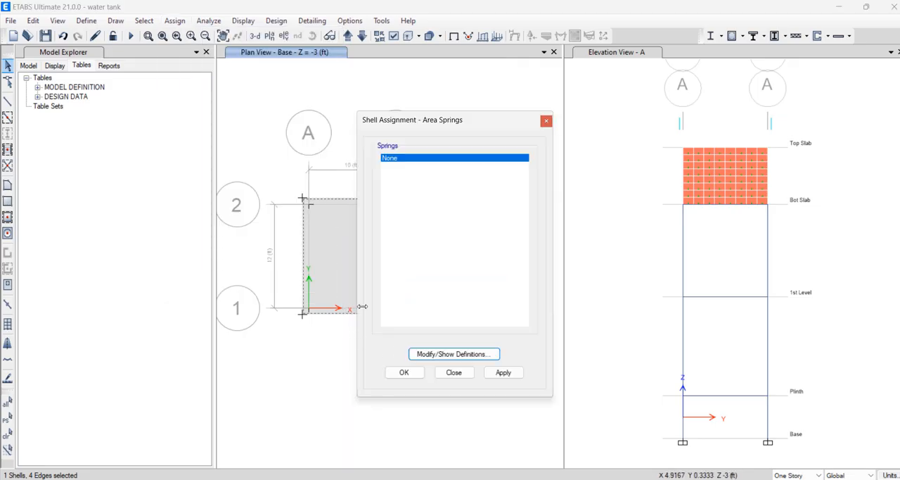
{"action": "left_click", "coordinate": [454, 354]}
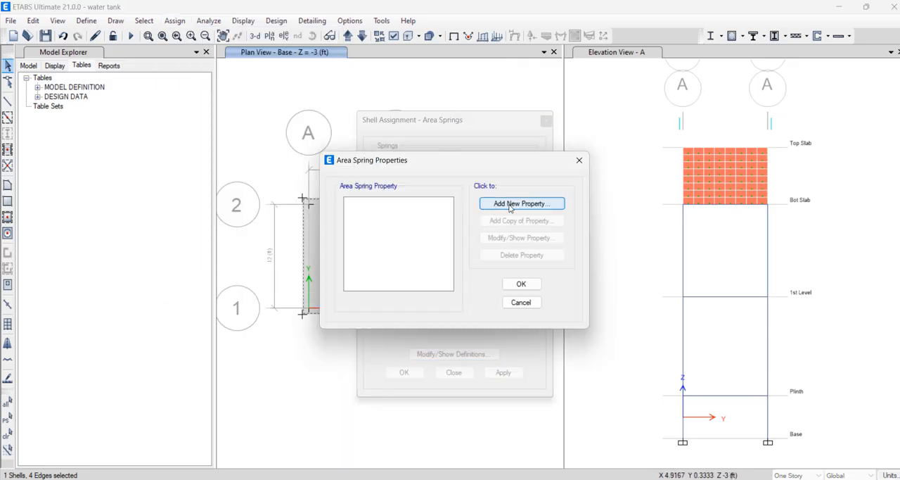
{"action": "left_click", "coordinate": [507, 205]}
{"action": "left_click_drag", "start_coordinate": [473, 132], "coordinate": [391, 118]}
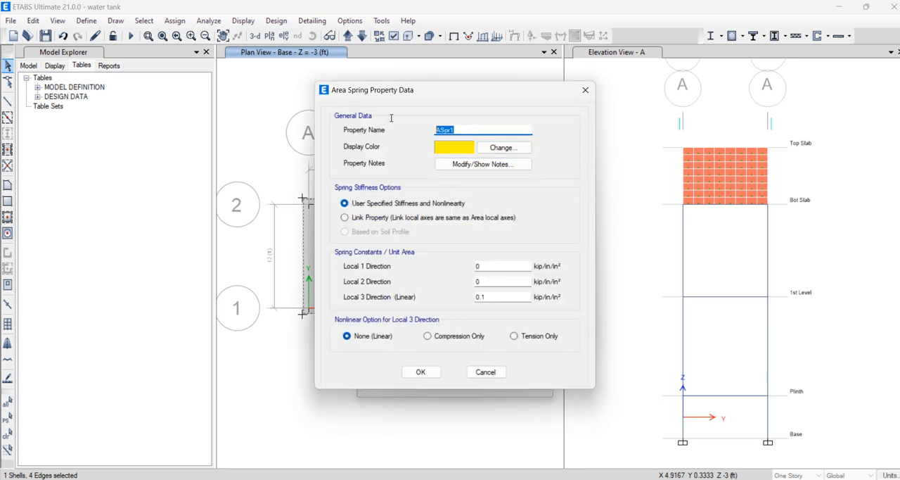
{"action": "type", "text": "BC 1 TSF"}
Check the subgrade modulus in kips per cubic inch on slide 70 of the PowerPoint presentation
{"action": "mouse_move", "coordinate": [519, 478]}
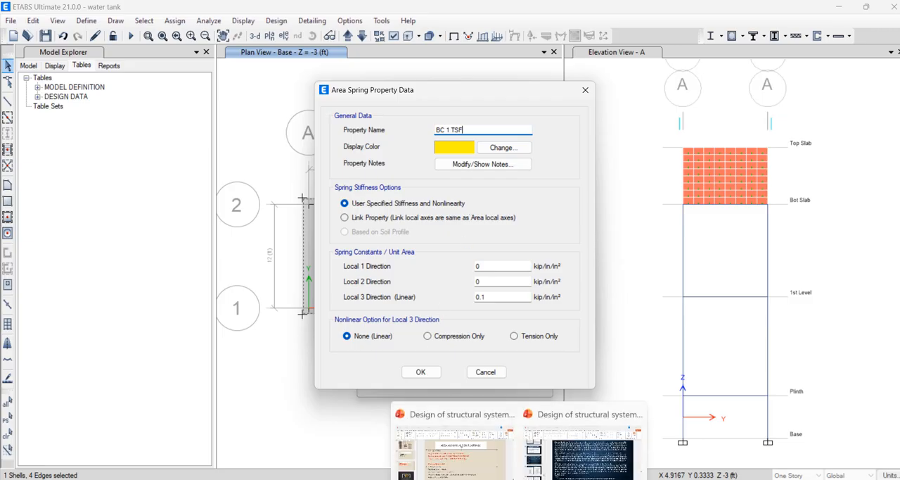
{"action": "left_click", "coordinate": [459, 447]}
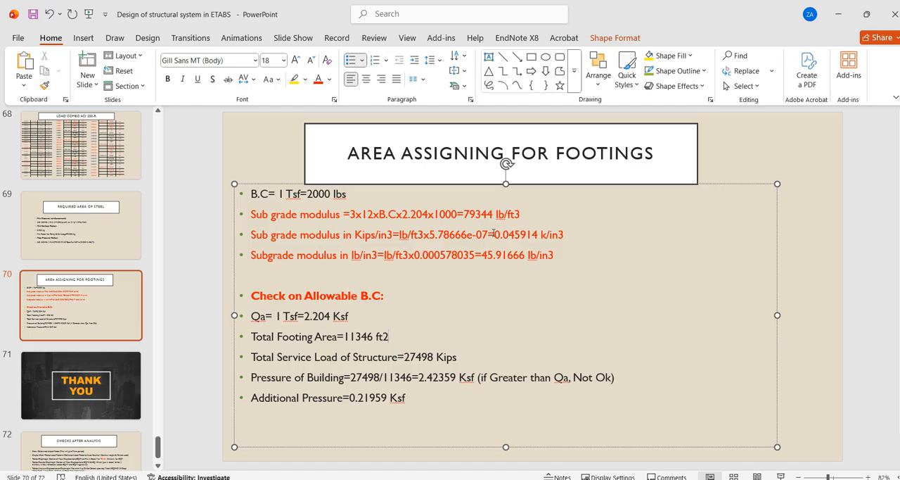
{"action": "left_click_drag", "start_coordinate": [494, 234], "coordinate": [541, 235]}
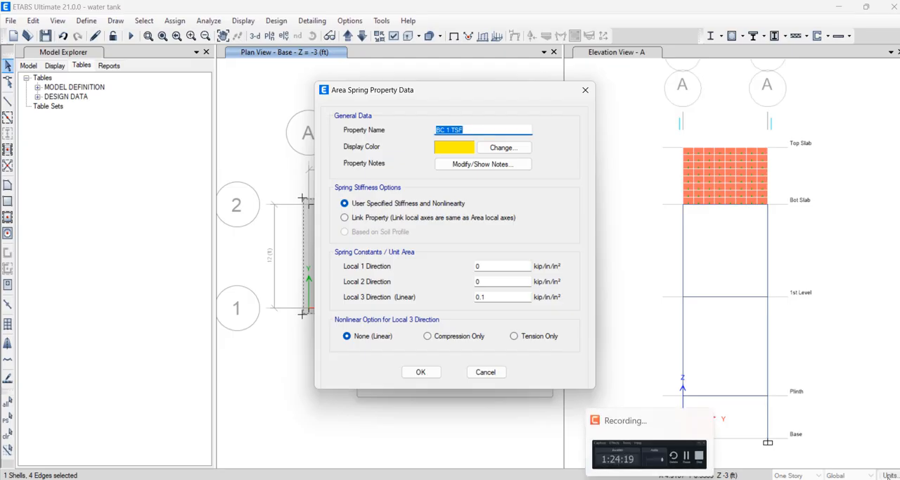
{"action": "mouse_move", "coordinate": [520, 478]}
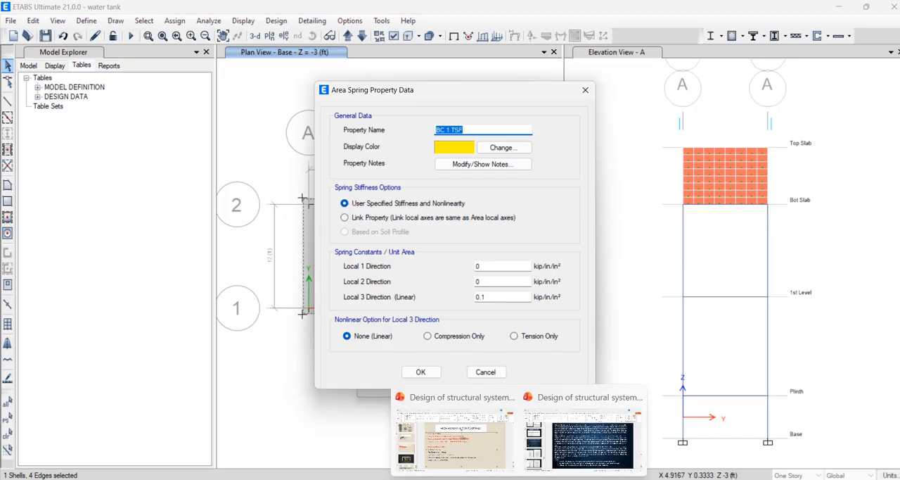
{"action": "mouse_move", "coordinate": [479, 426]}
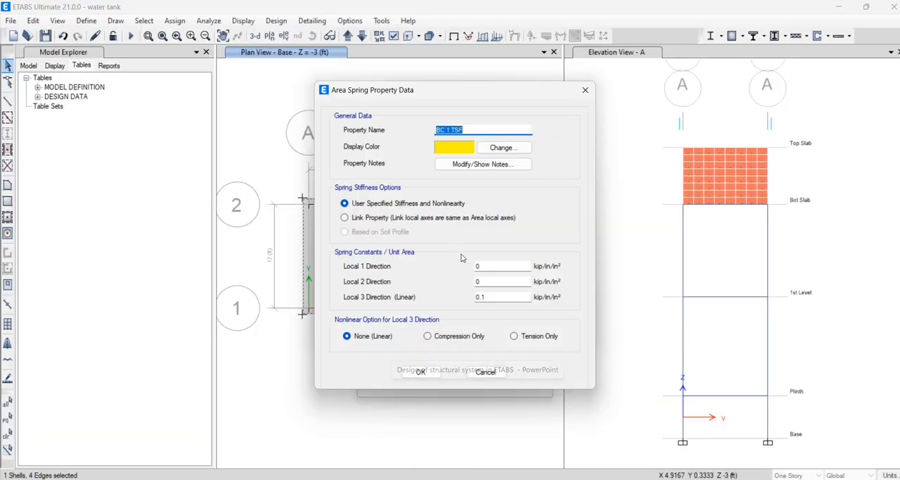
Set the BC 1 TSF spring constants in local directions 1, 2 and 3 to 0.45914 kip/in/in² and make direction 3 Compression Only
{"action": "left_click", "coordinate": [474, 265]}
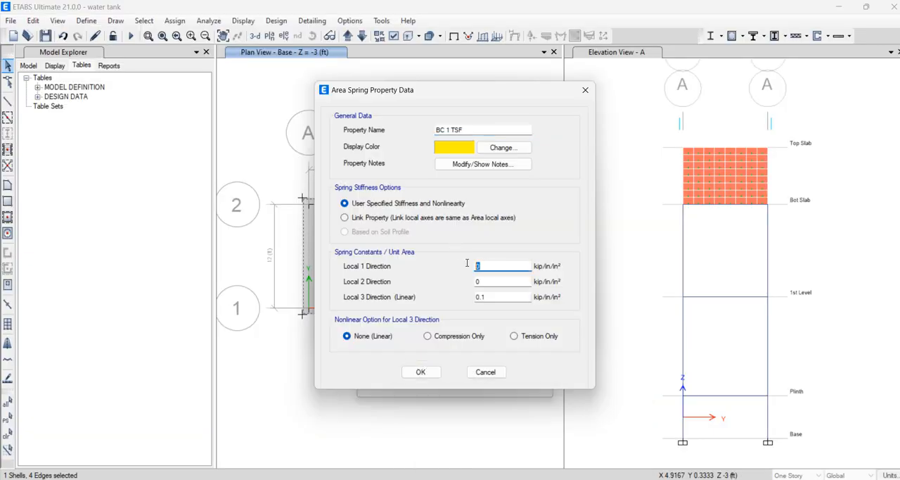
{"action": "type", "text": "0.45914"}
{"action": "left_click_drag", "start_coordinate": [524, 267], "coordinate": [458, 257]}
{"action": "key", "text": "ctrl+c"}
{"action": "left_click_drag", "start_coordinate": [505, 278], "coordinate": [457, 281]}
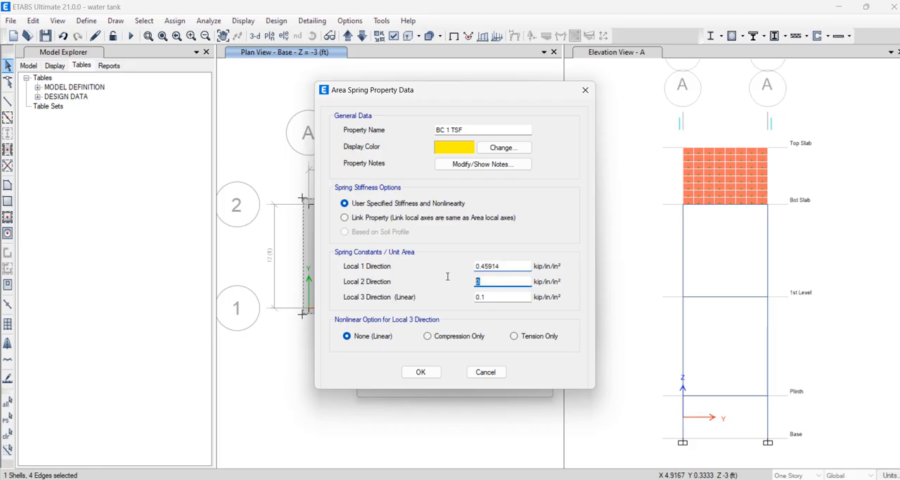
{"action": "key", "text": "ctrl+v"}
{"action": "left_click_drag", "start_coordinate": [524, 297], "coordinate": [432, 297]}
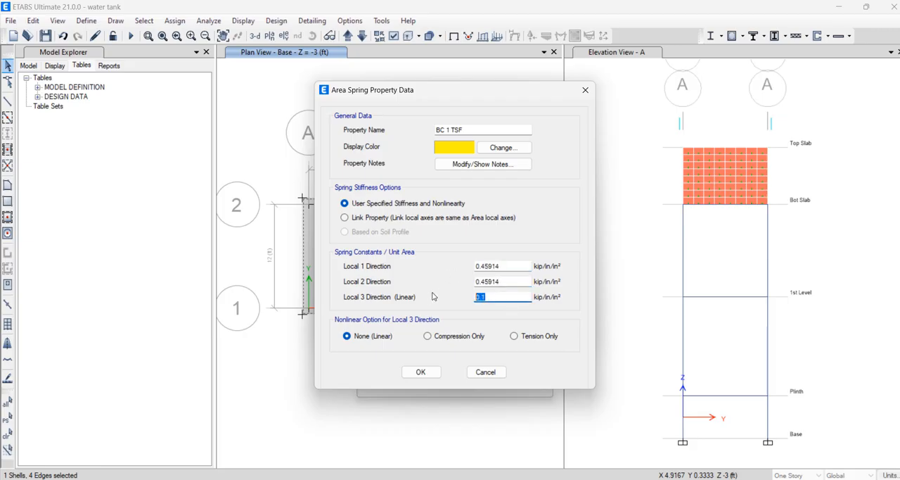
{"action": "key", "text": "ctrl+v"}
{"action": "left_click", "coordinate": [428, 336]}
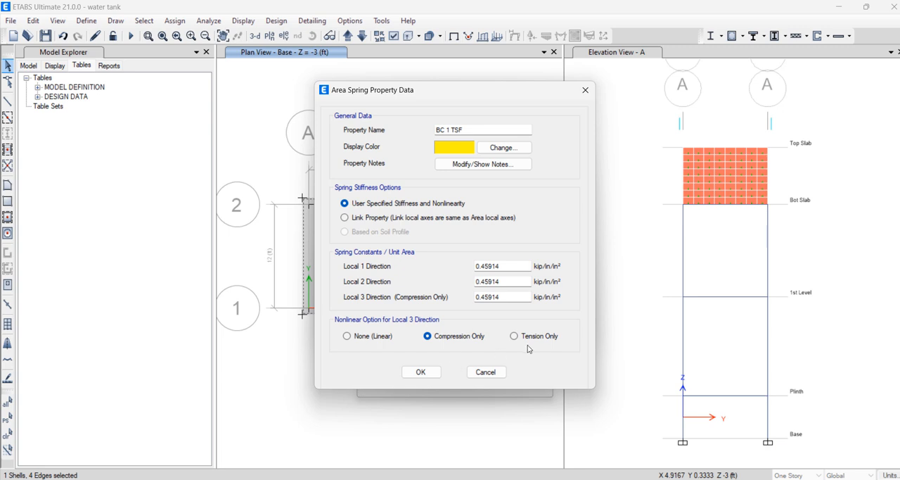
{"action": "left_click", "coordinate": [421, 372]}
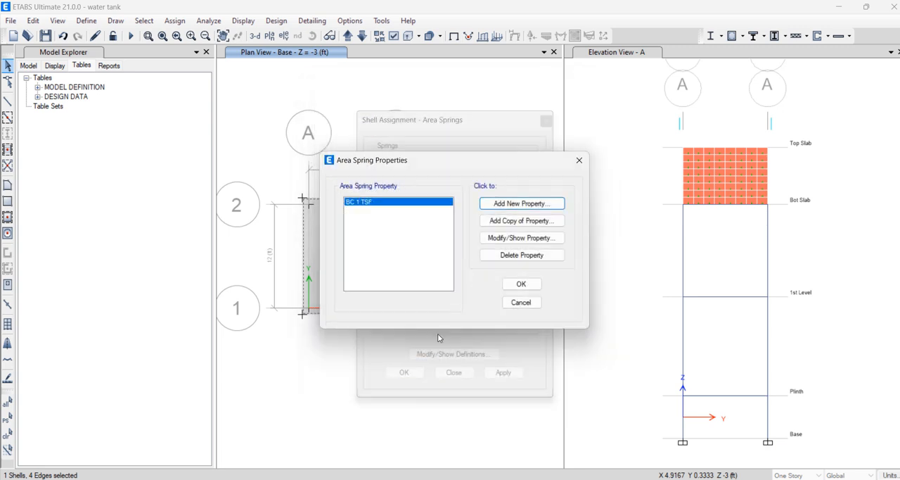
Assign the BC 1 TSF area spring to the footing shell and run the analysis
{"action": "left_click", "coordinate": [521, 284]}
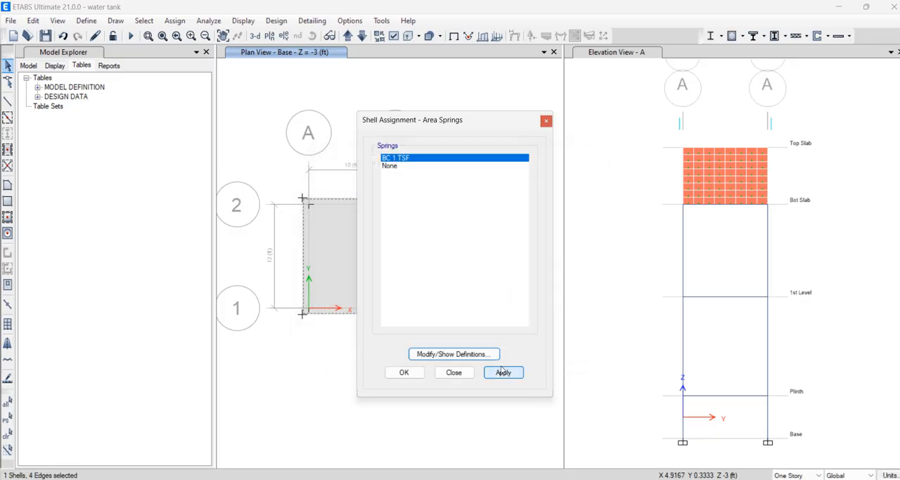
{"action": "left_click", "coordinate": [404, 372]}
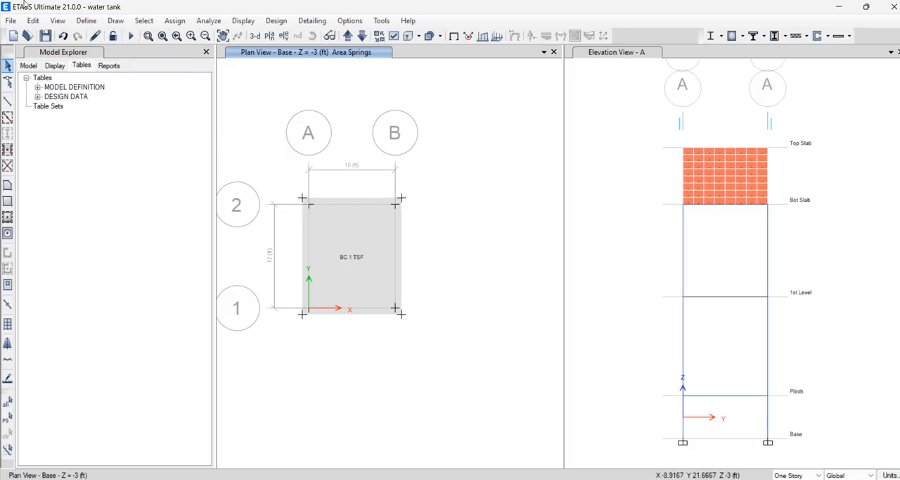
{"action": "left_click", "coordinate": [133, 37]}
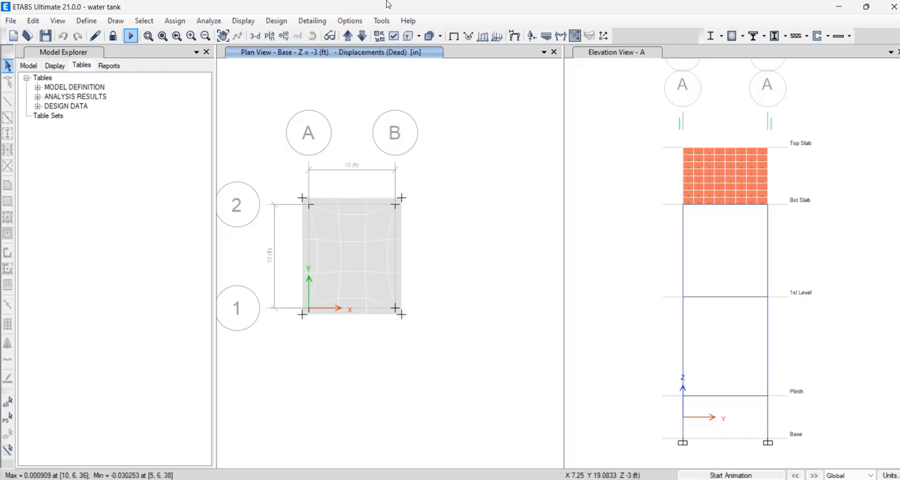
{"action": "left_click", "coordinate": [276, 20]}
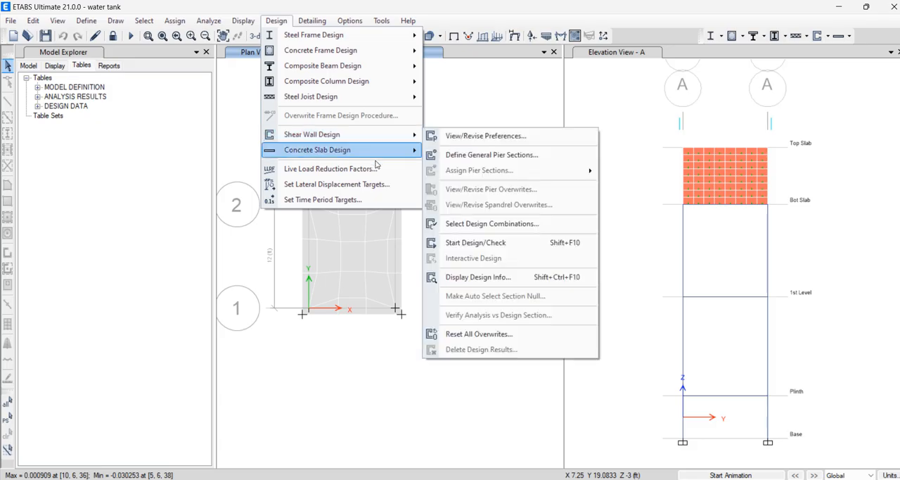
{"action": "mouse_move", "coordinate": [387, 151]}
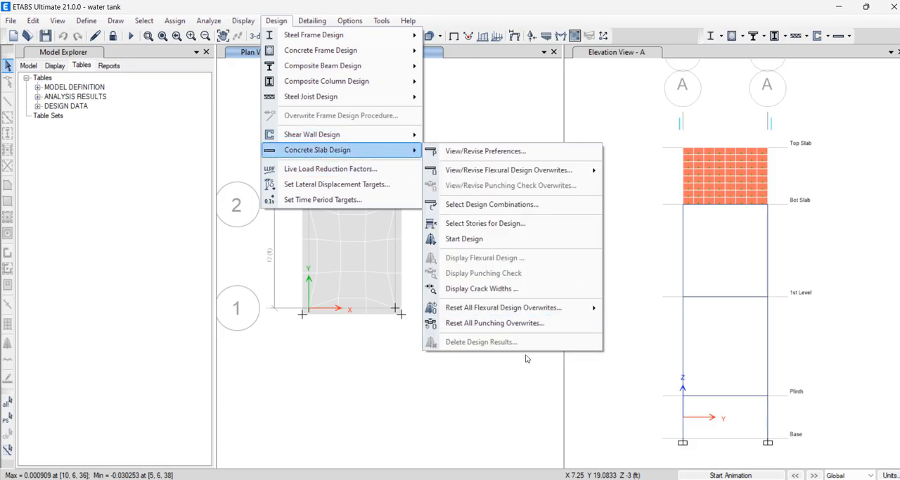
{"action": "left_click", "coordinate": [506, 225]}
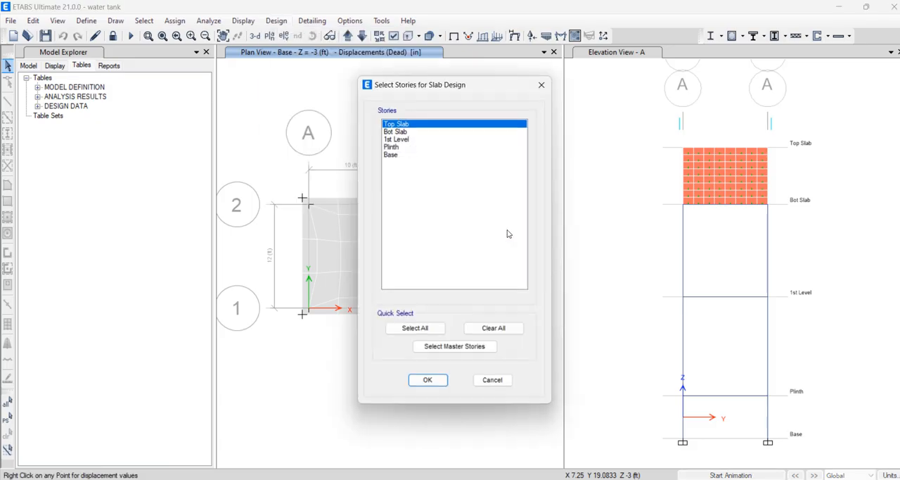
{"action": "left_click", "coordinate": [408, 155]}
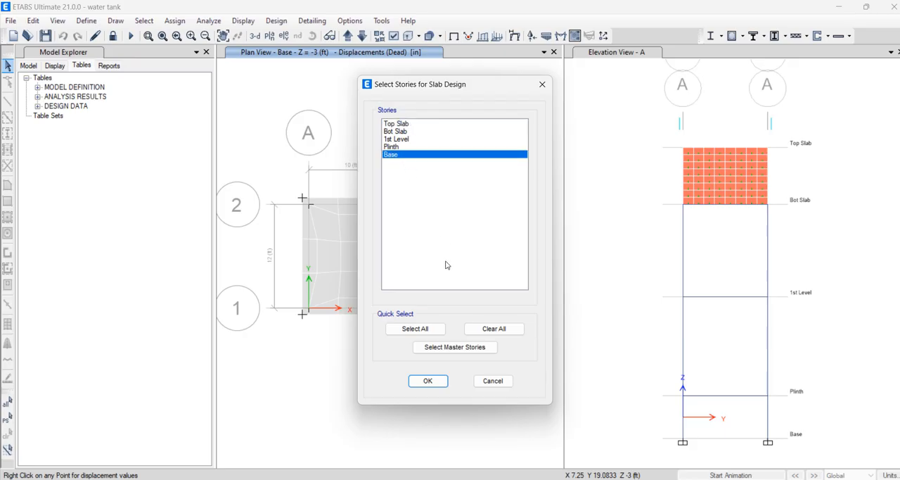
{"action": "left_click", "coordinate": [542, 84]}
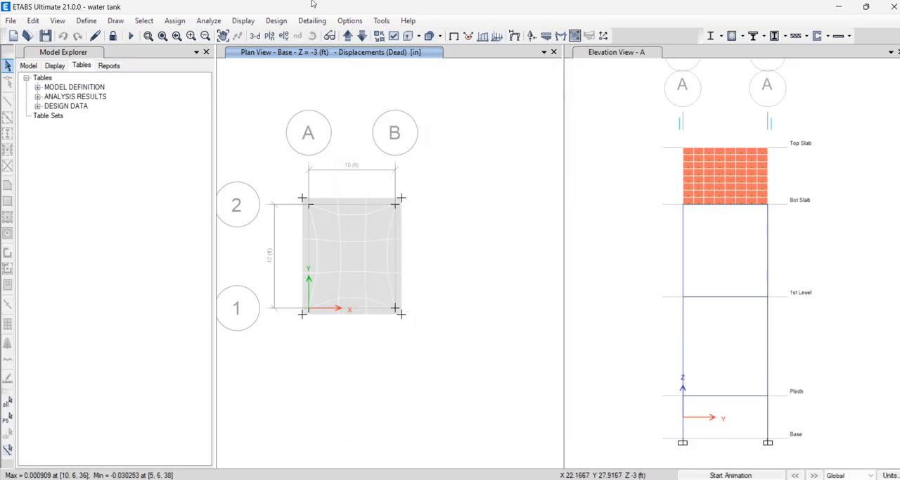
Select only the Base story for concrete slab design
{"action": "left_click", "coordinate": [276, 20]}
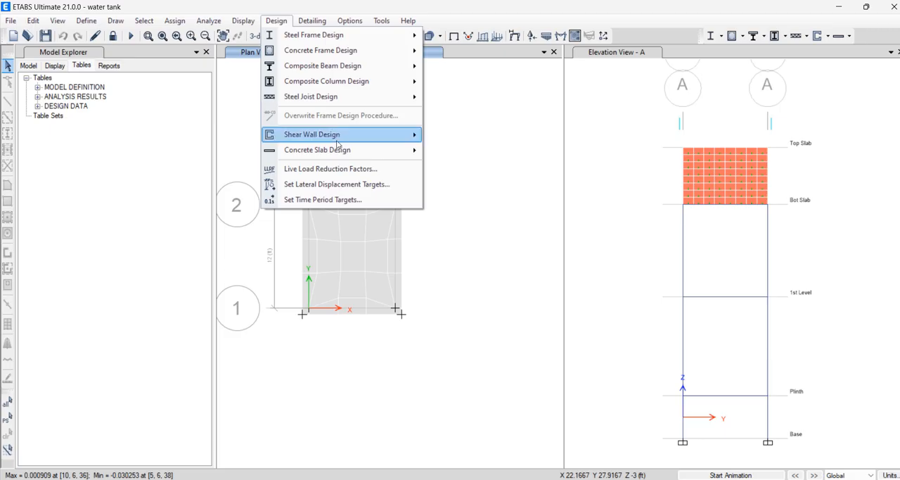
{"action": "mouse_move", "coordinate": [341, 152]}
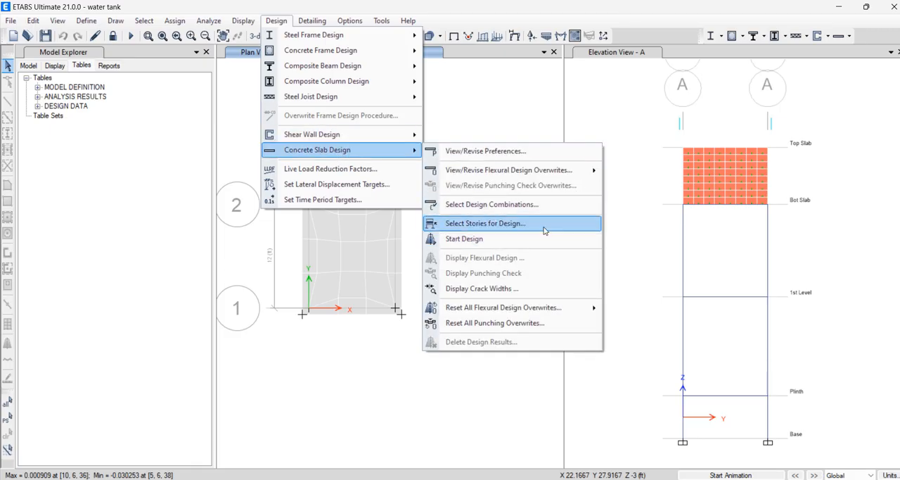
{"action": "left_click", "coordinate": [544, 224]}
{"action": "left_click", "coordinate": [390, 154]}
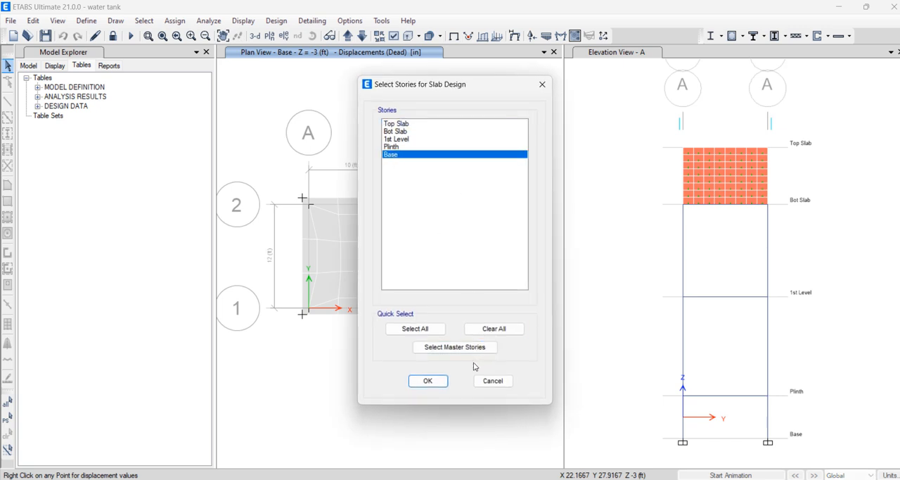
{"action": "left_click", "coordinate": [426, 379]}
Run the concrete slab design for the base footing
{"action": "left_click", "coordinate": [276, 20]}
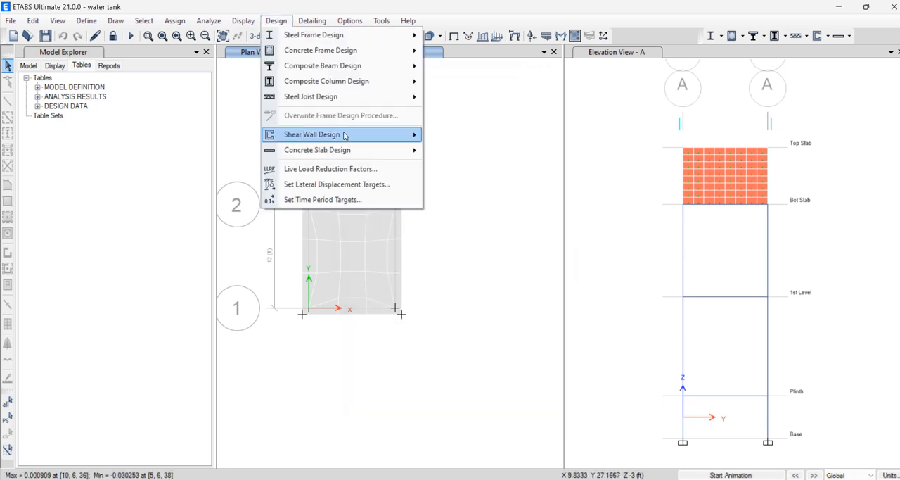
{"action": "mouse_move", "coordinate": [352, 150]}
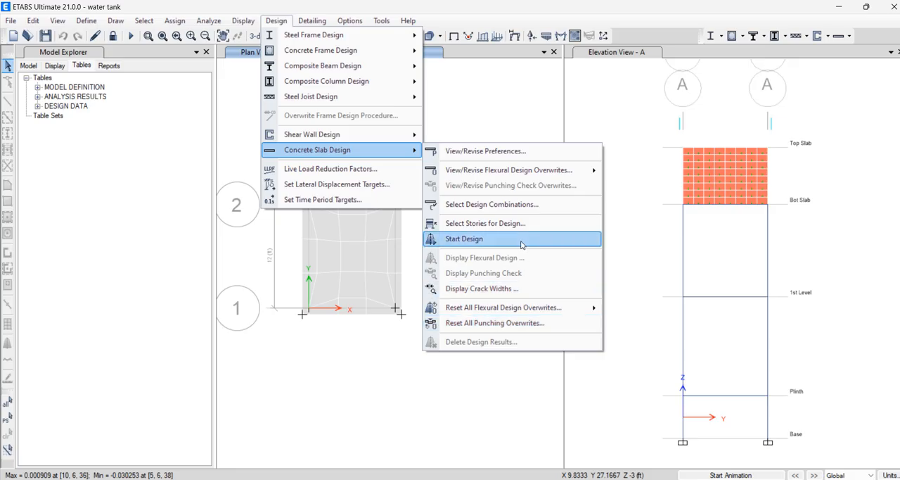
{"action": "left_click", "coordinate": [522, 240]}
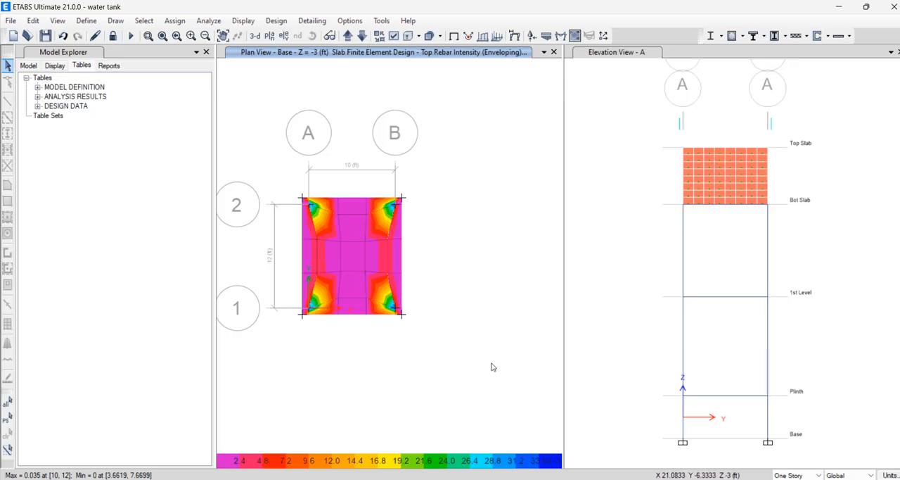
Display the punching shear check results for the base footing
{"action": "left_click", "coordinate": [273, 21]}
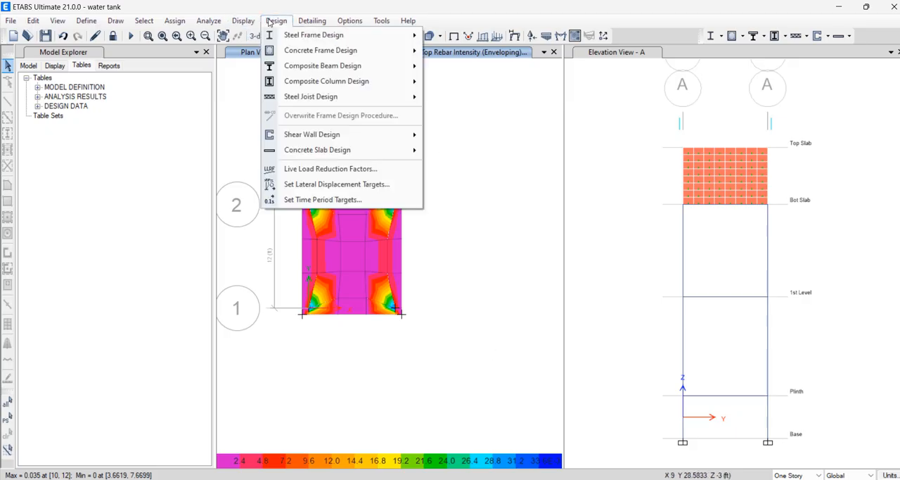
{"action": "mouse_move", "coordinate": [322, 155]}
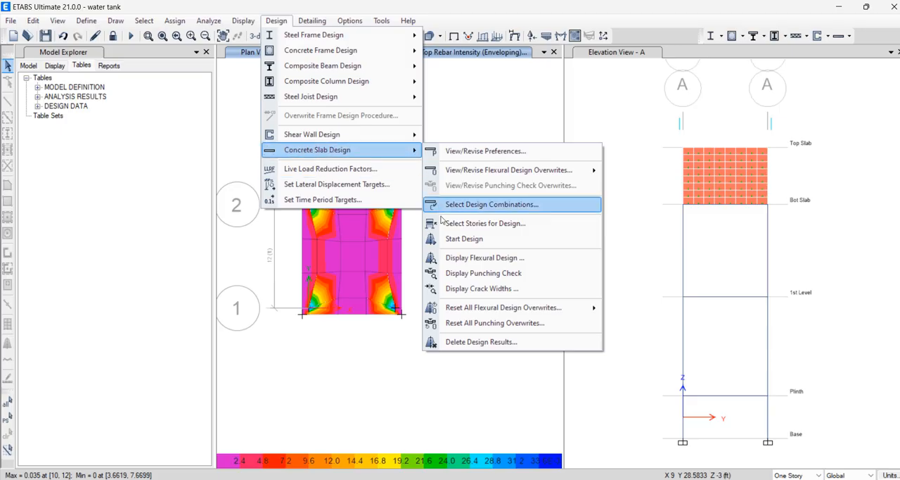
{"action": "left_click", "coordinate": [469, 273]}
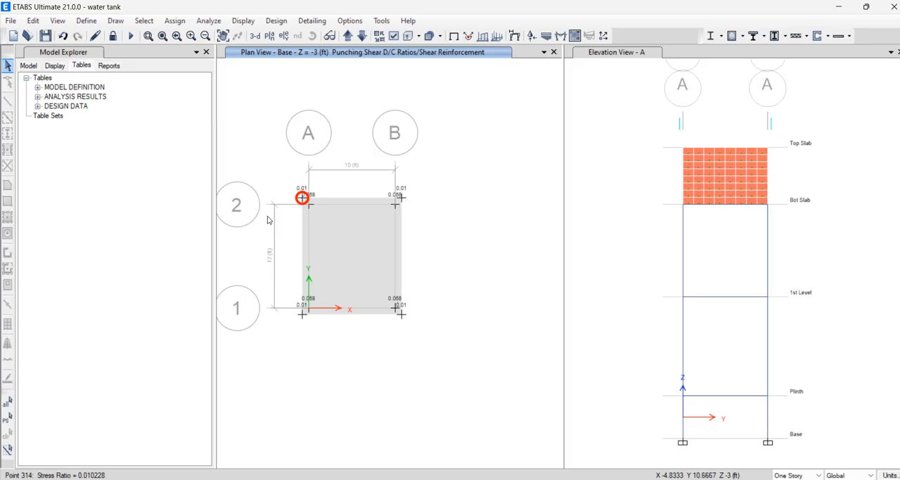
Examine the punching shear design details for the footing's corner point at X -0.75, Y 12.75 ft, through to the report's end
{"action": "right_click", "coordinate": [301, 197]}
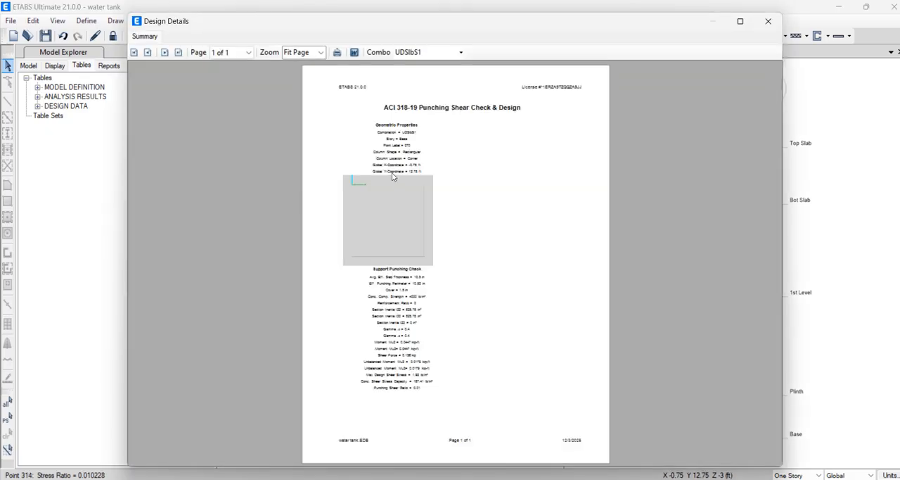
{"action": "scroll", "coordinate": [394, 170], "scroll_direction": "up", "scroll_amount": 4, "text": "ctrl"}
{"action": "scroll", "coordinate": [385, 187], "scroll_direction": "up", "scroll_amount": 3}
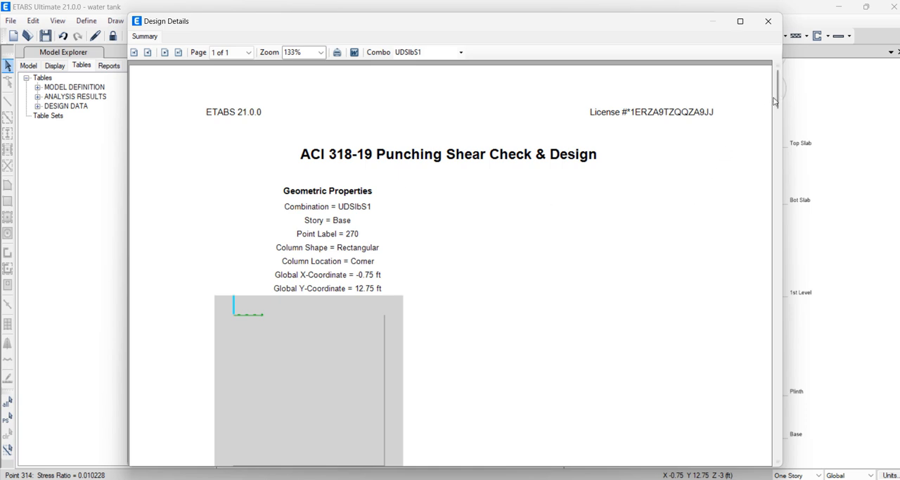
{"action": "left_click_drag", "start_coordinate": [774, 101], "coordinate": [770, 163]}
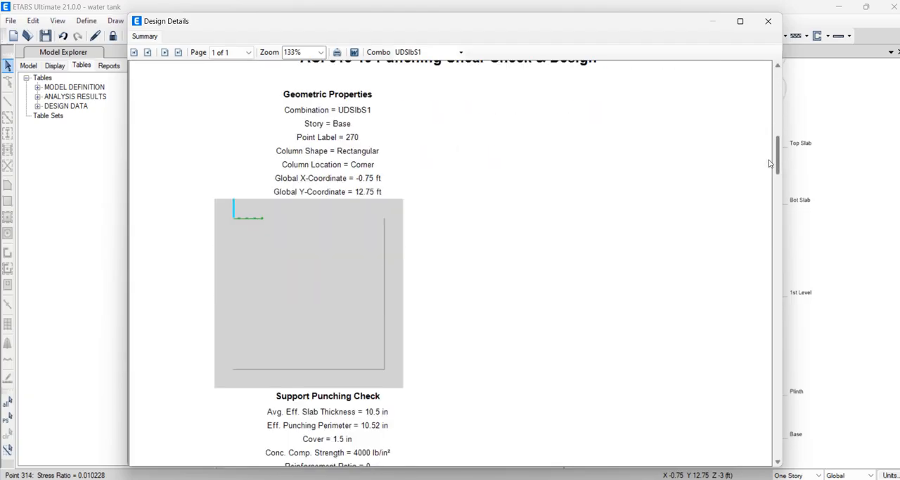
{"action": "scroll", "coordinate": [625, 205], "scroll_direction": "down", "scroll_amount": 3}
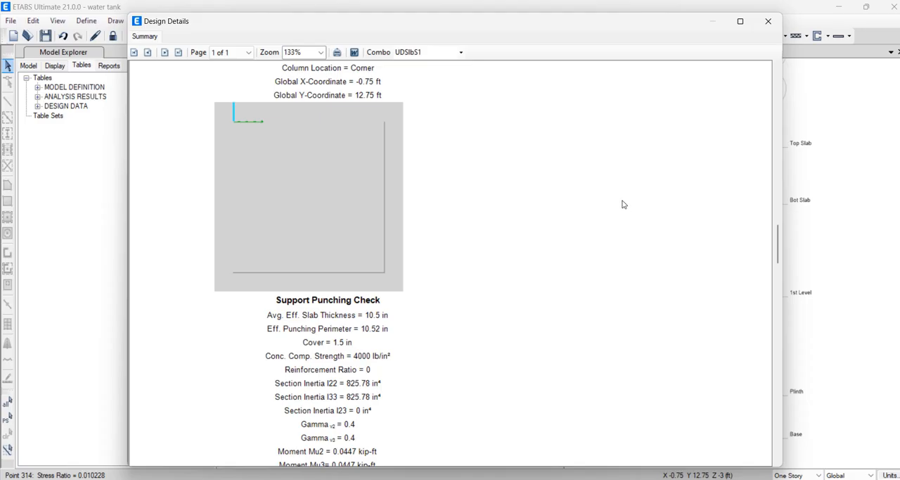
{"action": "scroll", "coordinate": [558, 214], "scroll_direction": "down", "scroll_amount": 2}
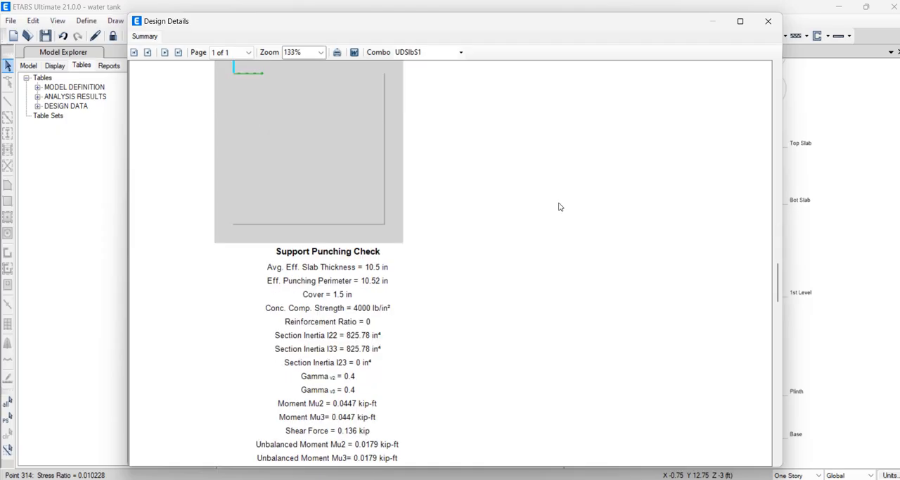
{"action": "scroll", "coordinate": [559, 204], "scroll_direction": "down", "scroll_amount": 1}
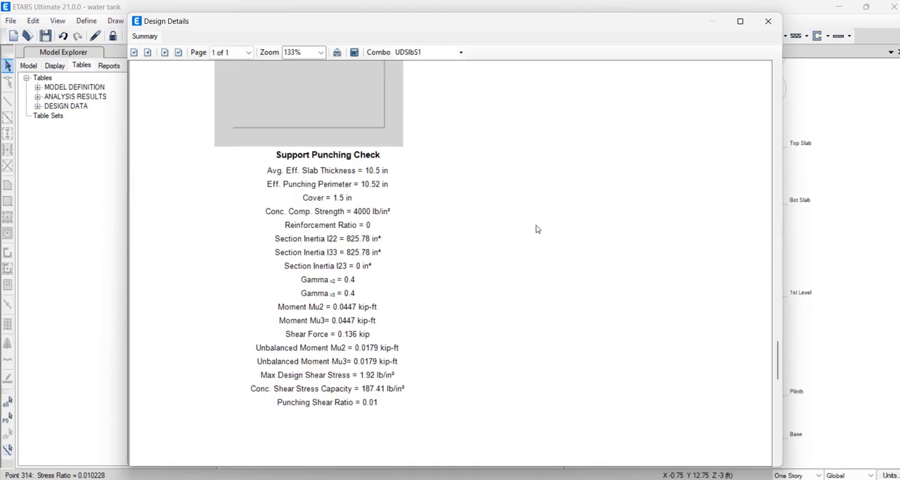
{"action": "scroll", "coordinate": [536, 228], "scroll_direction": "down", "scroll_amount": 1}
{"action": "scroll", "coordinate": [374, 329], "scroll_direction": "down", "scroll_amount": 1}
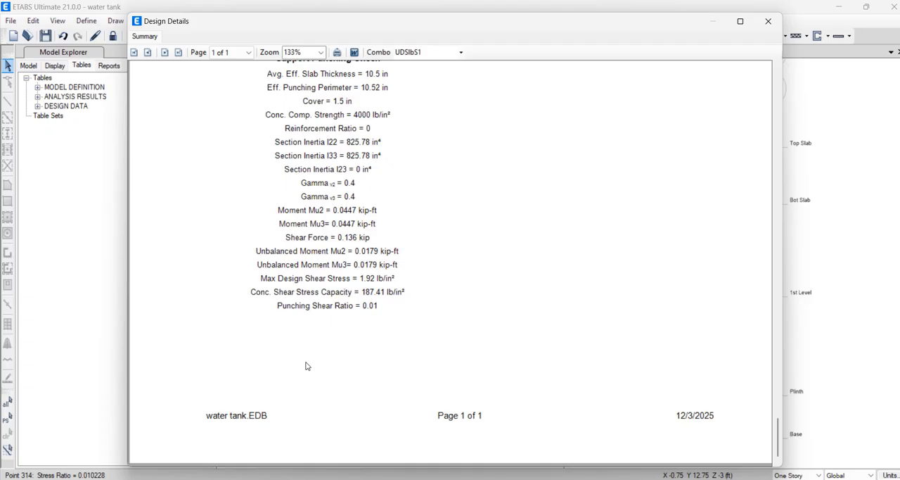
{"action": "left_click", "coordinate": [768, 21]}
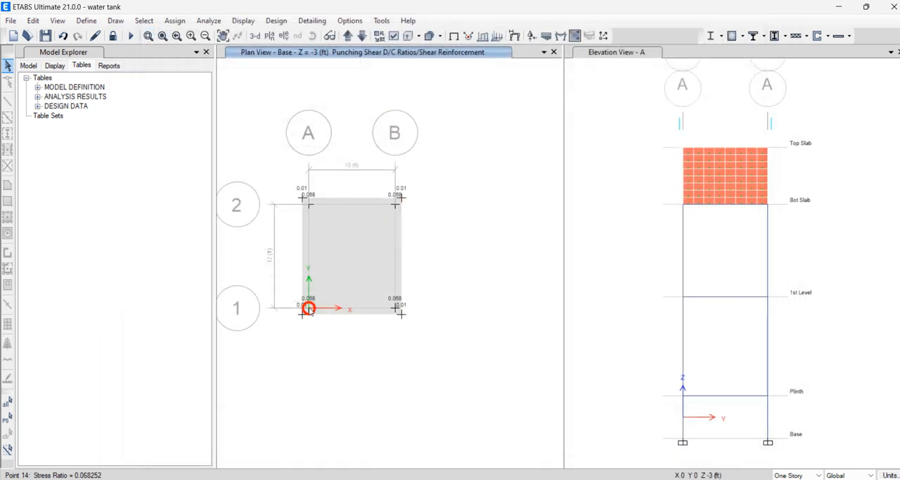
Display the soil pressure contours under the base footing for the "service load combos" combination
{"action": "left_click", "coordinate": [245, 21]}
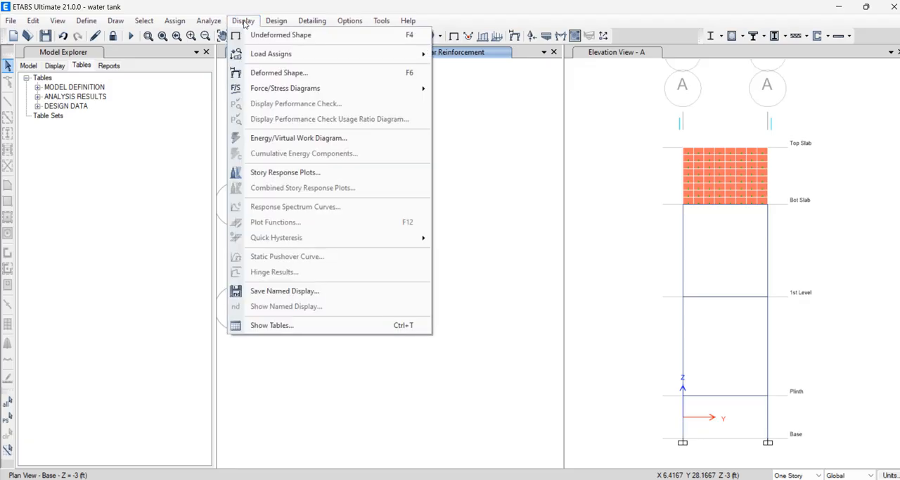
{"action": "mouse_move", "coordinate": [410, 89]}
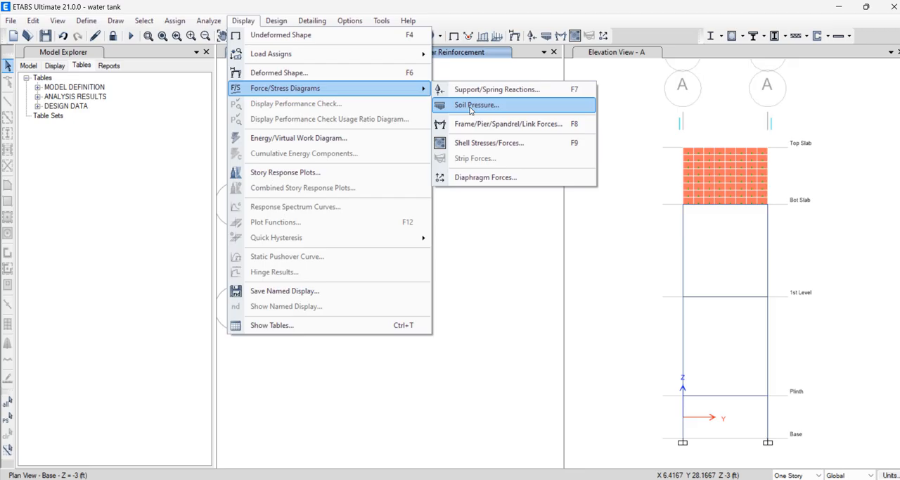
{"action": "left_click", "coordinate": [476, 105]}
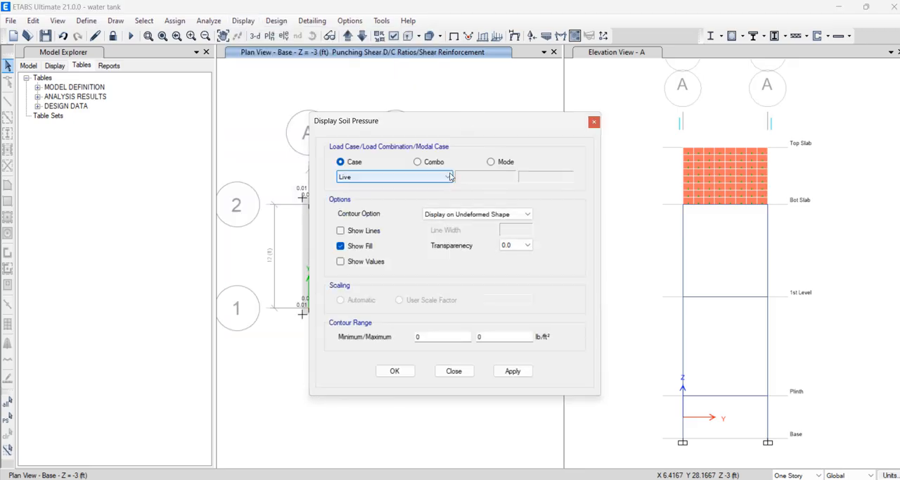
{"action": "left_click", "coordinate": [425, 162]}
{"action": "left_click", "coordinate": [421, 178]}
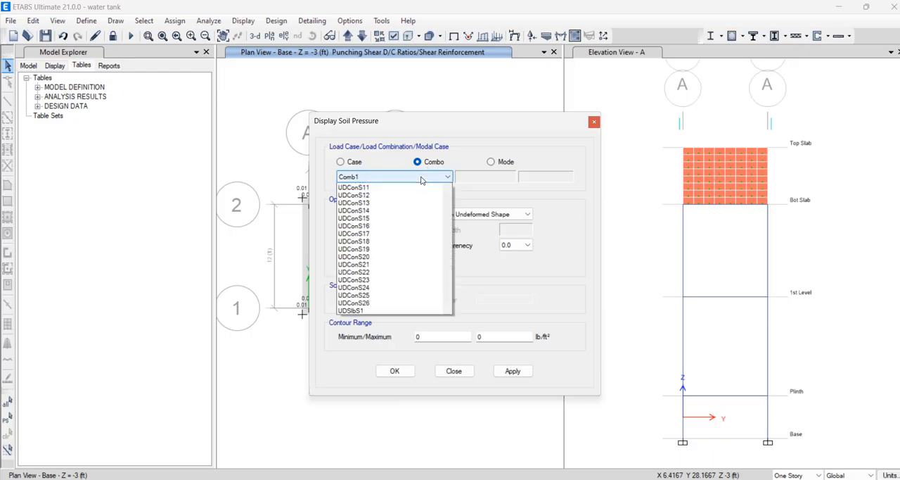
{"action": "left_click", "coordinate": [402, 203]}
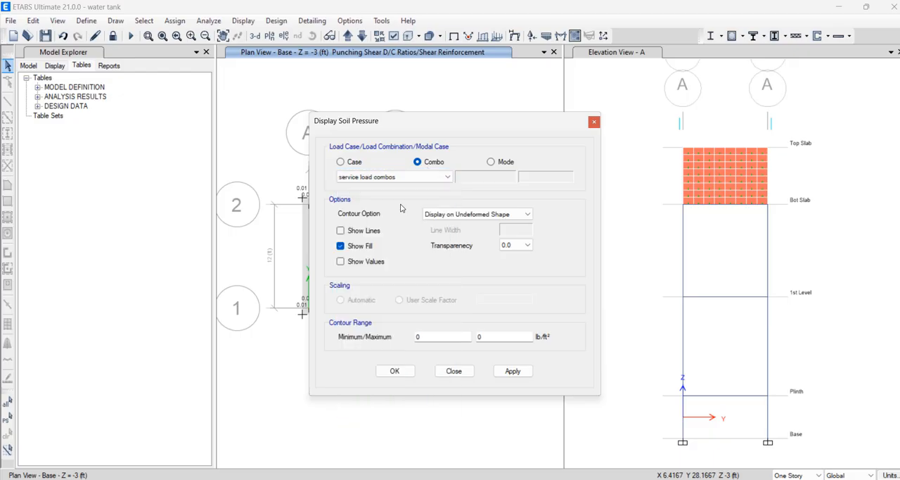
{"action": "left_click", "coordinate": [514, 370]}
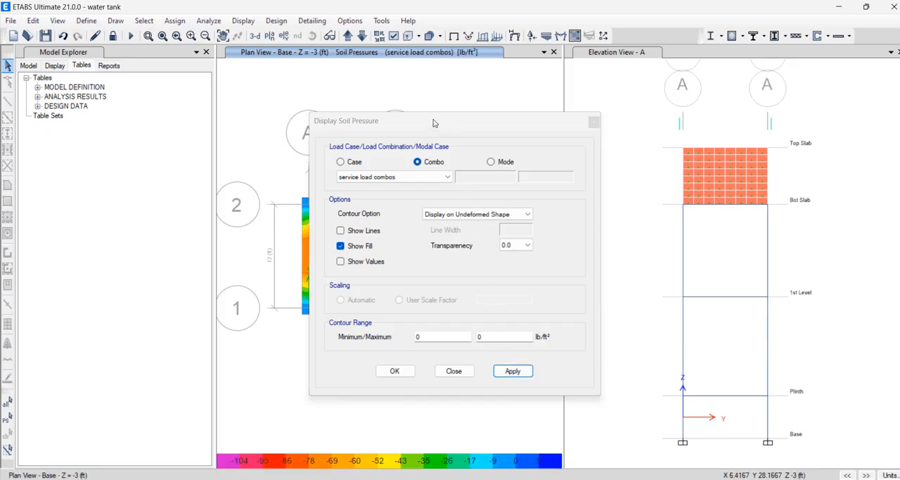
{"action": "left_click_drag", "start_coordinate": [582, 121], "coordinate": [757, 119]}
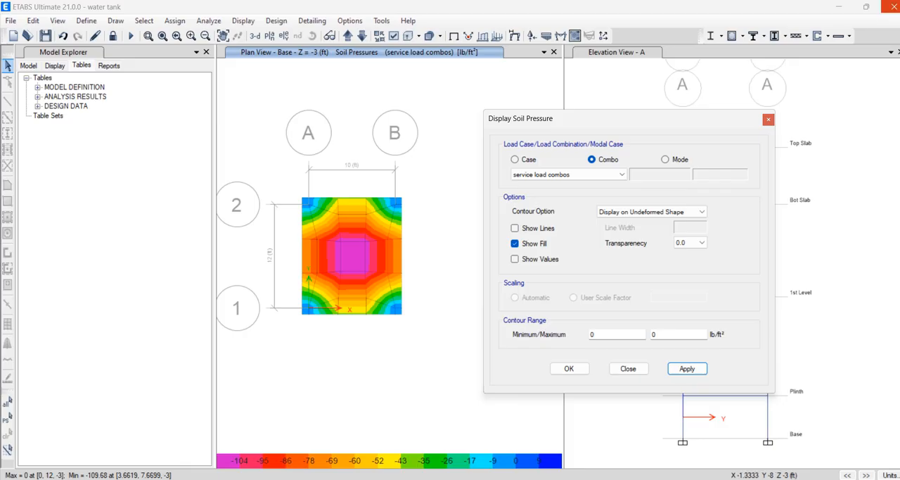
Open the Snipping Tool
{"action": "key", "text": "super"}
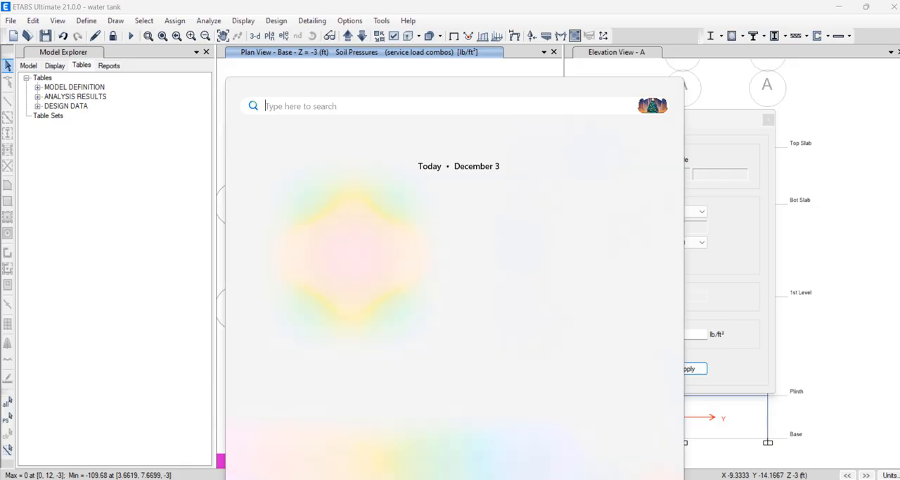
{"action": "type", "text": "sni"}
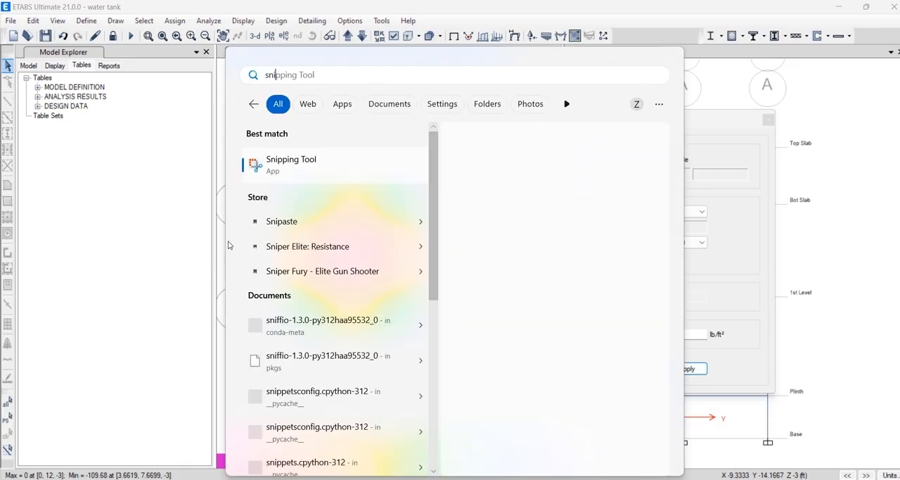
{"action": "left_click", "coordinate": [284, 166]}
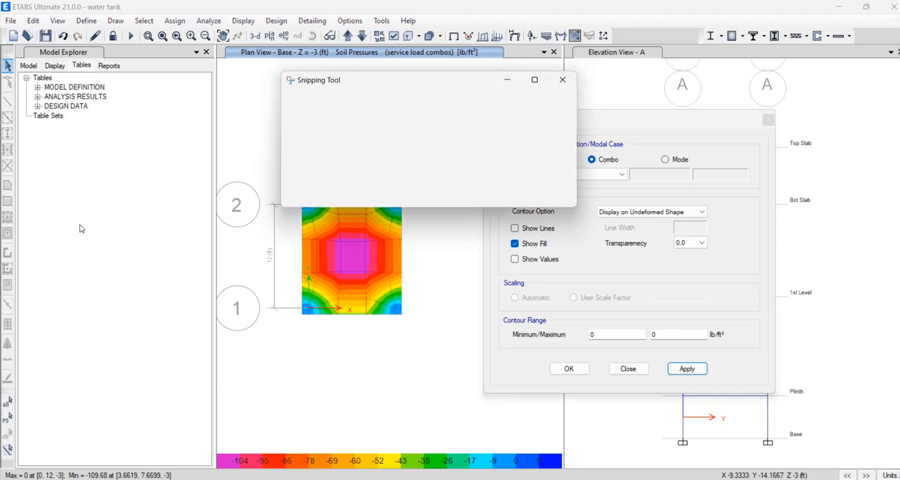
{"action": "left_click", "coordinate": [314, 110]}
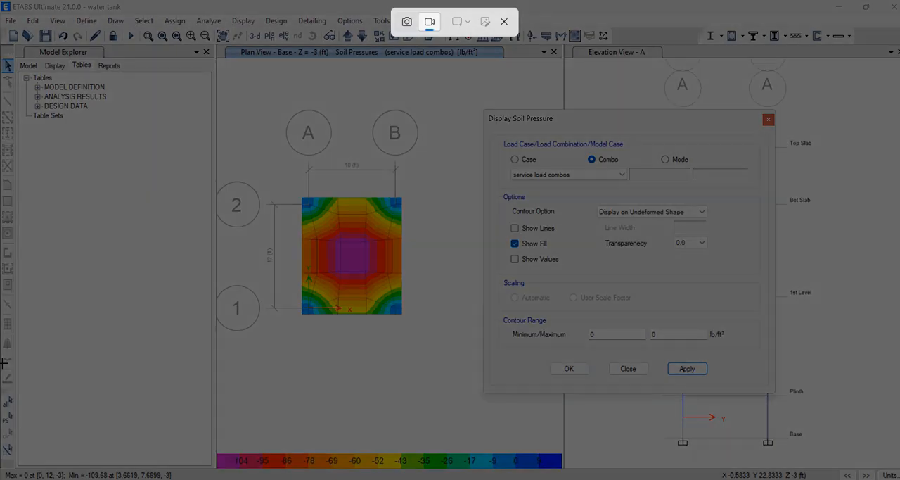
{"action": "left_click_drag", "start_coordinate": [2, 363], "coordinate": [198, 475]}
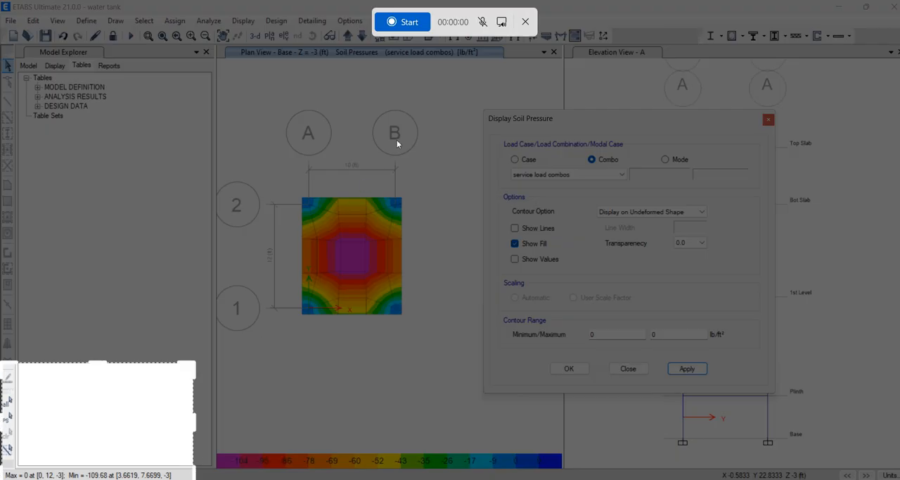
{"action": "left_click", "coordinate": [524, 22]}
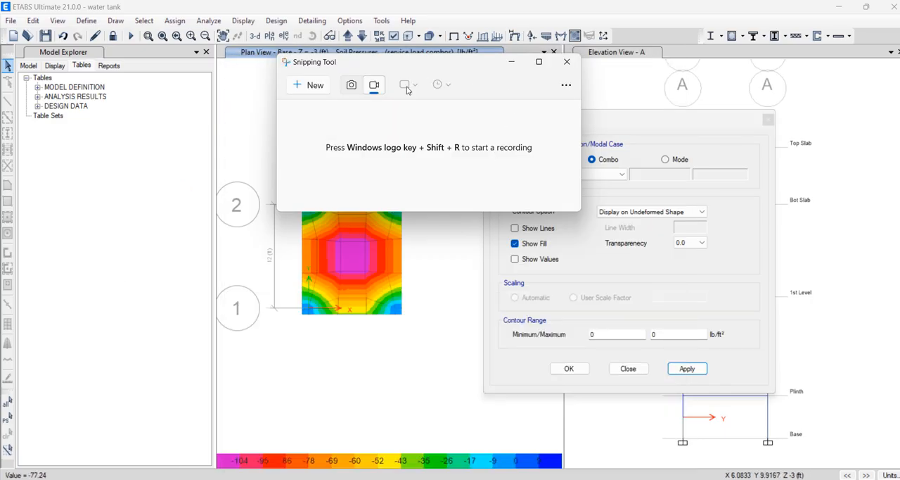
Capture a screenshot of the maximum and minimum soil pressure read-out, minimize Snipping Tool and close the Display Soil Pressure dialog
{"action": "left_click", "coordinate": [353, 90]}
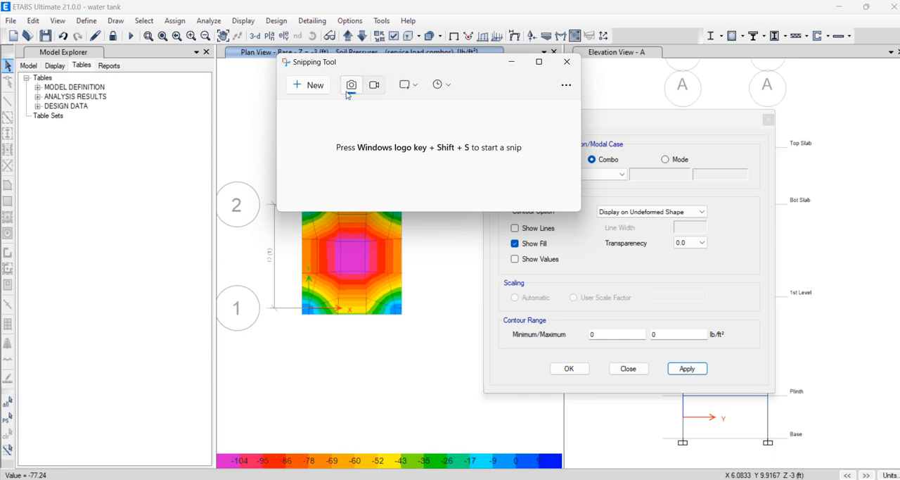
{"action": "left_click", "coordinate": [305, 85]}
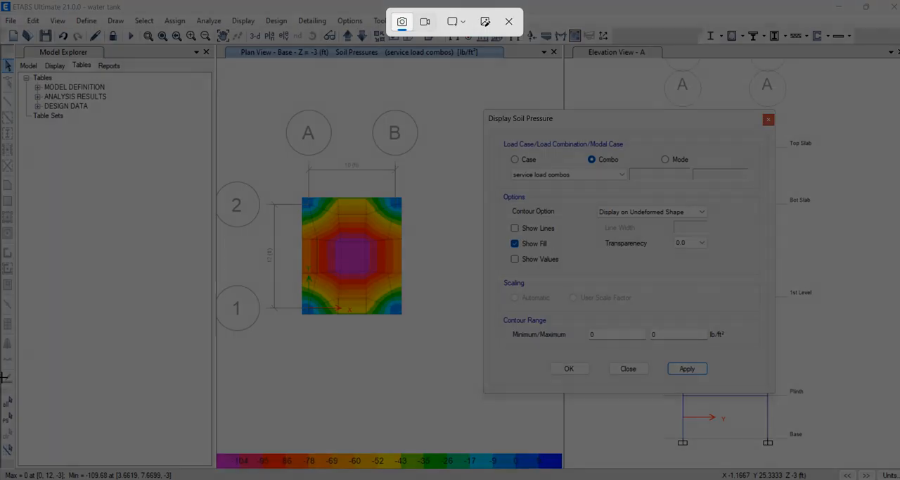
{"action": "left_click_drag", "start_coordinate": [3, 377], "coordinate": [197, 477]}
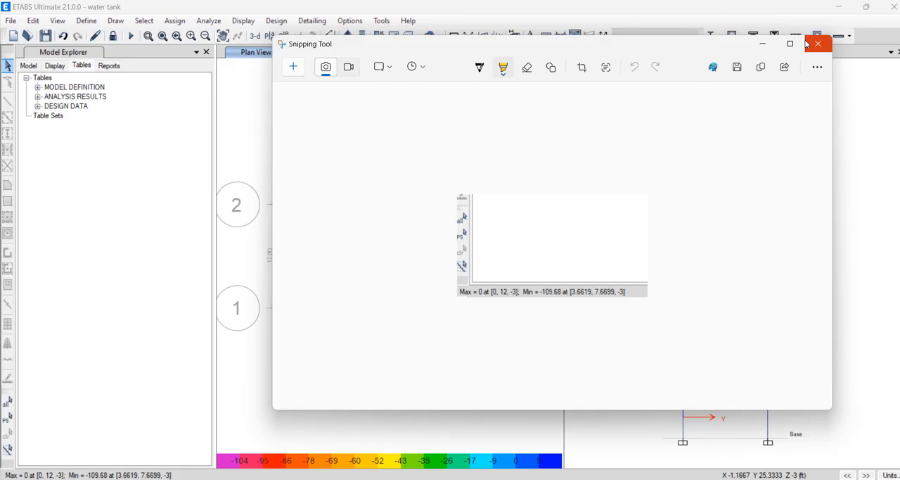
{"action": "left_click", "coordinate": [763, 43]}
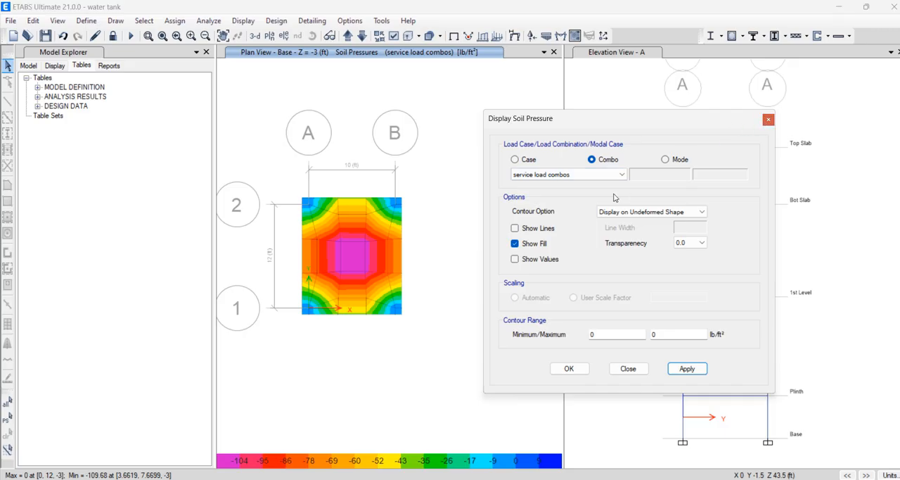
{"action": "left_click", "coordinate": [767, 121]}
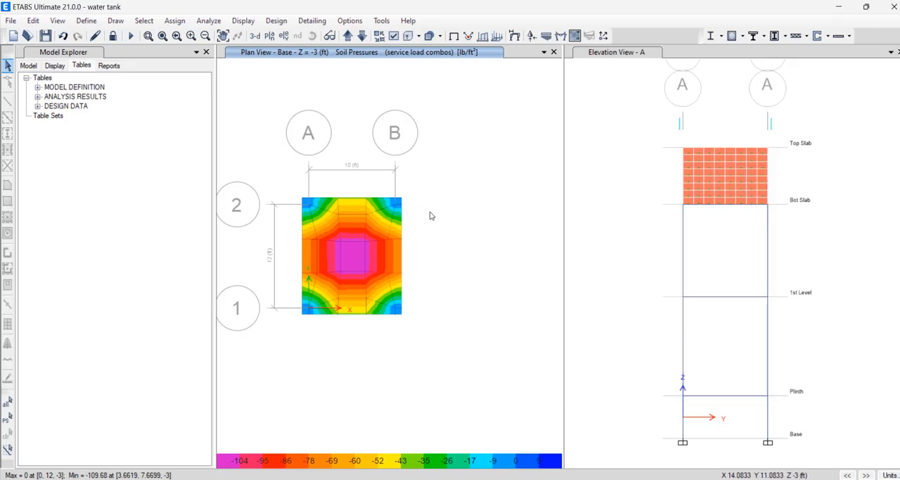
Display the base footing's finite element flexural design for Direction 1 top rebar with minimum reinforcing imposed
{"action": "left_click", "coordinate": [345, 23]}
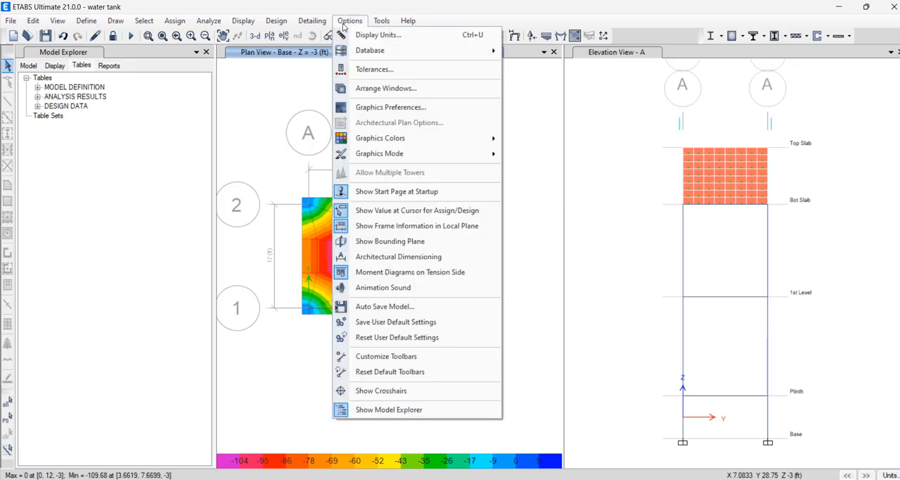
{"action": "left_click", "coordinate": [346, 22]}
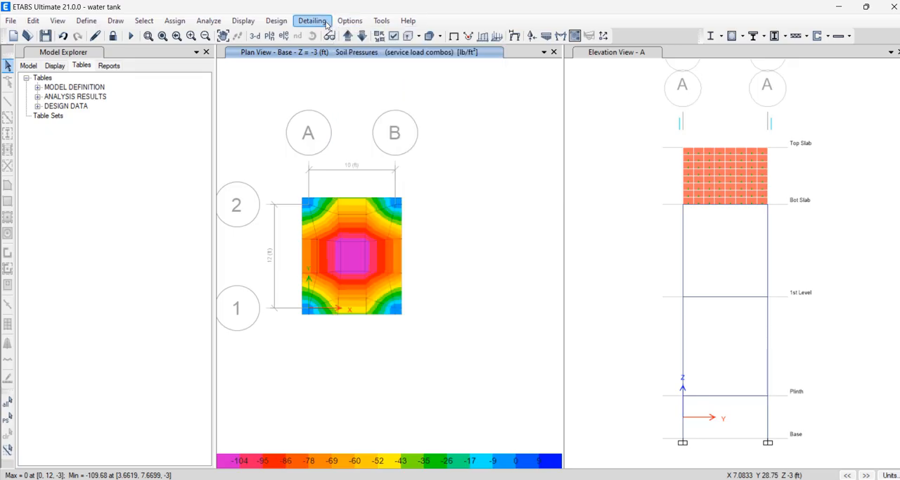
{"action": "left_click", "coordinate": [286, 23]}
{"action": "mouse_move", "coordinate": [402, 160]}
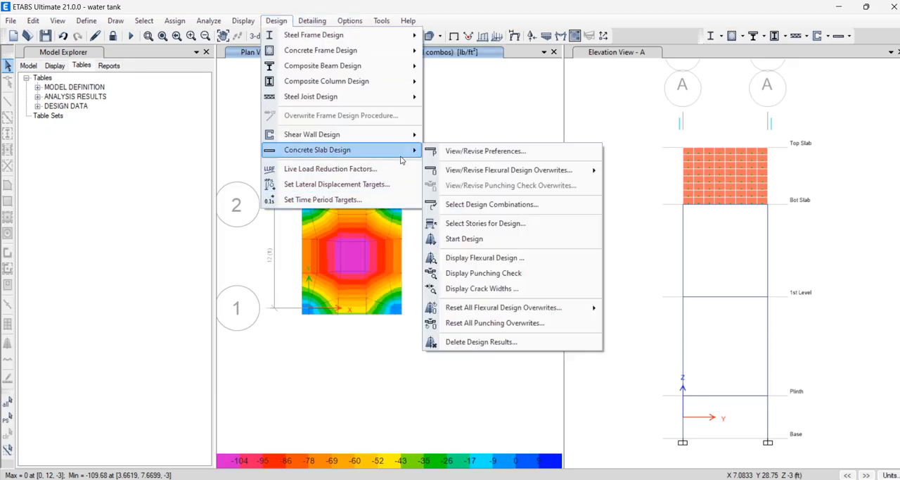
{"action": "left_click", "coordinate": [518, 259]}
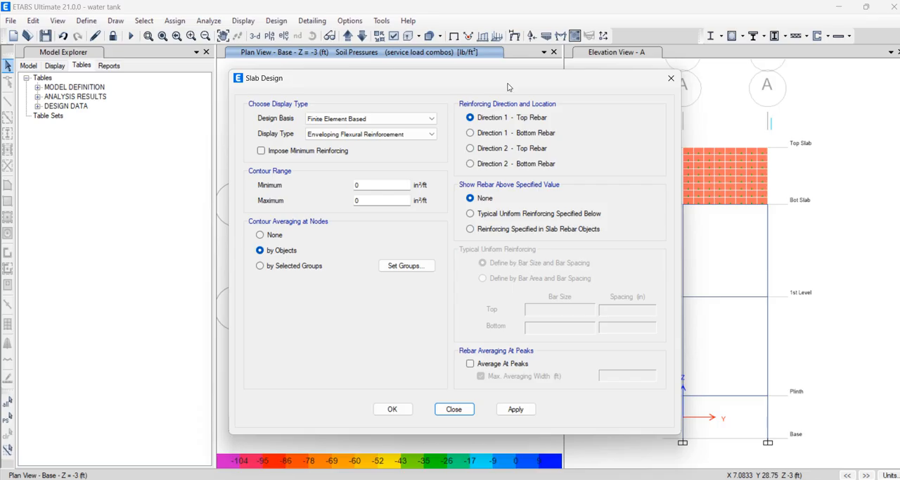
{"action": "left_click_drag", "start_coordinate": [498, 77], "coordinate": [711, 64]}
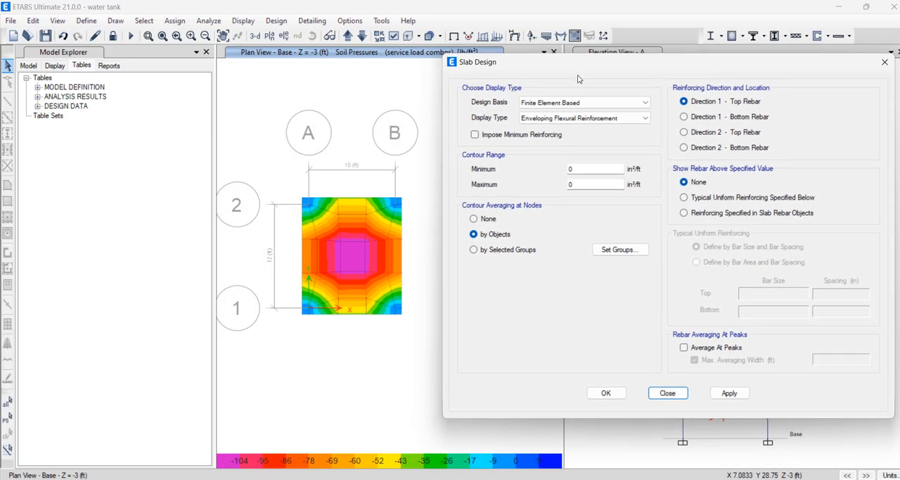
{"action": "left_click", "coordinate": [526, 137]}
{"action": "left_click", "coordinate": [732, 392]}
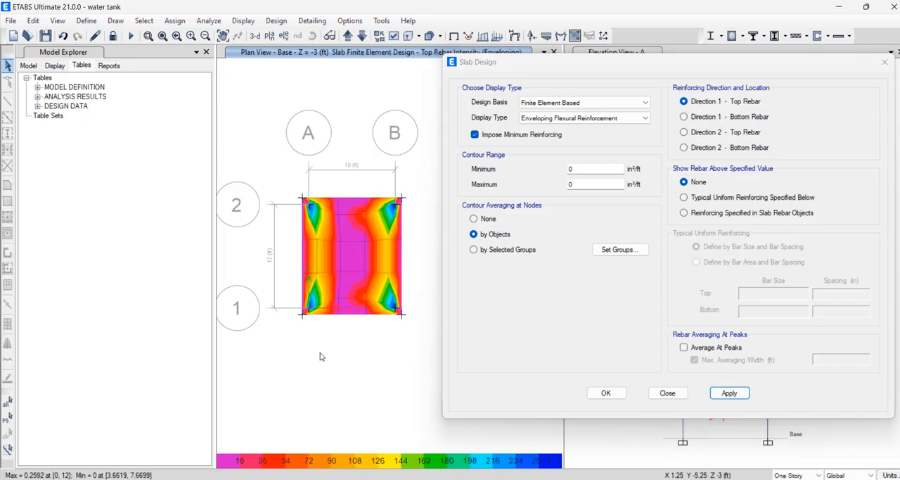
Display the footing's Direction 1 bottom rebar intensity contours
{"action": "left_click", "coordinate": [683, 117]}
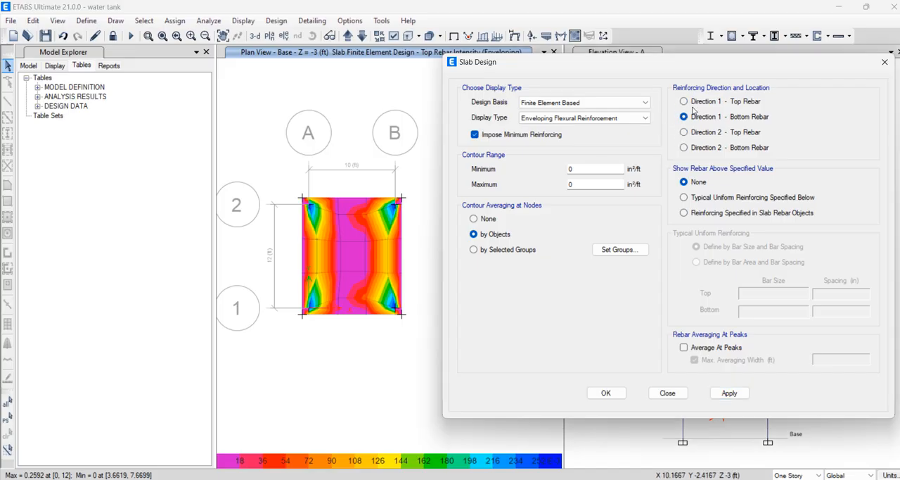
{"action": "left_click", "coordinate": [697, 103]}
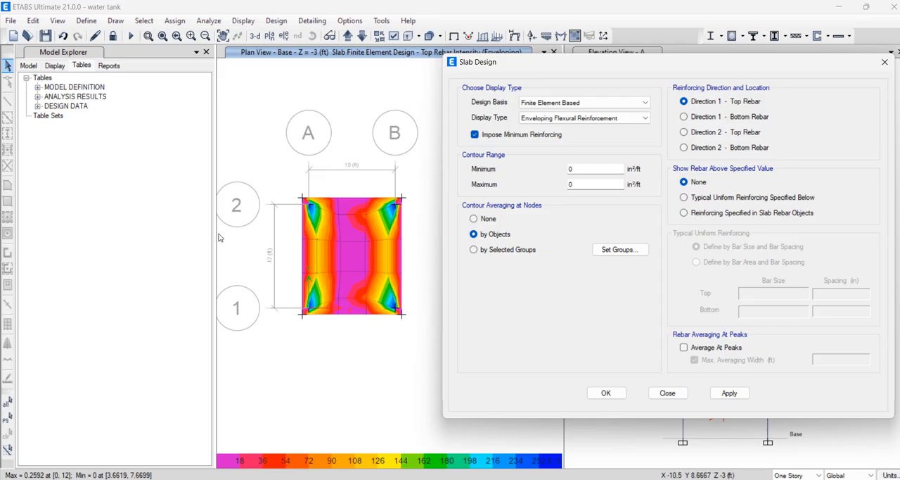
{"action": "left_click", "coordinate": [710, 119]}
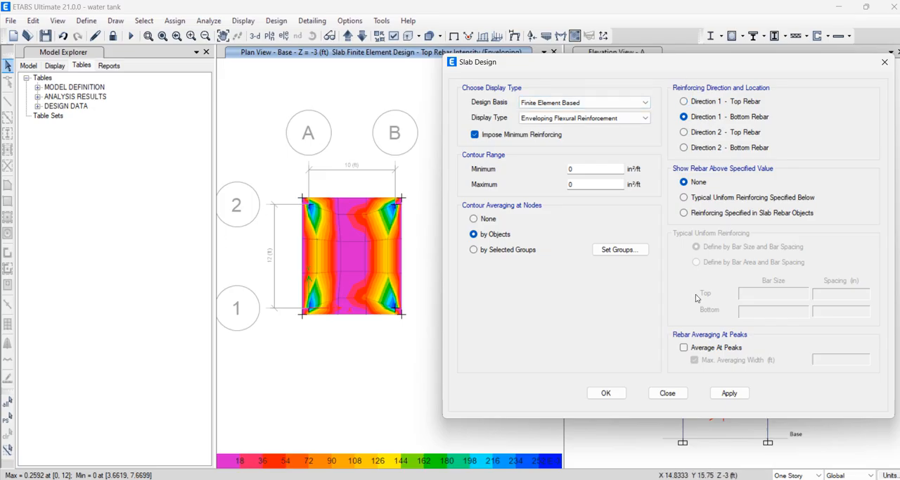
{"action": "left_click", "coordinate": [738, 396]}
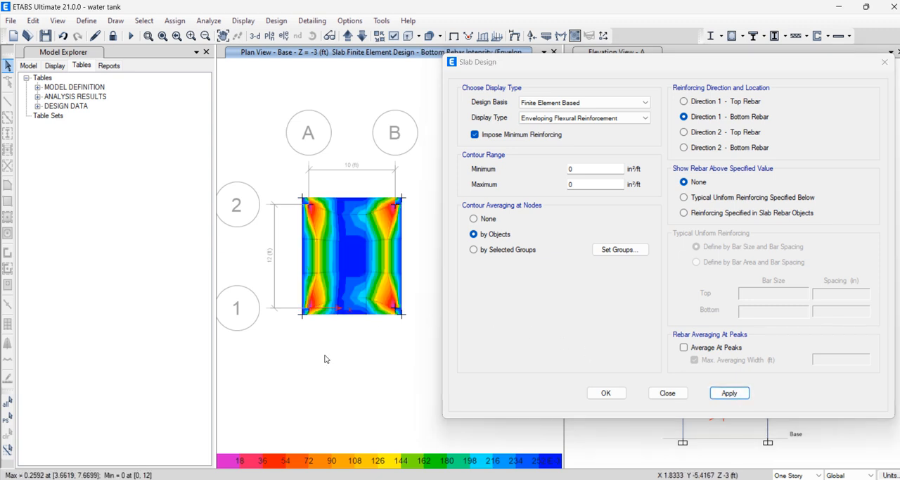
Display the footing's rebar intensity contours for Direction 2 top rebar, followed by Direction 2 bottom rebar
{"action": "left_click", "coordinate": [714, 132]}
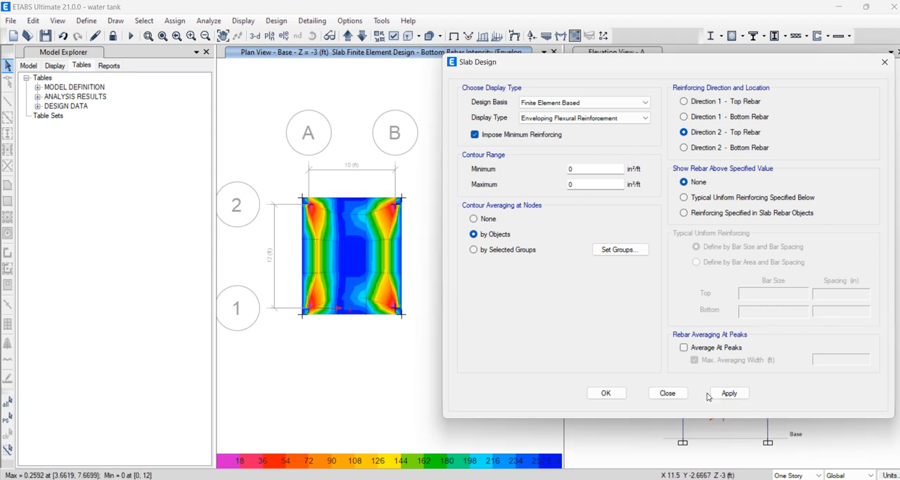
{"action": "left_click", "coordinate": [742, 398]}
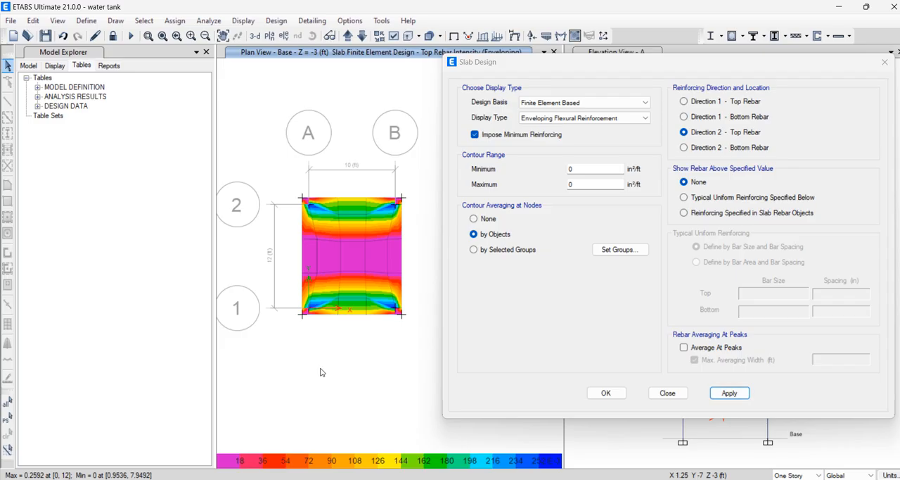
{"action": "left_click", "coordinate": [738, 149]}
{"action": "left_click", "coordinate": [728, 394]}
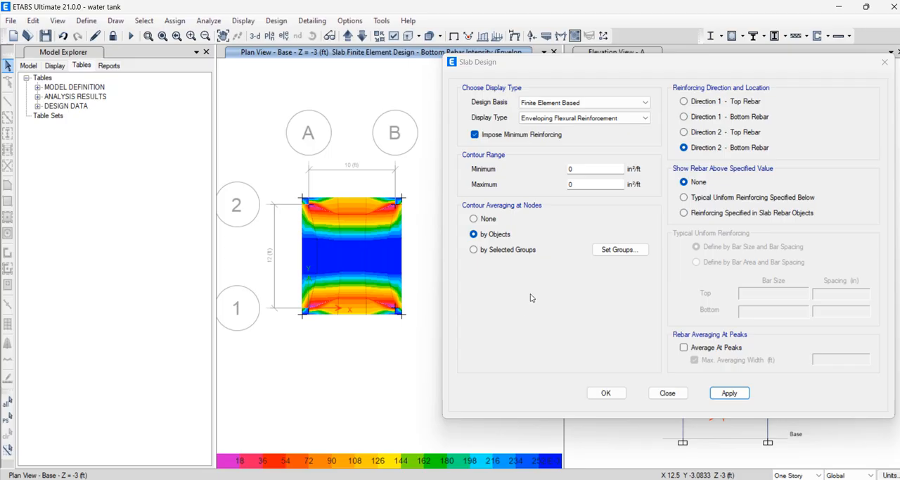
Show only rebar above typical uniform reinforcing, with #4 bars at top and bottom, and apply it to the footing contours
{"action": "left_click", "coordinate": [685, 197]}
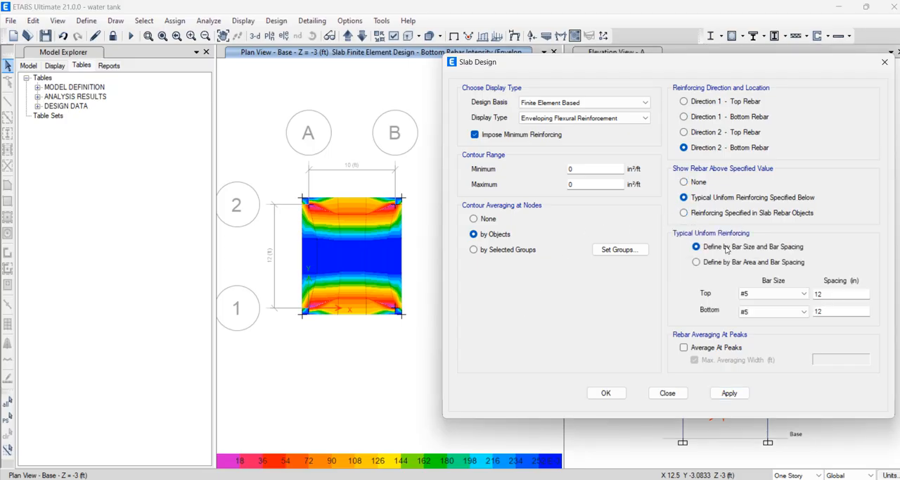
{"action": "left_click", "coordinate": [765, 294]}
{"action": "left_click", "coordinate": [766, 321]}
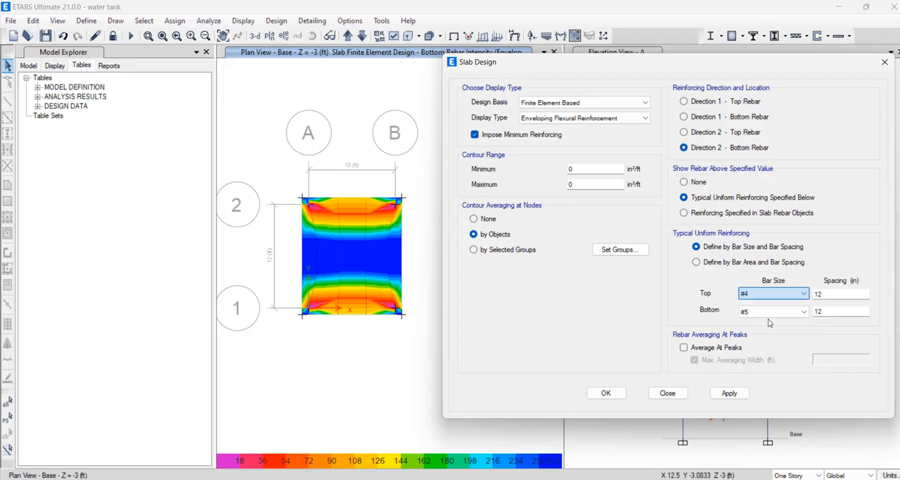
{"action": "left_click", "coordinate": [772, 312]}
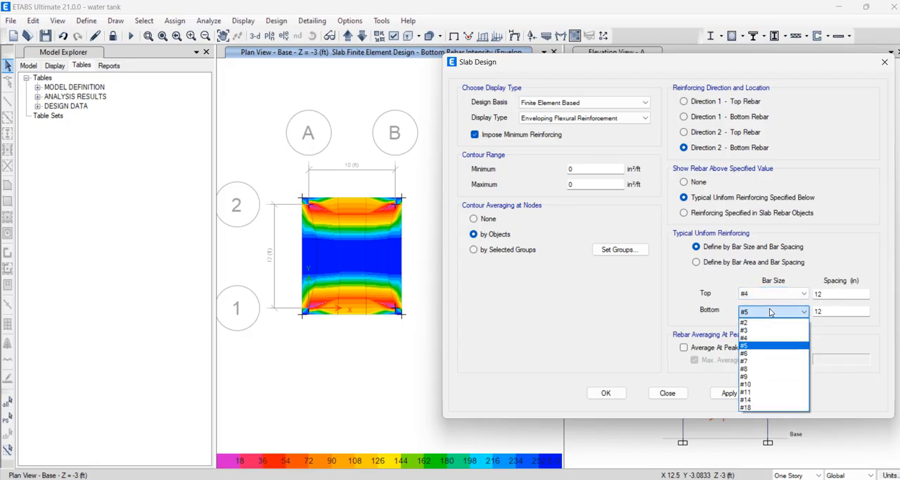
{"action": "left_click", "coordinate": [758, 338]}
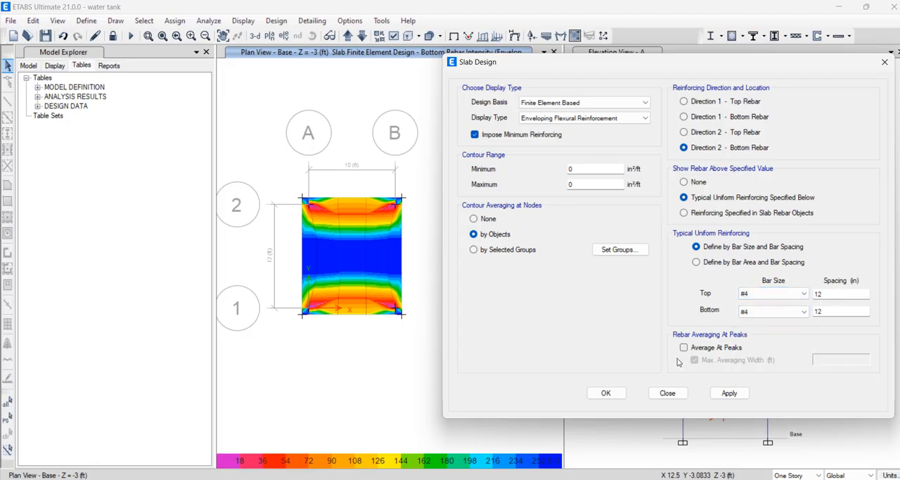
{"action": "left_click", "coordinate": [729, 392]}
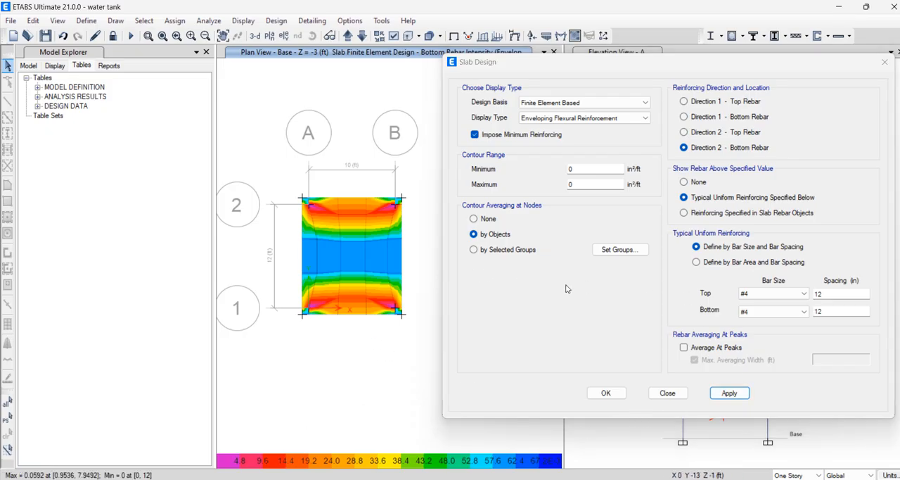
{"action": "left_click", "coordinate": [732, 394]}
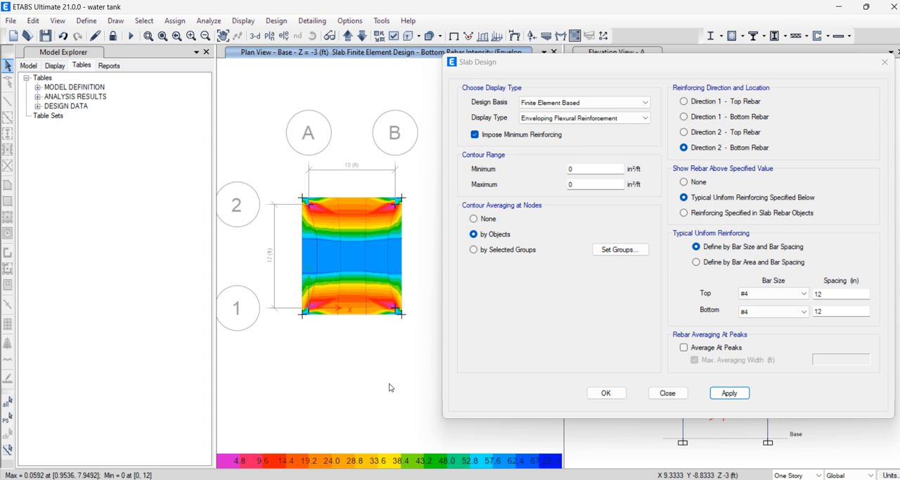
Set the top and bottom spacing of the typical uniform reinforcing to 9 in and apply it
{"action": "double_click", "coordinate": [824, 293]}
{"action": "type", "text": "9"}
{"action": "double_click", "coordinate": [834, 312]}
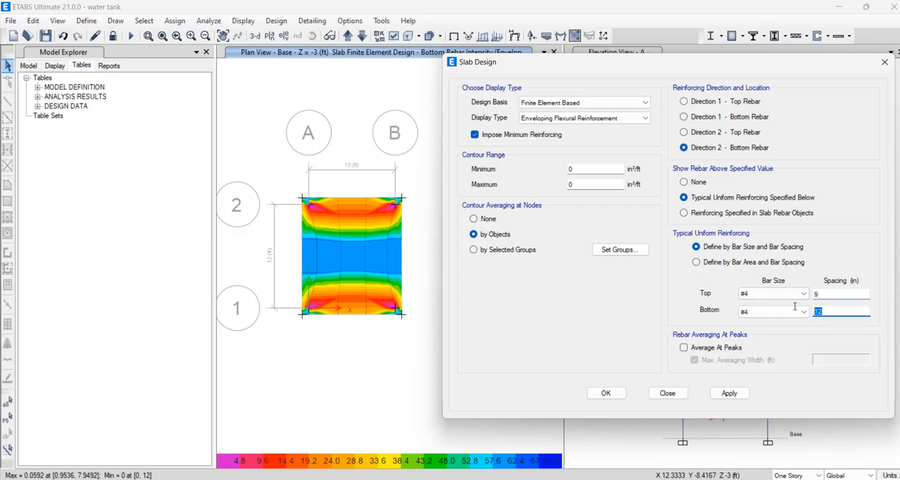
{"action": "type", "text": "9"}
{"action": "left_click", "coordinate": [742, 394]}
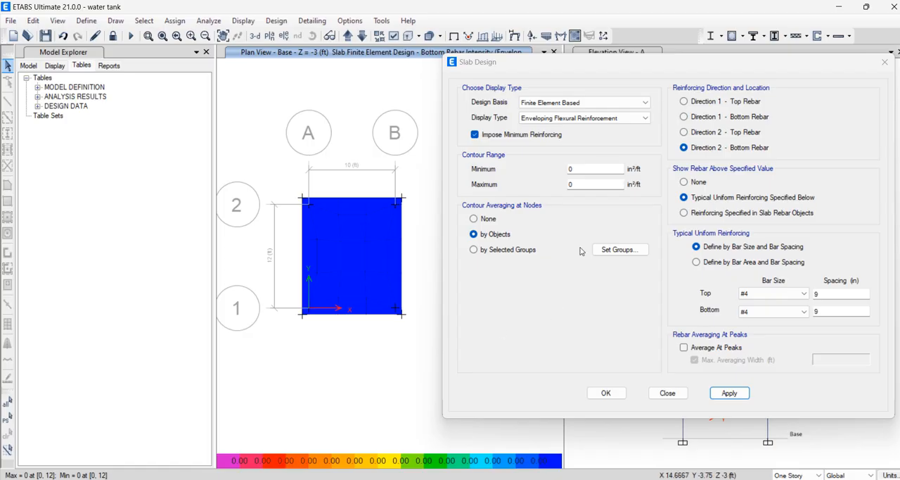
Set the typical uniform reinforcing's spacing to 6 in for both top and bottom bars and apply it
{"action": "left_click", "coordinate": [733, 213]}
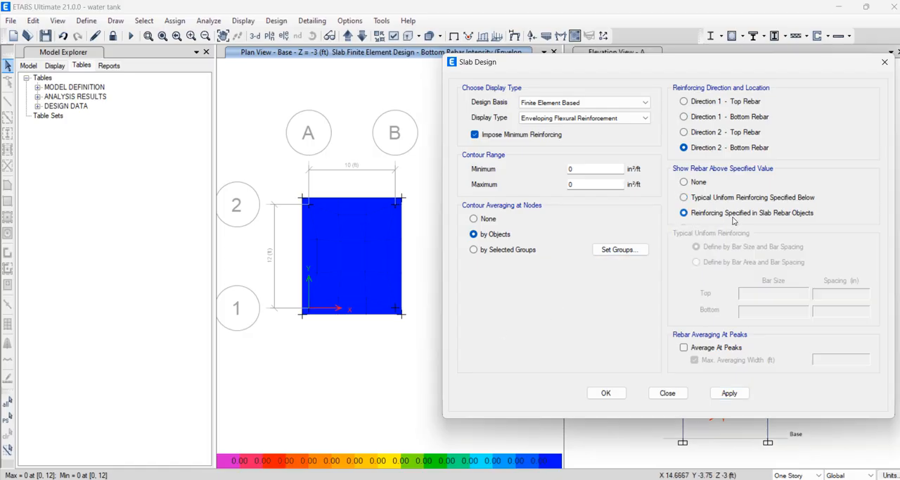
{"action": "left_click", "coordinate": [720, 198]}
{"action": "double_click", "coordinate": [835, 293]}
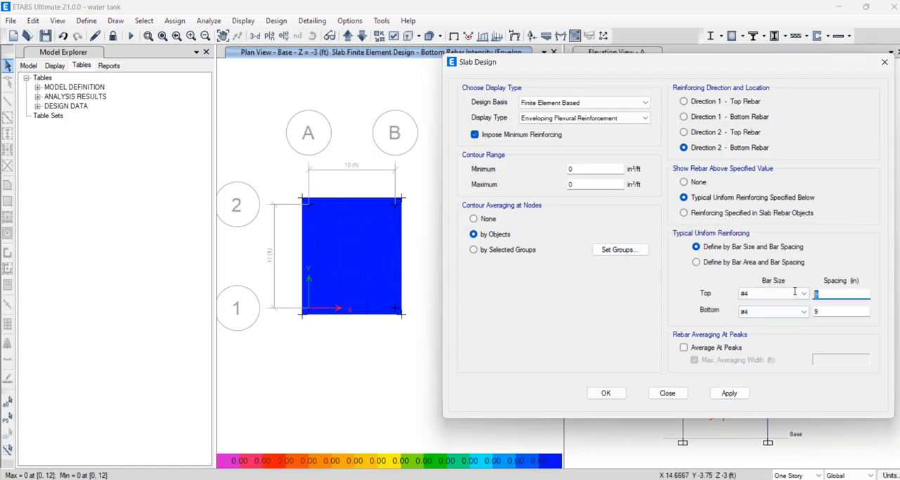
{"action": "type", "text": "6"}
{"action": "key", "text": "Tab"}
{"action": "type", "text": "6"}
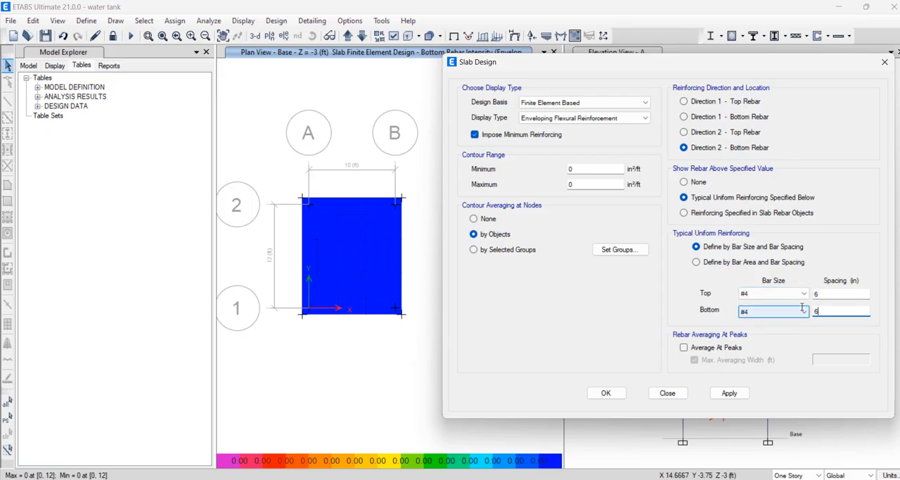
{"action": "left_click", "coordinate": [732, 395]}
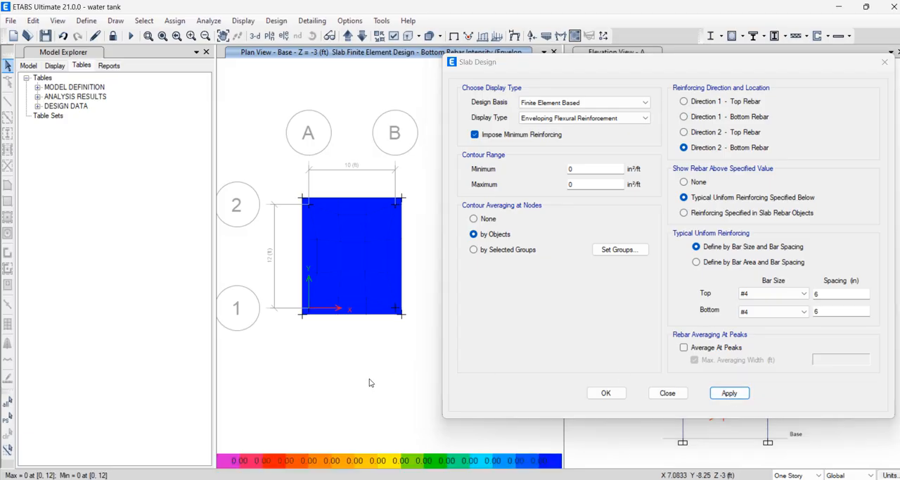
{"action": "left_click", "coordinate": [758, 213]}
{"action": "left_click", "coordinate": [754, 199]}
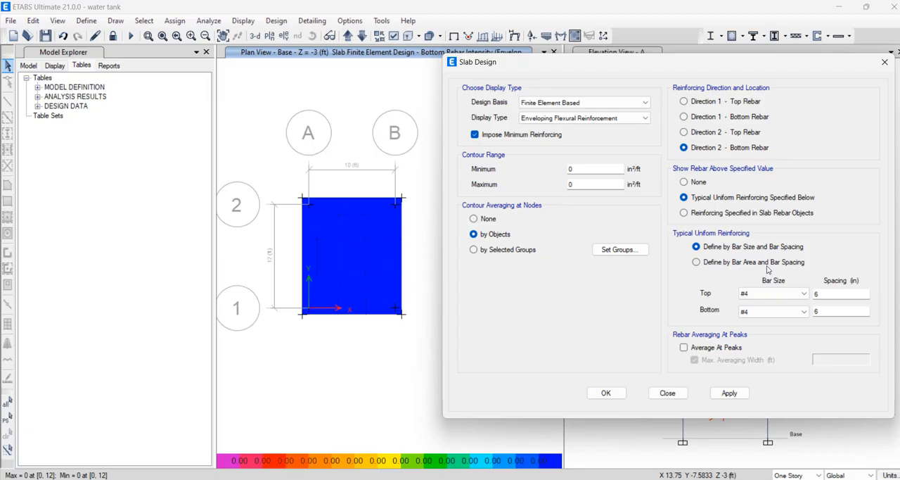
{"action": "left_click", "coordinate": [746, 261]}
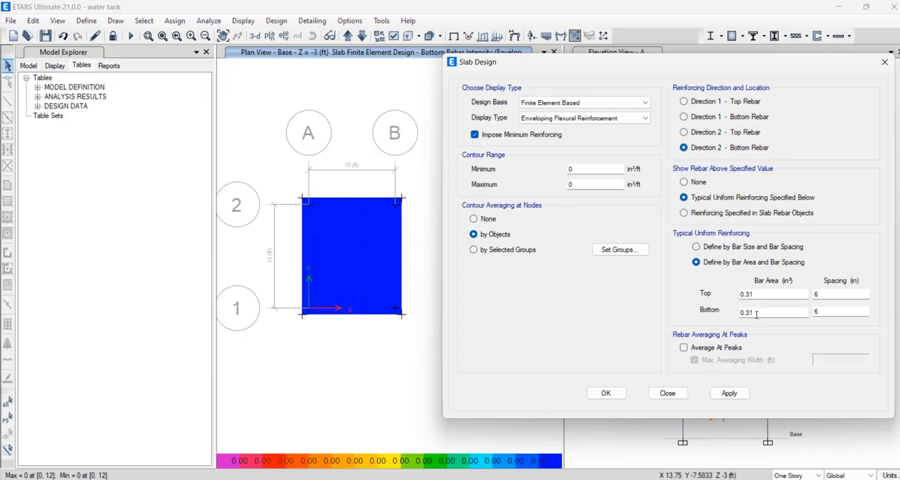
{"action": "left_click", "coordinate": [580, 171]}
{"action": "key", "text": "Tab"}
{"action": "left_click", "coordinate": [703, 102]}
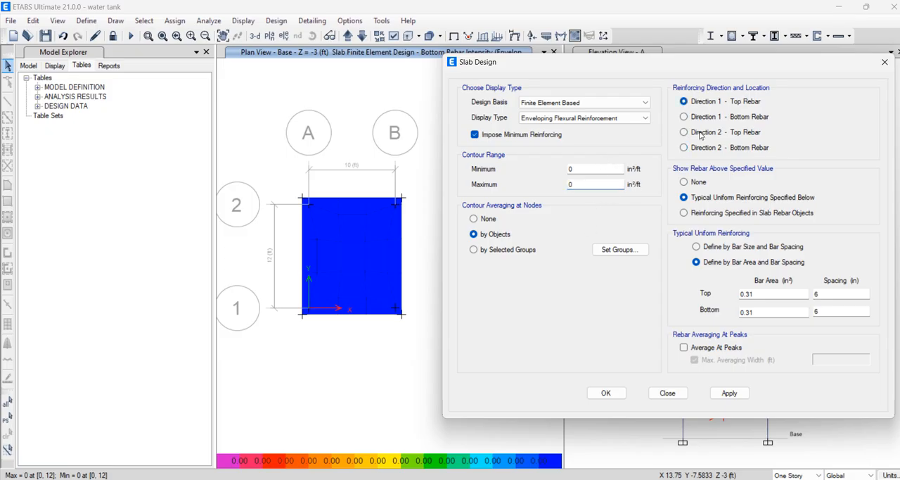
Close the Slab Design dialog and switch to the UGWT Loading and Design Sheet workbook in Excel
{"action": "left_click", "coordinate": [885, 62]}
{"action": "mouse_move", "coordinate": [468, 478]}
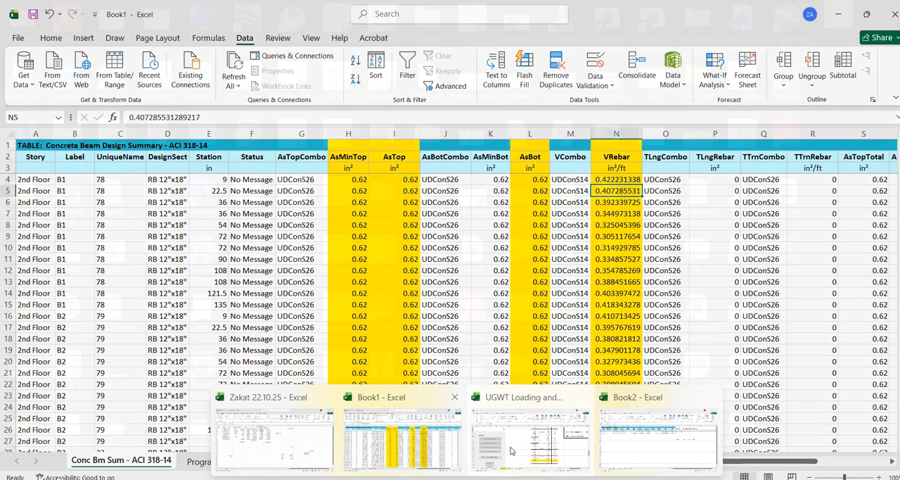
{"action": "mouse_move", "coordinate": [510, 450]}
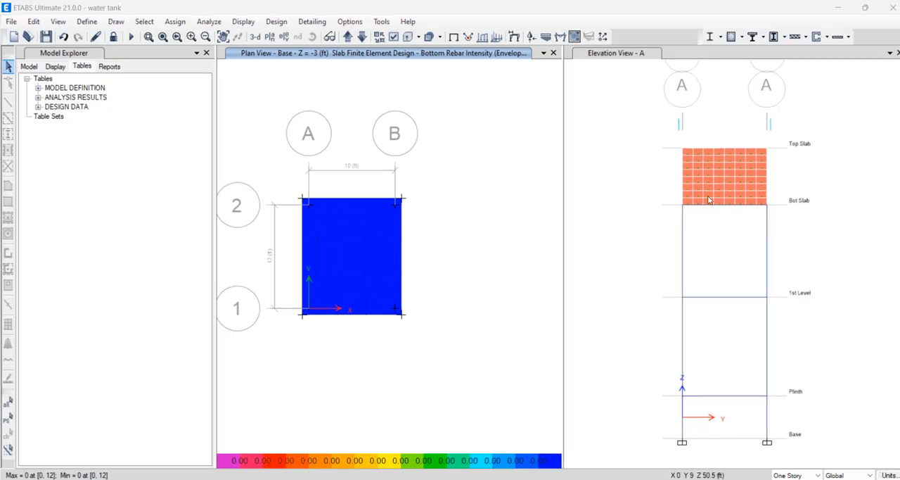
{"action": "left_click", "coordinate": [846, 6]}
{"action": "mouse_move", "coordinate": [467, 477]}
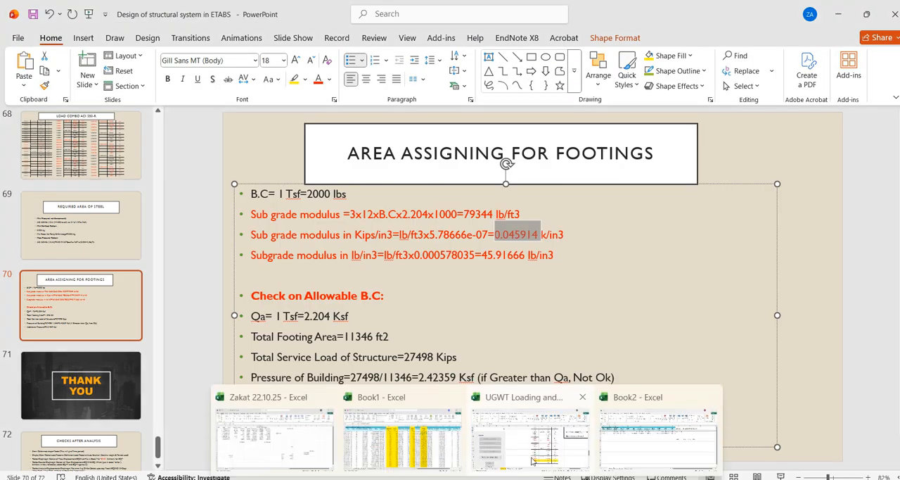
{"action": "mouse_move", "coordinate": [575, 444]}
{"action": "left_click", "coordinate": [521, 436]}
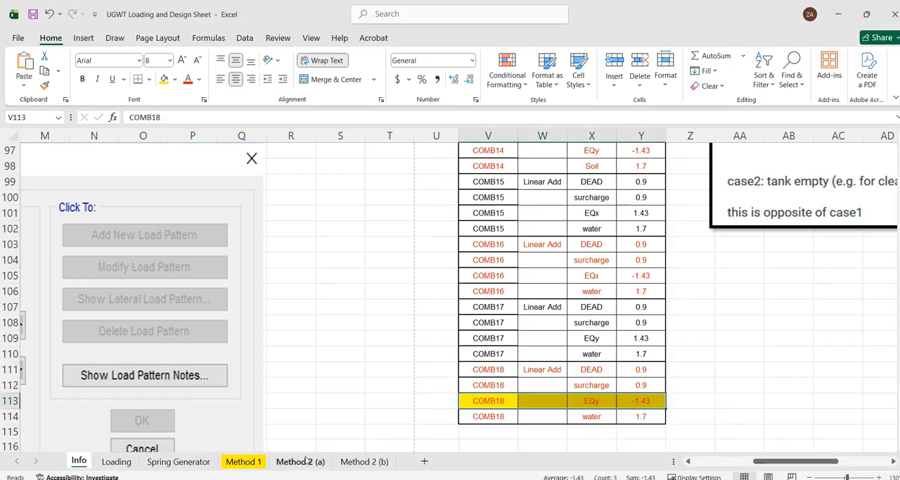
Examine the moment-to-steel-area calculations in Method 2 (a) and the bar spacing and minimum steel requirements in Method 1
{"action": "left_click", "coordinate": [299, 461]}
{"action": "scroll", "coordinate": [255, 390], "scroll_direction": "up", "scroll_amount": 1}
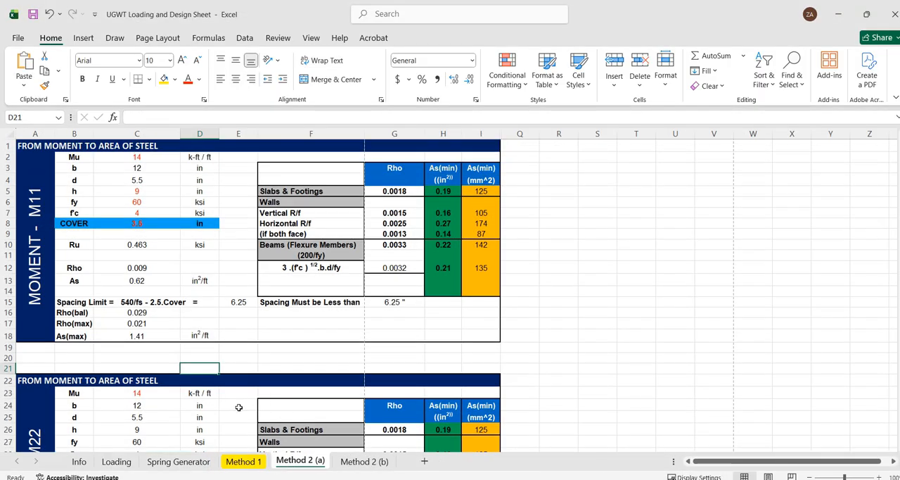
{"action": "left_click", "coordinate": [243, 462]}
{"action": "scroll", "coordinate": [347, 313], "scroll_direction": "up", "scroll_amount": 2}
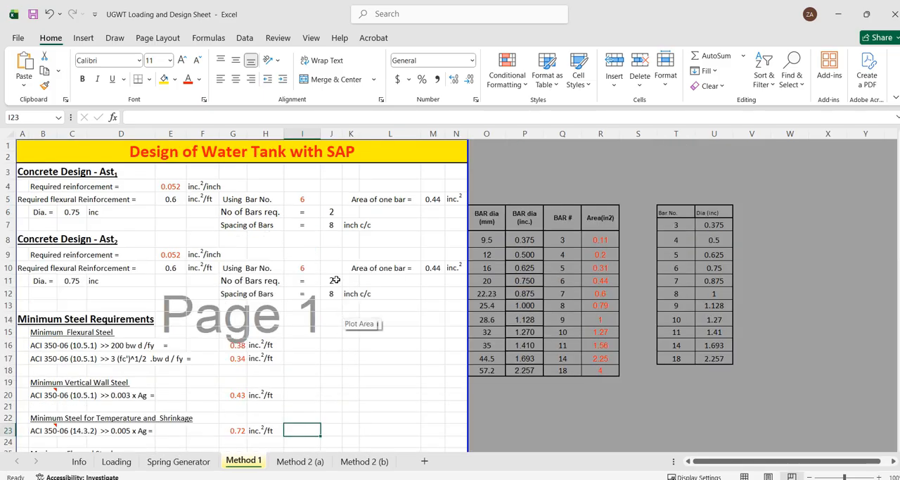
{"action": "scroll", "coordinate": [333, 277], "scroll_direction": "down", "scroll_amount": 3}
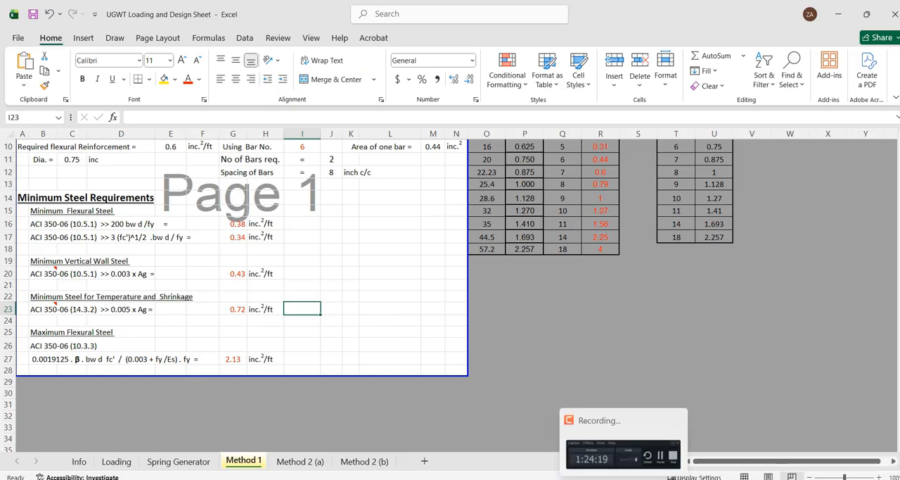
Switch to ETABS, export the model's Floor Layout Plan drawings as DXF to D:\etabs 2025 nov\water tank.DXF, and close the Drawing Generator
{"action": "left_click", "coordinate": [650, 479]}
{"action": "left_click", "coordinate": [670, 479]}
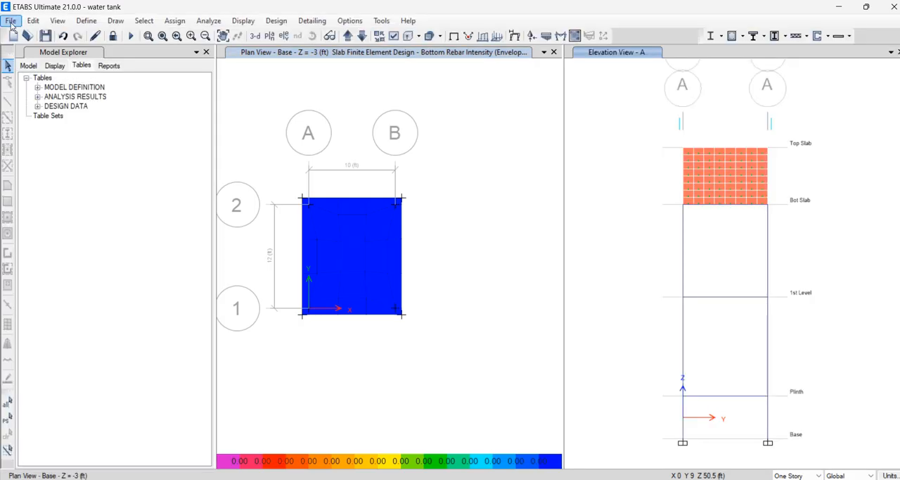
{"action": "left_click", "coordinate": [10, 21]}
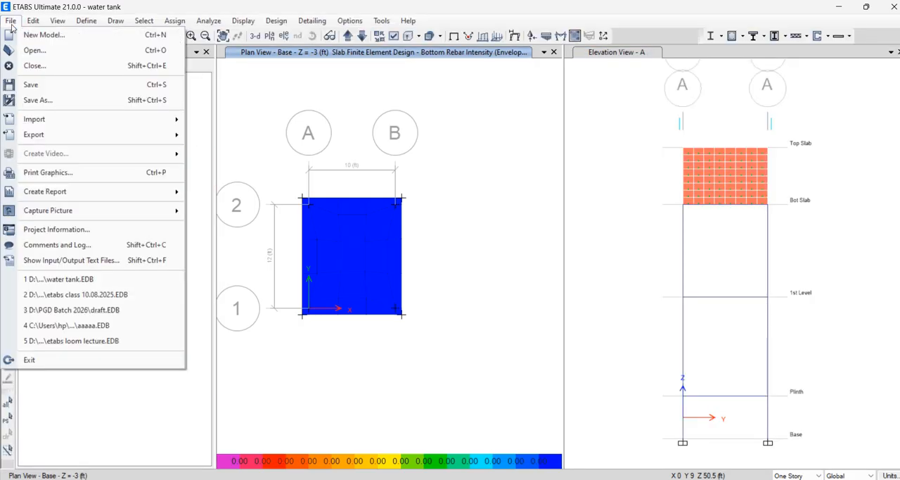
{"action": "mouse_move", "coordinate": [112, 141]}
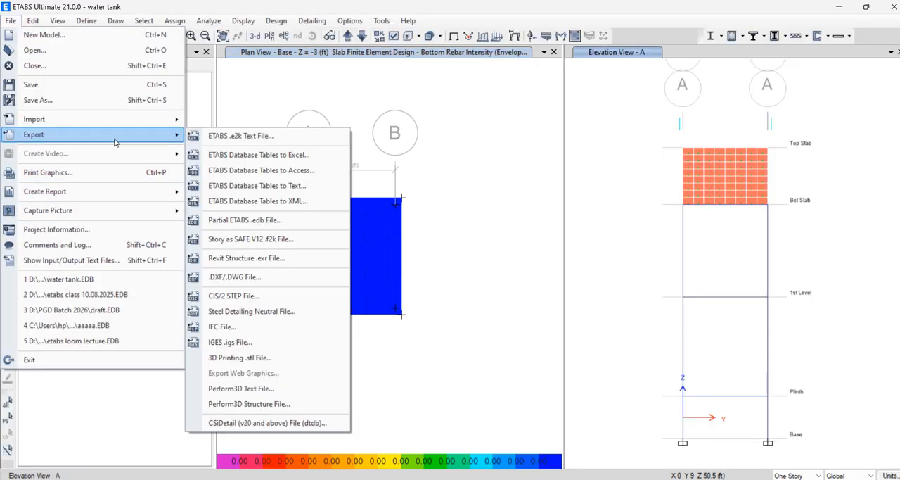
{"action": "left_click", "coordinate": [261, 279]}
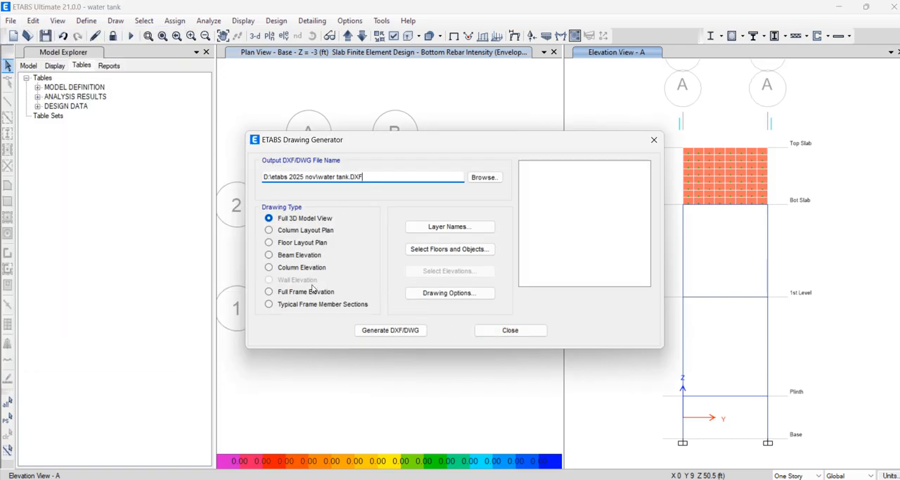
{"action": "left_click", "coordinate": [301, 243]}
{"action": "left_click", "coordinate": [412, 331]}
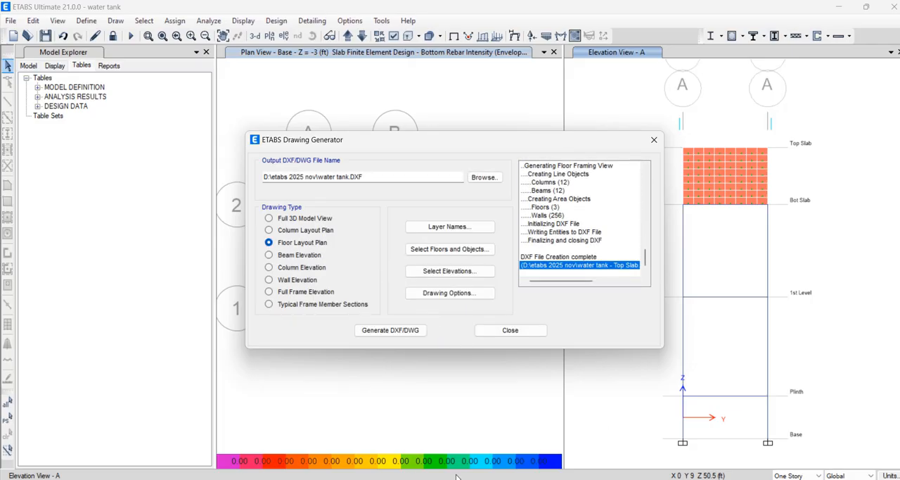
{"action": "mouse_move", "coordinate": [180, 479]}
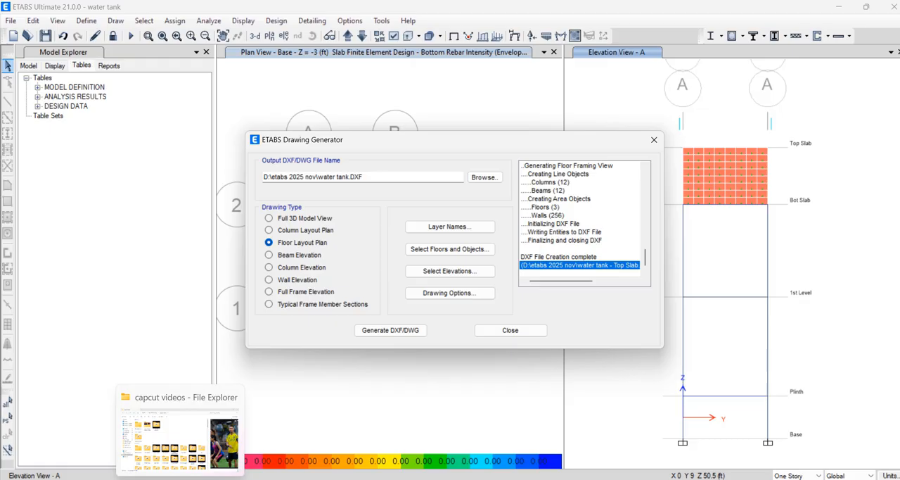
{"action": "left_click", "coordinate": [654, 139]}
Minimize all open application windows to reach the desktop
{"action": "left_click", "coordinate": [840, 8]}
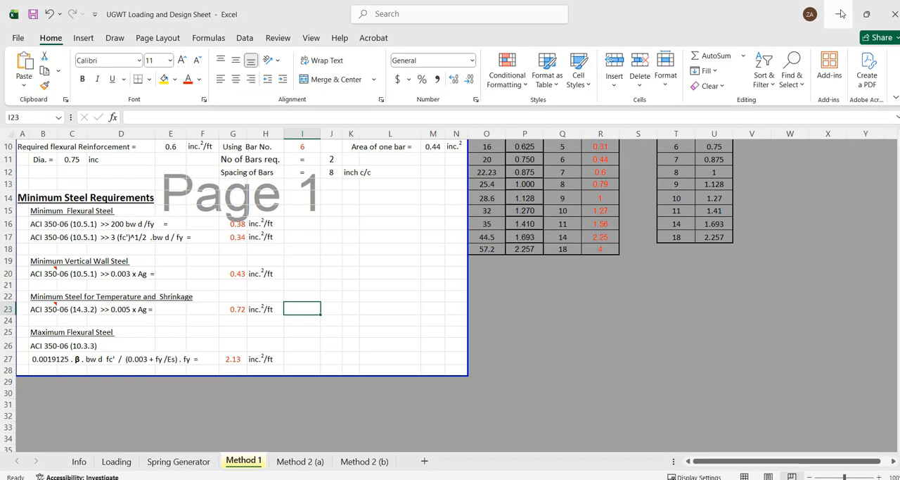
{"action": "left_click", "coordinate": [840, 14]}
{"action": "left_click", "coordinate": [840, 9]}
{"action": "left_click", "coordinate": [840, 9]}
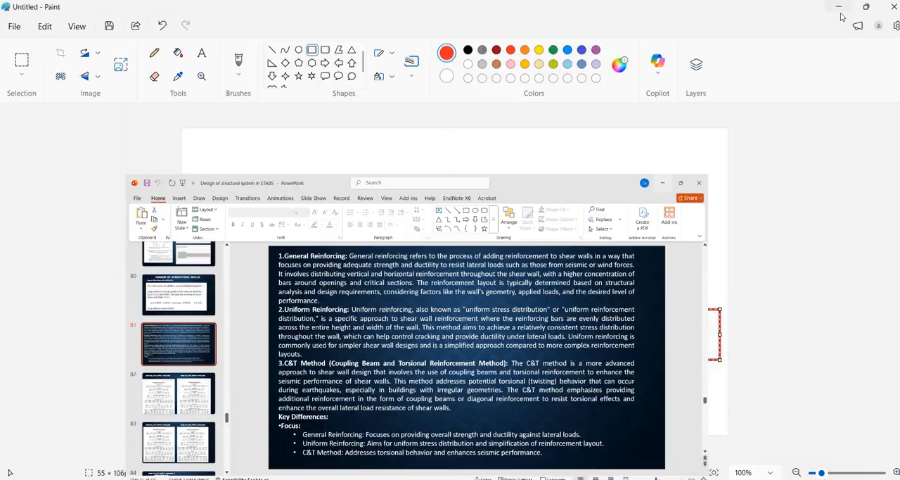
{"action": "left_click", "coordinate": [840, 8]}
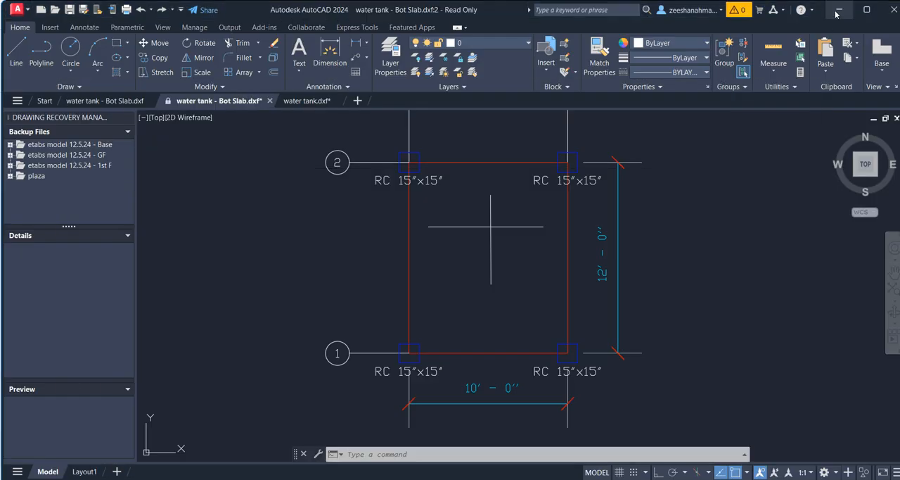
{"action": "left_click", "coordinate": [839, 12]}
{"action": "left_click", "coordinate": [848, 14]}
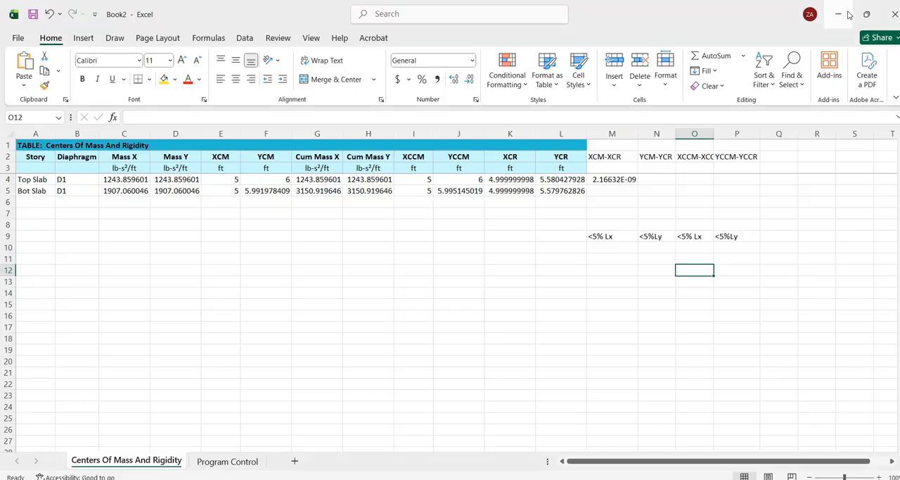
{"action": "left_click", "coordinate": [848, 14]}
{"action": "left_click", "coordinate": [846, 11]}
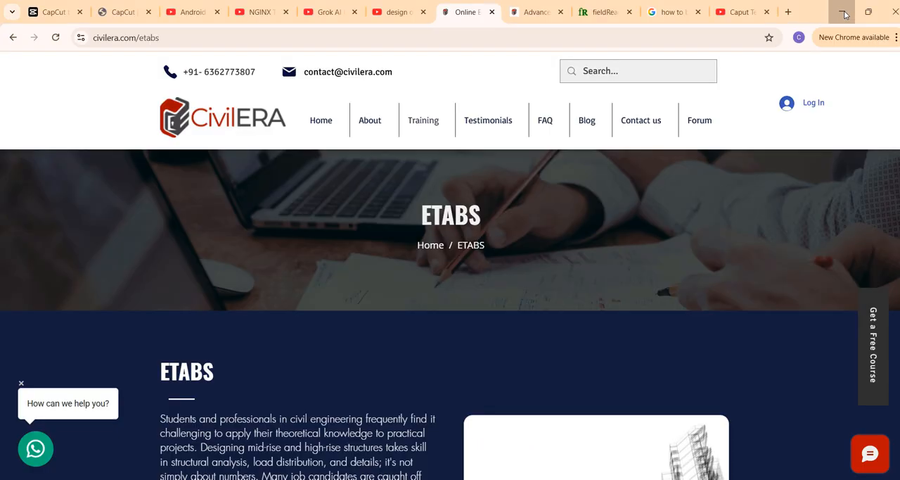
{"action": "left_click", "coordinate": [846, 14]}
{"action": "left_click", "coordinate": [847, 13]}
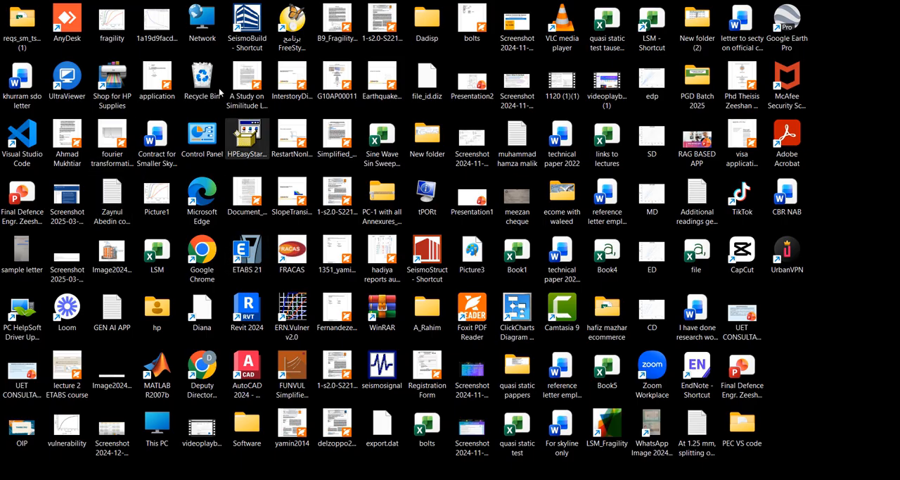
Open the exported "water tank - Base" drawing in AutoCAD from the "etabs 2025 nov" folder on drive D
{"action": "double_click", "coordinate": [162, 436]}
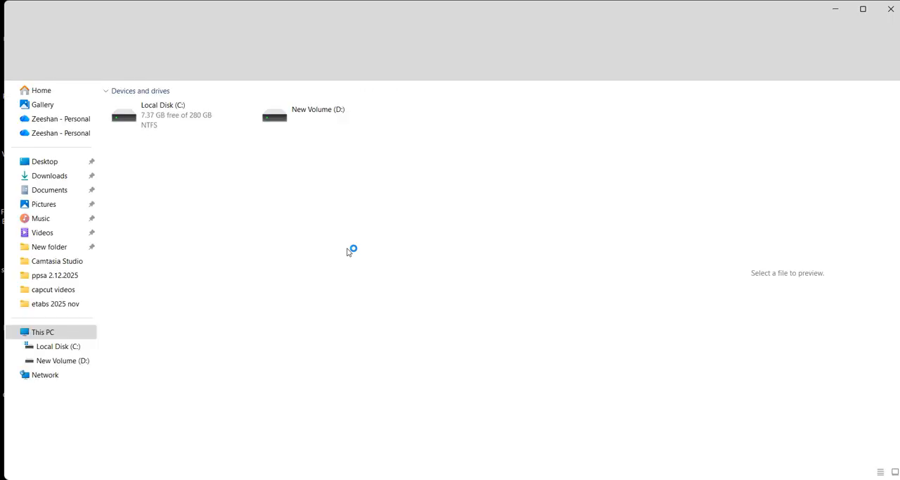
{"action": "left_click", "coordinate": [59, 305]}
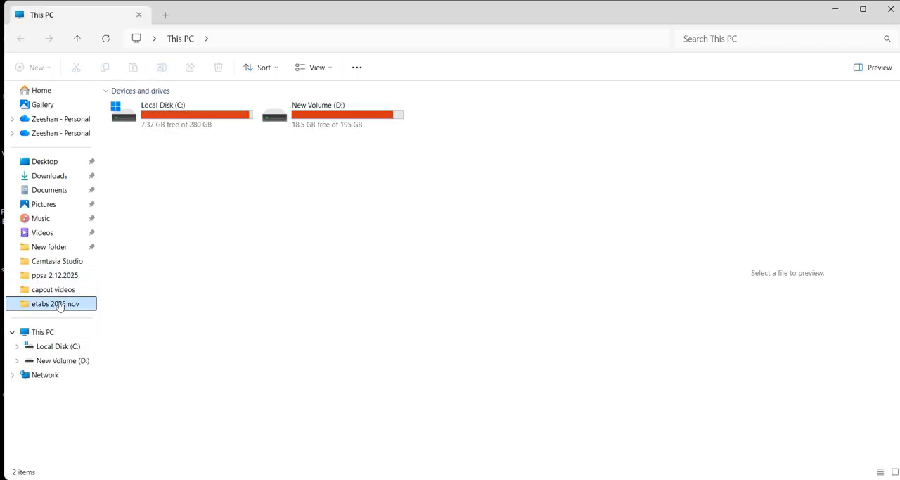
{"action": "scroll", "coordinate": [214, 299], "scroll_direction": "down", "scroll_amount": 5}
{"action": "scroll", "coordinate": [214, 299], "scroll_direction": "down", "scroll_amount": 5}
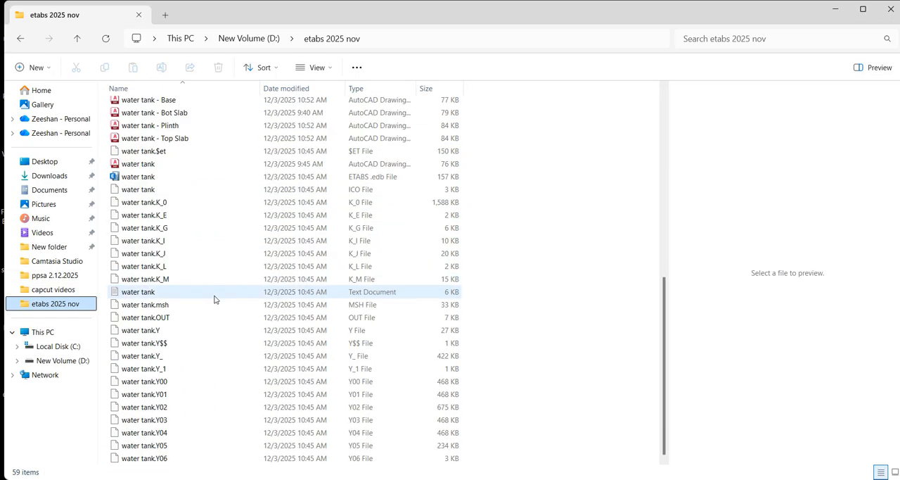
{"action": "scroll", "coordinate": [213, 292], "scroll_direction": "up", "scroll_amount": 1}
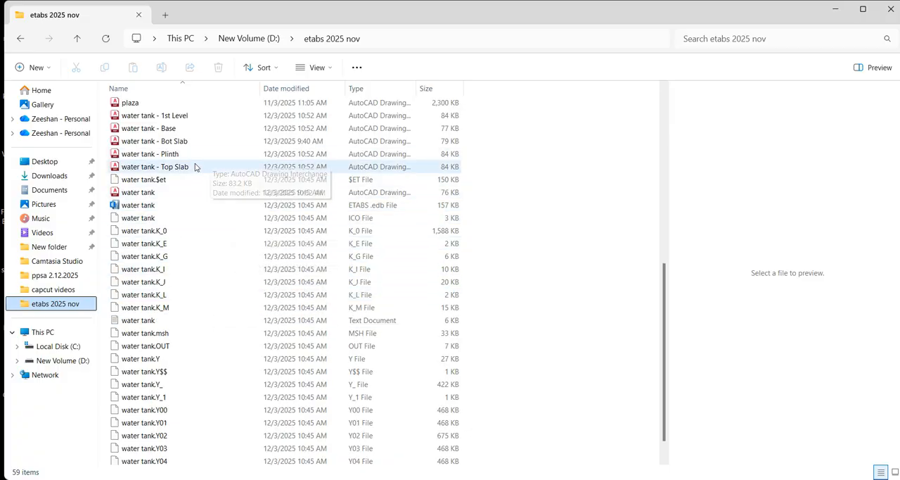
{"action": "double_click", "coordinate": [203, 129]}
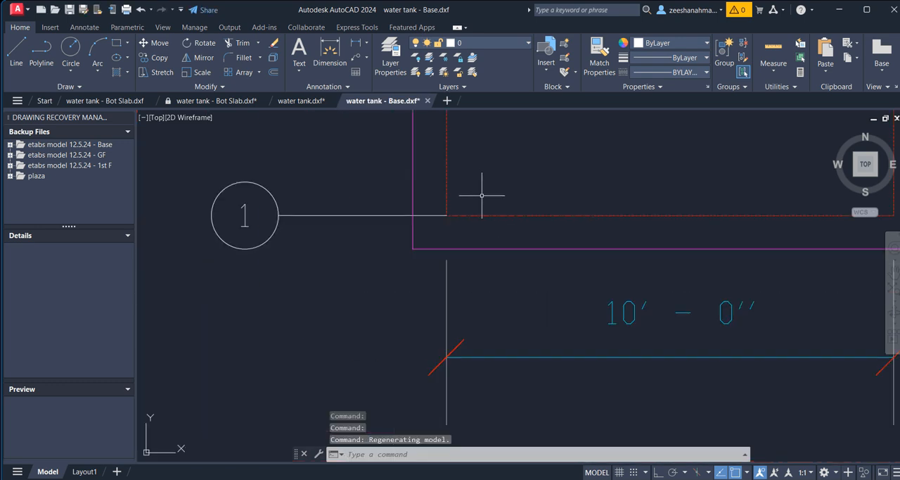
Zoom the base drawing to its extents to view the whole footing layout
{"action": "type", "text": "z"}
{"action": "key", "text": "Return"}
{"action": "type", "text": "e"}
{"action": "key", "text": "Return"}
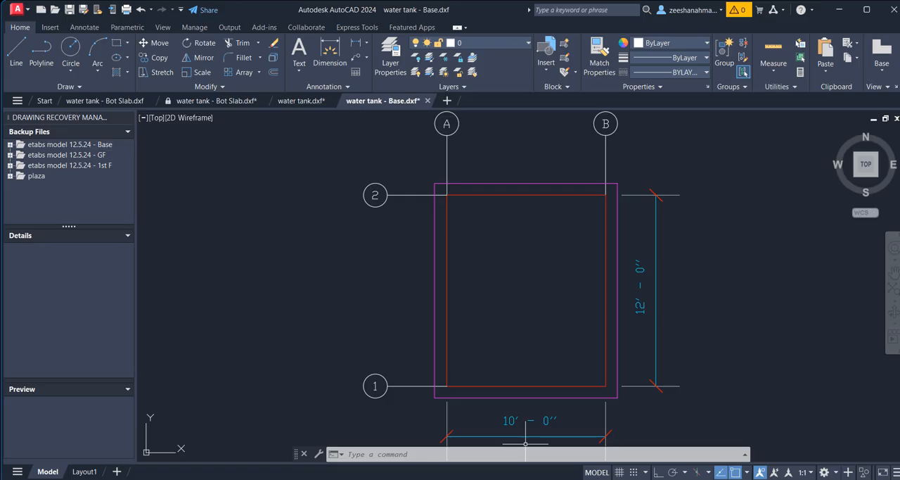
{"action": "left_click", "coordinate": [527, 478]}
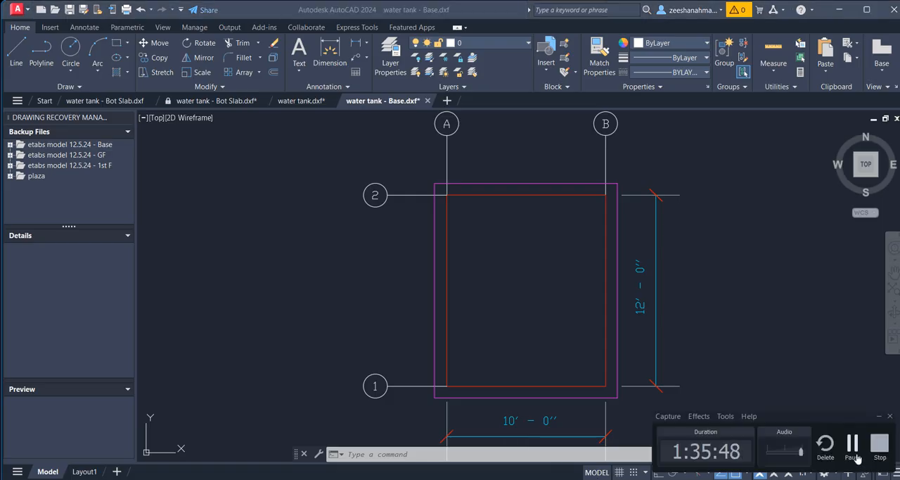